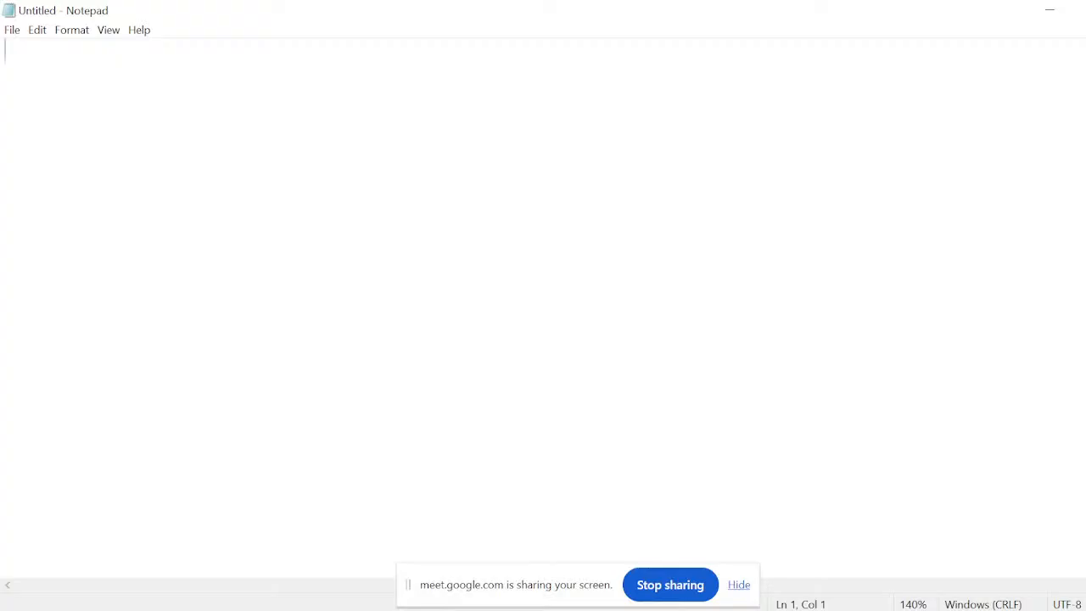
Write the heading "Summary" on the second line and underline it with a row of equals signs.
key("Return")
type("Sumary")
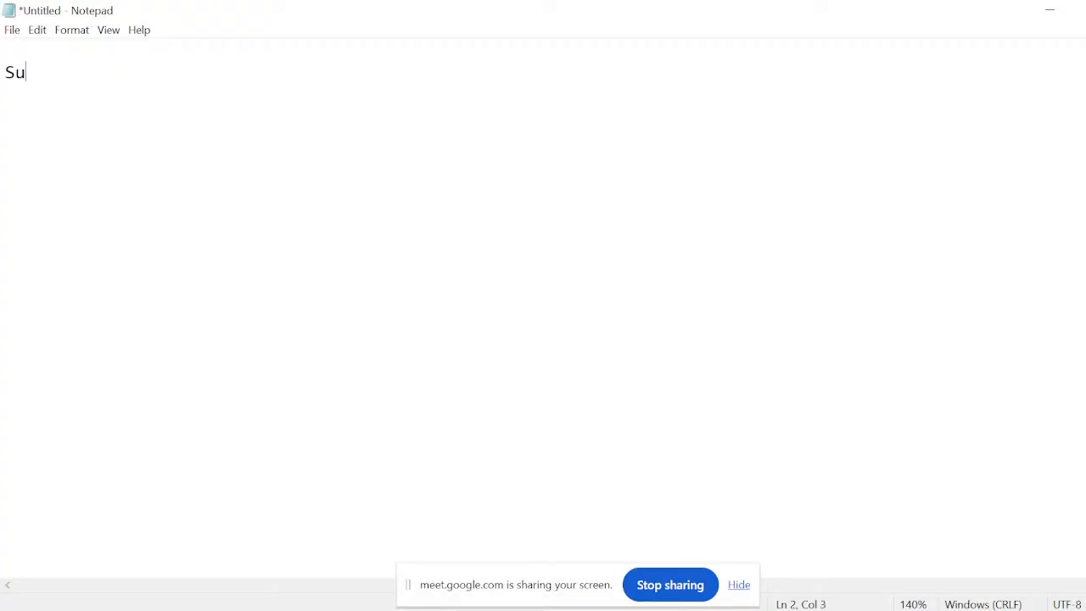
key("BackSpace")
key("BackSpace")
key("BackSpace")
type("mary")
key("Return")
type("=========")
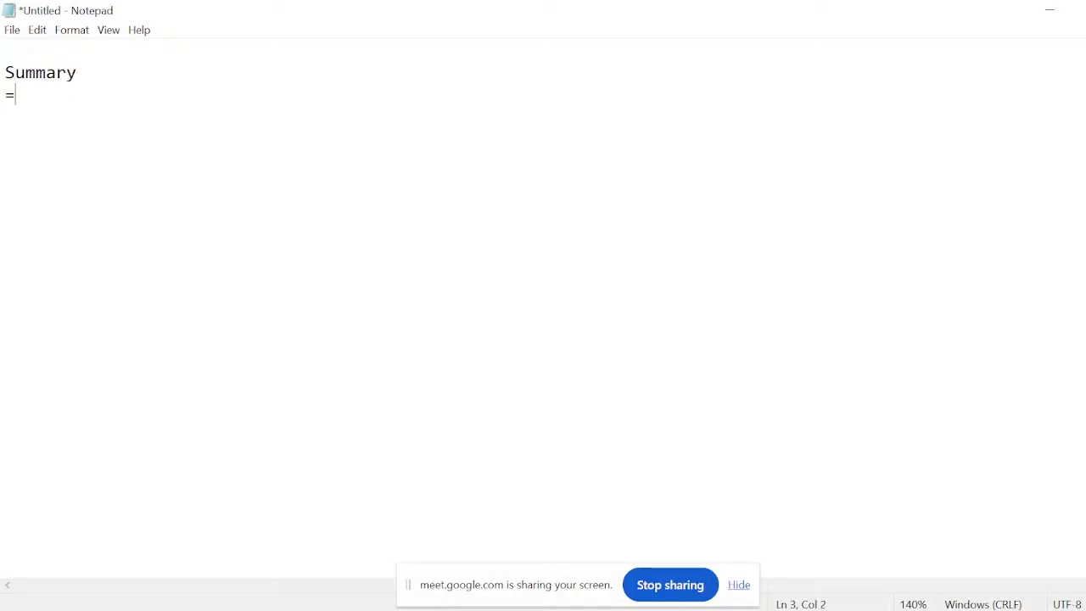
Add "clientlibs" as the first item under the Summary heading, followed by a new line.
key("ctrl+plus")
key("ctrl+plus")
key("ctrl+plus")
key("ctrl+plus")
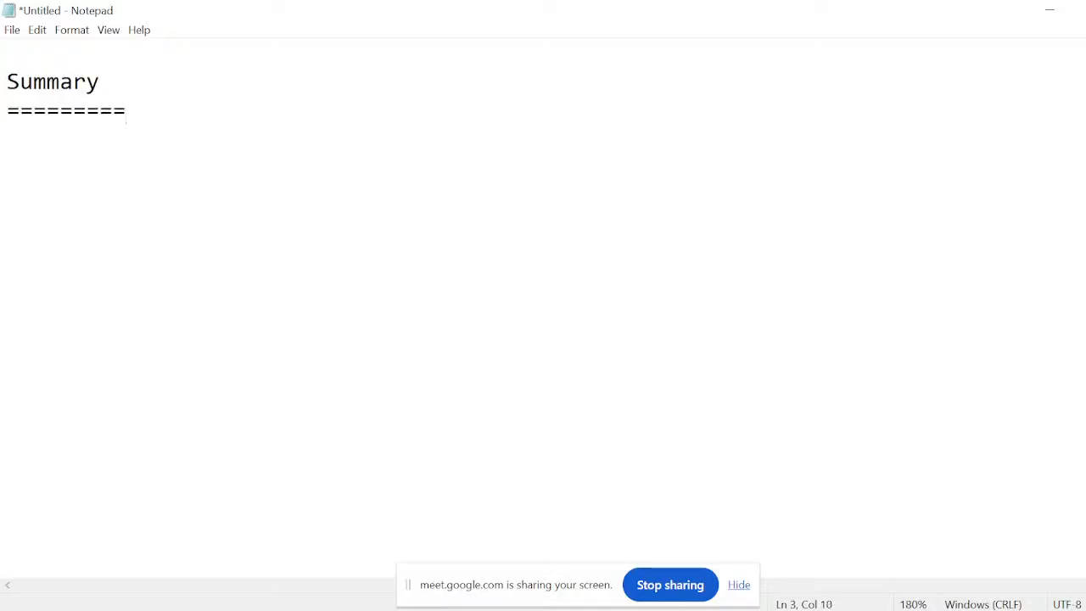
key("Return")
type("clientlibs")
key("Return")
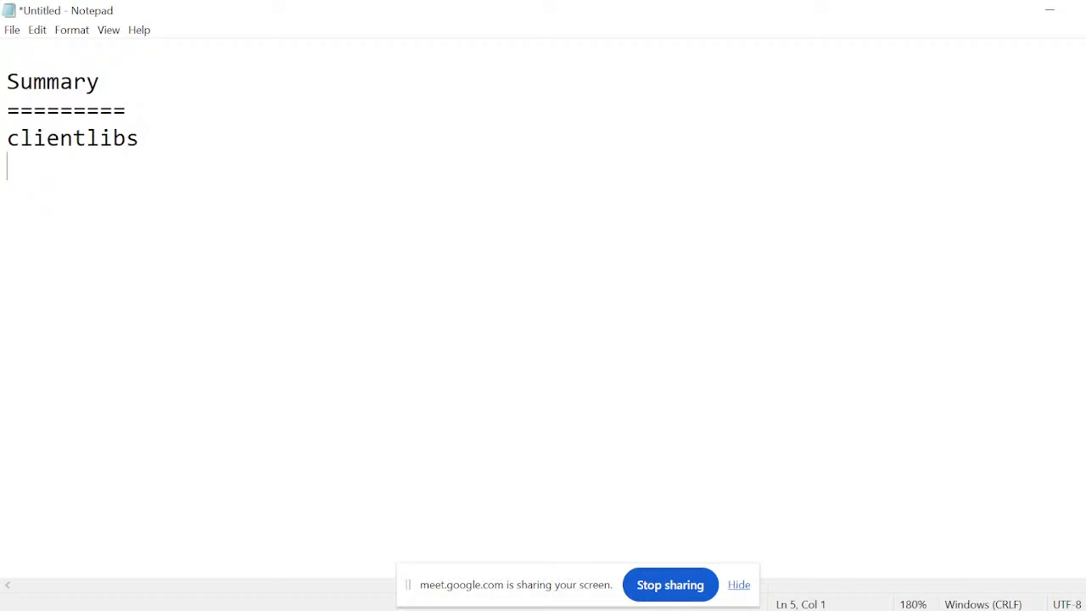
Switch to PRISM Live Studio and hide the Google Meet screen-sharing notice.
key("super+Tab")
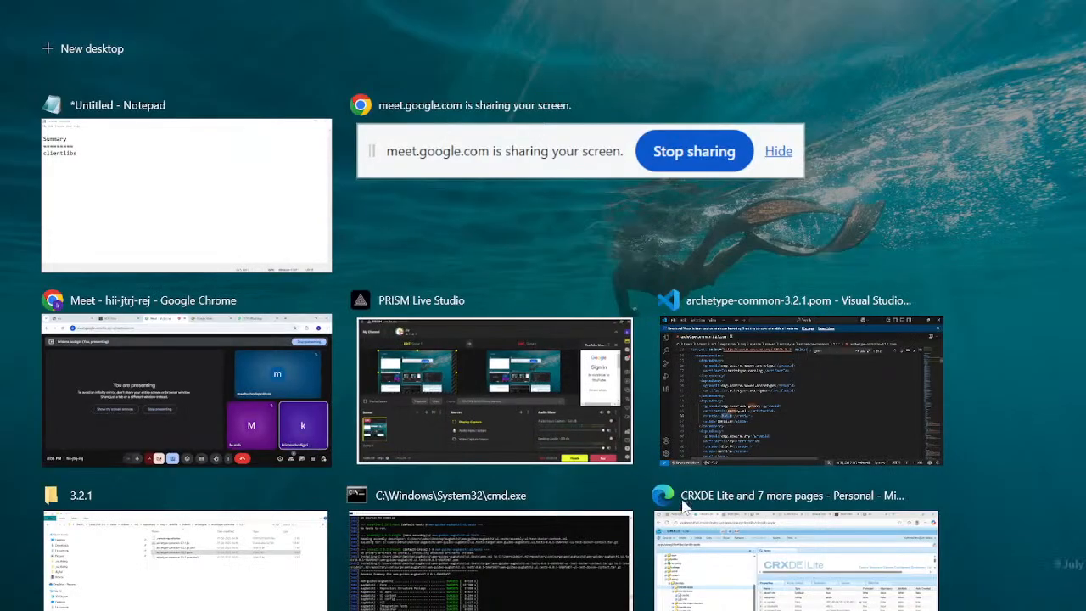
left_click(504, 399)
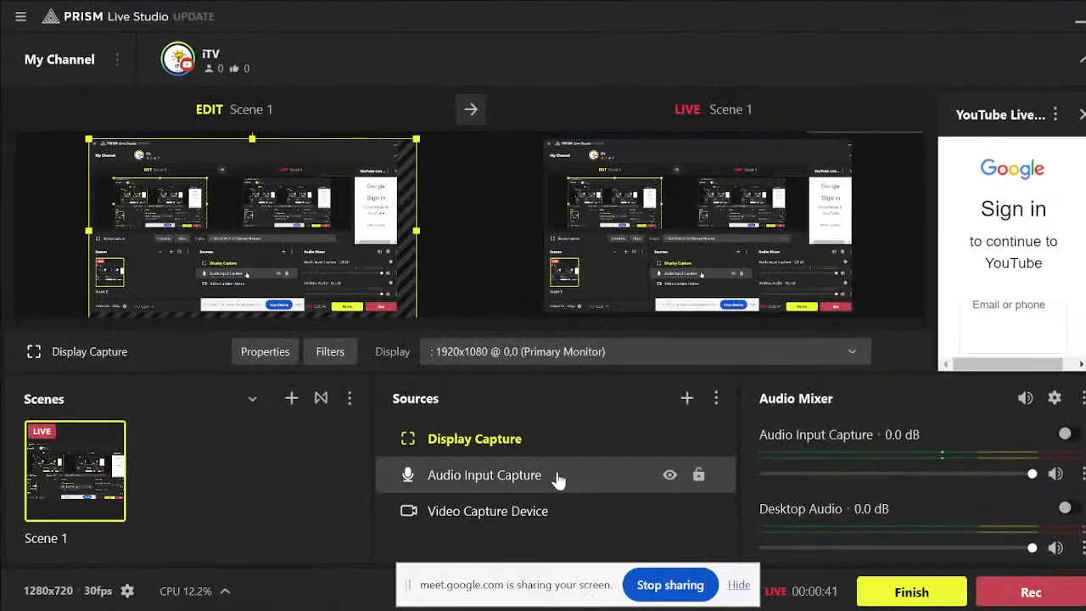
left_click(740, 587)
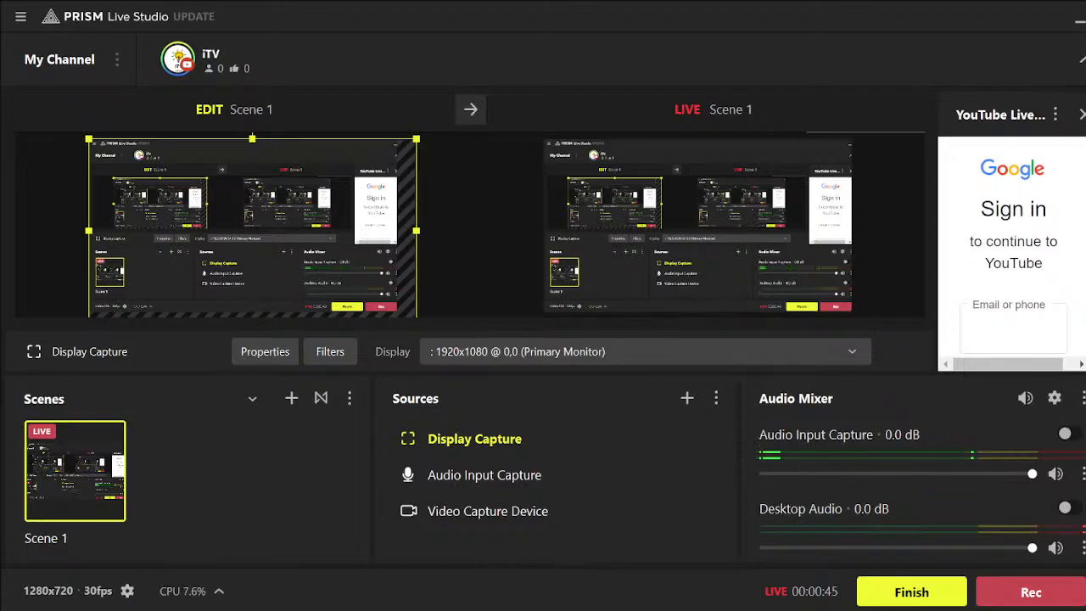
Switch to the Google Meet call, mute the microphone and turn it back on.
left_click(417, 582)
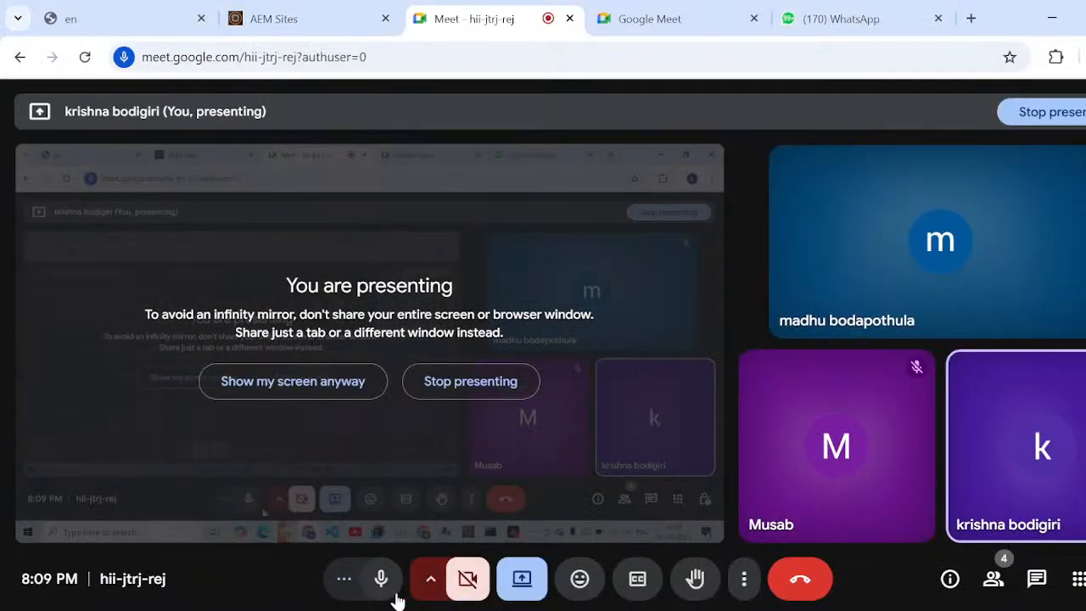
left_click(381, 580)
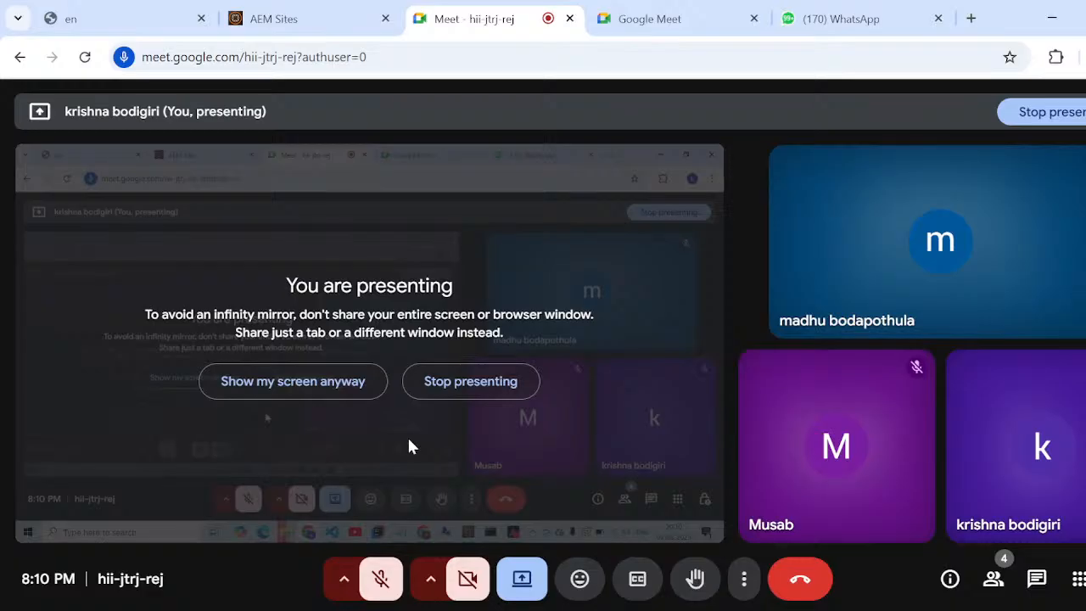
left_click(377, 579)
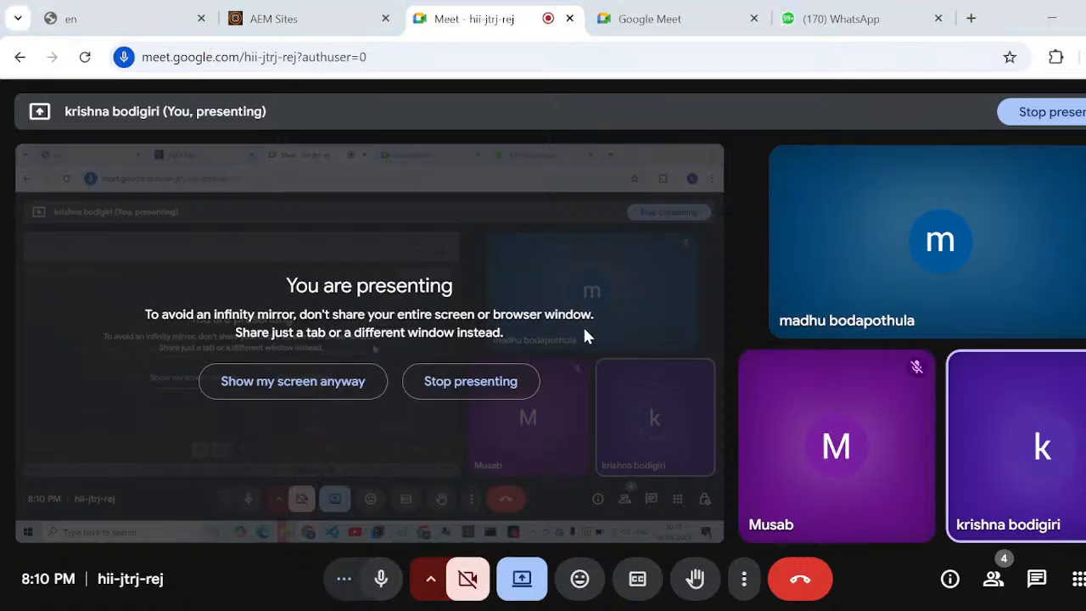
Return from the Google Meet call to the Summary notes in Notepad.
key("super+Tab")
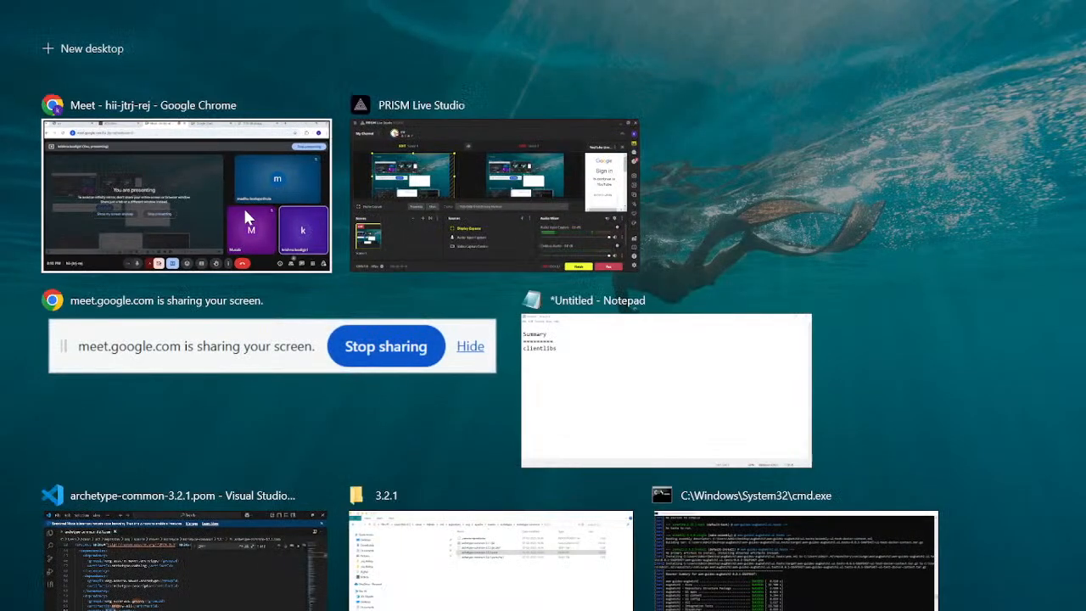
left_click(243, 208)
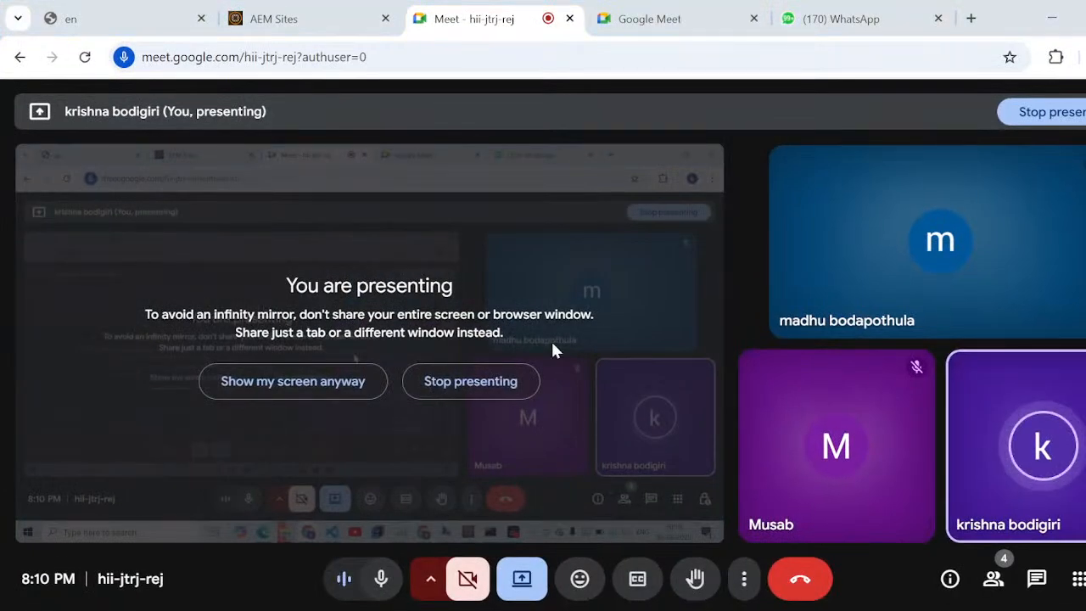
key("super+Tab")
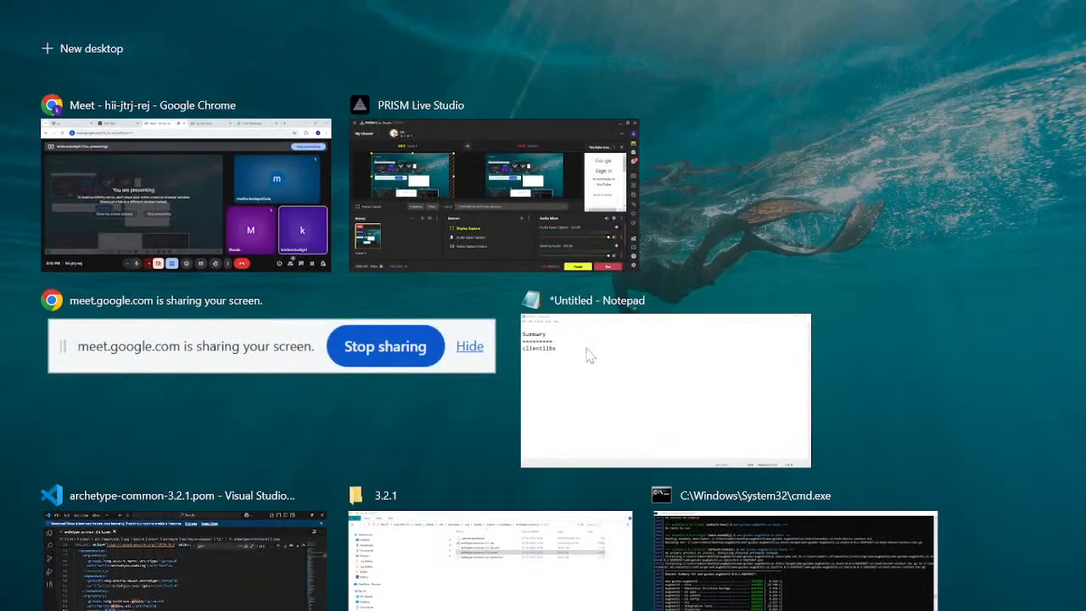
left_click(594, 388)
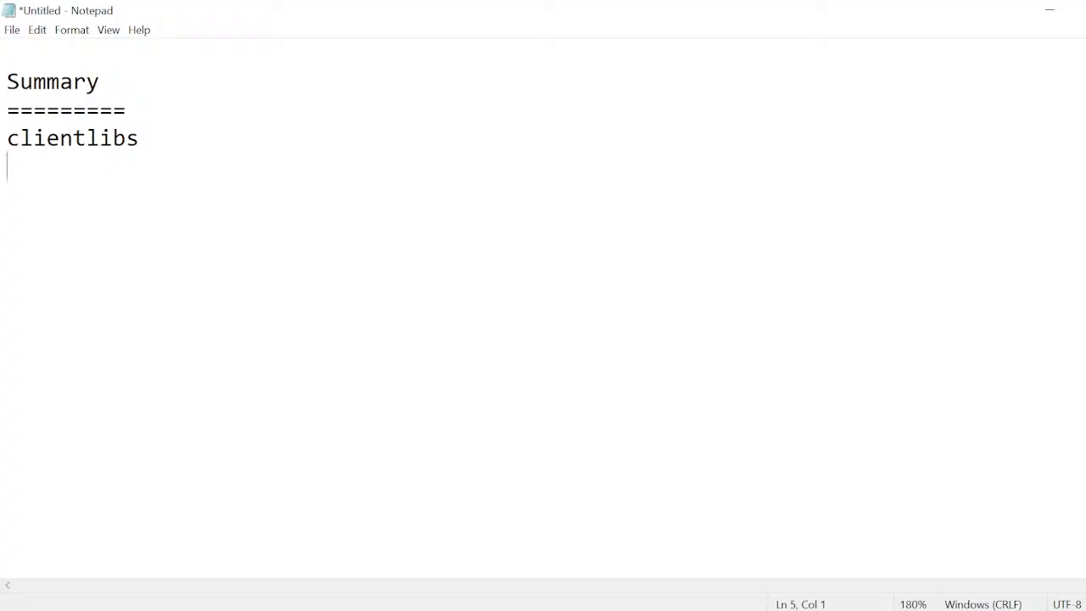
Switch to the Google Meet call and mute the microphone.
key("super+Tab")
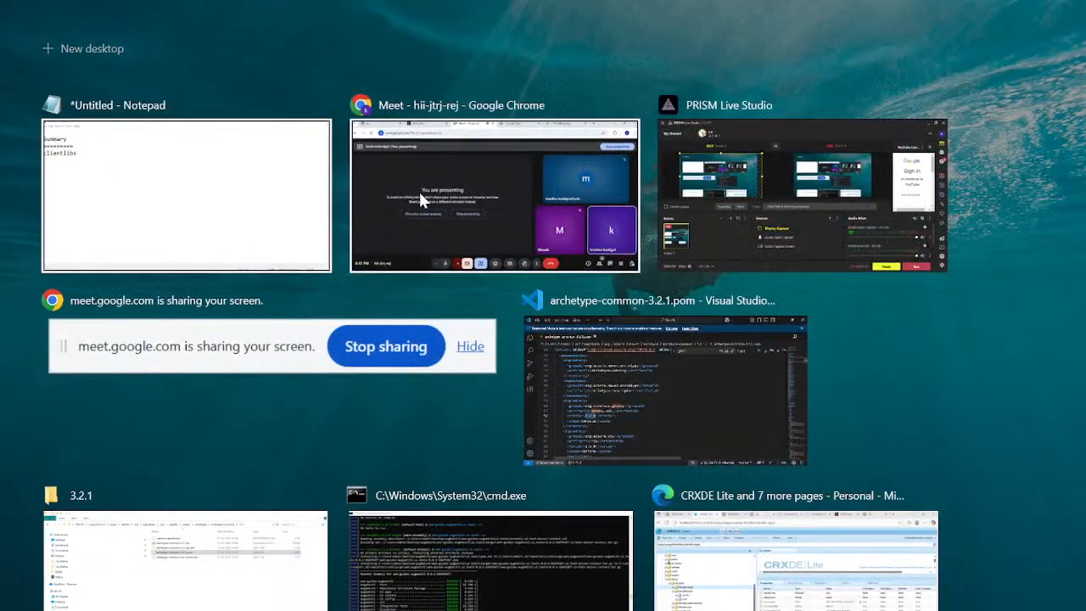
left_click(419, 198)
left_click(386, 553)
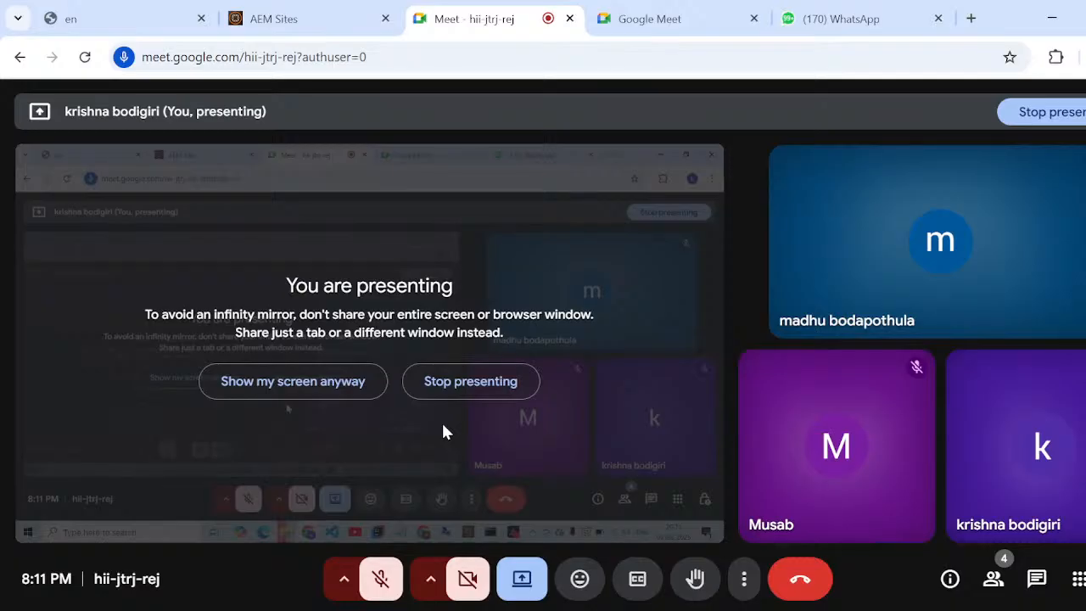
Restart the Google Meet presentation by sharing the entire screen, and hide the sharing notice.
left_click(456, 399)
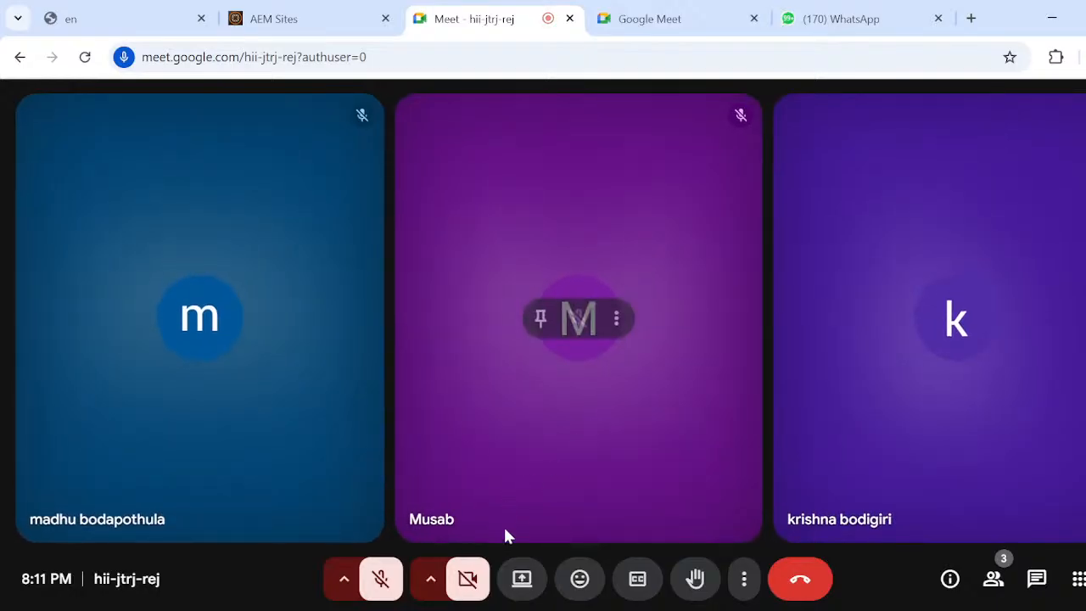
left_click(523, 581)
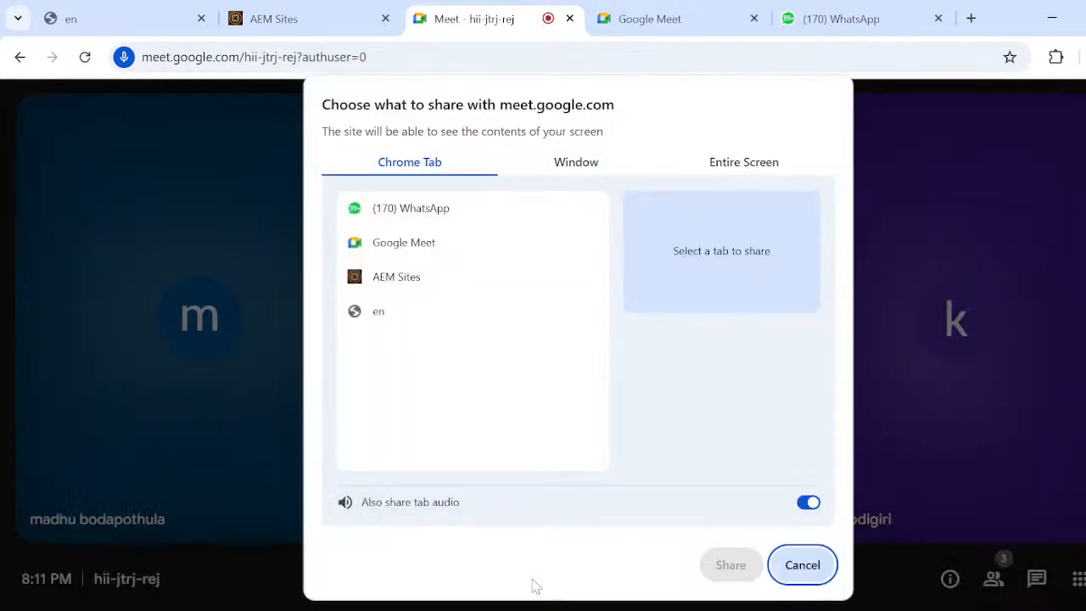
left_click(770, 162)
left_click(511, 320)
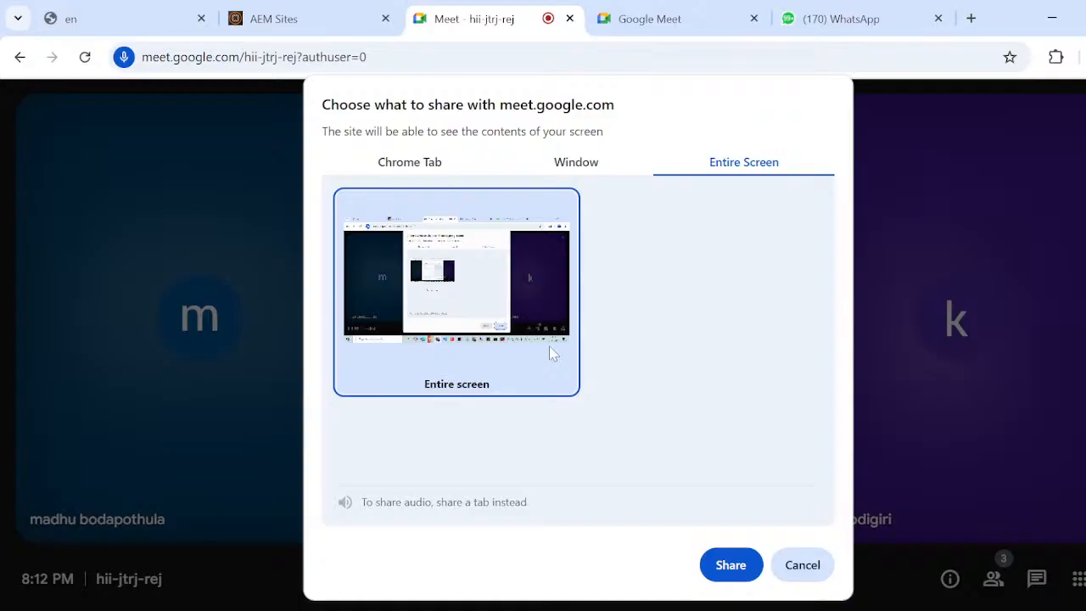
left_click(731, 570)
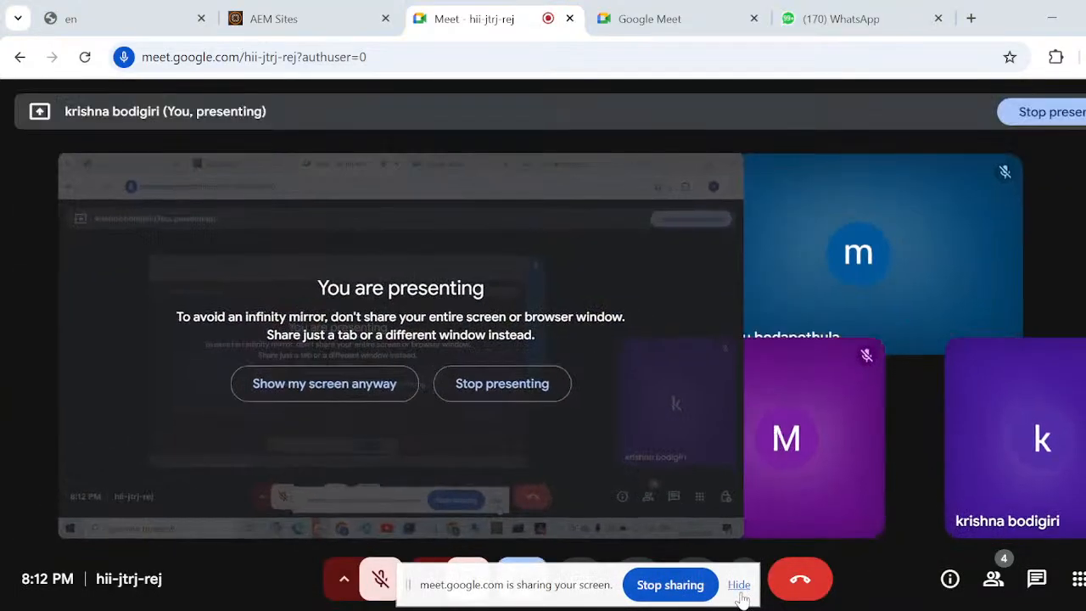
left_click(739, 584)
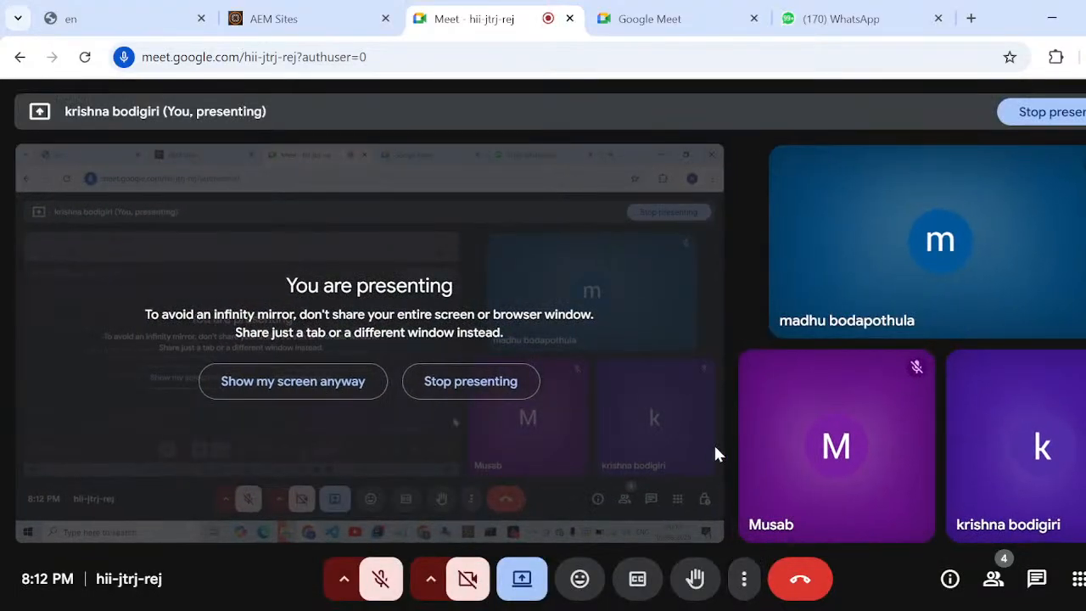
Unmute the microphone in the call and switch back to the Notepad notes.
left_click(381, 579)
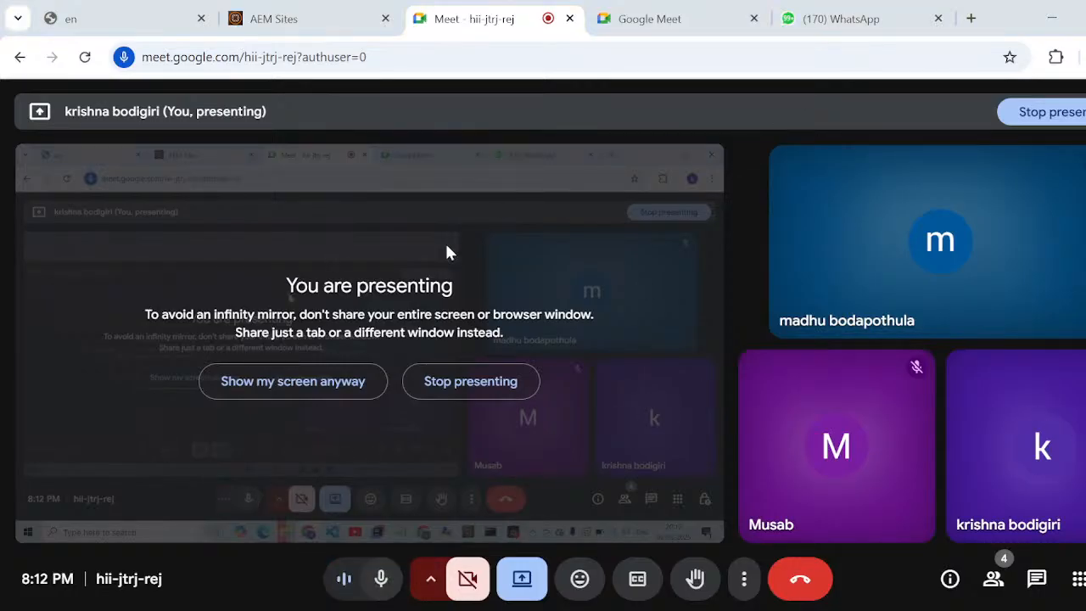
key("super+Tab")
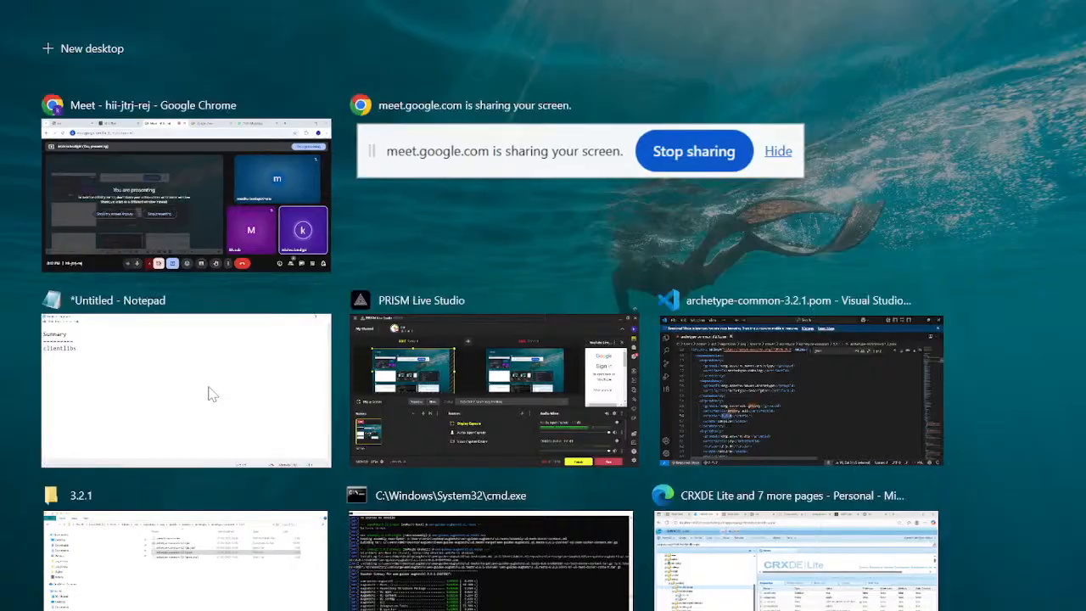
left_click(209, 388)
Add a "templates" heading one blank line below clientlibs and underline it with equals signs.
key("Return")
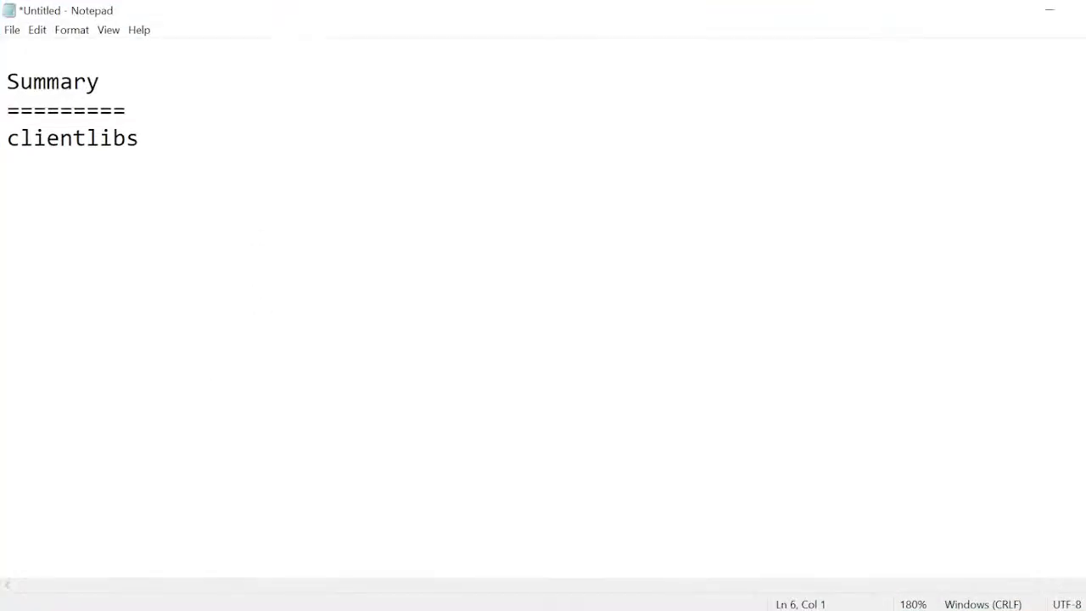
type("templates")
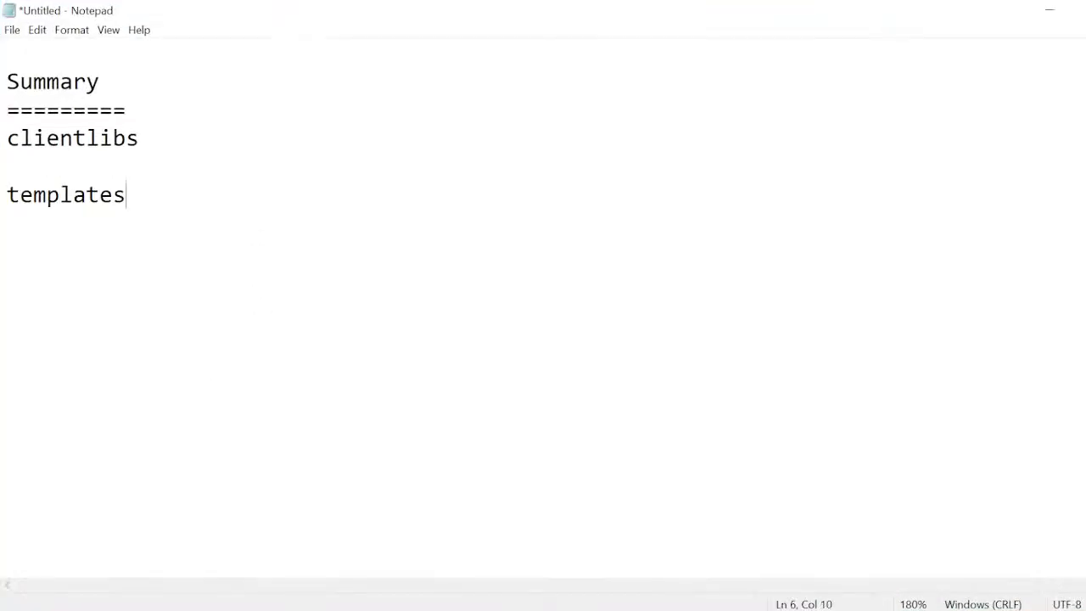
key("Return")
type("=========")
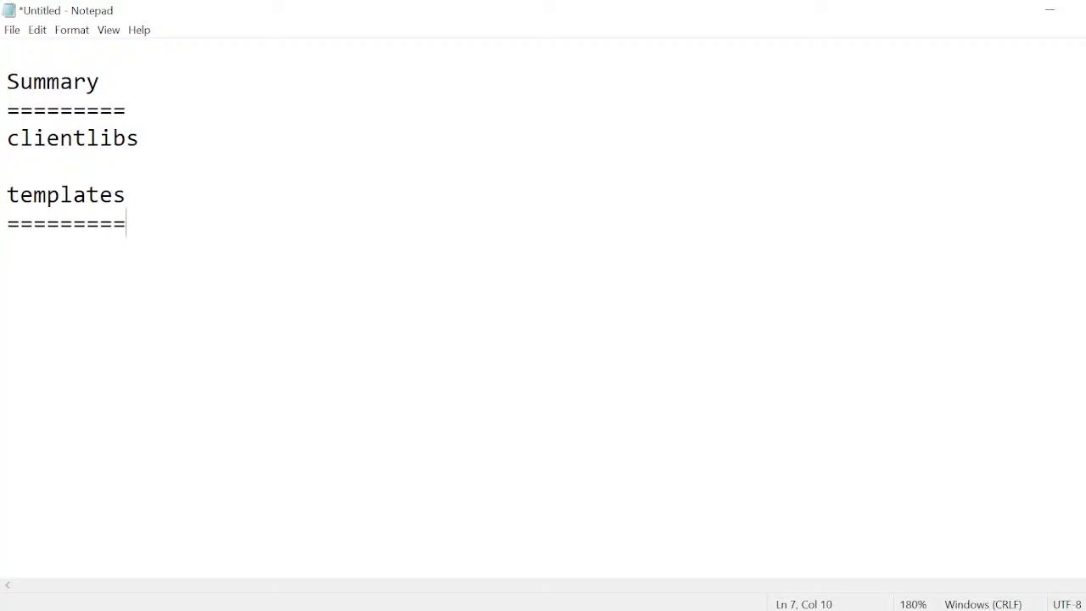
Write the point "-->template is blueprint for the page" under the templates heading.
key("Return")
type("-->")
type("tem")
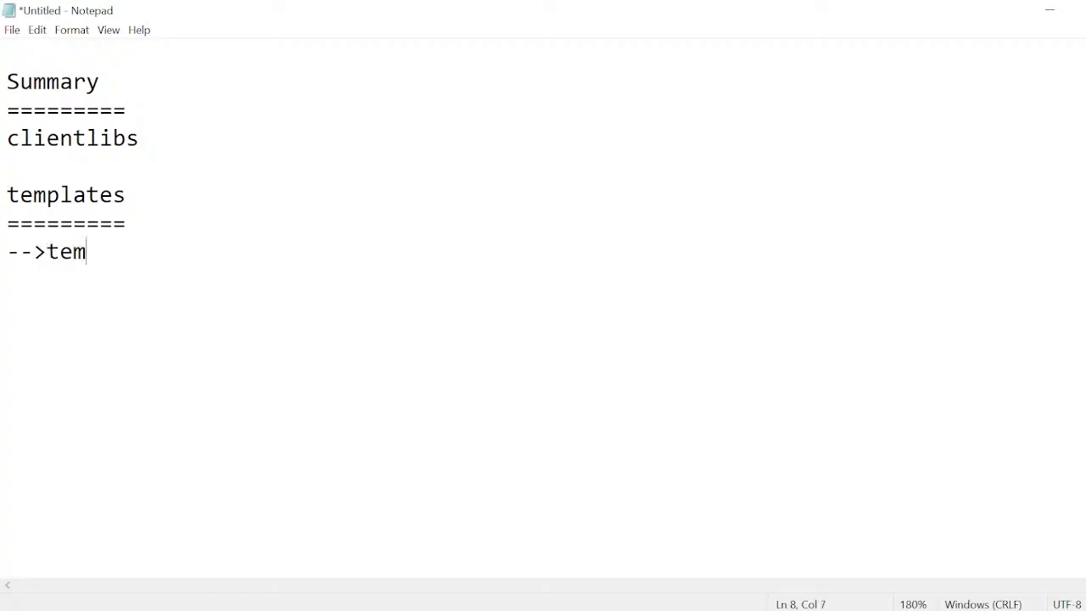
type("plate is blueprint ")
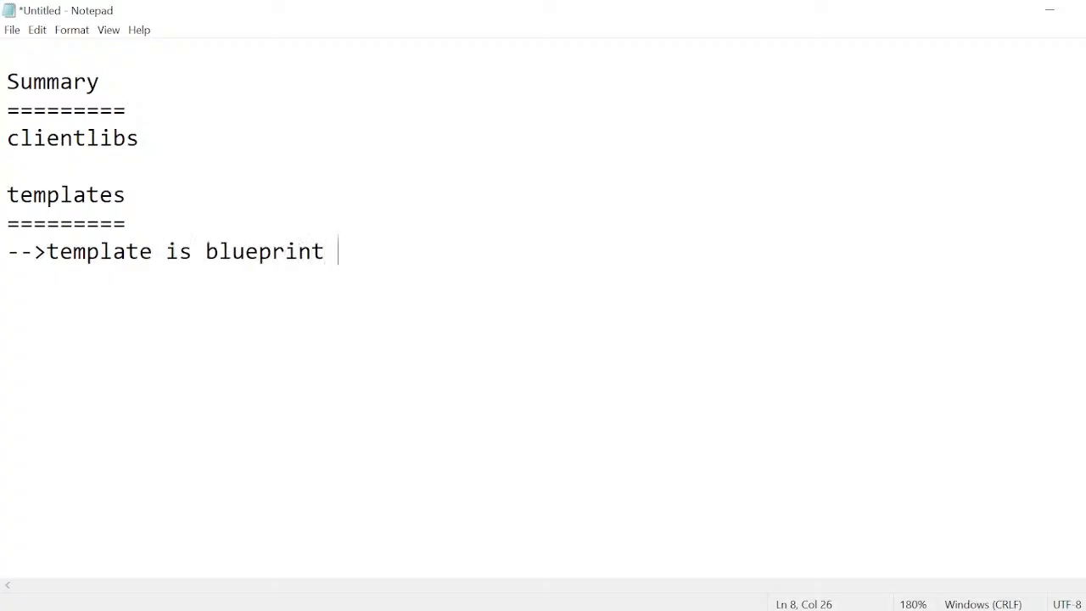
type("for the page")
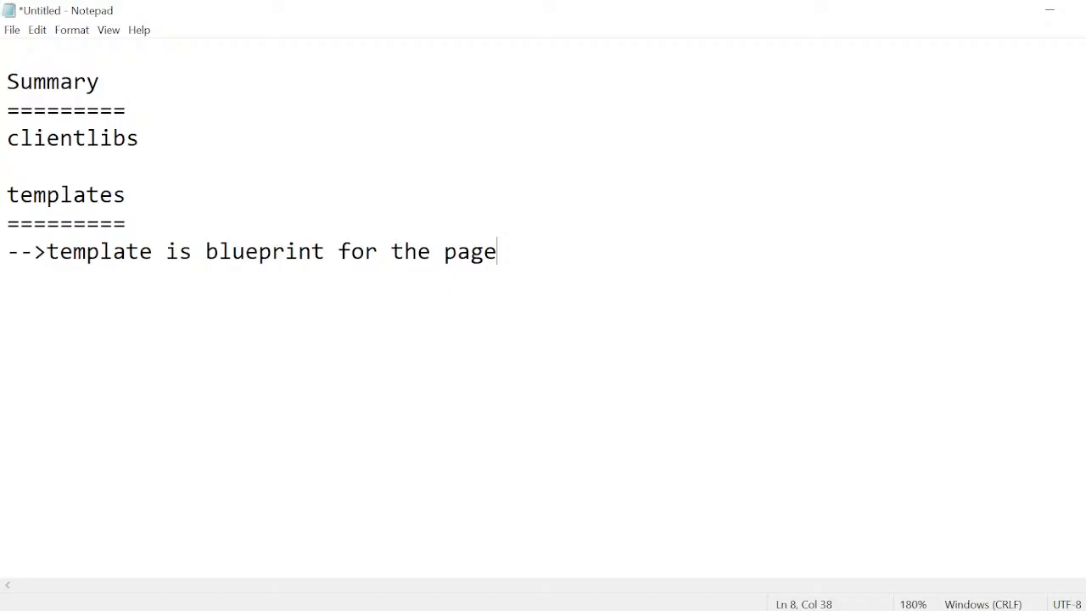
Replace "for the page" in the template definition with "or model".
key("Return")
key("Return")
key("BackSpace")
key("BackSpace")
key("ctrl+shift+Left")
key("ctrl+shift+Left")
key("ctrl+shift+Left")
type("o")
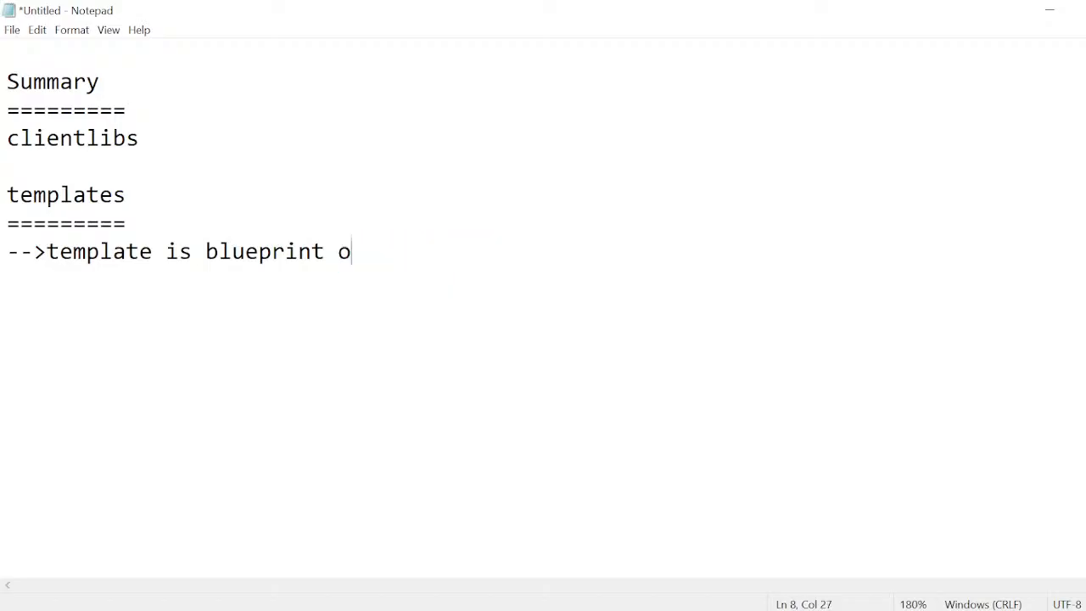
type("r model")
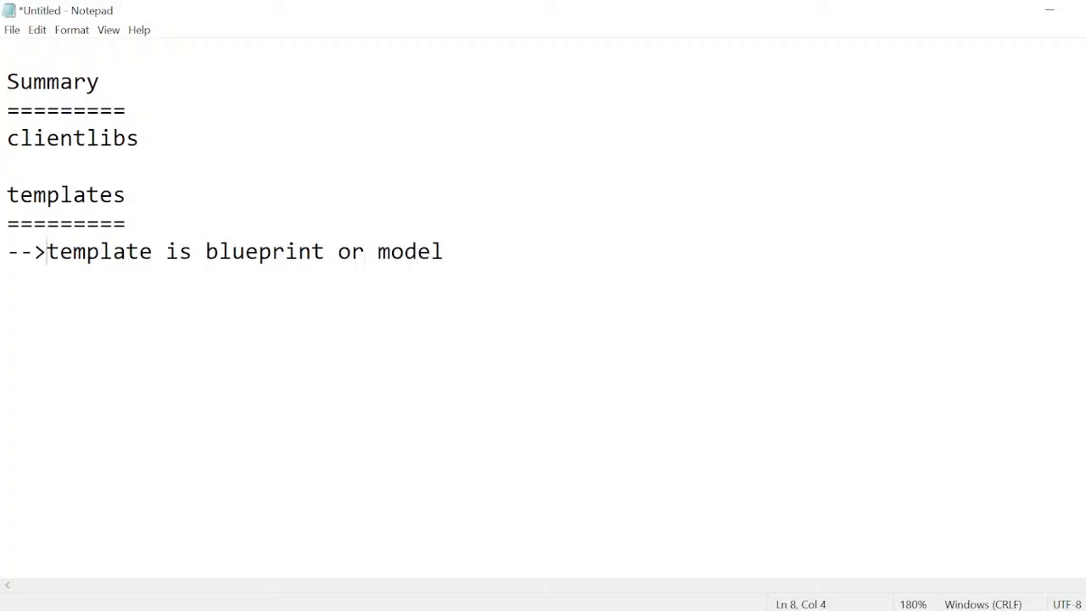
Add the point "-->for creating pages template is mandatory" one blank line below the template definition.
left_click_drag(47, 251, 285, 252)
left_click(444, 252)
key("Return")
key("Return")
type("-->fo")
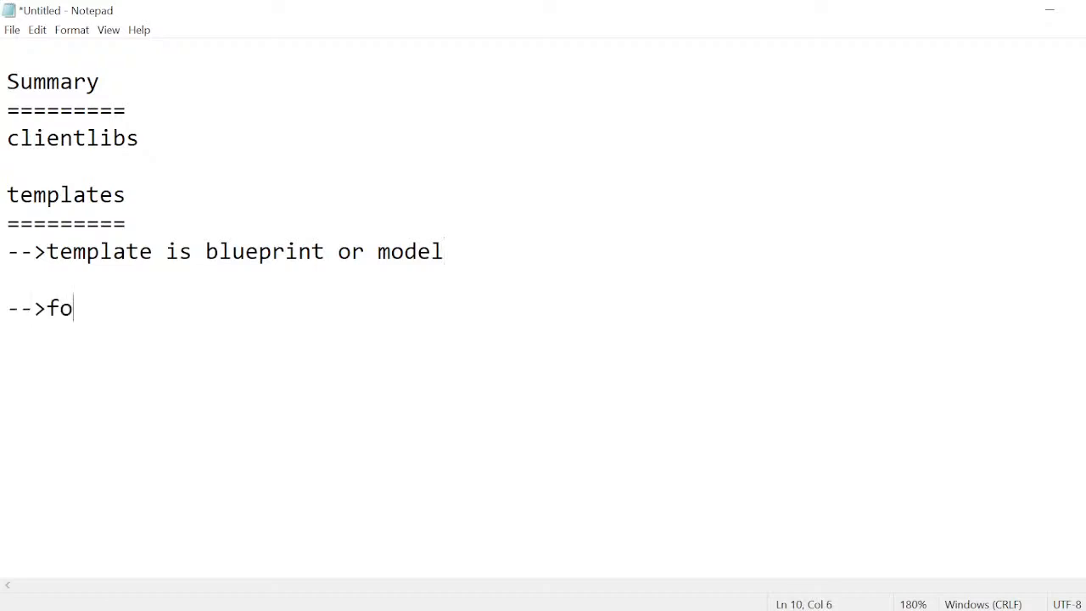
type("r creating")
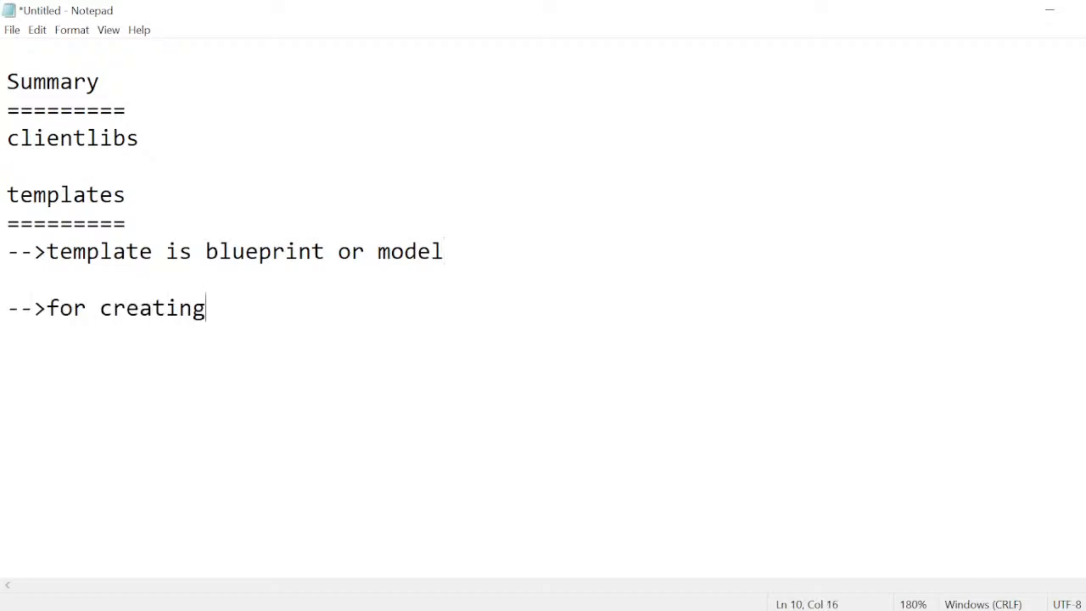
type(" pages ")
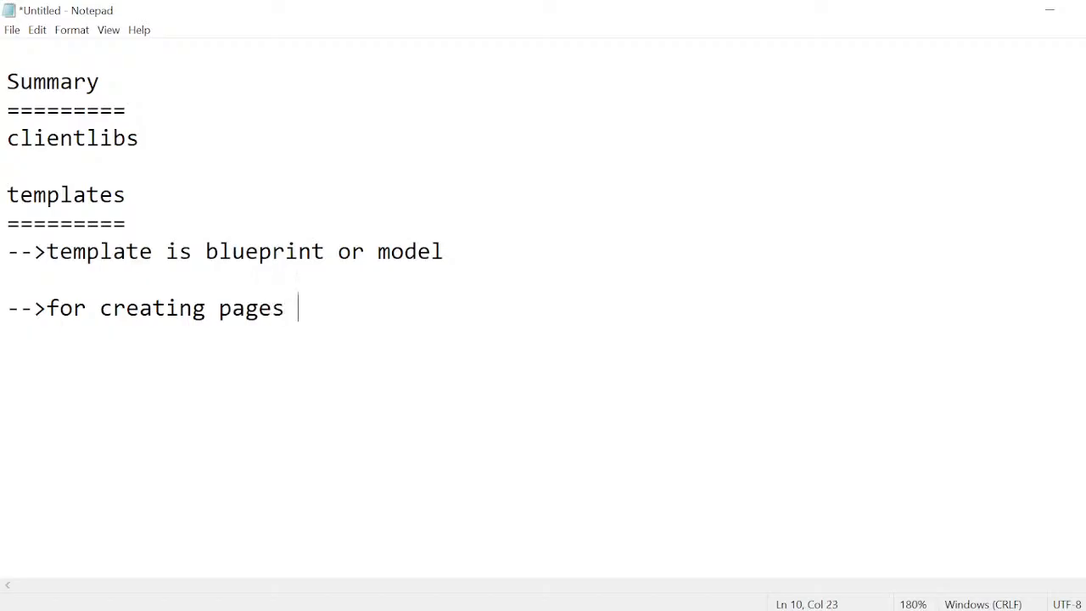
type("template ")
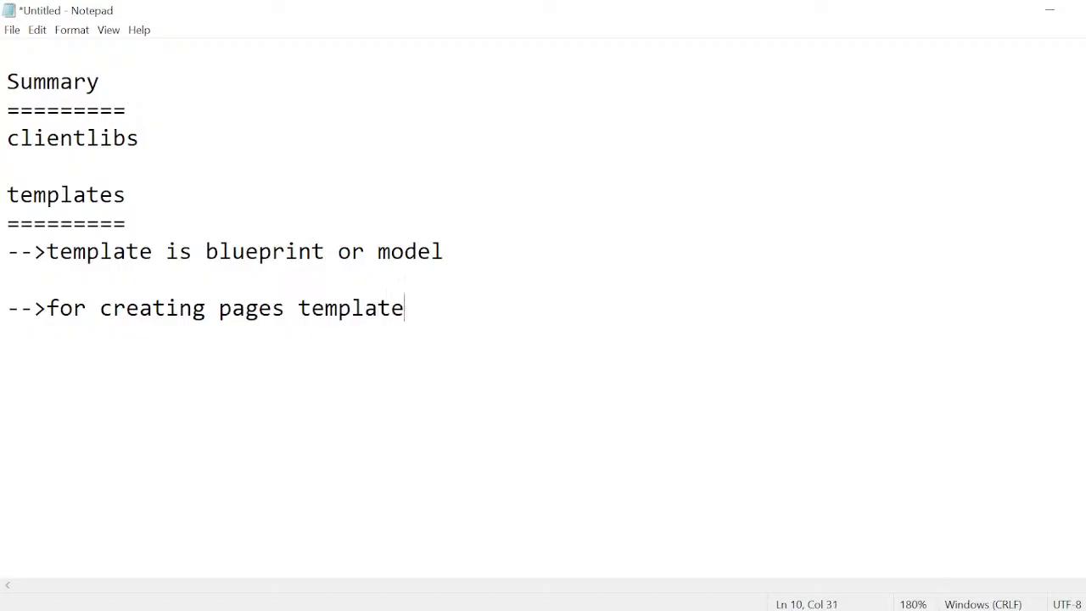
type("is mad")
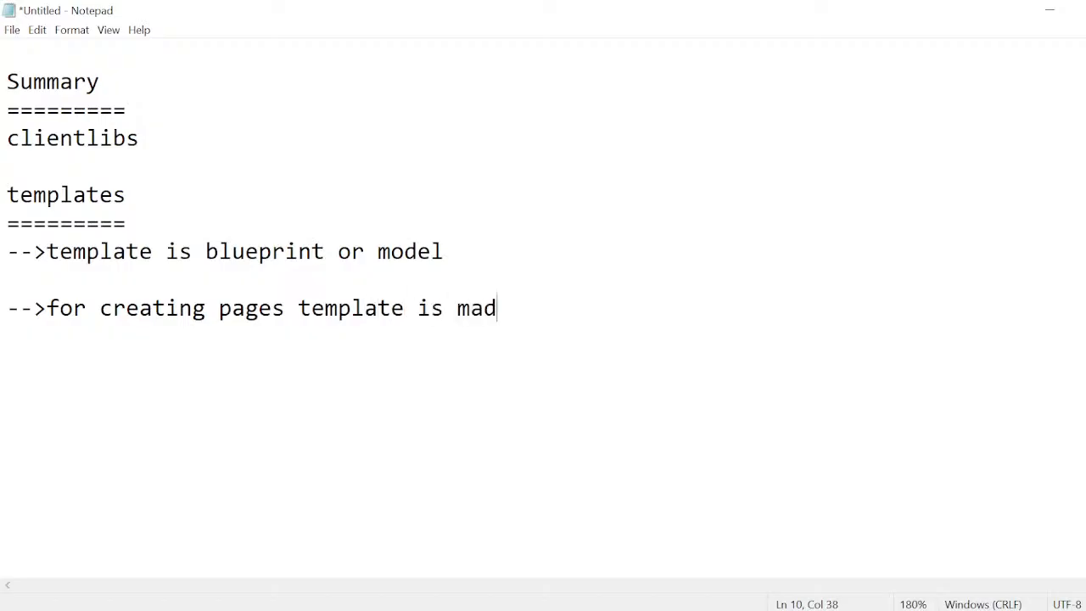
key("BackSpace")
type("ndatory ")
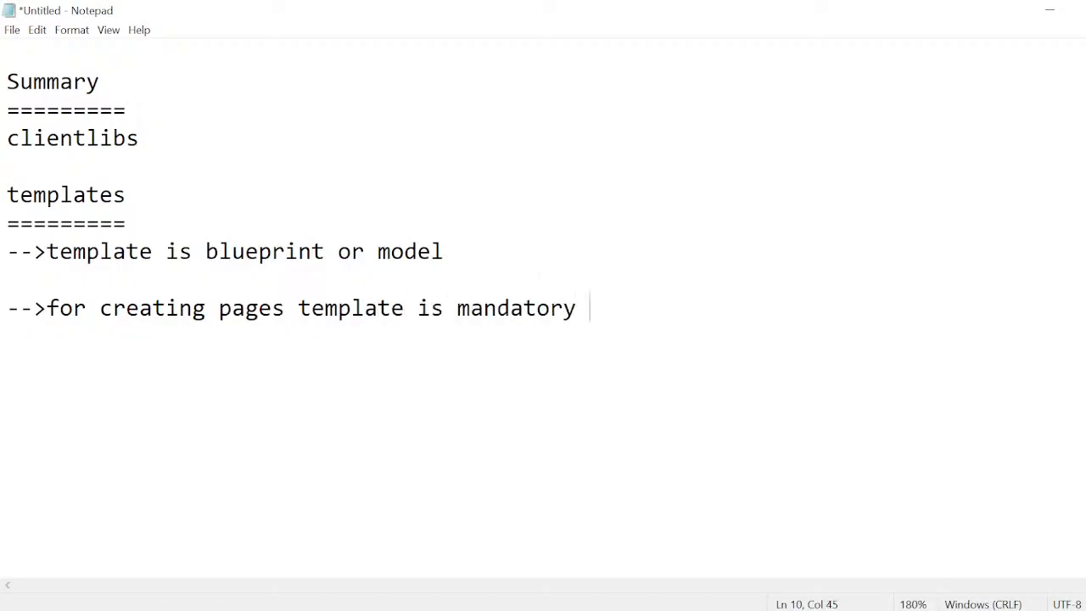
type("without ")
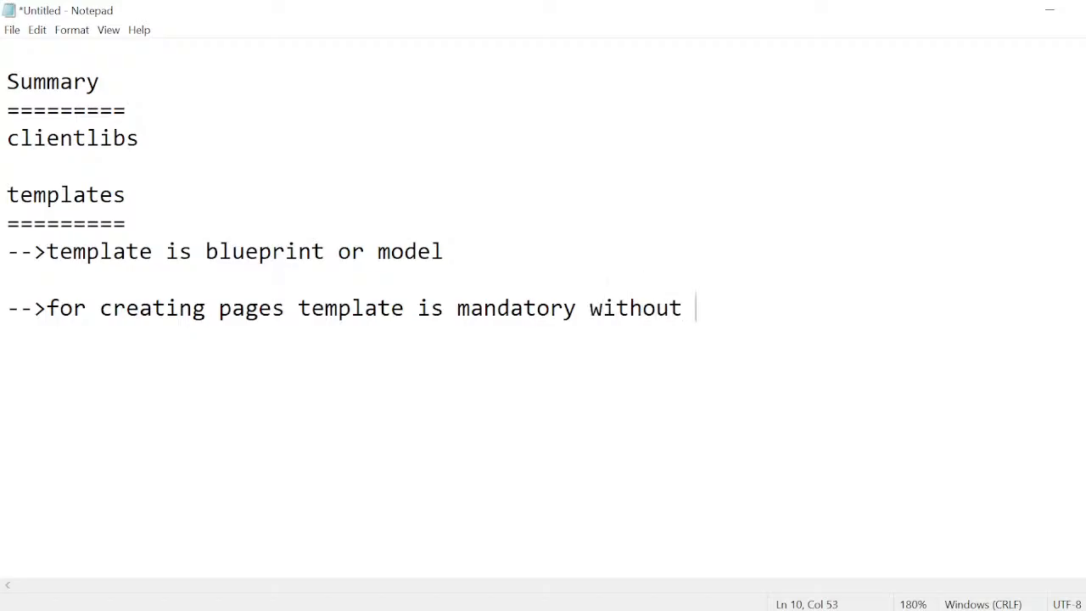
type("template we ca")
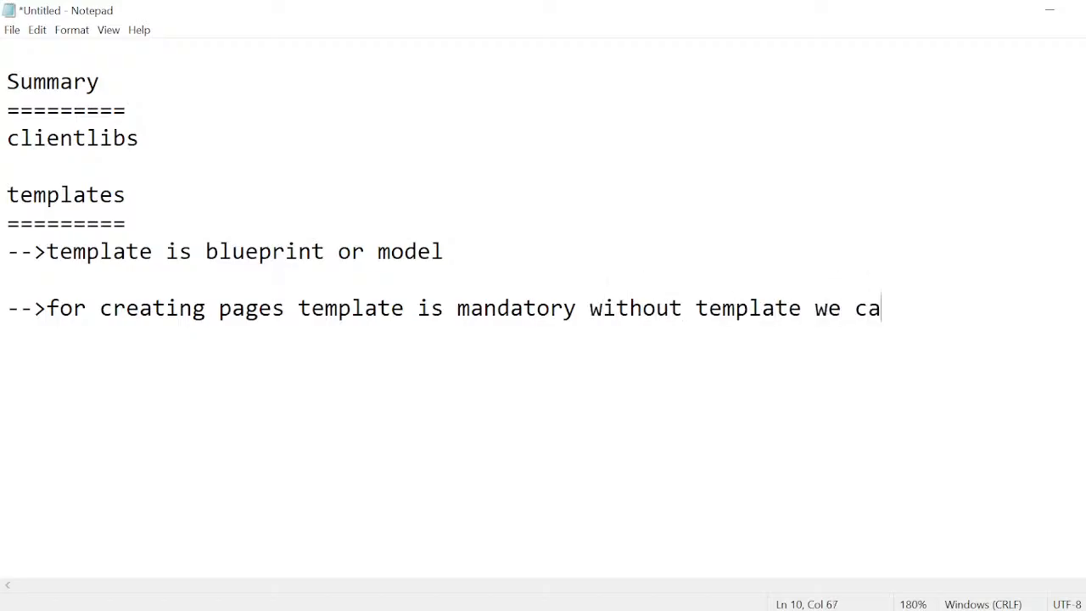
type("n not pages")
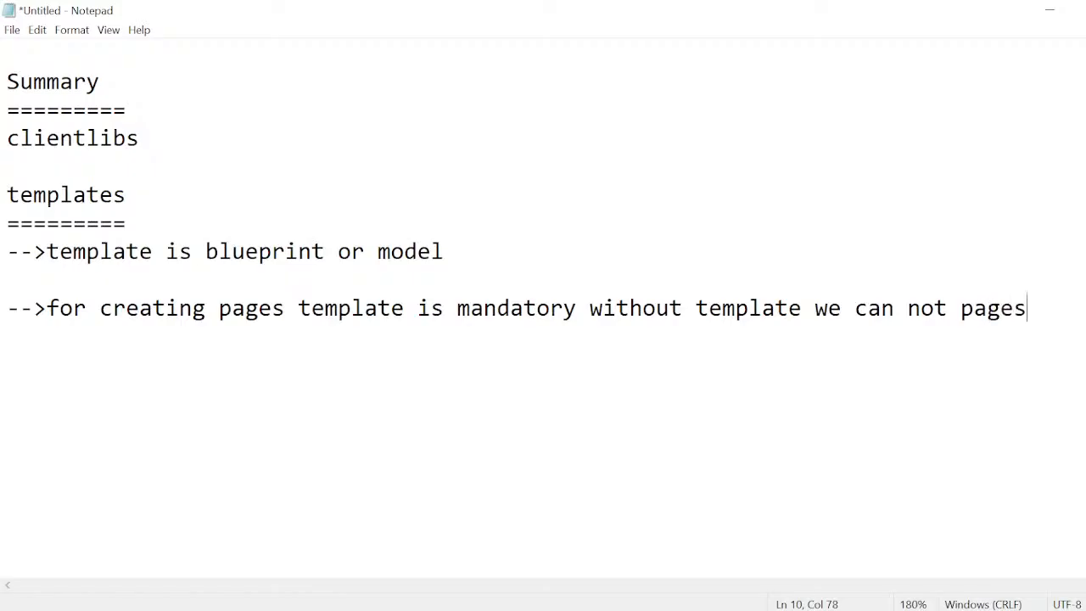
Extend the mandatory-template point with "without template we can not pages" and start a new "-->" point one blank line below.
key("Return")
key("Return")
type("-->")
Review the template definition and the mandatory-template point, highlighting the key words in each.
key("Up")
key("Up")
key("Up")
key("Up")
key("shift+Right")
key("shift+Right")
key("shift+Right")
key("shift+Right")
key("shift+Right")
key("shift+Right")
key("shift+Right")
key("shift+Right")
key("shift+Right")
key("shift+Right")
key("shift+Right")
key("shift+Right")
key("shift+Right")
key("shift+Right")
key("shift+Right")
key("shift+Right")
key("shift+Right")
key("shift+Right")
key("shift+Right")
key("shift+Right")
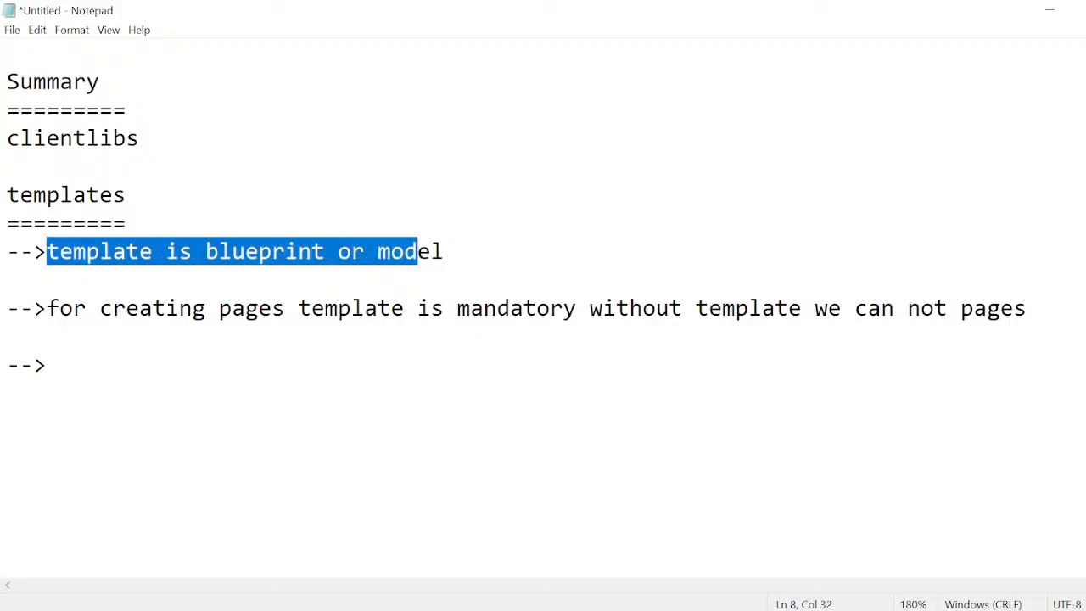
double_click(424, 308)
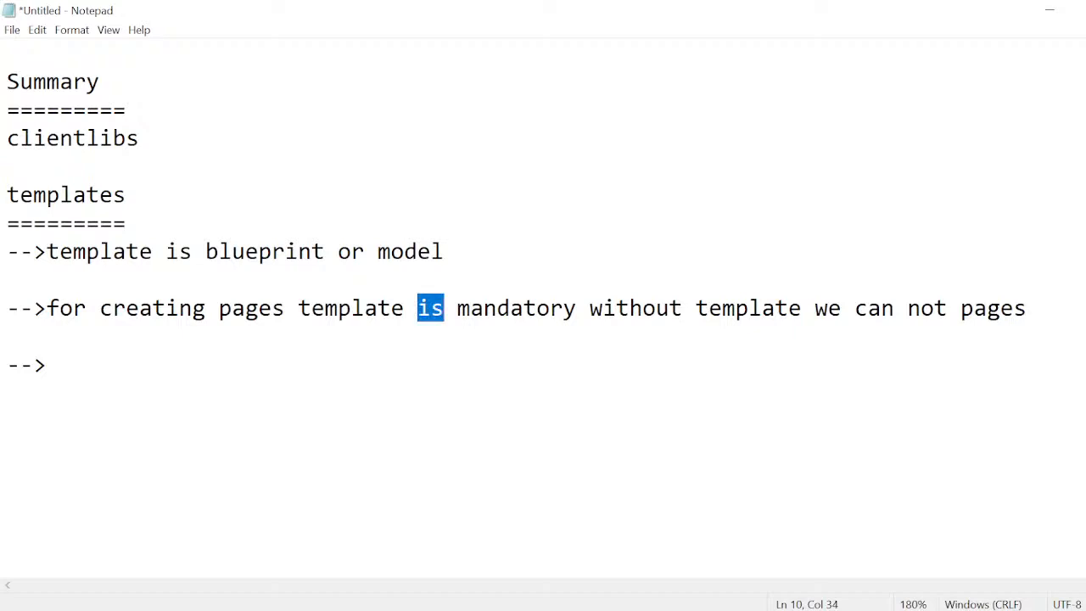
left_click_drag(285, 308, 537, 308)
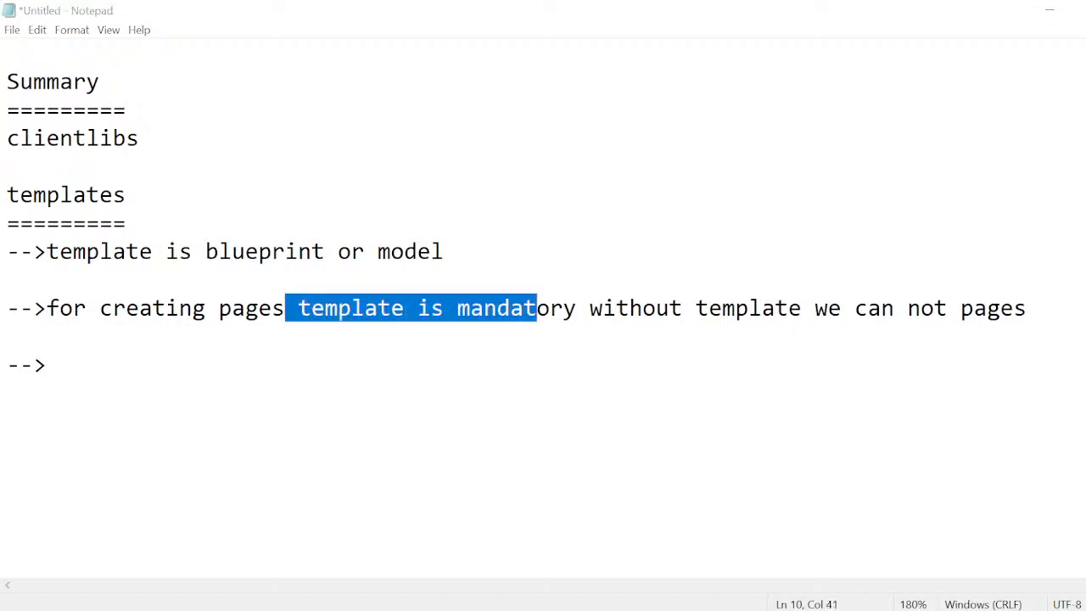
Switch to the Google Meet call window to check the call, and return to the Notepad notes.
key("super+Tab")
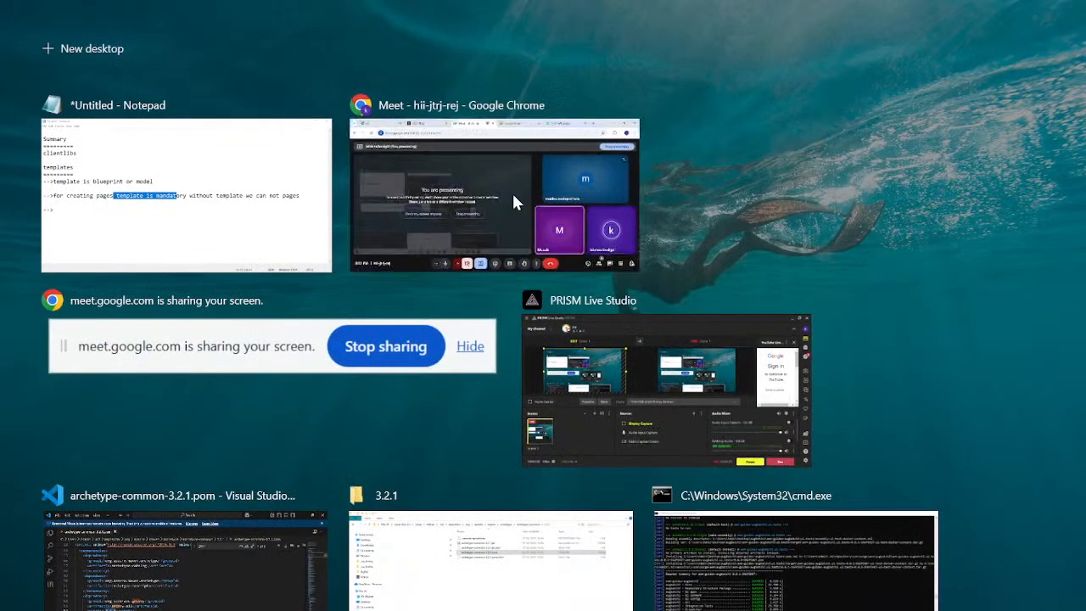
left_click(514, 203)
key("super+Tab")
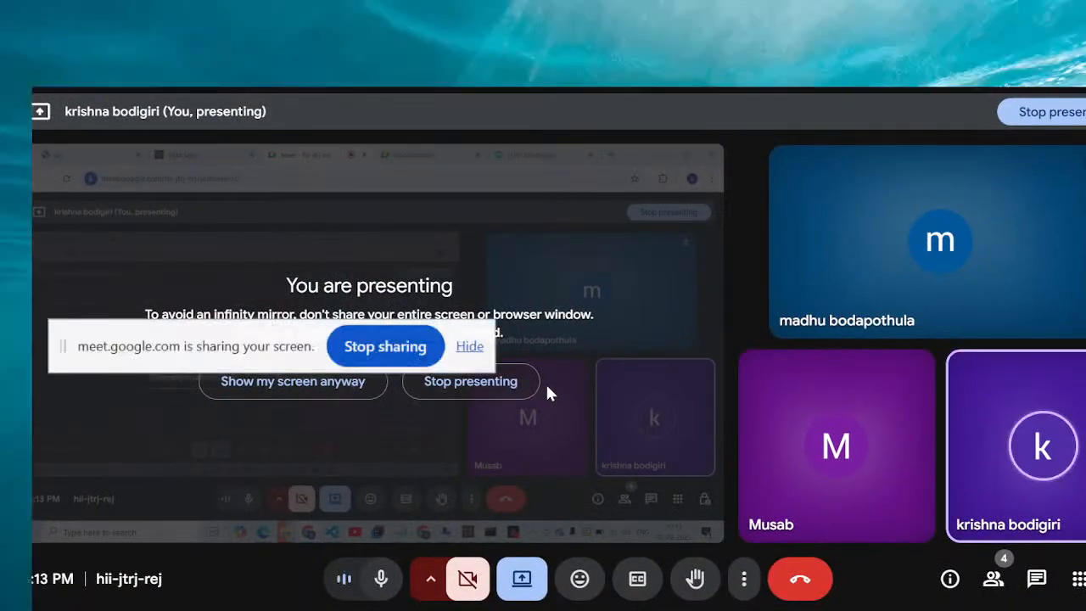
left_click(403, 223)
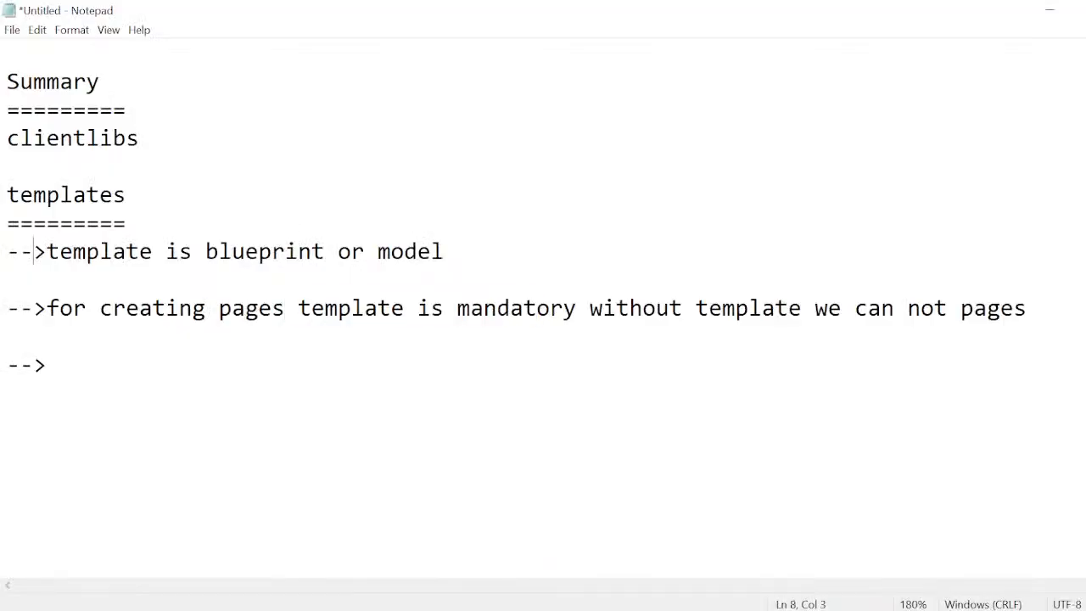
left_click_drag(33, 251, 325, 252)
left_click(325, 251)
left_click_drag(47, 251, 125, 223)
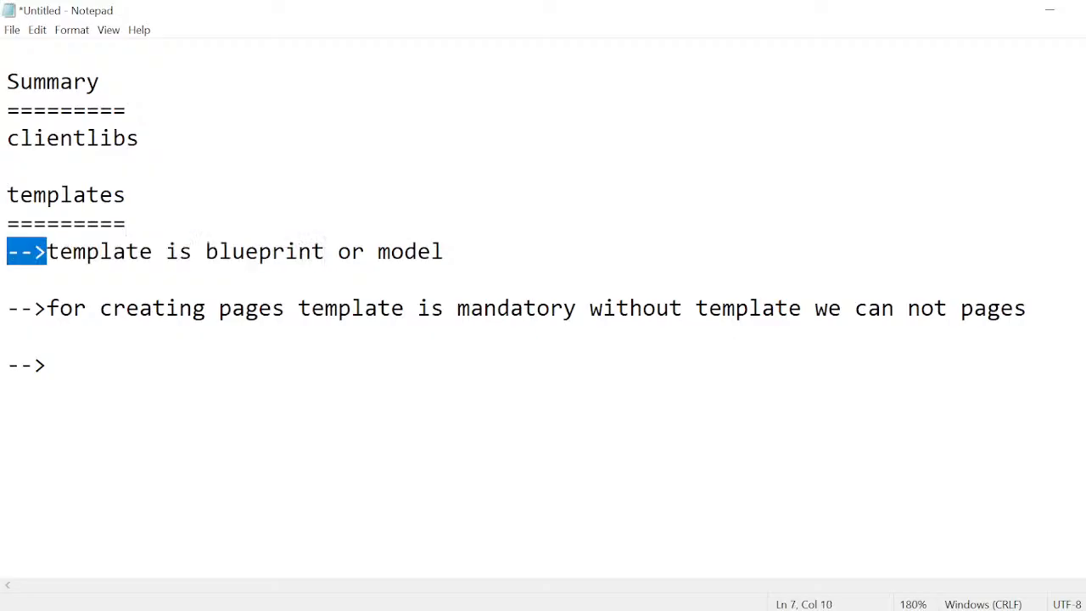
left_click_drag(47, 308, 232, 308)
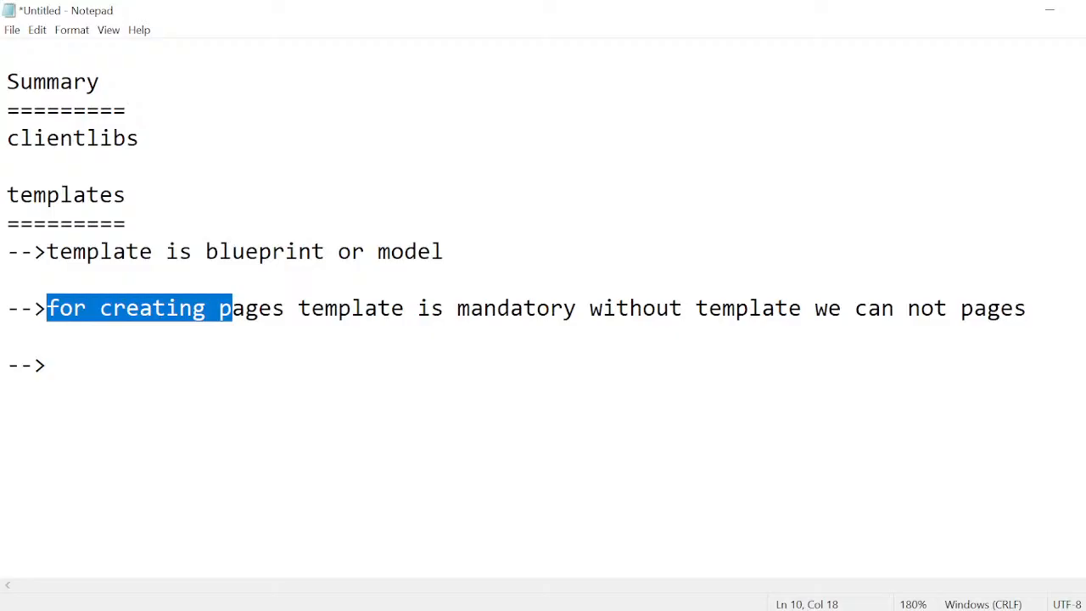
Complete the empty third point with "template have 3 important modes".
left_click(48, 365)
type("template ")
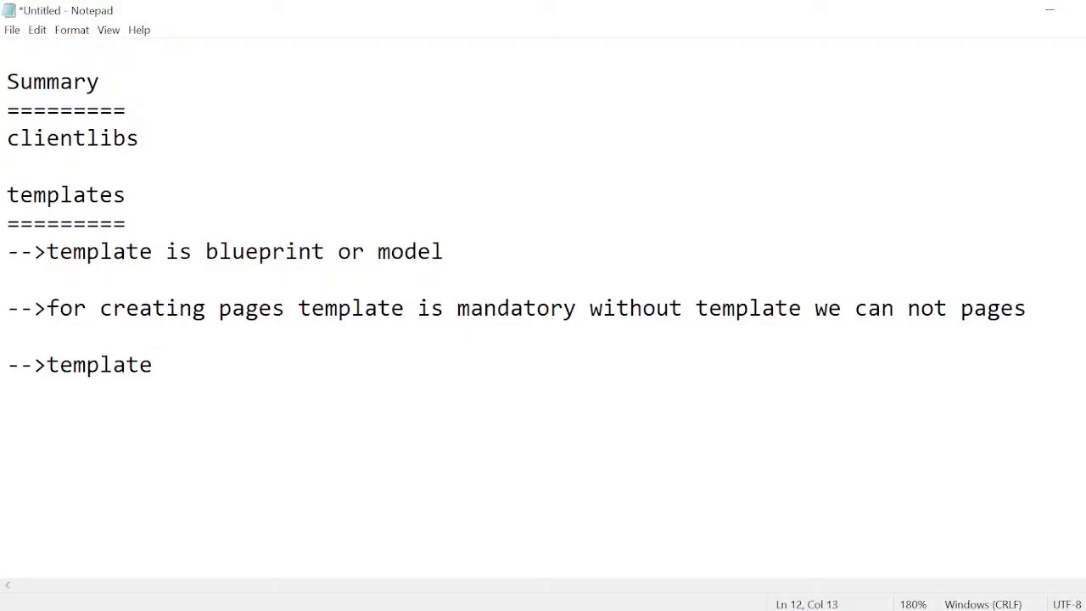
type("have 3 importan")
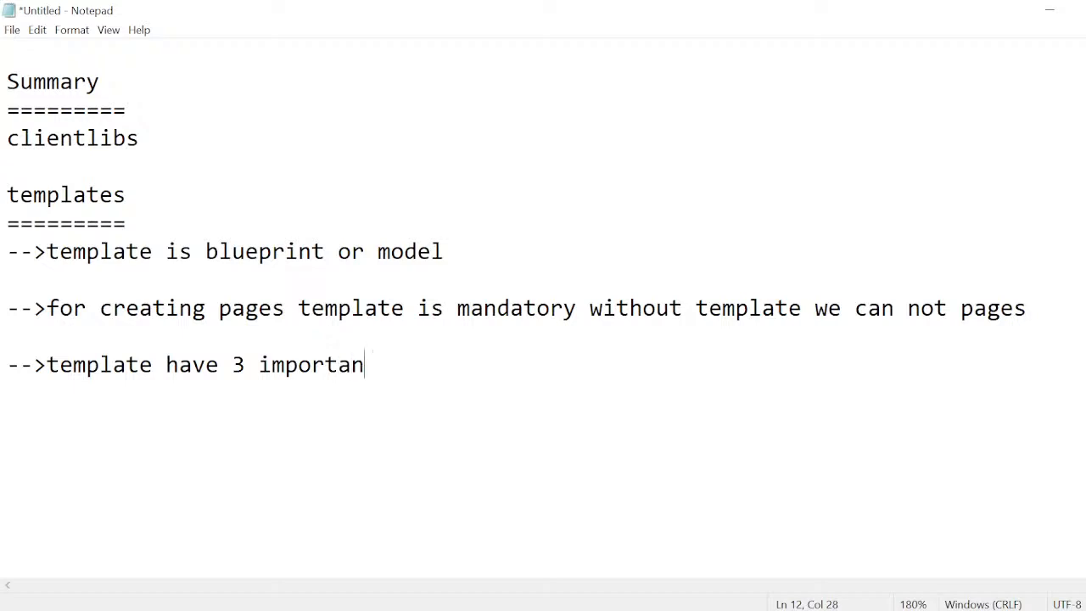
type("t modes")
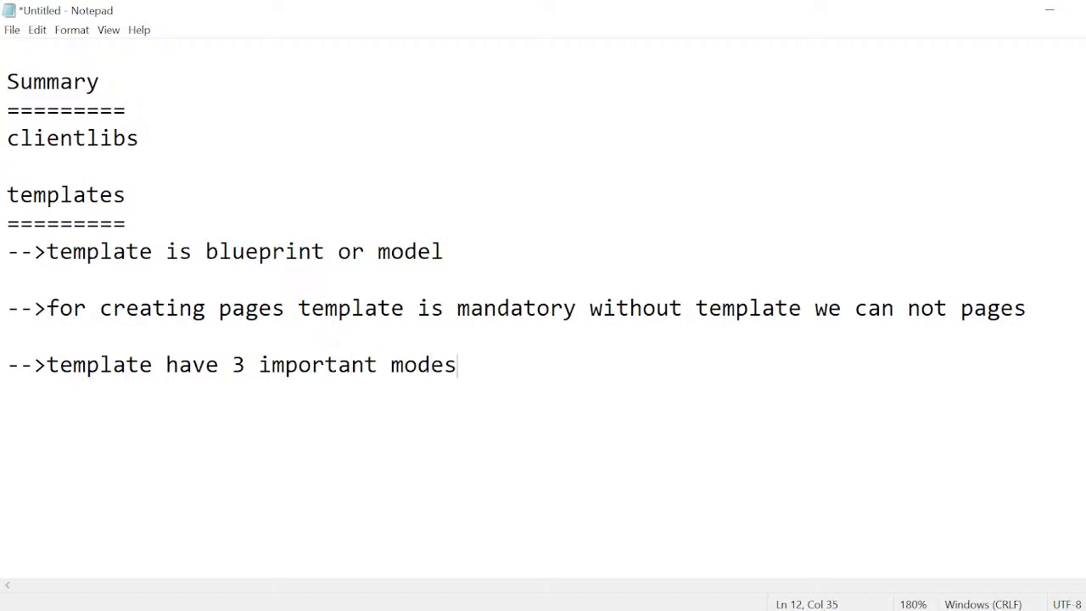
List the modes "initial", "structure" and "layout" on separate lines, one blank line below the modes point.
key("Return")
key("Return")
type("initial")
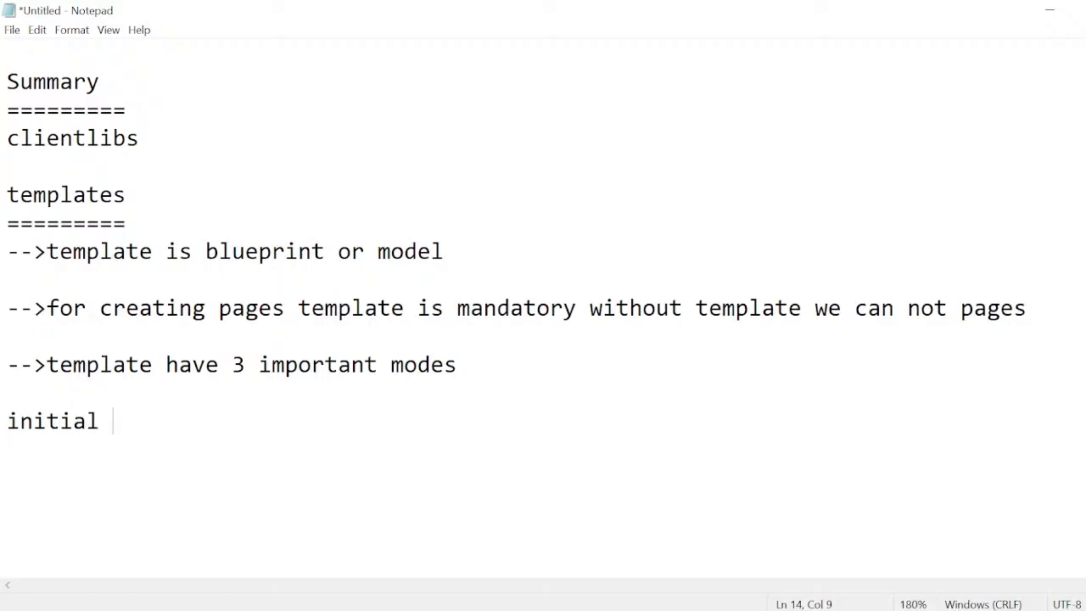
key("Return")
type("structu")
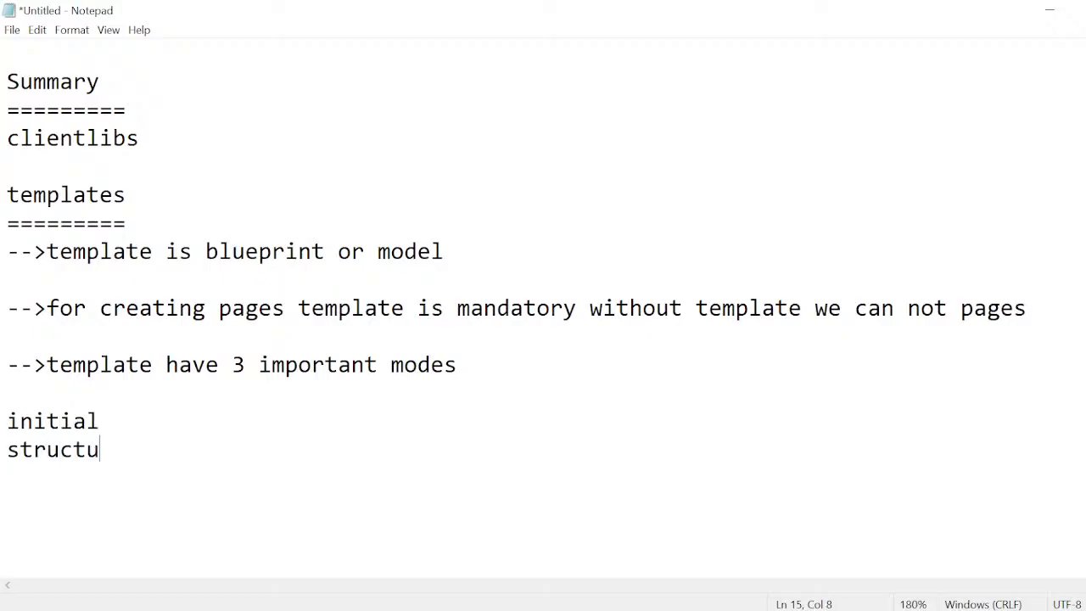
type("re")
key("Return")
type("lay")
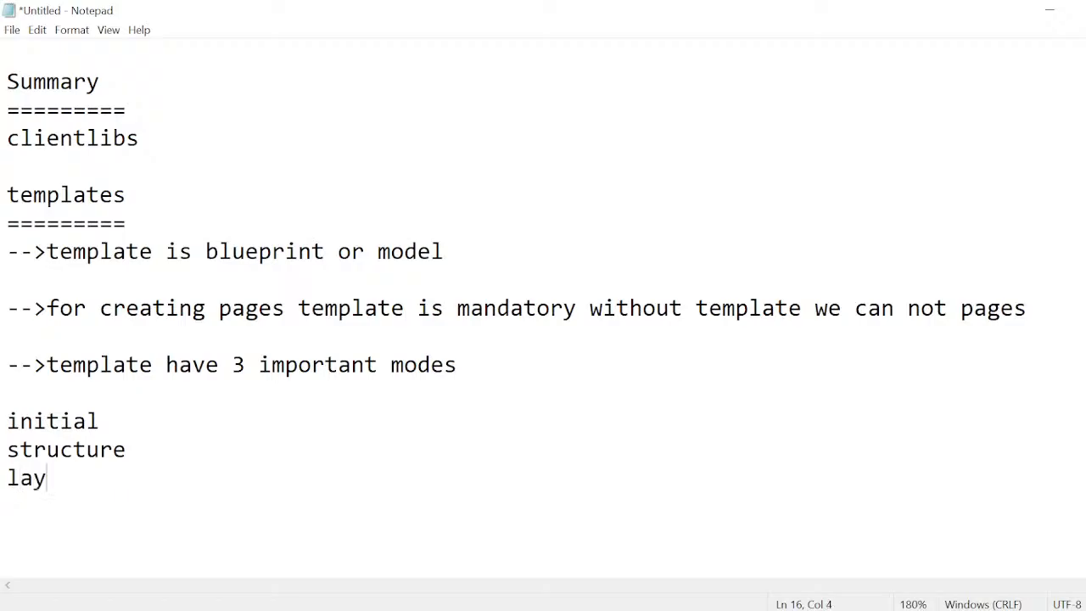
type("out")
key("Return")
key("Return")
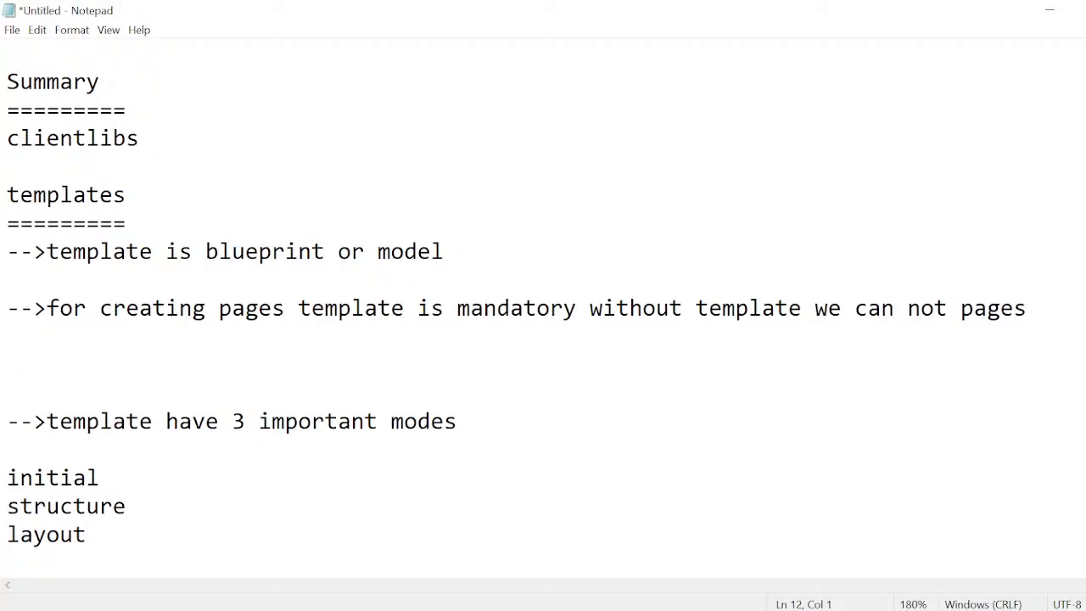
key("Down")
key("BackSpace")
key("BackSpace")
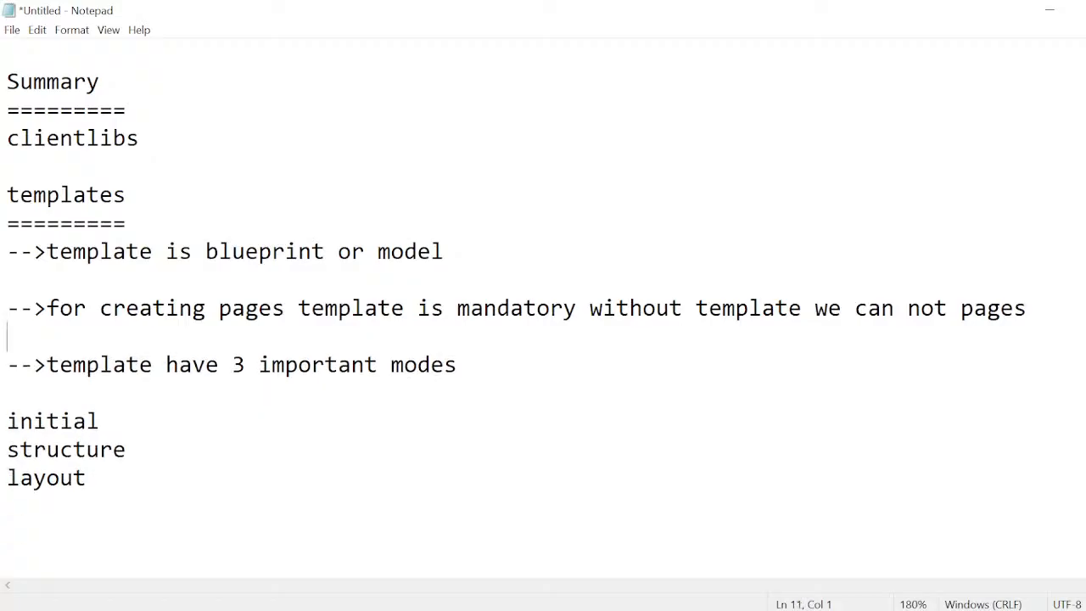
Add the heading "How to create template" one blank line below layout and underline it with equals signs.
left_click(87, 478)
key("Return")
key("Return")
type("How to cr")
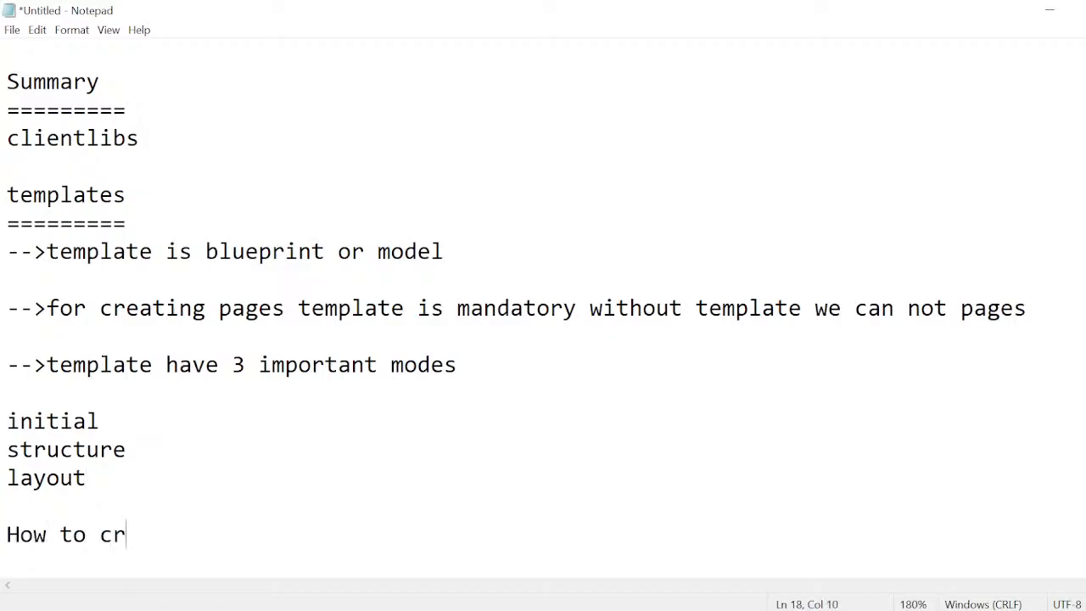
type("eate template")
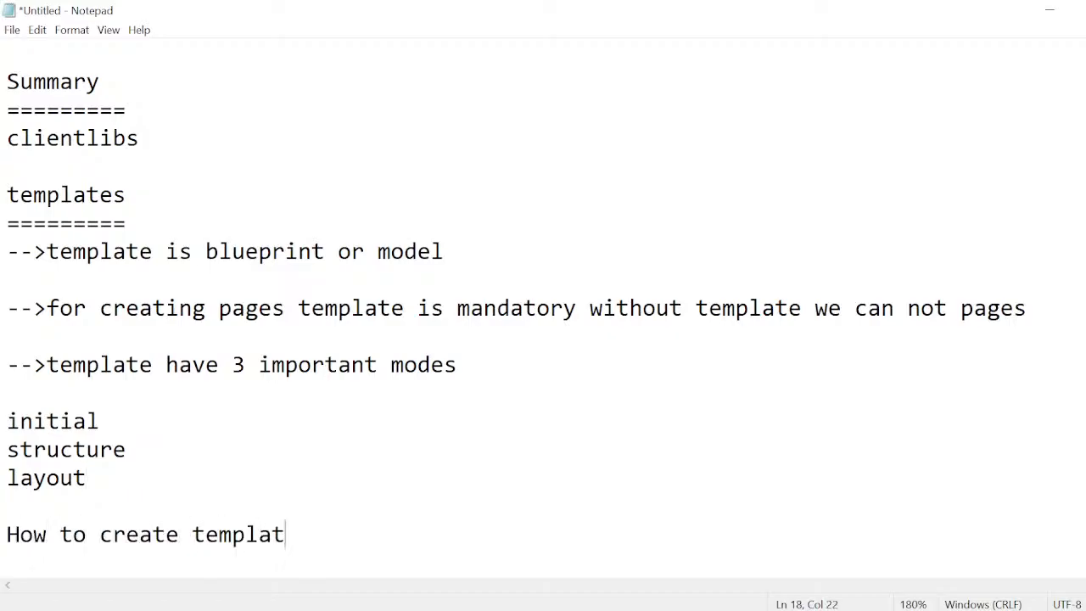
key("Return")
type("========================")
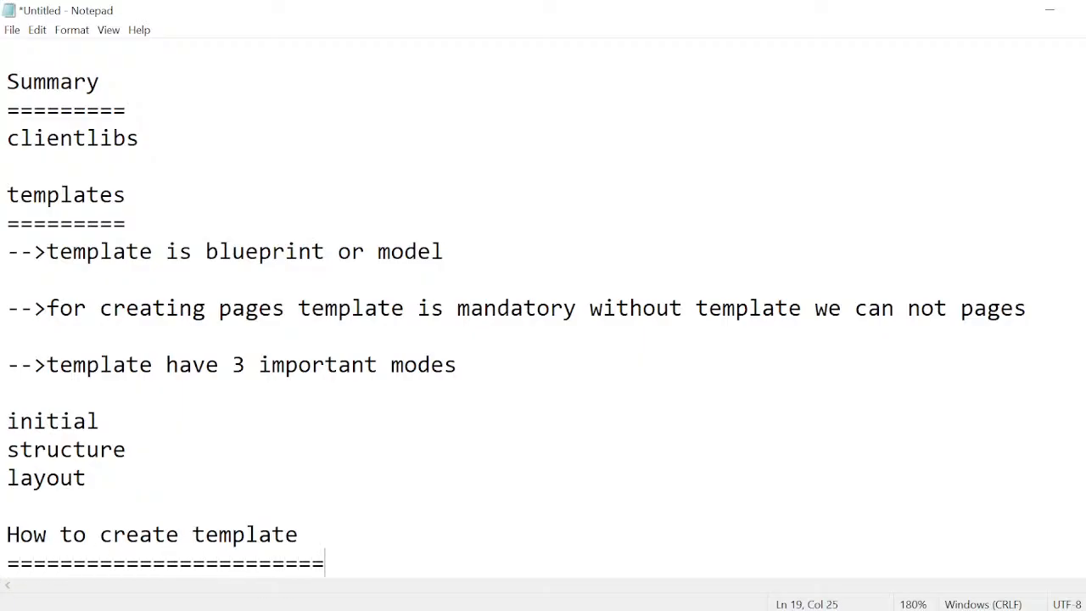
key("Return")
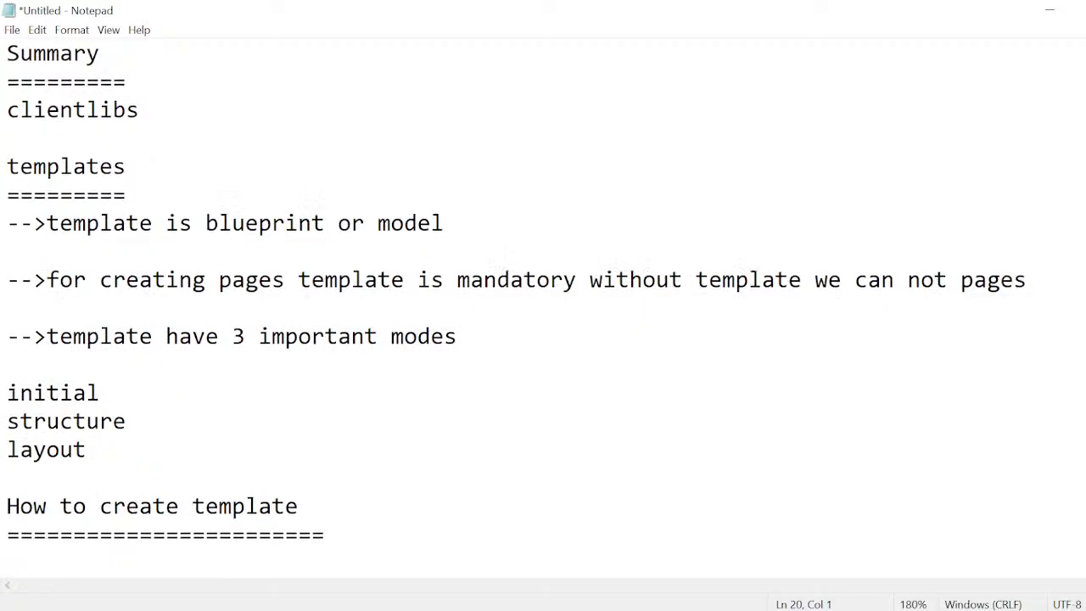
Write the numbered items "1.page component" and "2.template type" under the new heading, separated by a blank line.
type("1.page ")
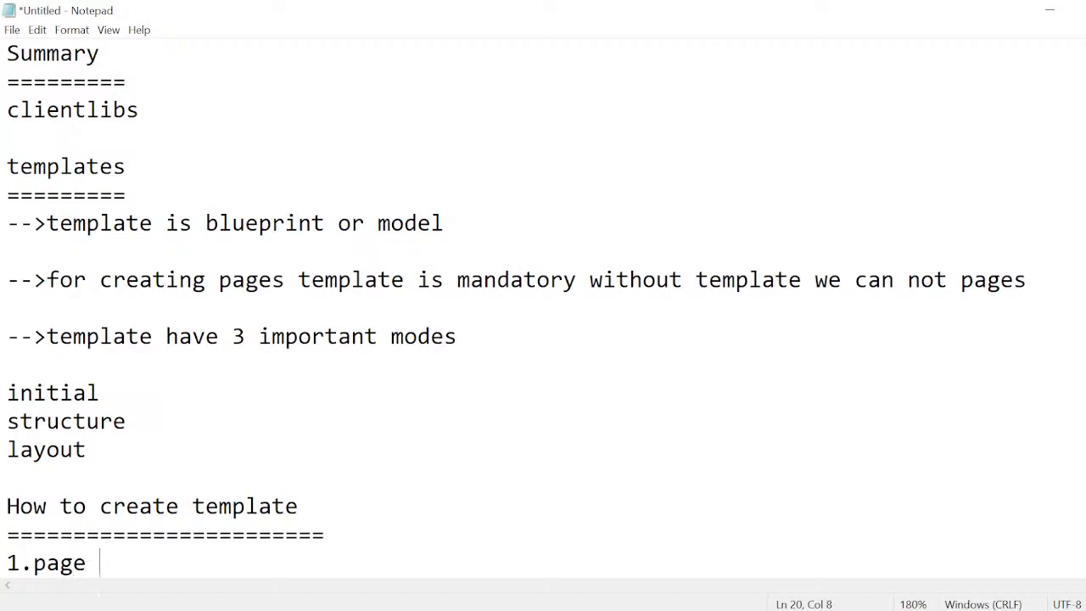
type("component")
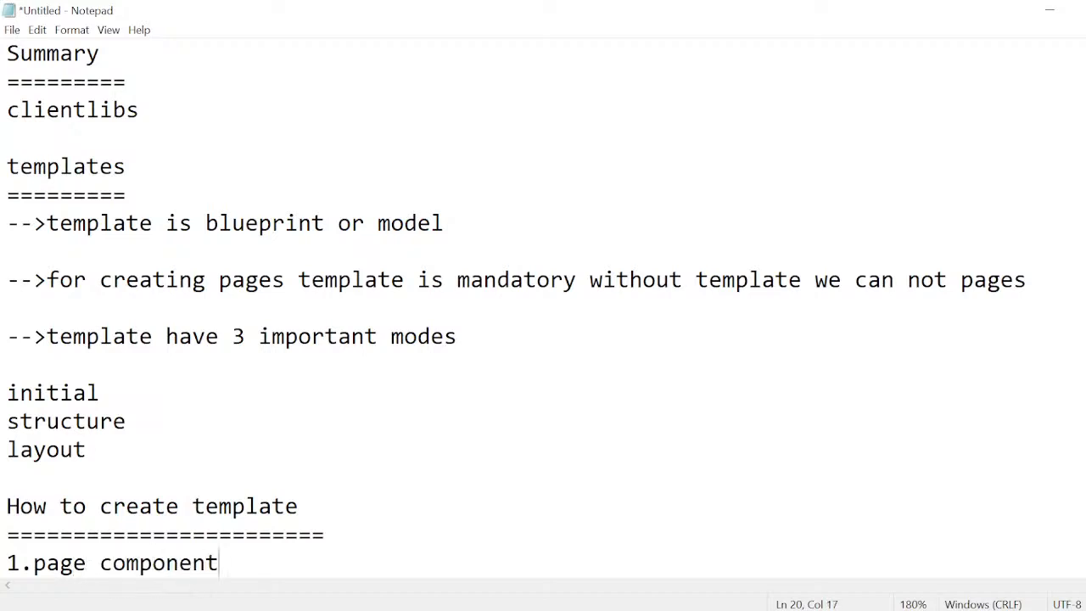
key("Return")
key("Return")
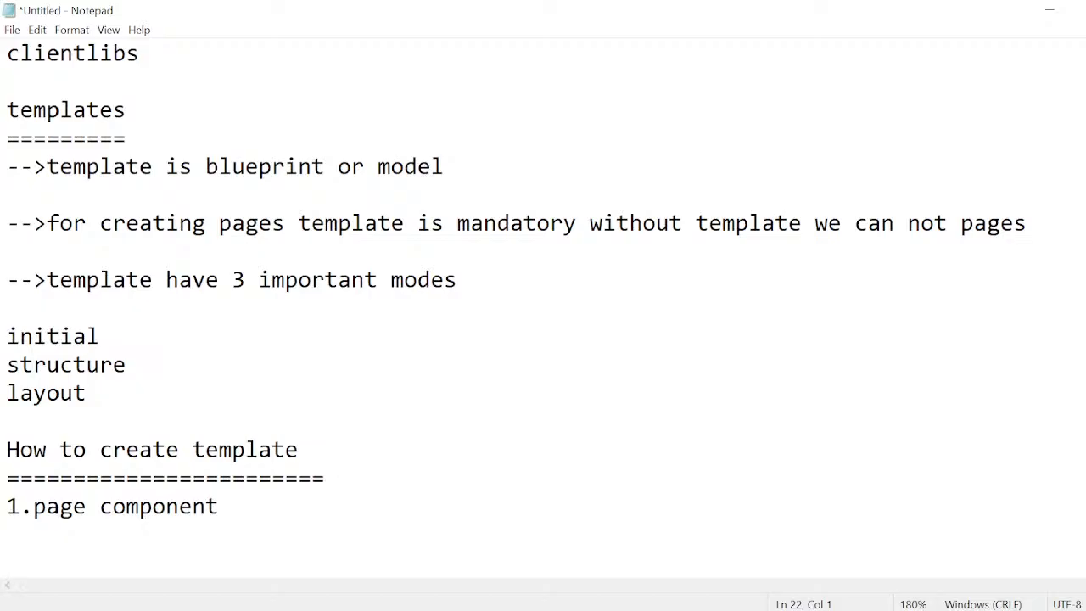
type("2.templ")
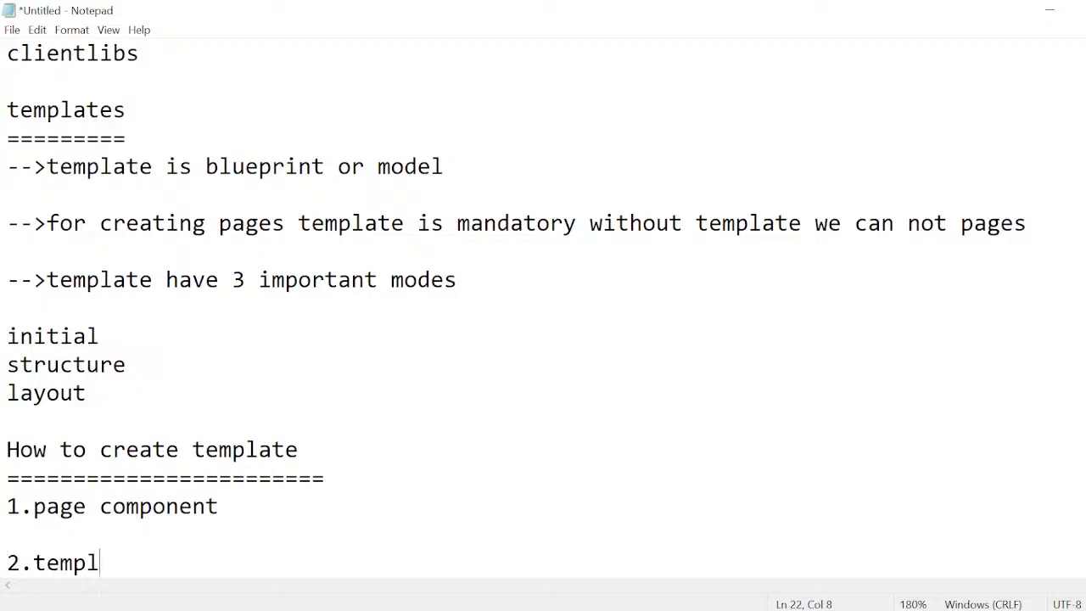
type("ate type")
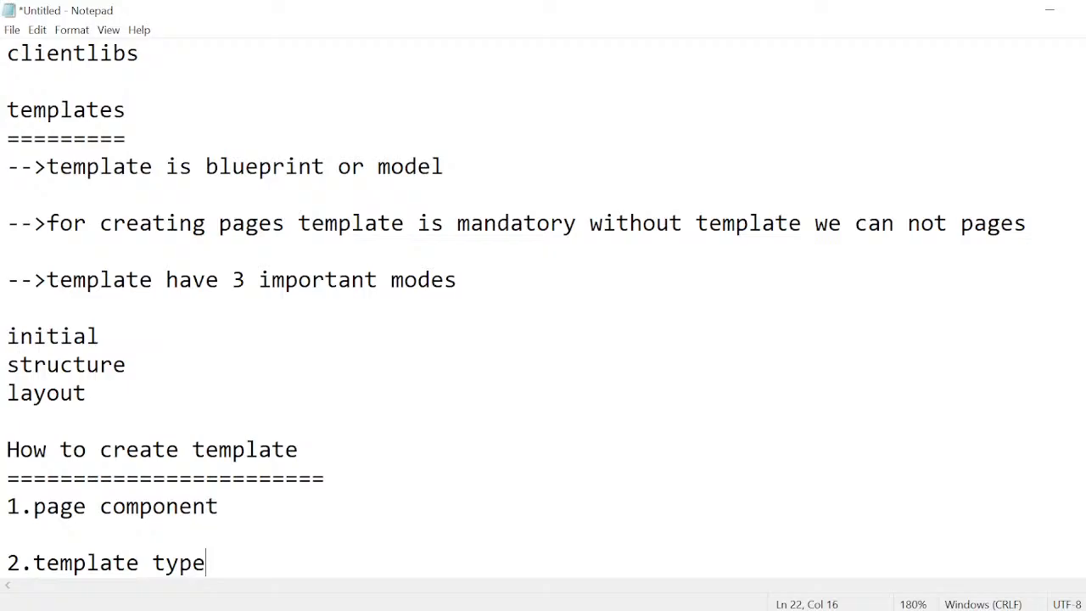
Add the numbered item "3.template" below "2.template type", separated by two blank lines.
key("Return")
key("Return")
Add the numbered item "4.enable template" one blank line below item 3.
key("Return")
type("3.")
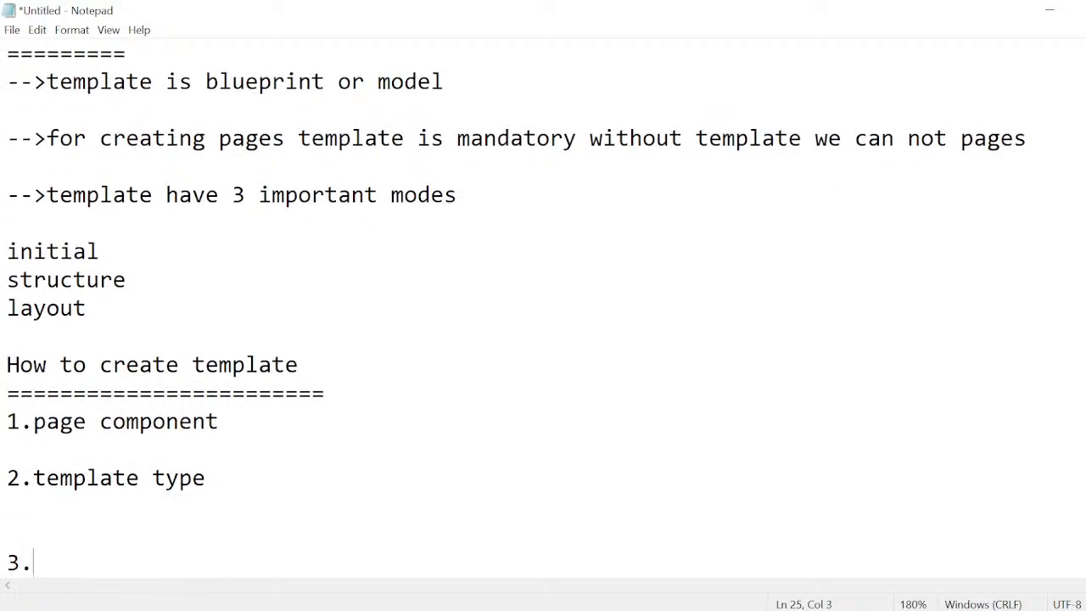
type("template")
key("Return")
key("Return")
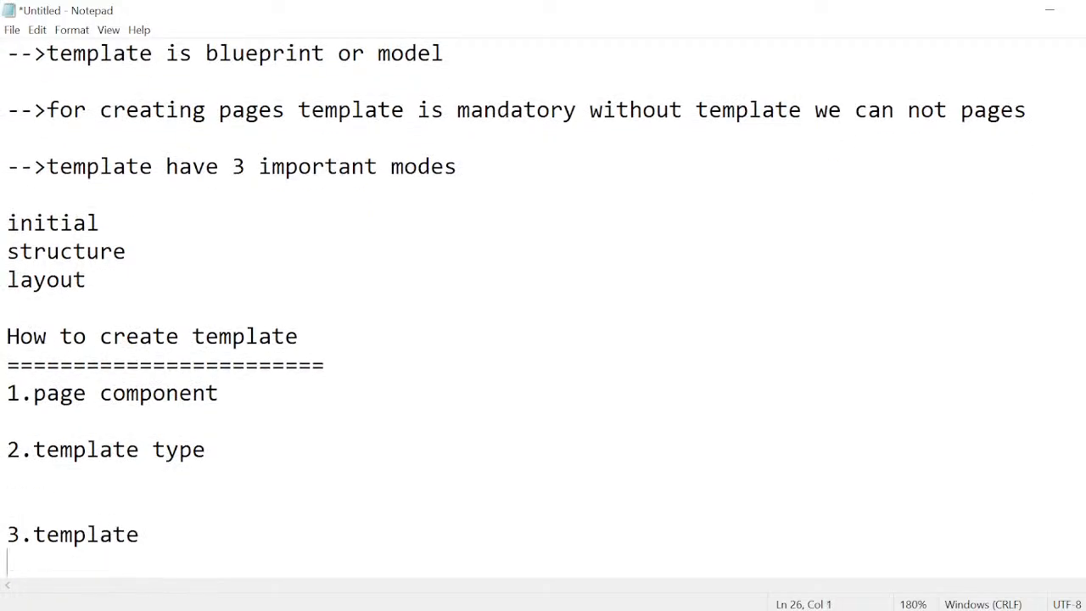
type("4.")
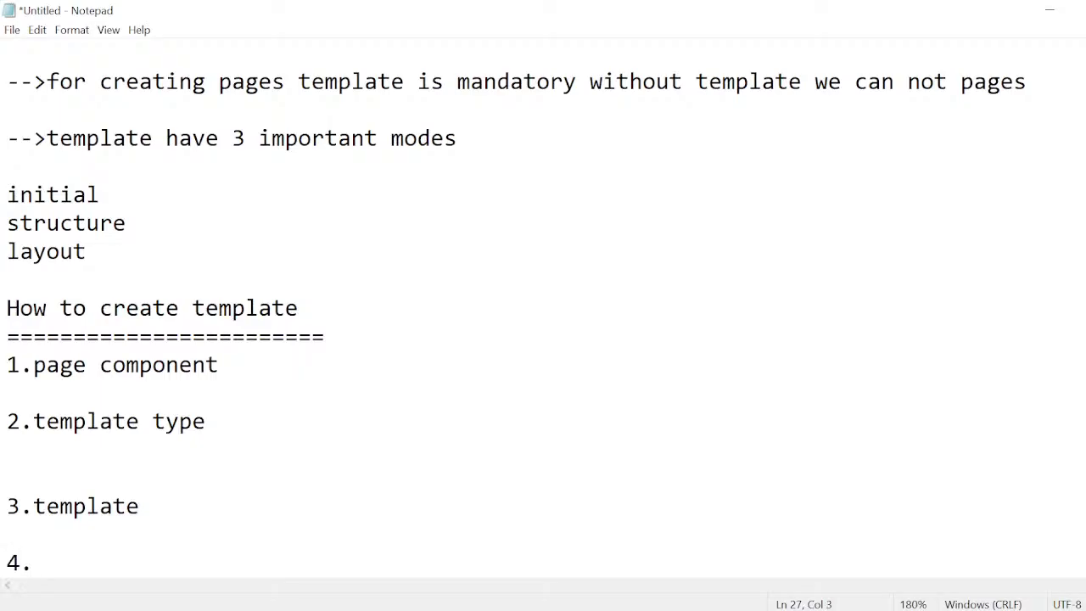
type("enable ")
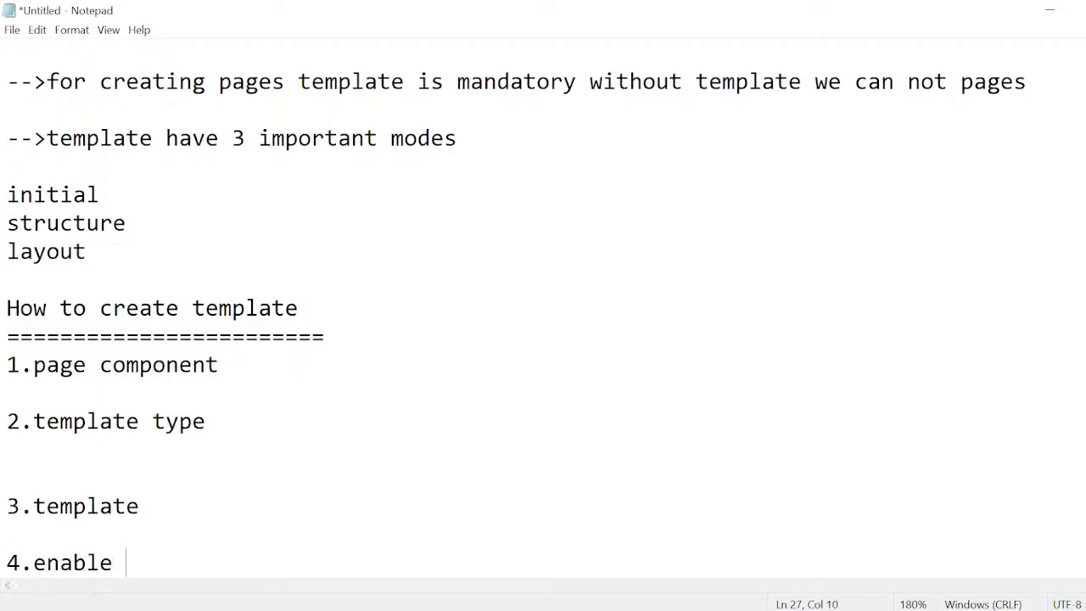
type("temp")
key("BackSpace")
key("BackSpace")
type("emplate")
Add "5.create new pages using new template" one blank line below item 4, and remove the extra blank line above item 3.
key("Return")
key("Return")
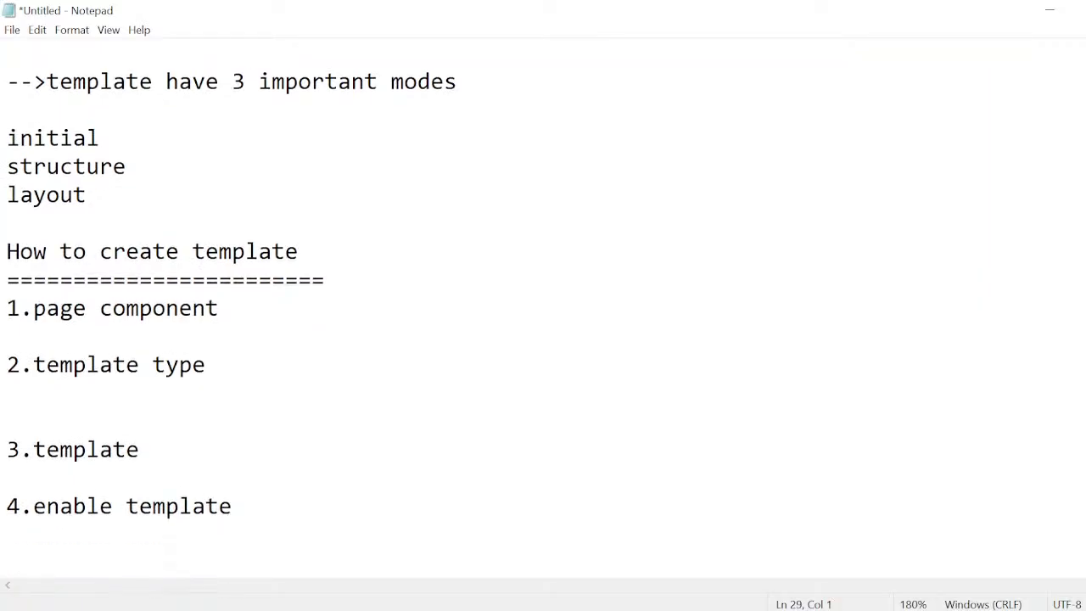
type("5.create ")
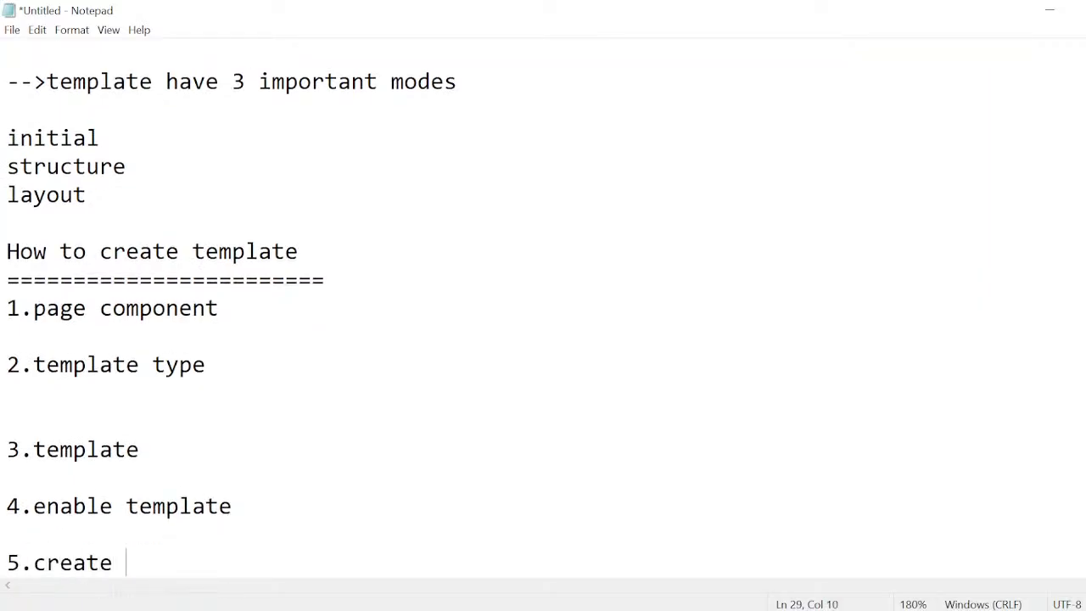
type("new path")
key("BackSpace")
key("BackSpace")
type("ge")
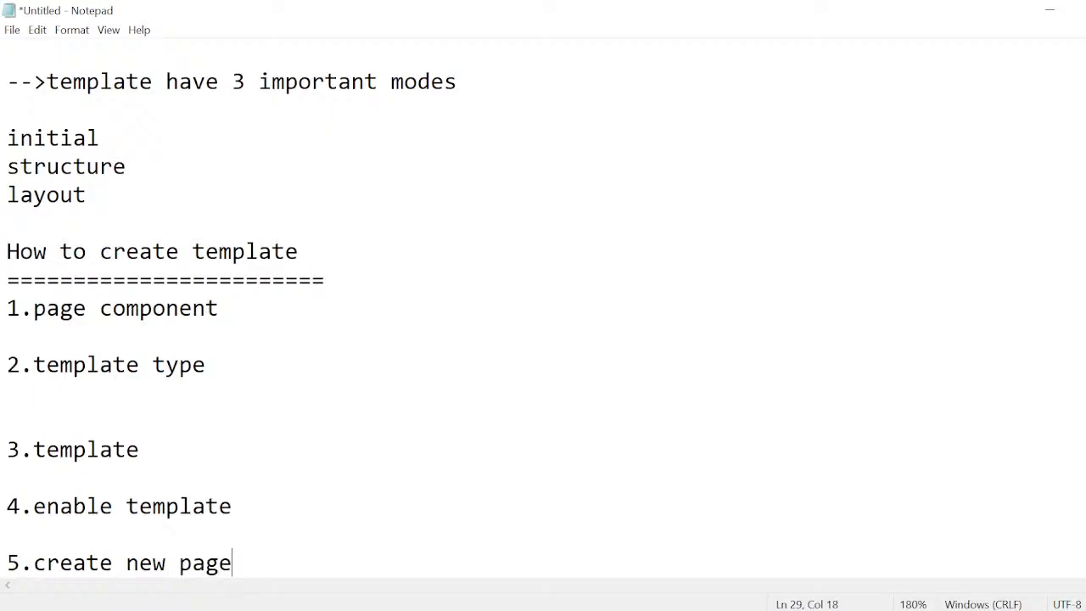
type("s using ne")
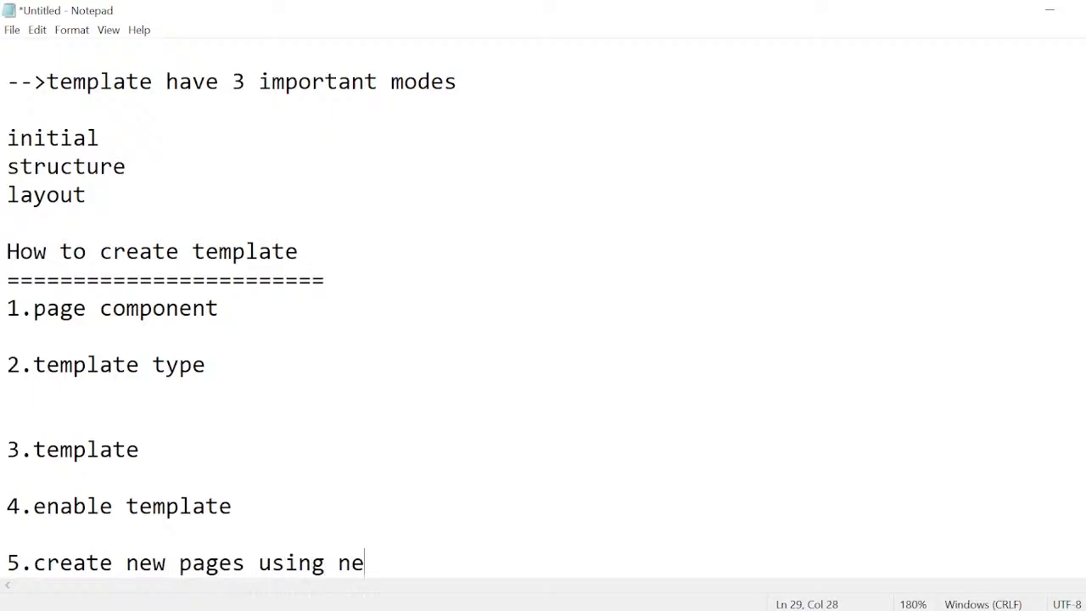
type("w templa")
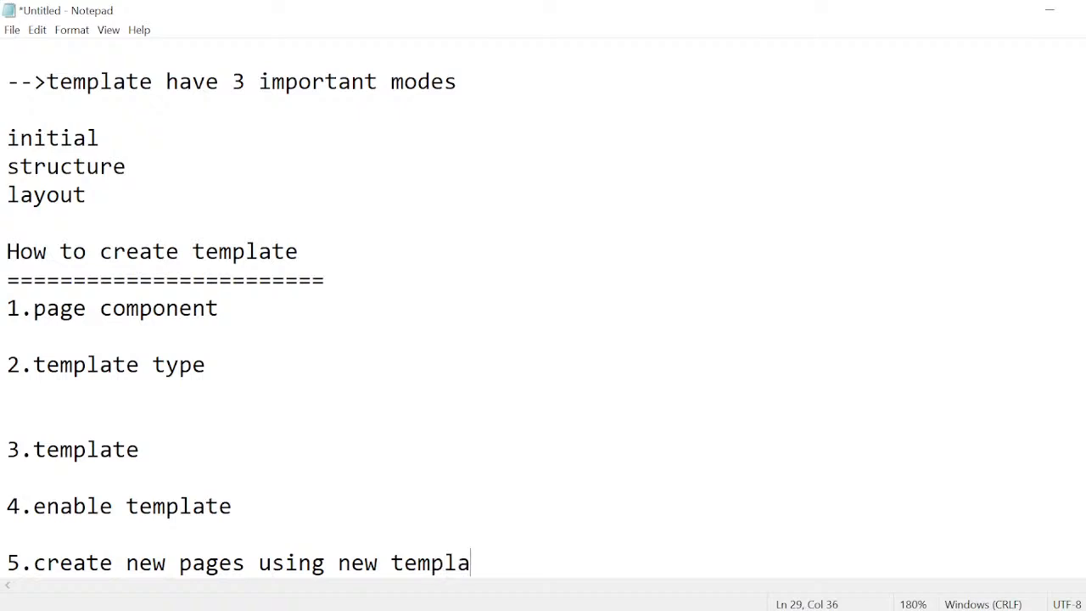
type("te")
left_click(7, 421)
key("BackSpace")
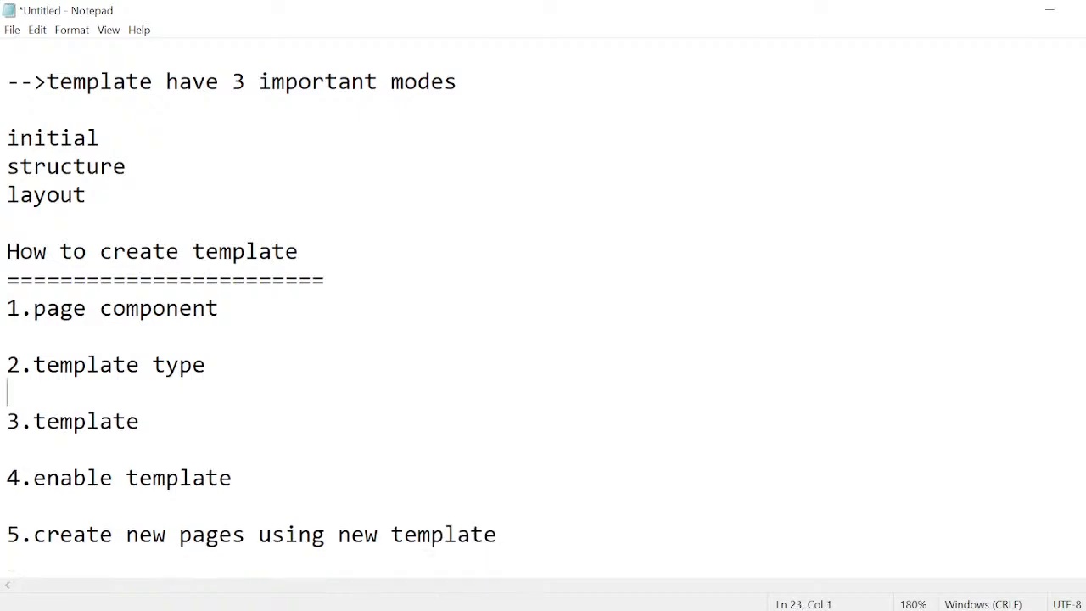
left_click_drag(6, 308, 404, 534)
left_click(404, 534)
key("End")
key("shift+Up")
key("shift+Up")
key("shift+Up")
key("shift+Up")
key("shift+Up")
key("shift+Up")
key("shift+Up")
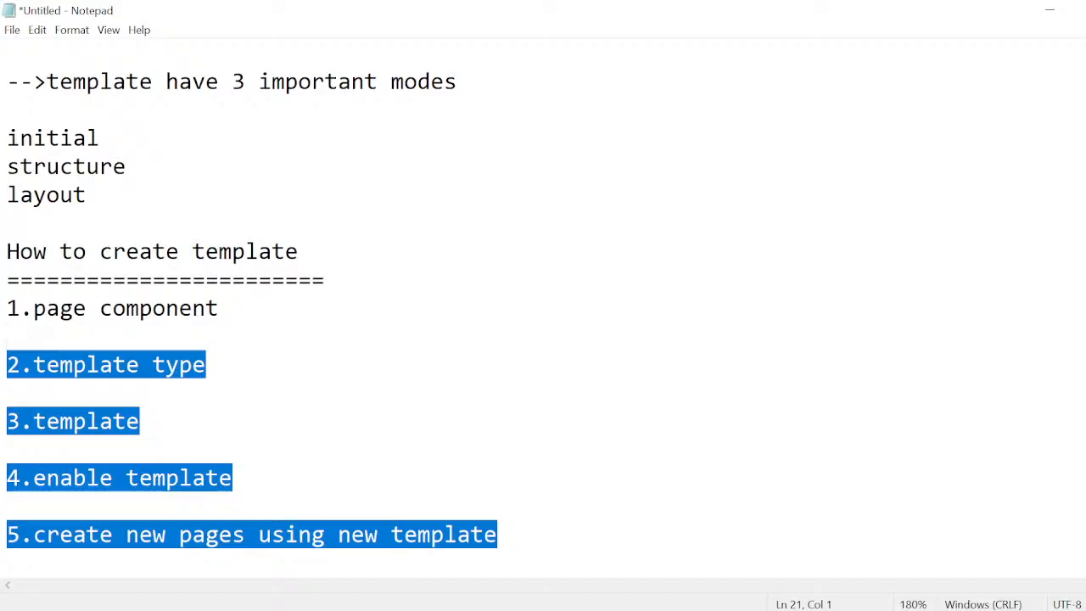
left_click(206, 365)
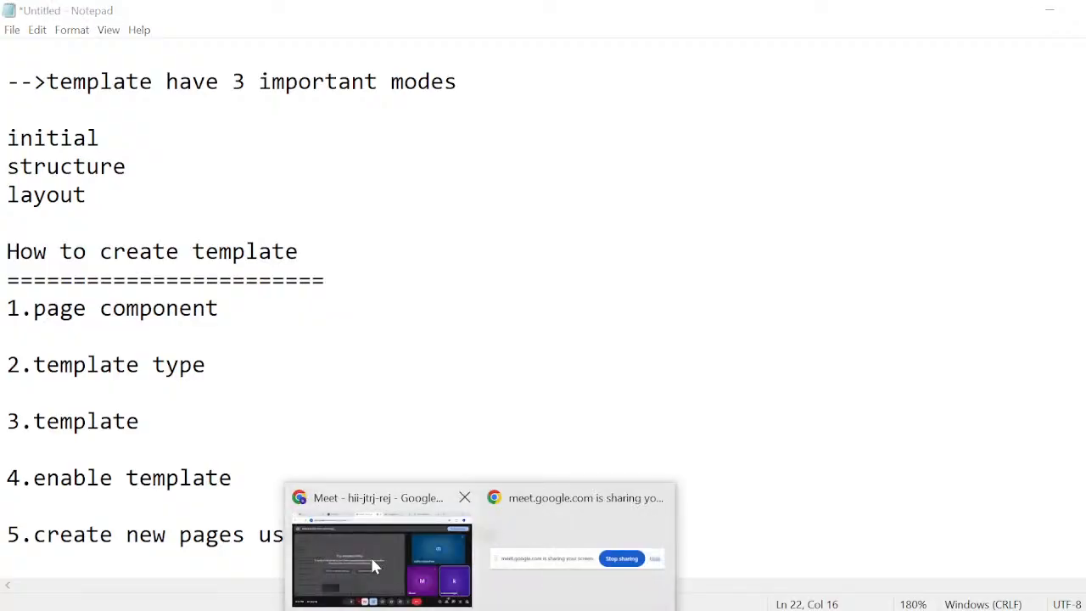
Switch to Chrome, load localhost:4502/aem/start.html in a new tab and open CRXDE Lite from the AEM tools.
left_click(370, 555)
key("ctrl+t")
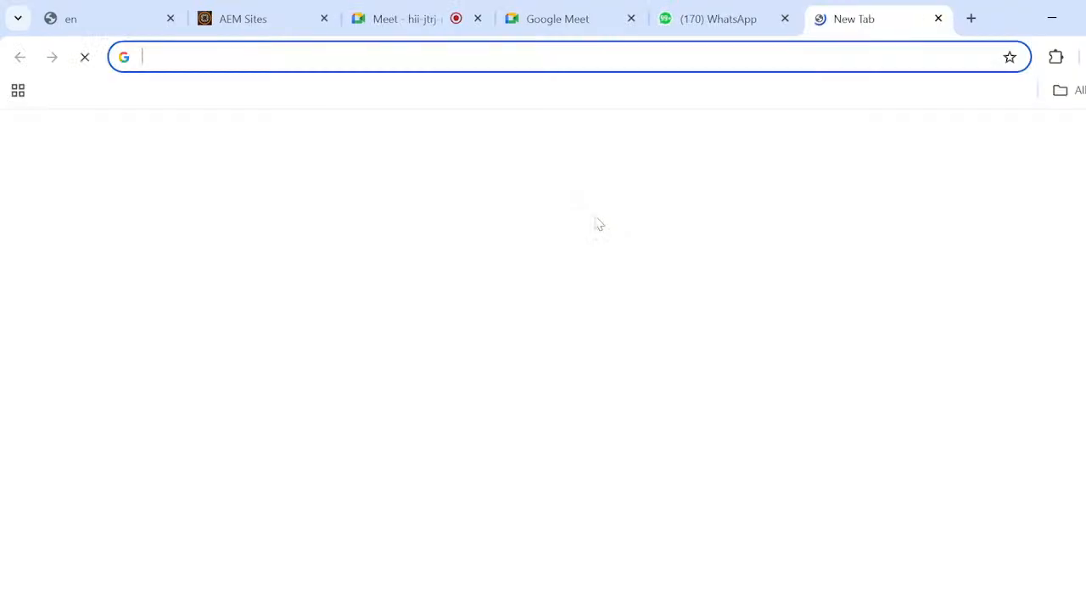
type("localhost:4502/aem/start.html")
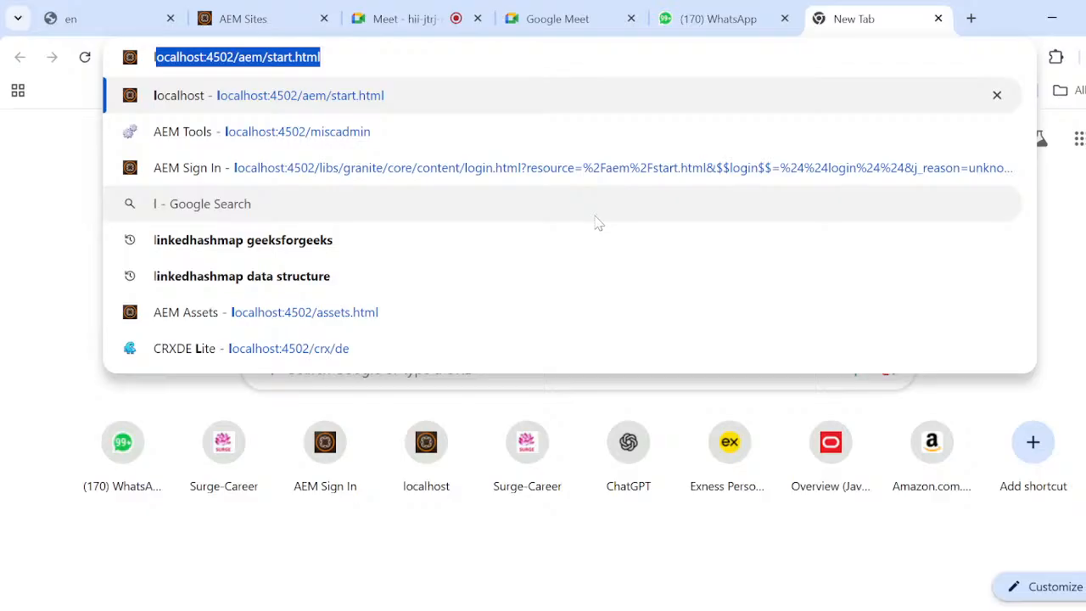
key("Return")
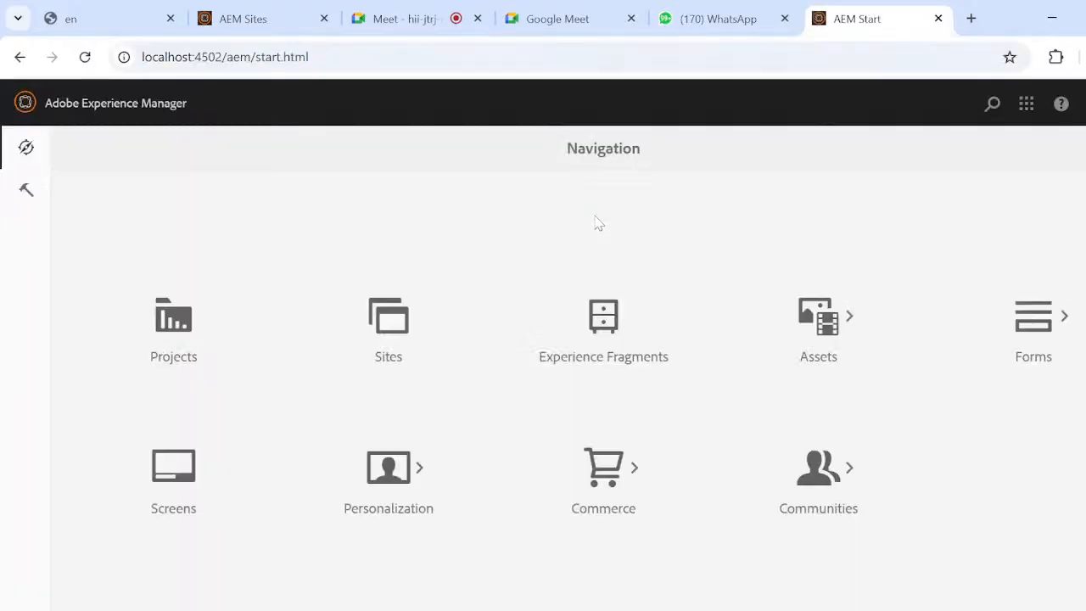
left_click(26, 194)
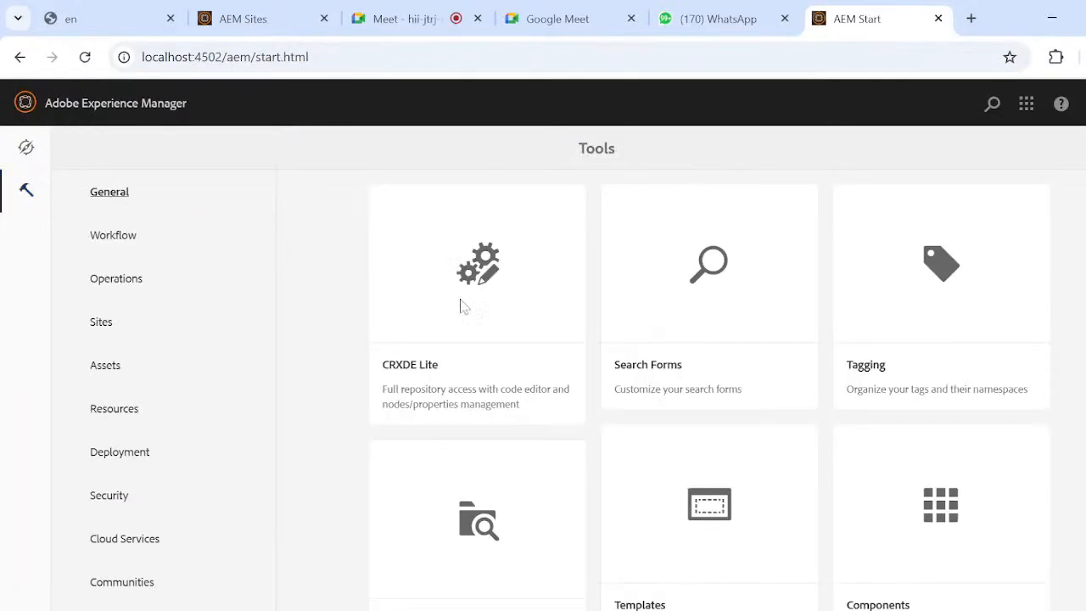
left_click(463, 306)
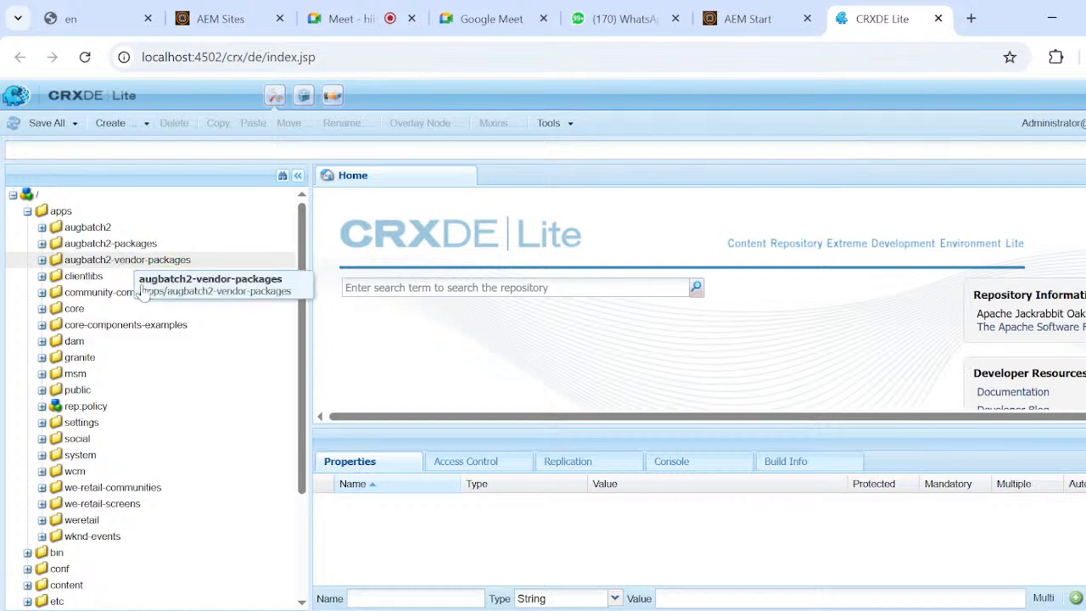
Examine the project folders under apps and the other root folders in the repository tree.
scroll(211, 424, "down", 3)
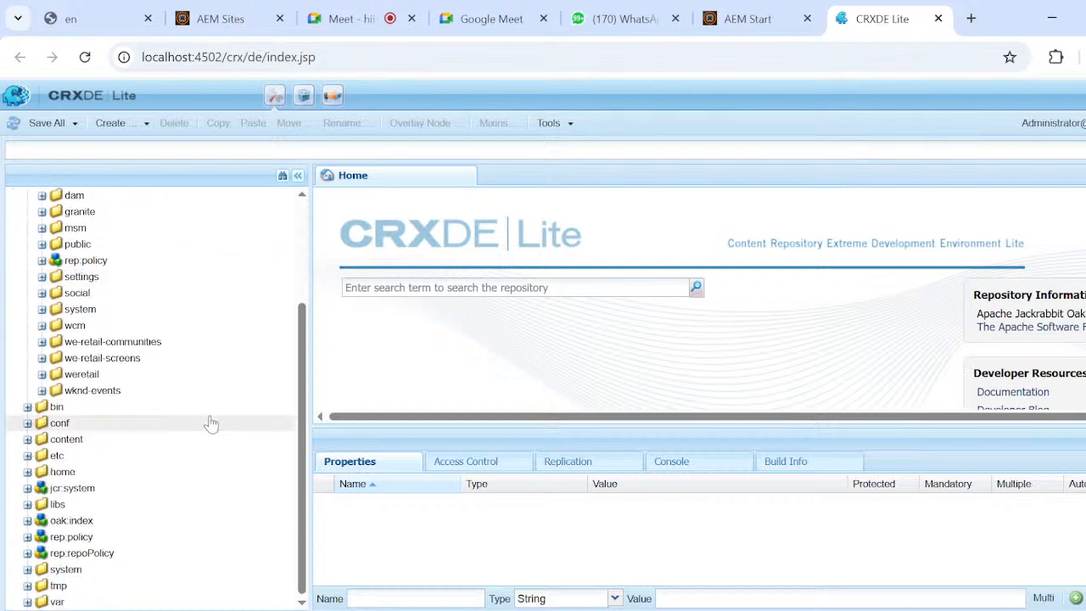
scroll(211, 424, "up", 3)
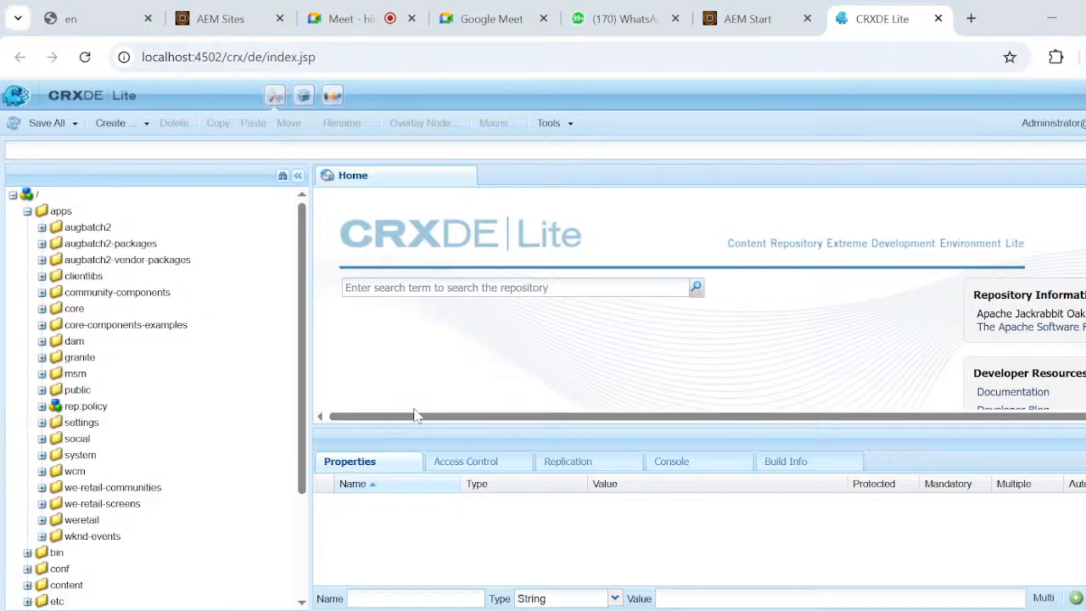
key("super+Tab")
left_click(179, 250)
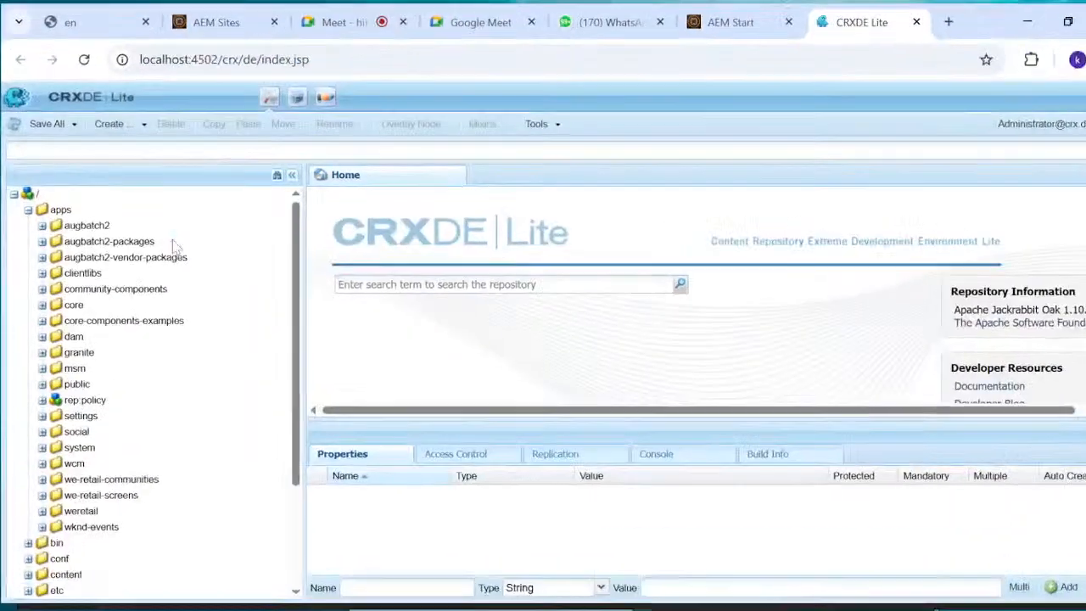
scroll(251, 518, "down", 1)
scroll(252, 522, "down", 2)
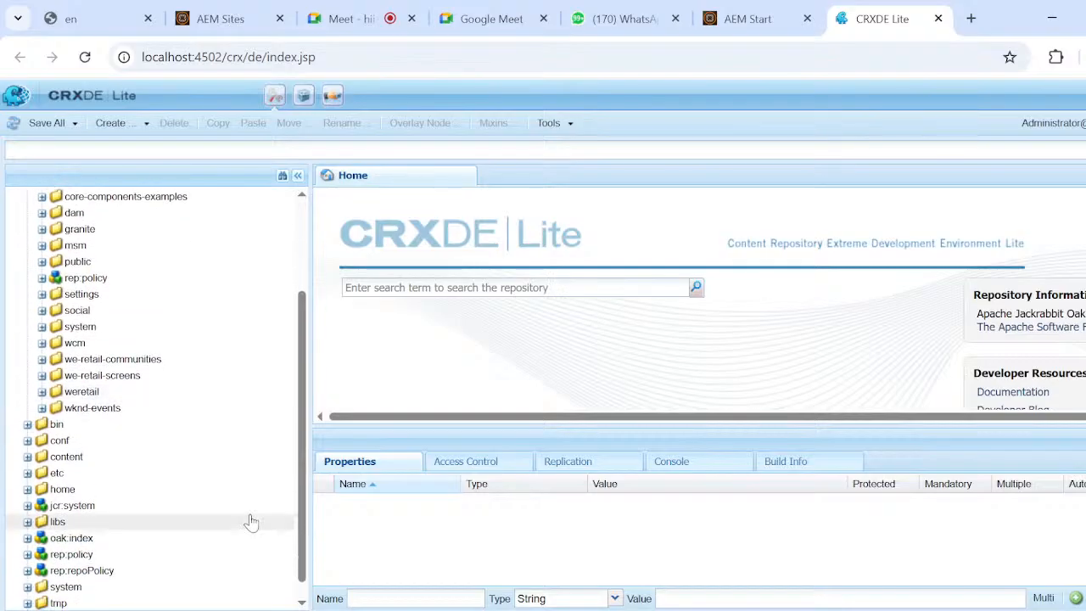
scroll(252, 521, "up", 3)
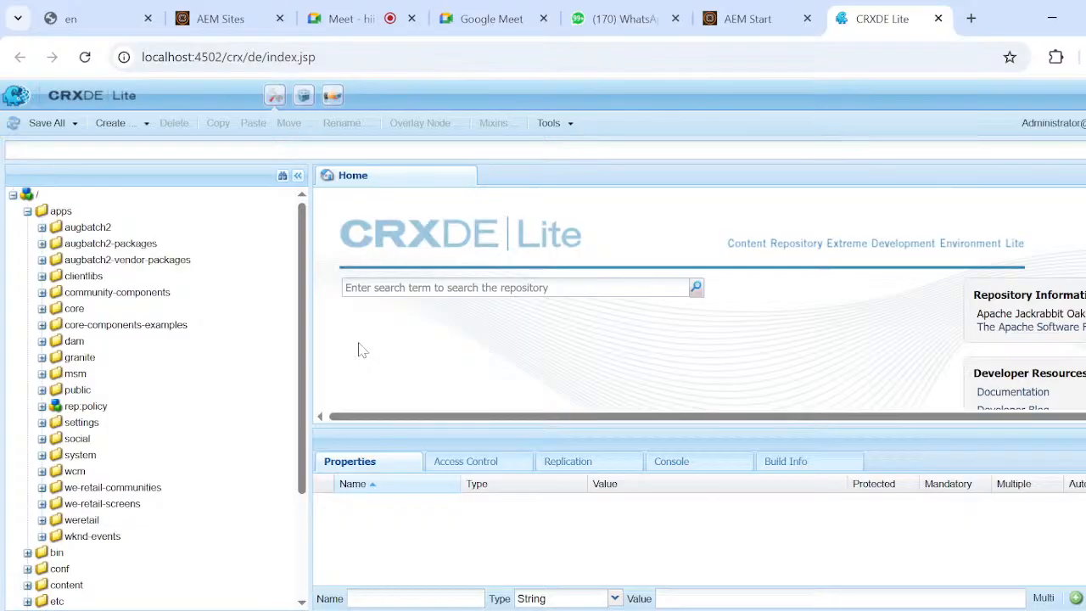
Open a command prompt in the aem-guides-usaug project folder inside the desktop folder usenvgbatch.
key("super+d")
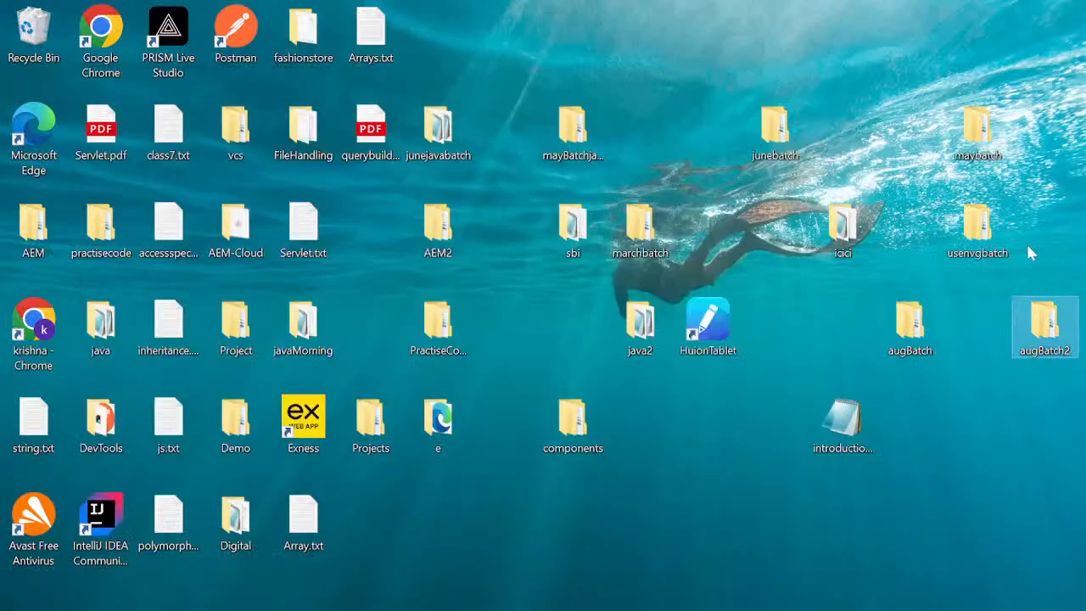
left_click(987, 229)
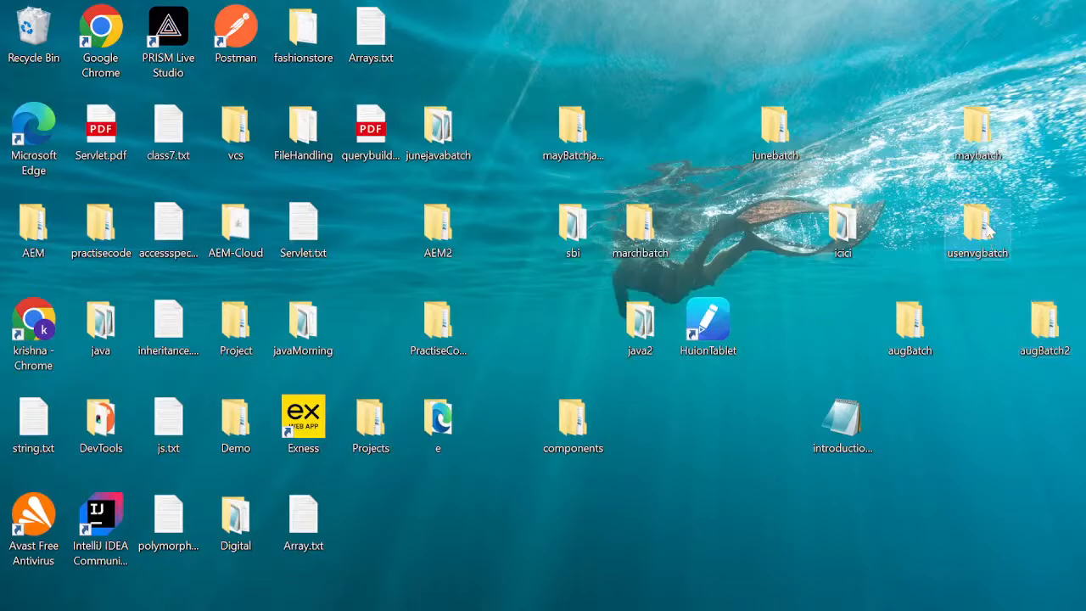
double_click(987, 229)
left_click(723, 82)
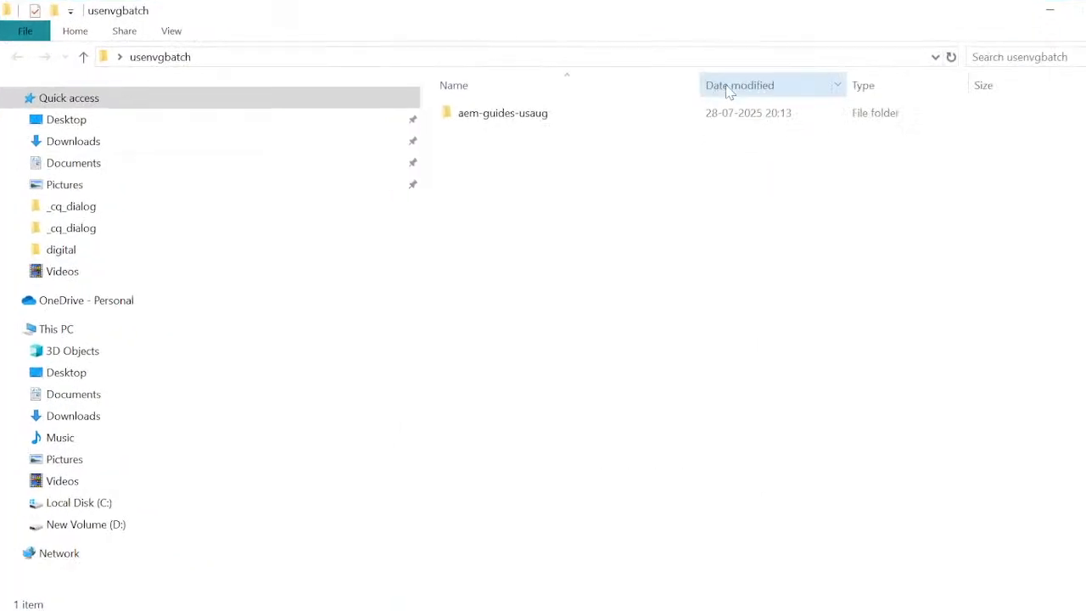
double_click(502, 113)
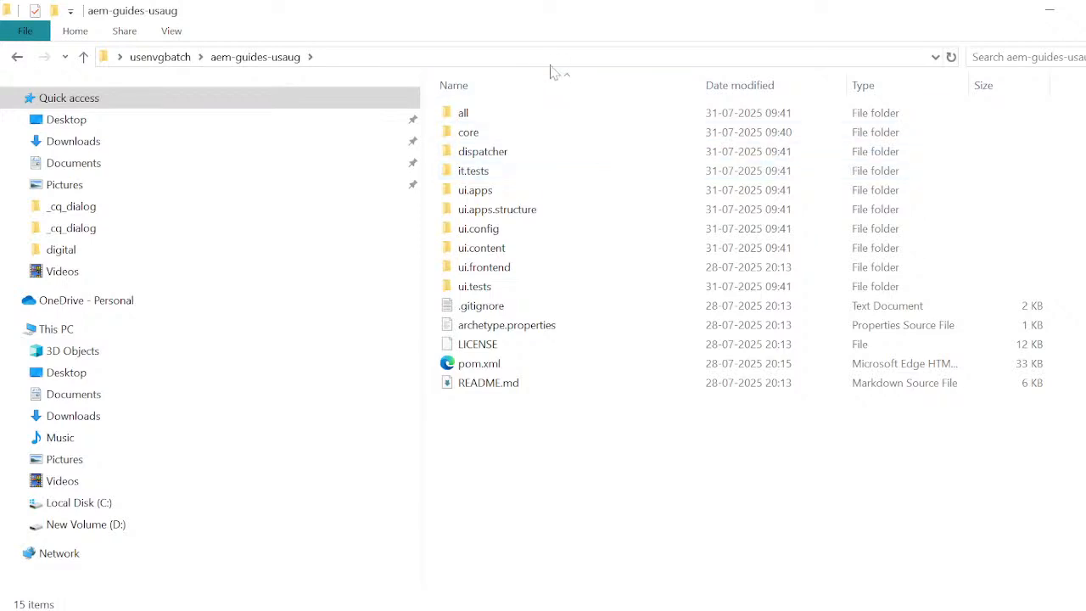
left_click(534, 57)
type("cmd")
key("Return")
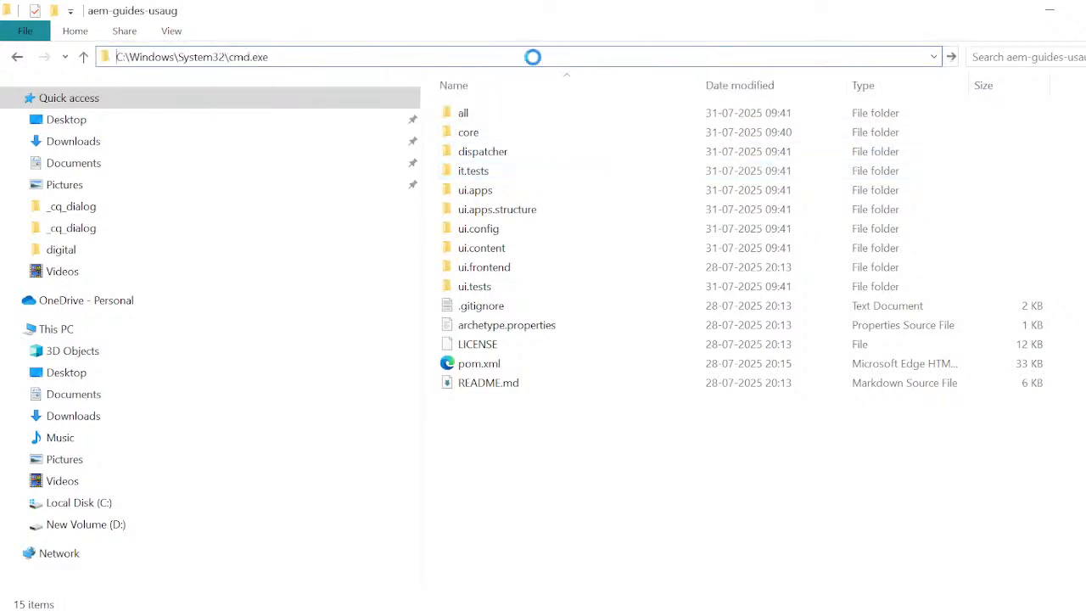
Run "mvn clean install -PautoInstallSinglePackage" for the aem-guides-usaug project and maximize the command window.
type("mvn clean i")
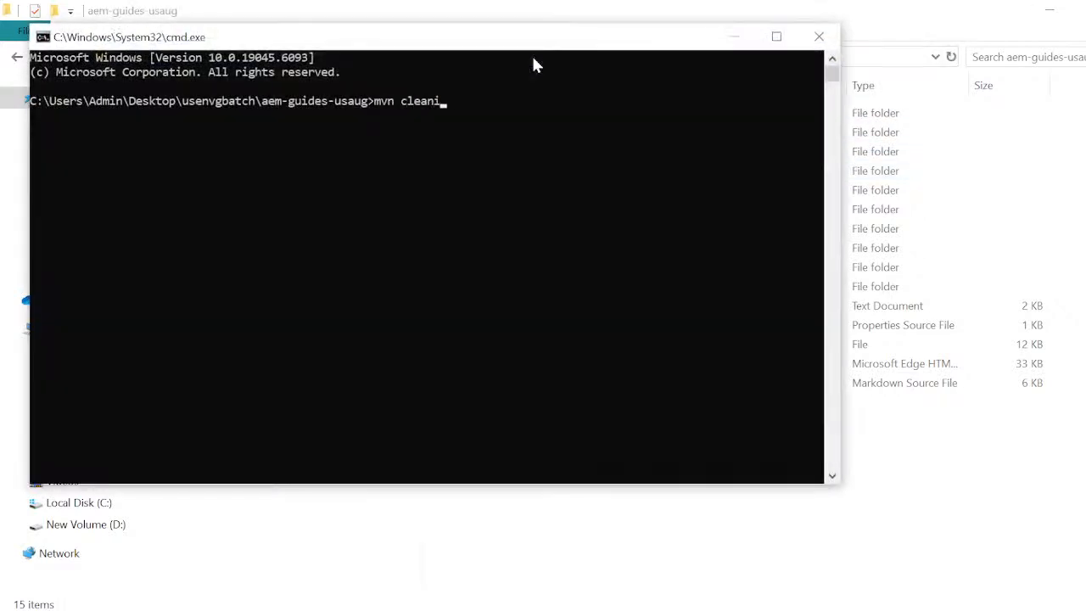
type("nst")
key("BackSpace")
key("BackSpace")
key("BackSpace")
key("BackSpace")
type("install -Pauto")
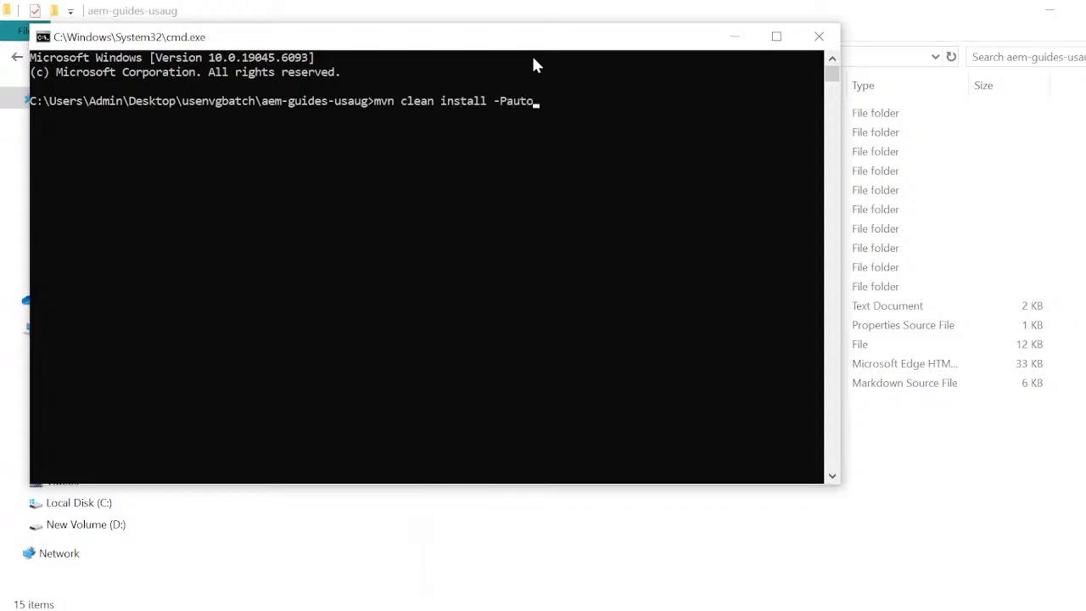
type("InstallSingl")
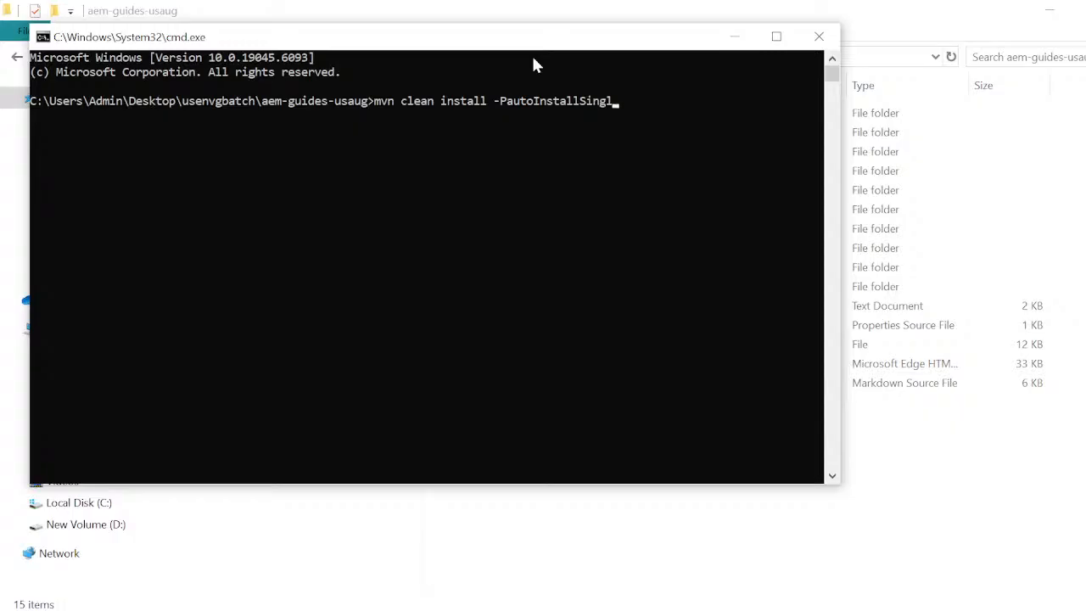
type("ePackage")
key("Return")
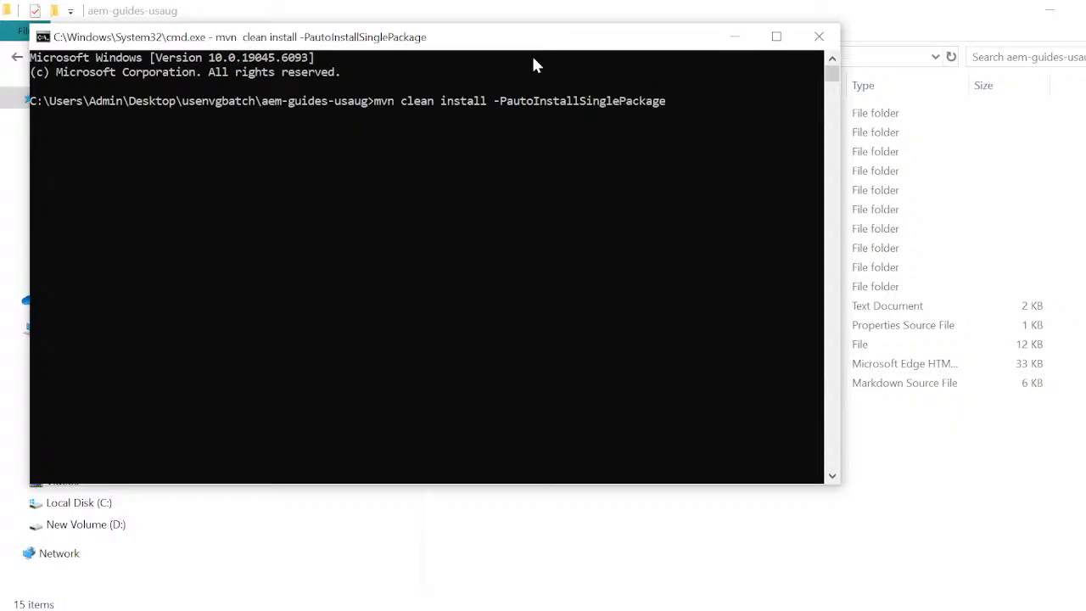
left_click(776, 36)
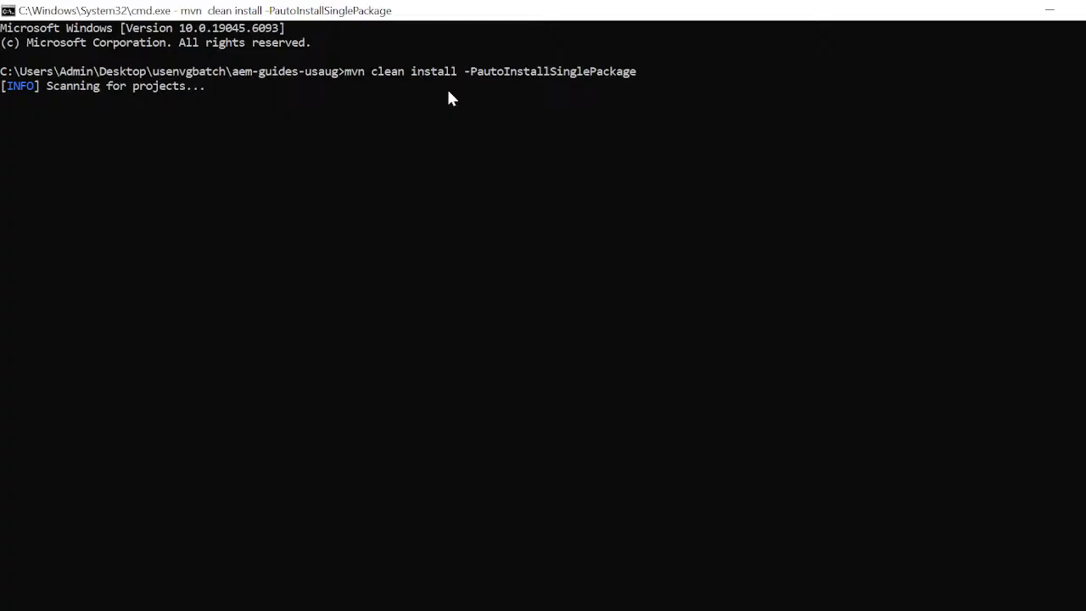
Switch back to CRXDE Lite in Chrome and review the folders under apps in the repository tree.
key("super+Tab")
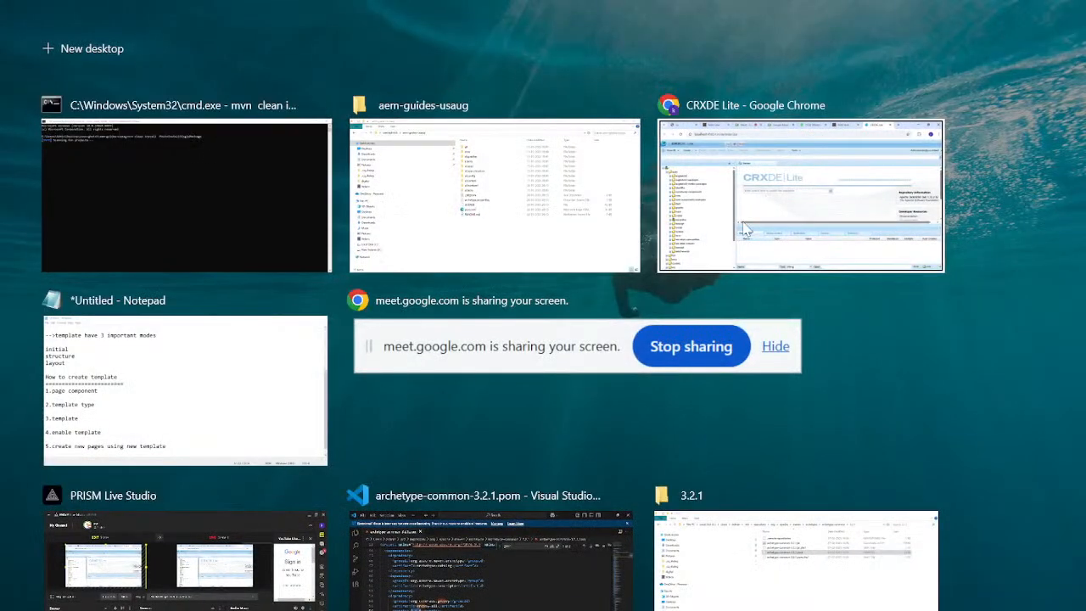
left_click(653, 236)
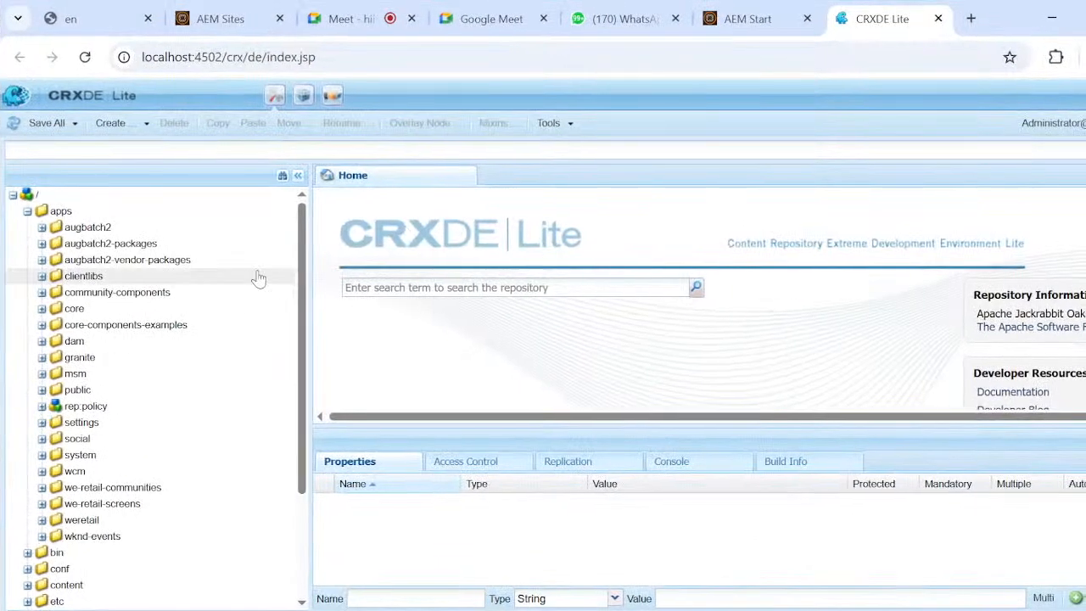
scroll(242, 357, "down", 1)
scroll(242, 356, "up", 1)
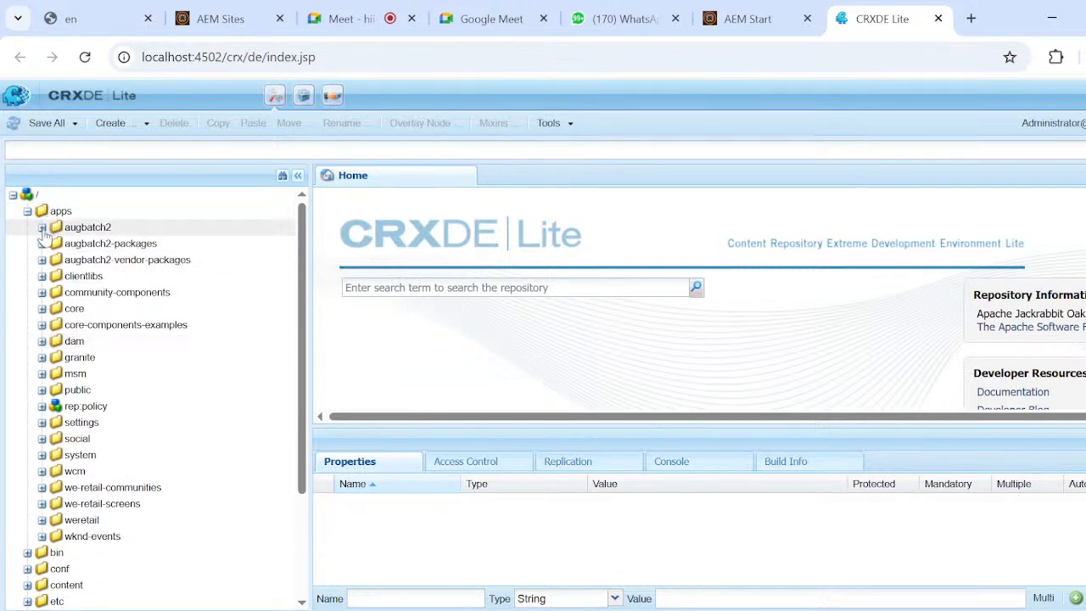
Expand augbatch2 and its components folder under apps and review the list of components.
left_click(42, 228)
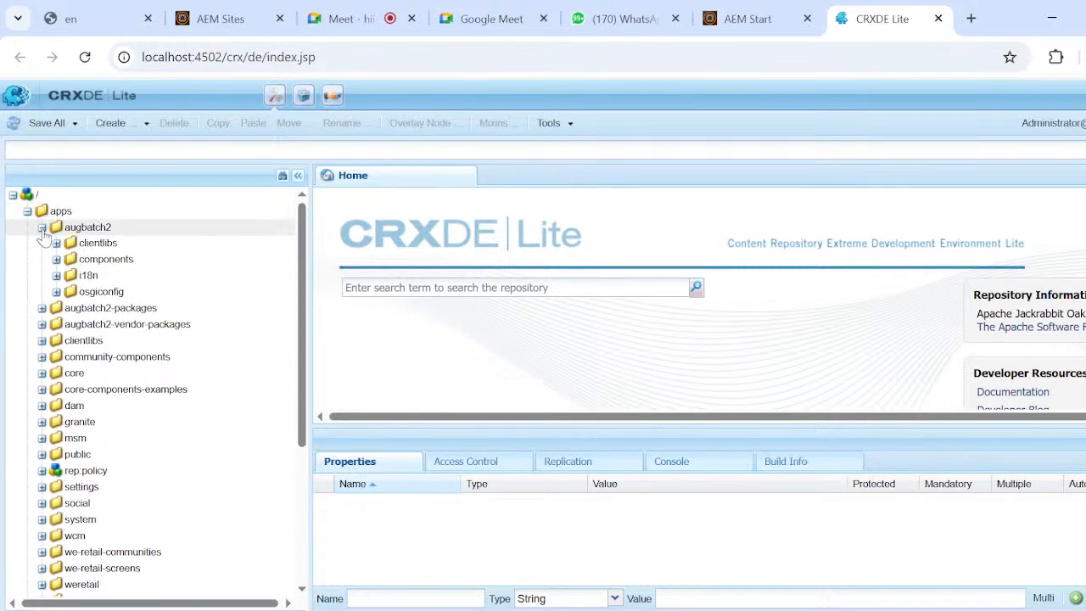
left_click(56, 260)
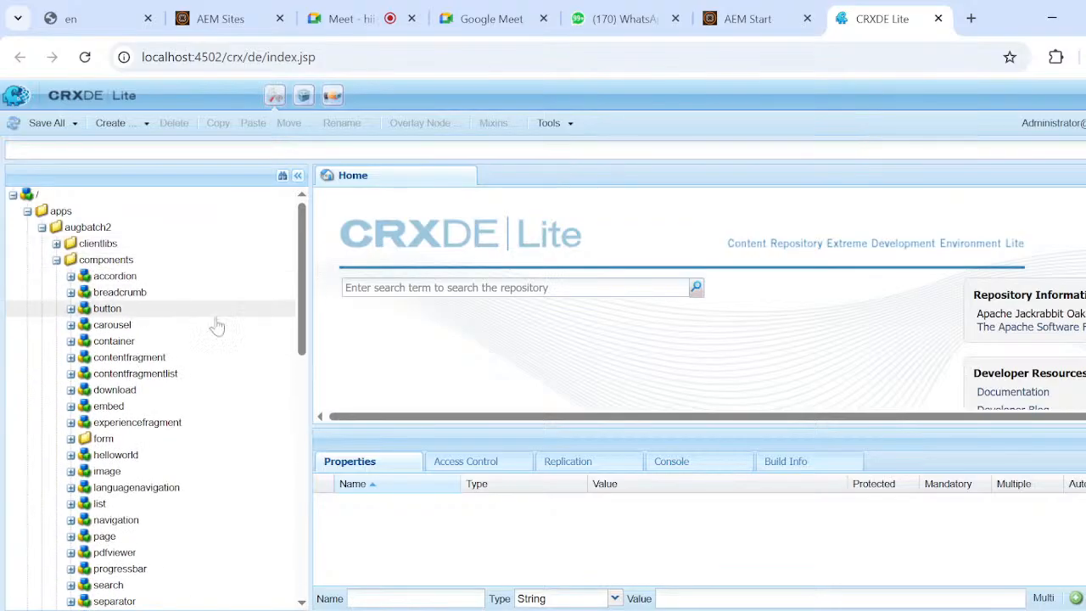
scroll(240, 332, "down", 6)
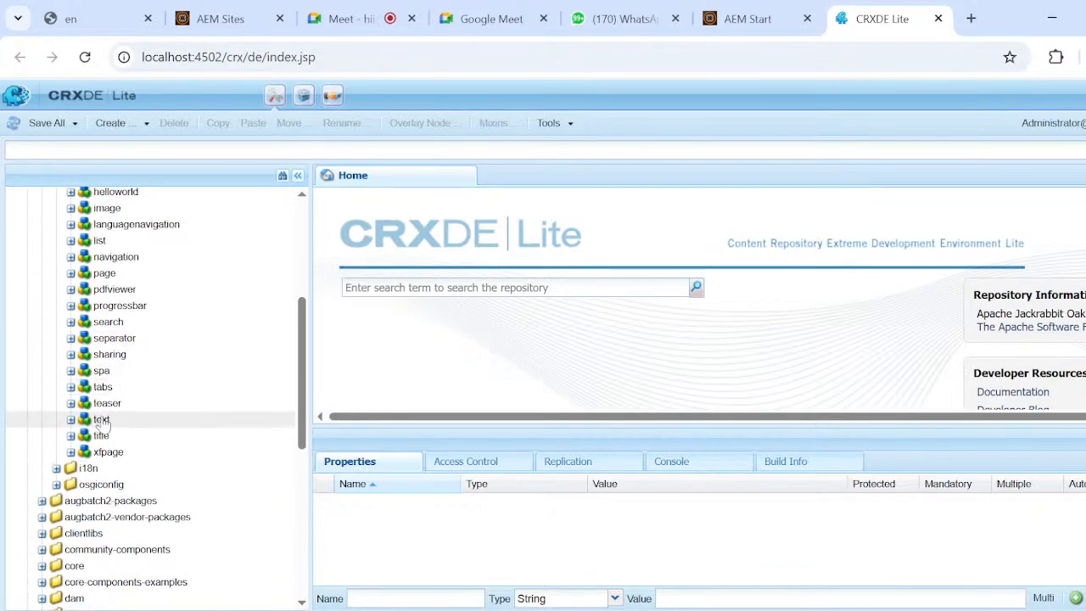
scroll(170, 383, "up", 6)
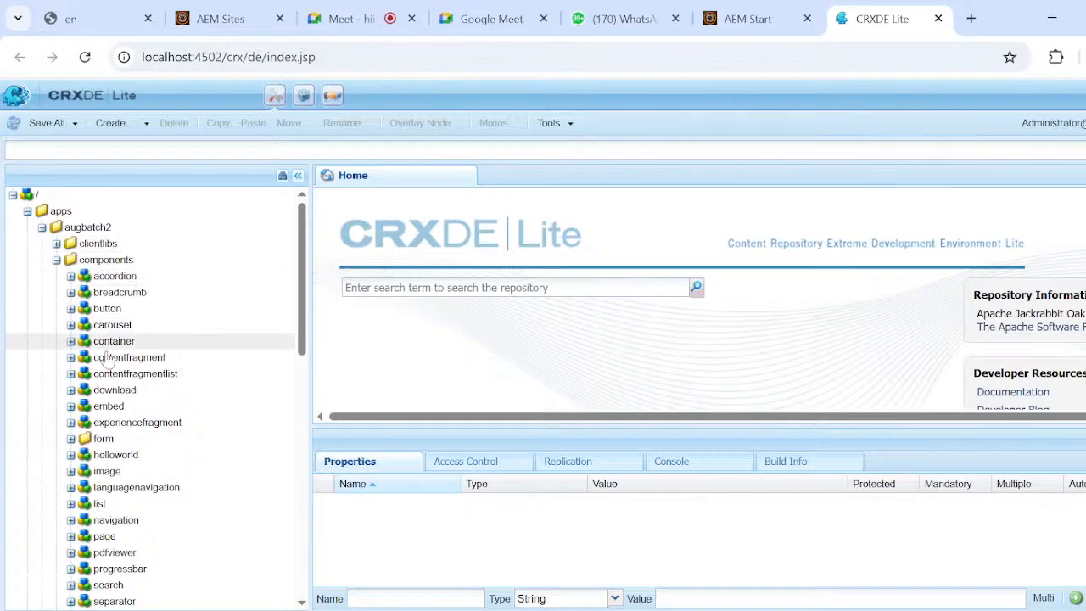
scroll(201, 293, "down", 2)
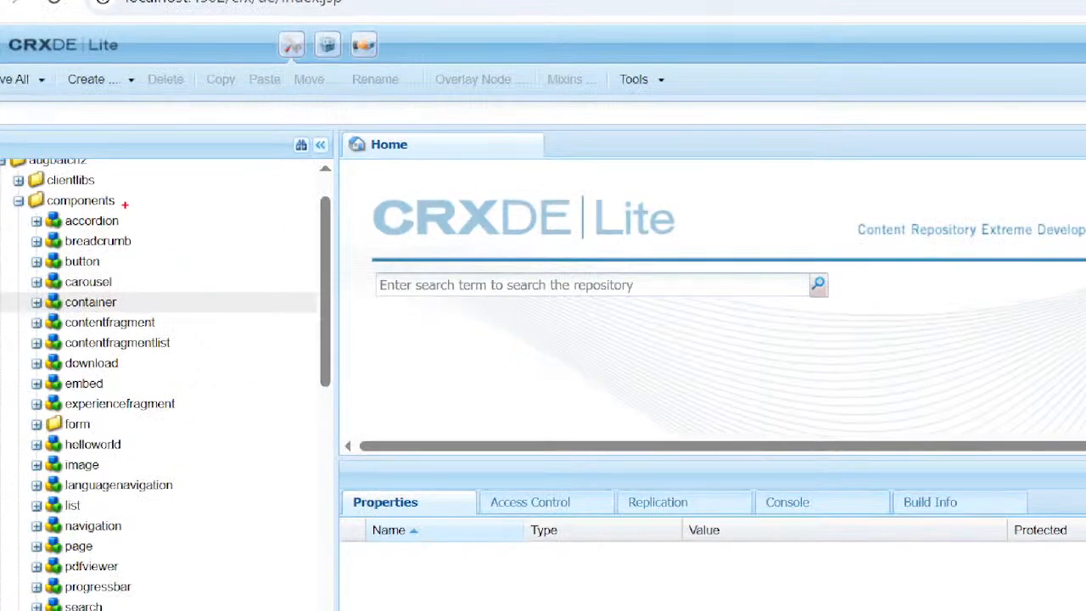
Draw screen annotations circling accordion, ticking the components below it and pointing an arrow at the page component.
mouse_move(125, 204)
left_mouse_down()
mouse_move(74, 231)
mouse_move(102, 210)
left_mouse_up()
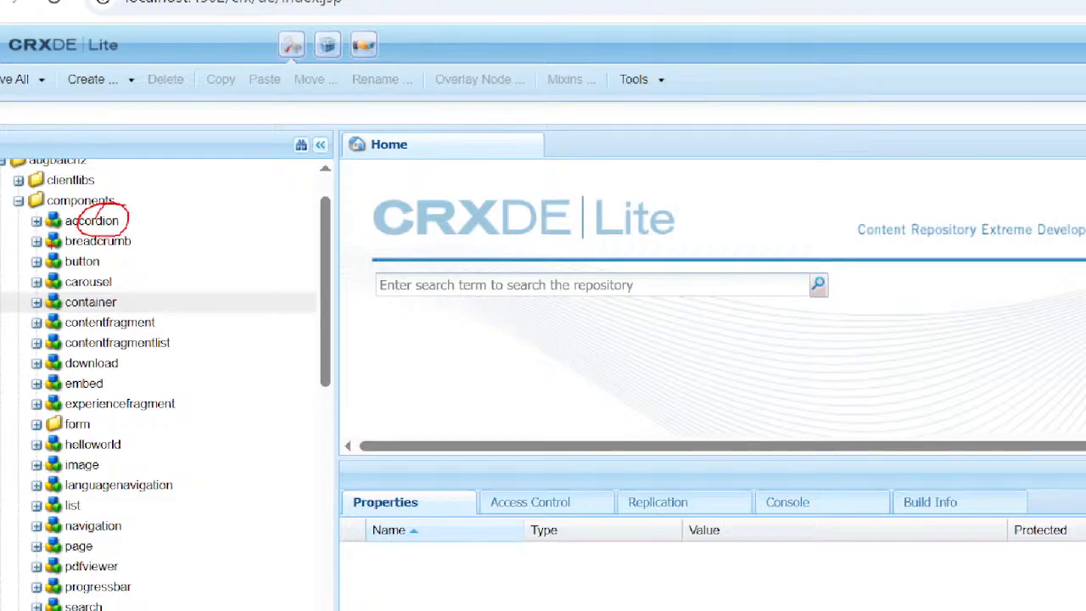
mouse_move(53, 244)
left_mouse_down()
mouse_move(89, 206)
mouse_move(60, 285)
left_mouse_up()
mouse_move(156, 533)
left_mouse_down()
mouse_move(100, 537)
mouse_move(133, 526)
mouse_move(98, 543)
left_mouse_up()
mouse_move(181, 529)
left_mouse_down()
mouse_move(182, 560)
mouse_move(182, 548)
left_mouse_up()
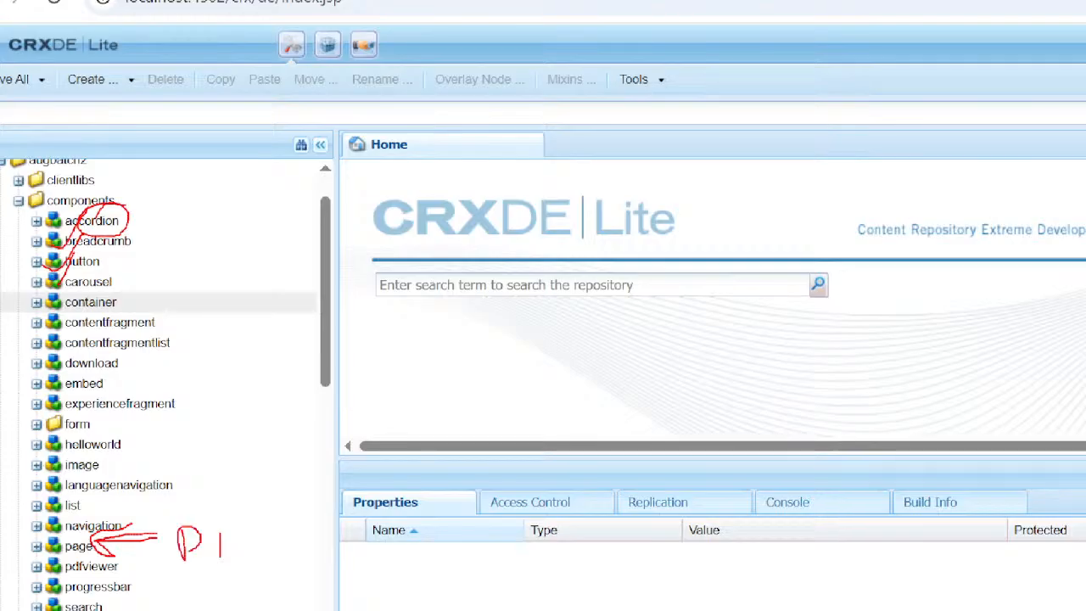
Label the arrow at the page component with the annotation text "redefined page component" after the handwritten P, and clear all annotations.
type("redefine")
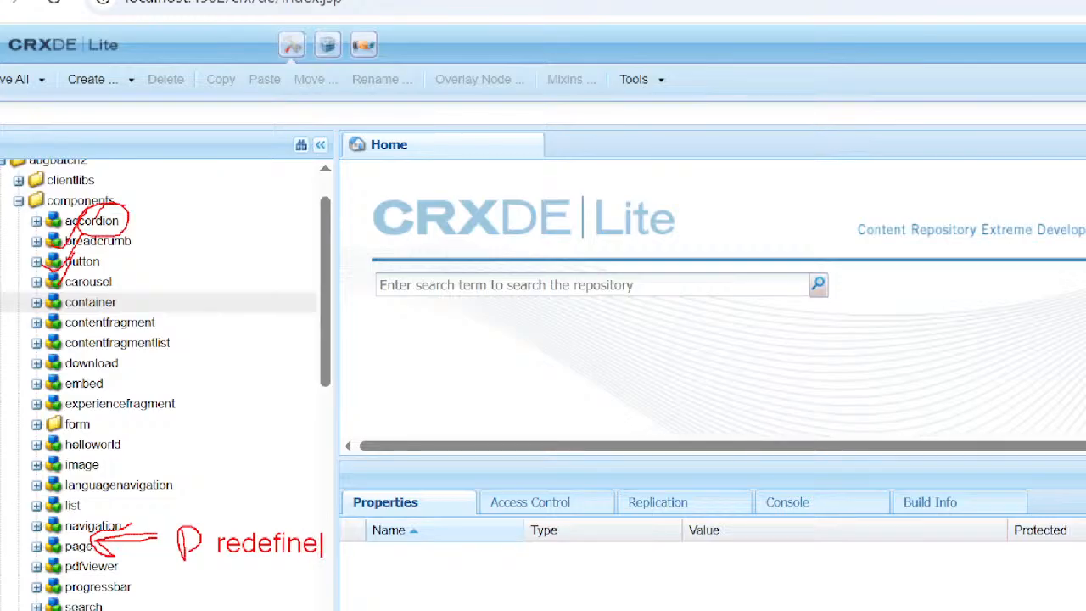
type("d compon")
key("BackSpace")
key("BackSpace")
key("BackSpace")
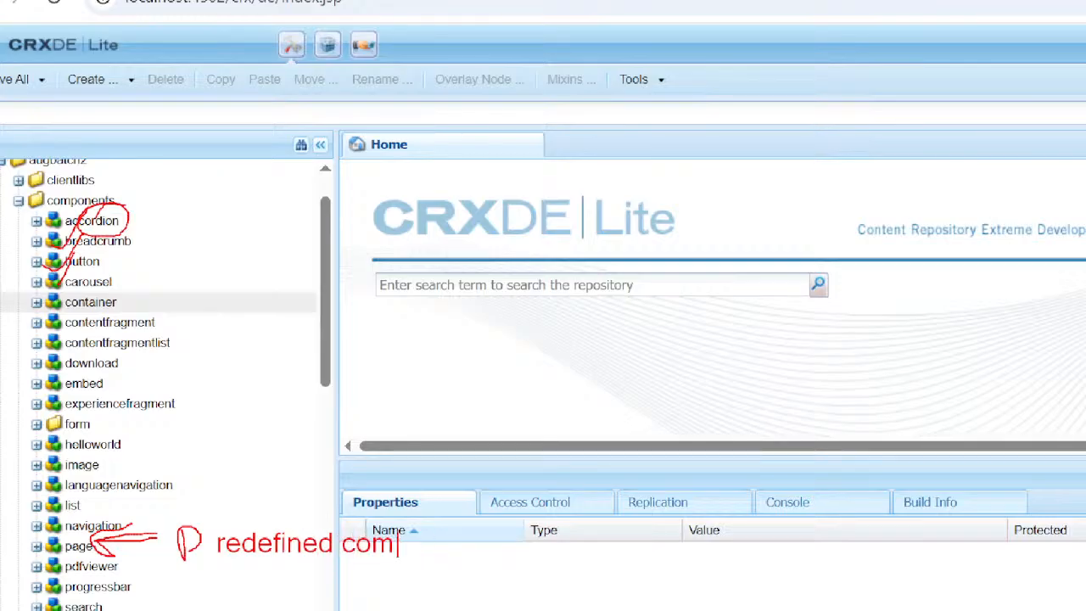
key("BackSpace")
key("BackSpace")
key("BackSpace")
type("page com")
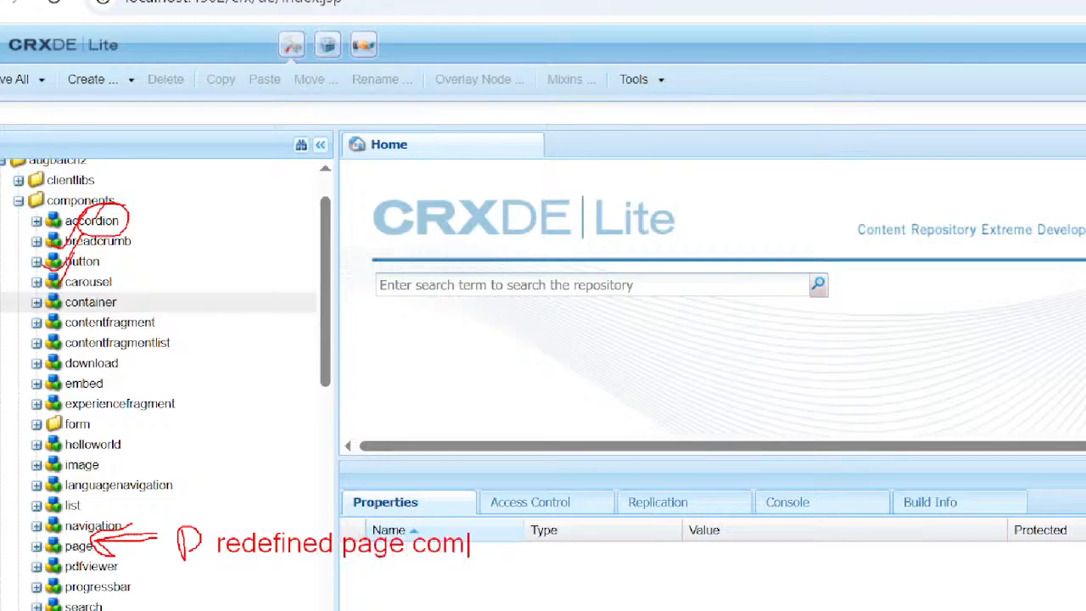
type("ponent")
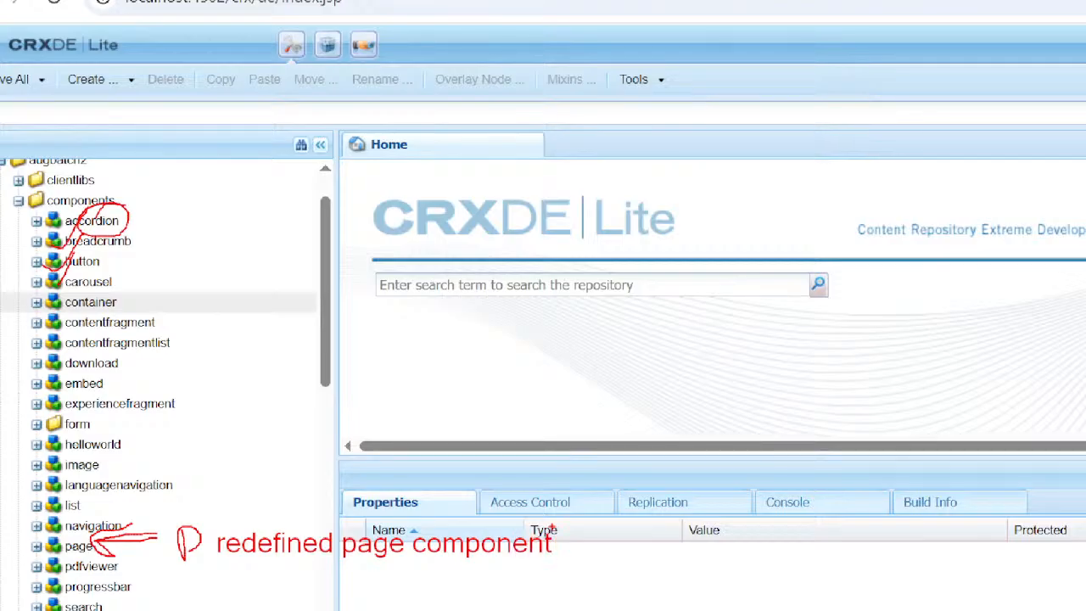
mouse_move(451, 494)
left_mouse_down()
mouse_move(289, 481)
mouse_move(174, 585)
mouse_move(520, 595)
mouse_move(497, 473)
mouse_move(382, 486)
left_mouse_up()
key("Escape")
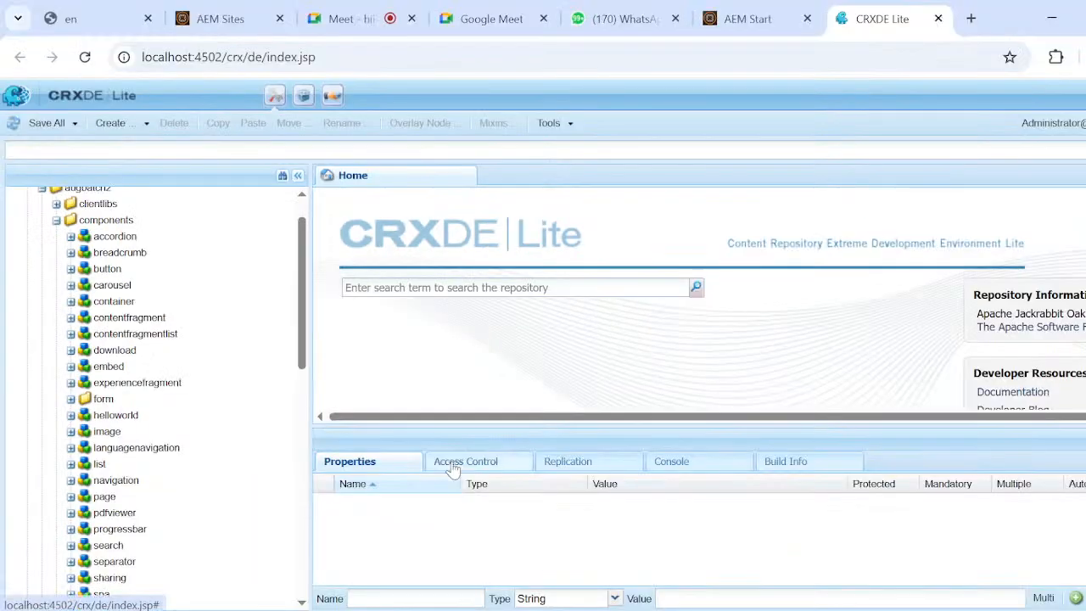
Expand the page component under augbatch2/components and copy its repository path.
scroll(208, 448, "down", 2)
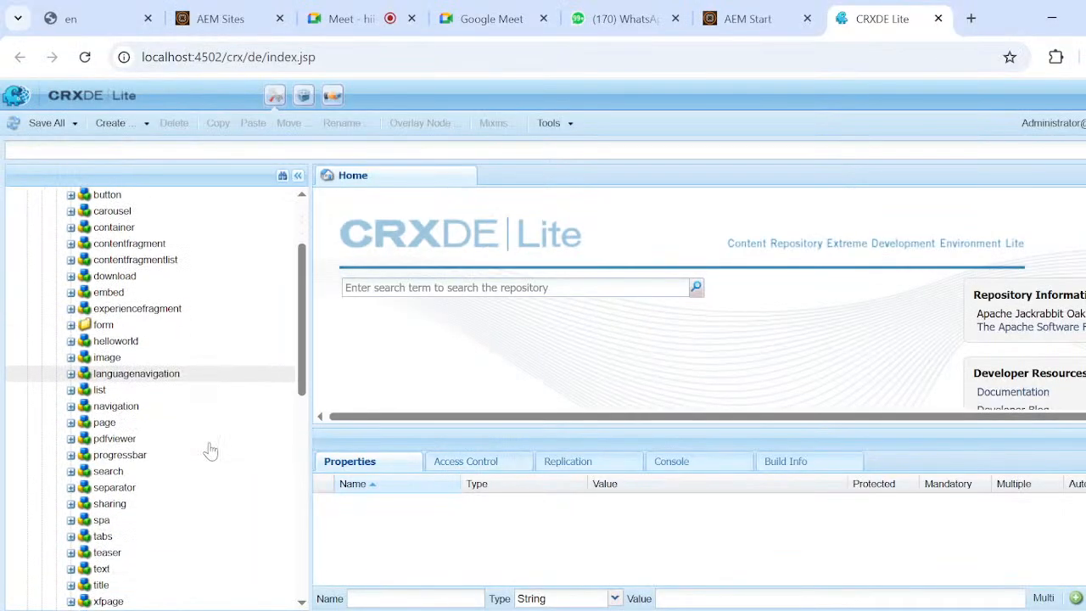
double_click(100, 408)
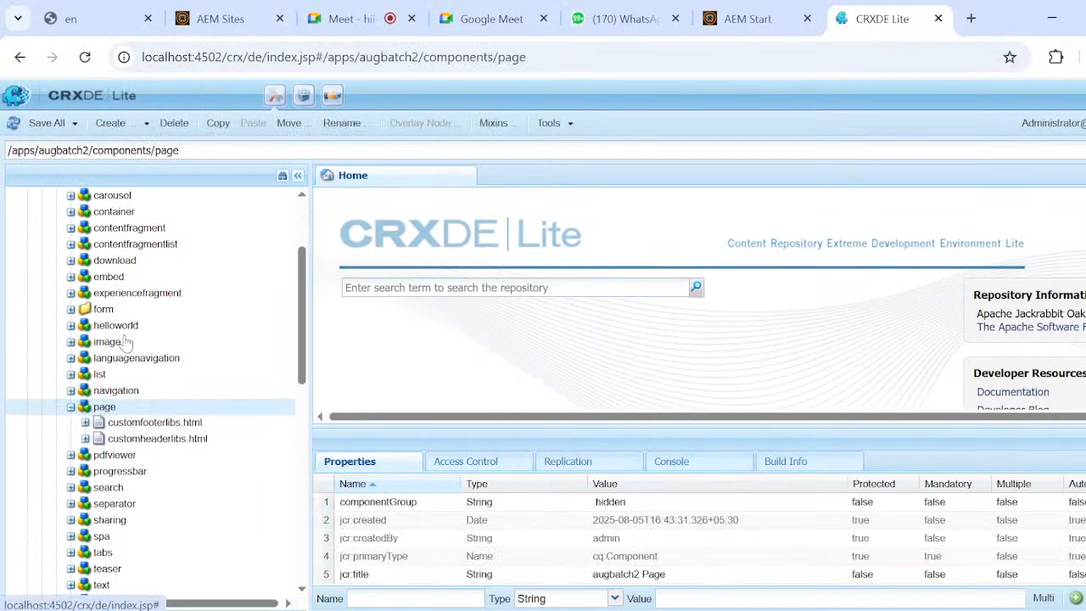
left_click(136, 151)
key("ctrl+c")
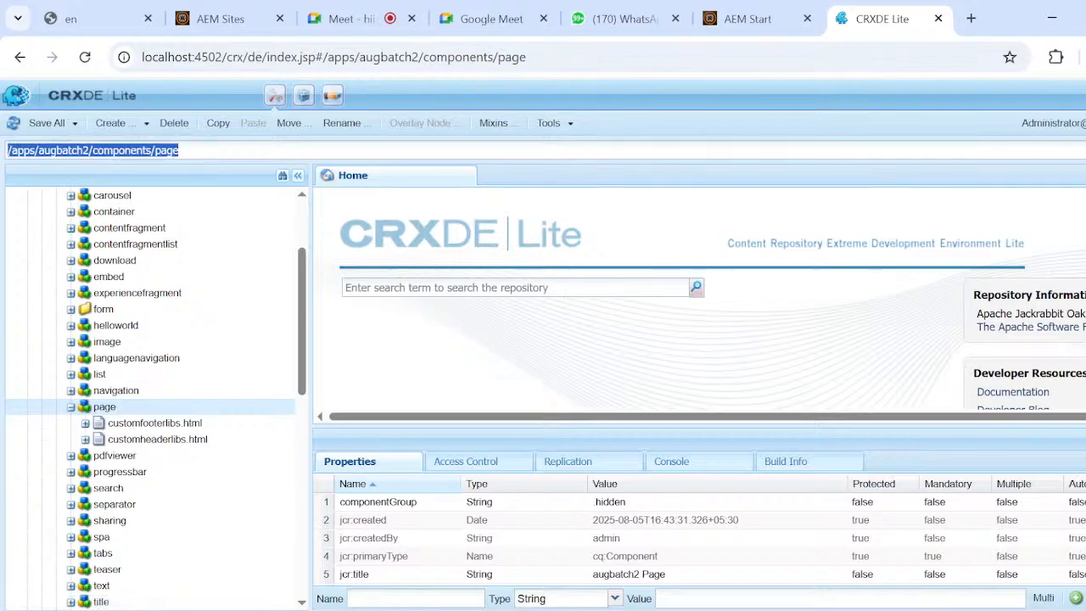
Switch to the Notepad notes and add "/apps/augbatch2/components/page---->predefined component" on an indented line below "1.page component".
key("alt+Tab")
key("alt+Tab")
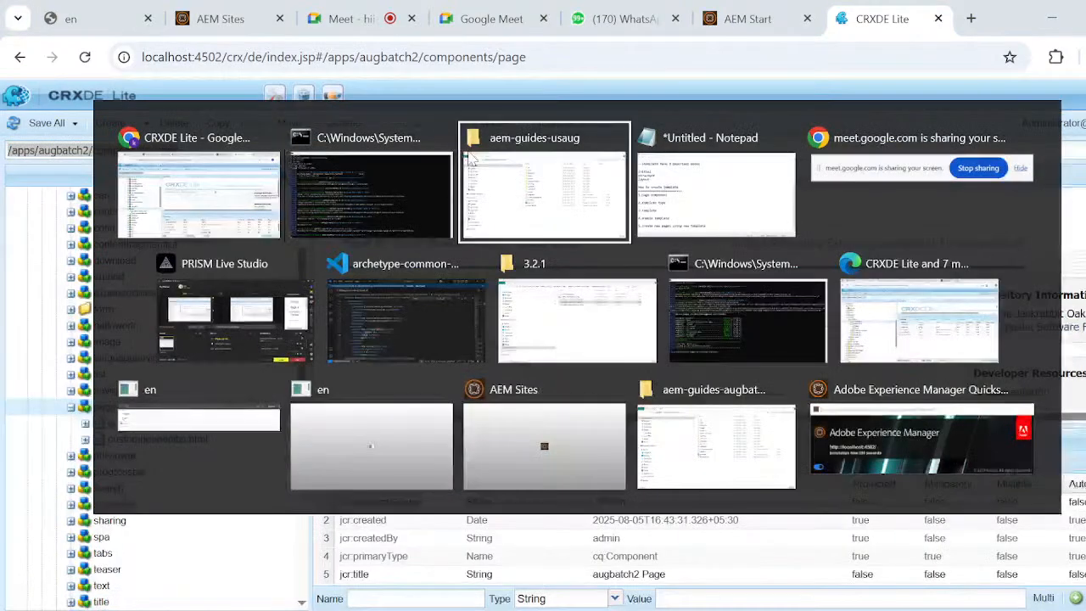
key("alt+Tab")
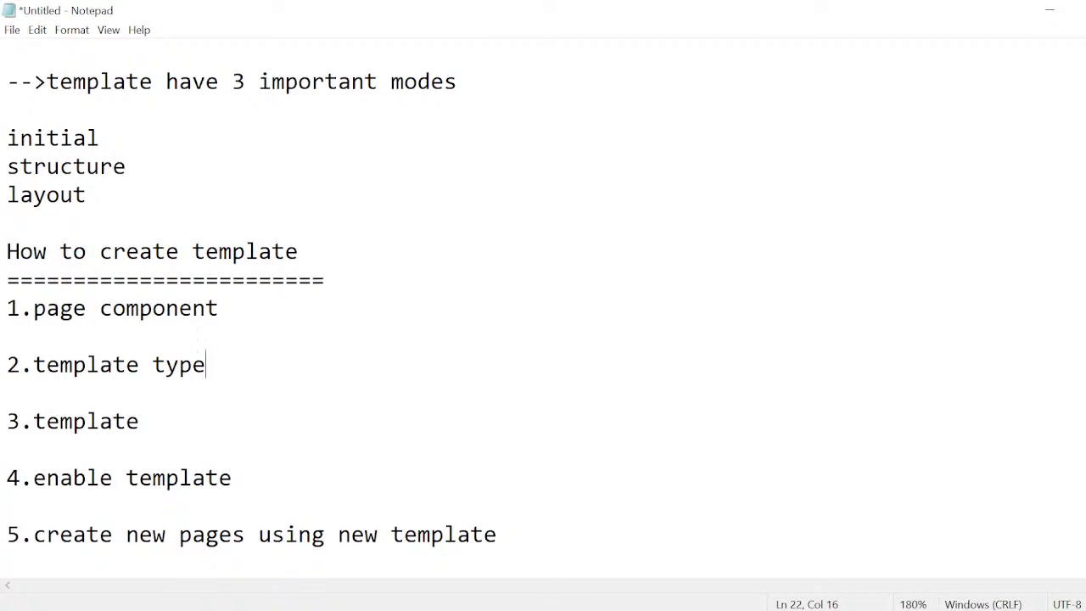
left_click(231, 308)
key("Return")
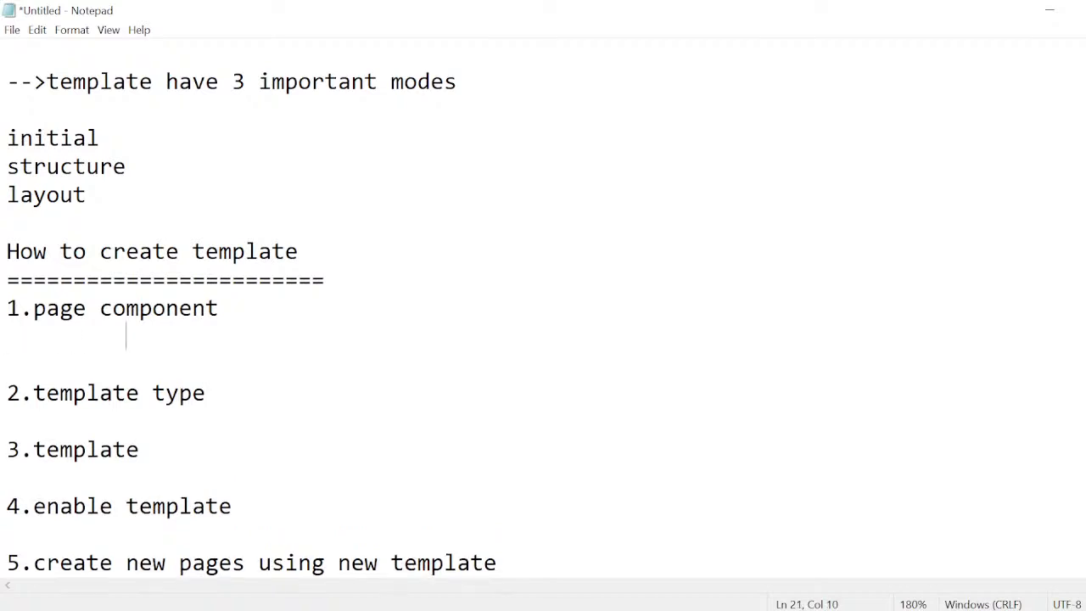
key("ctrl+v")
type("=")
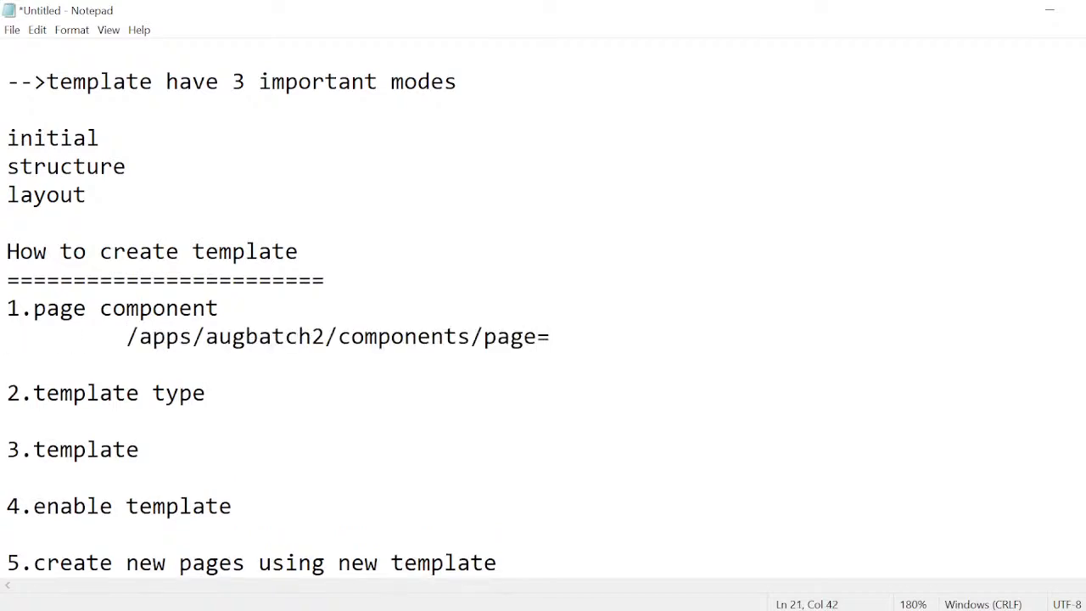
key("BackSpace")
type("---->predefined ")
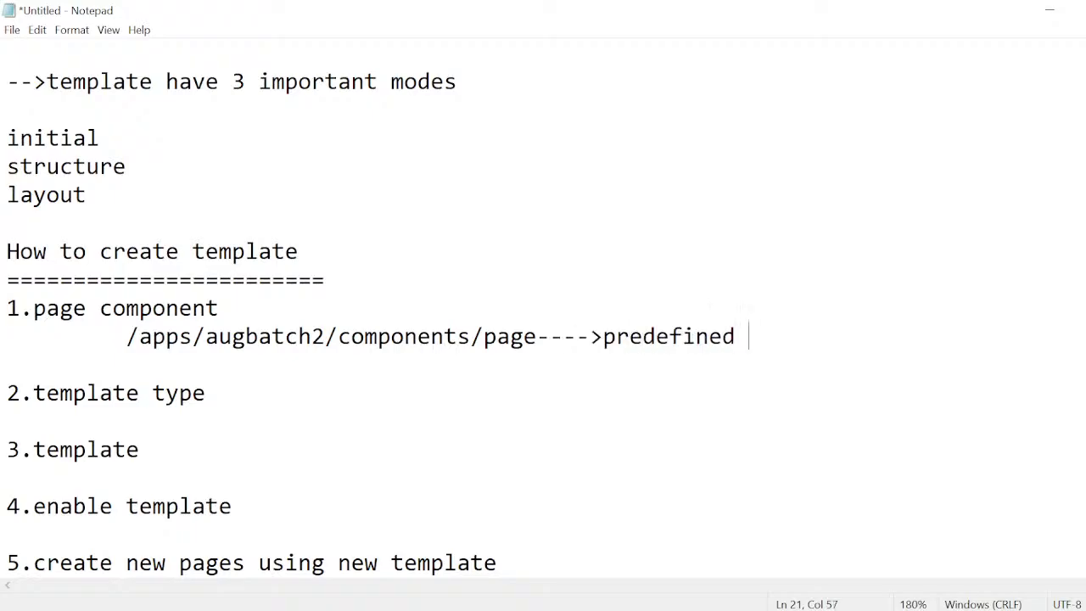
type("component")
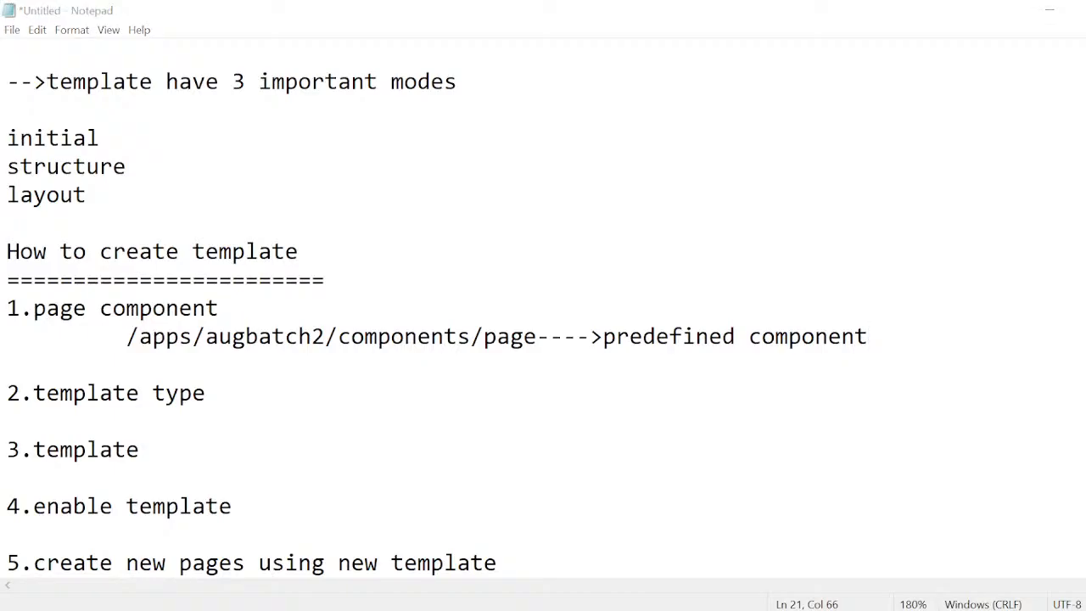
Switch back to CRXDE Lite in Chrome and paste a copy of the page component into the augbatch2 components folder.
key("super+Tab")
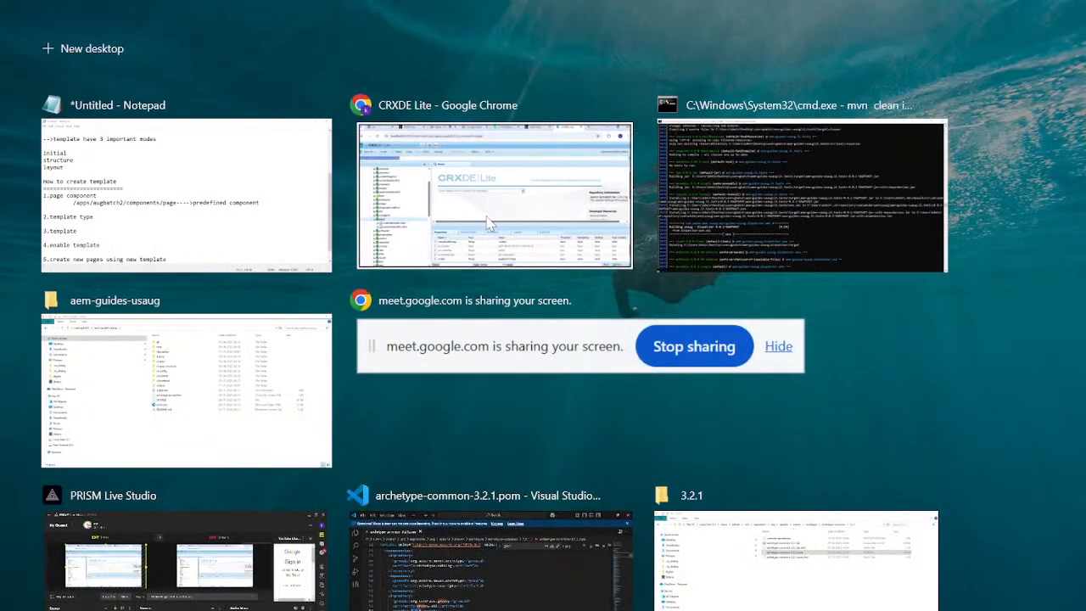
left_click(489, 223)
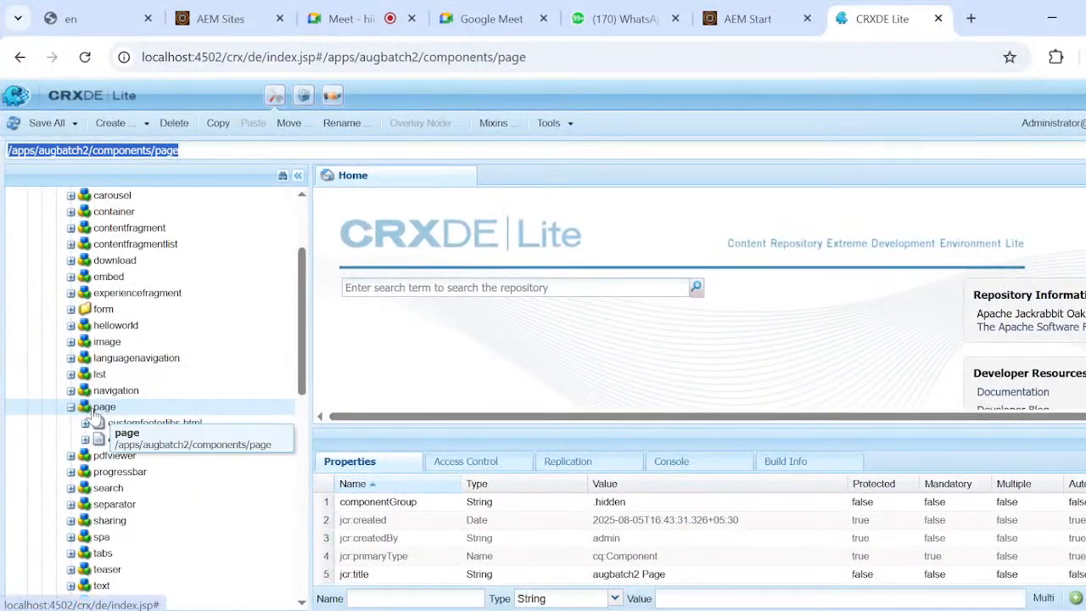
right_click(93, 411)
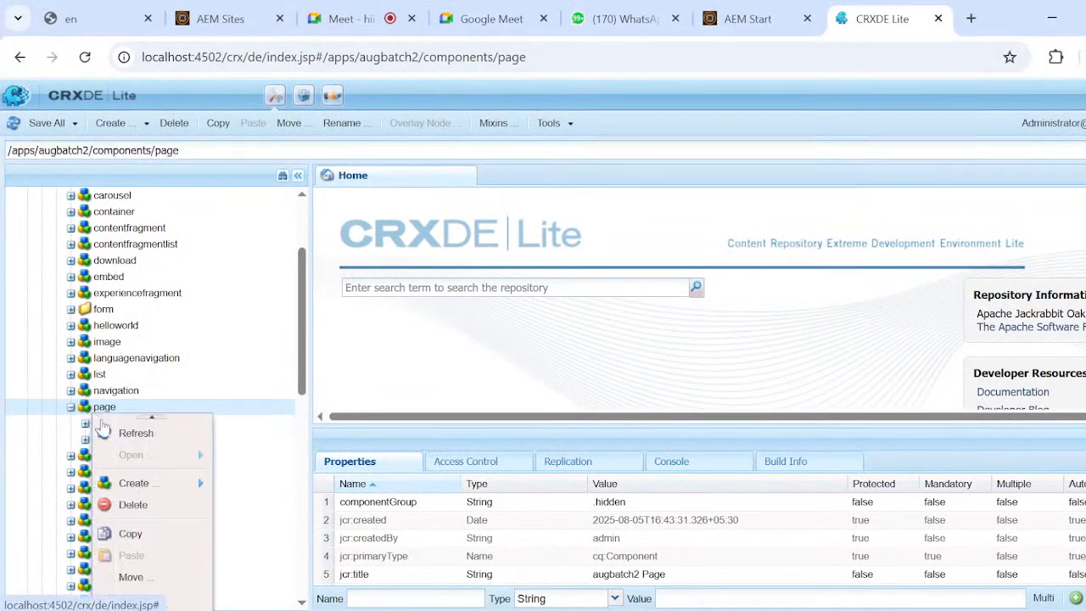
left_click(128, 534)
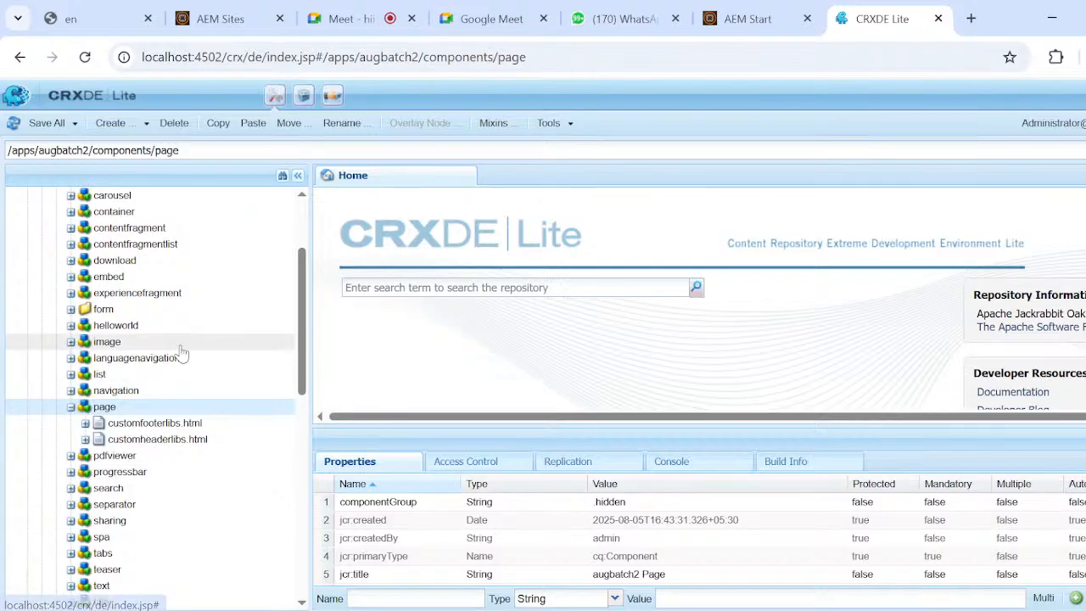
scroll(182, 351, "up", 3)
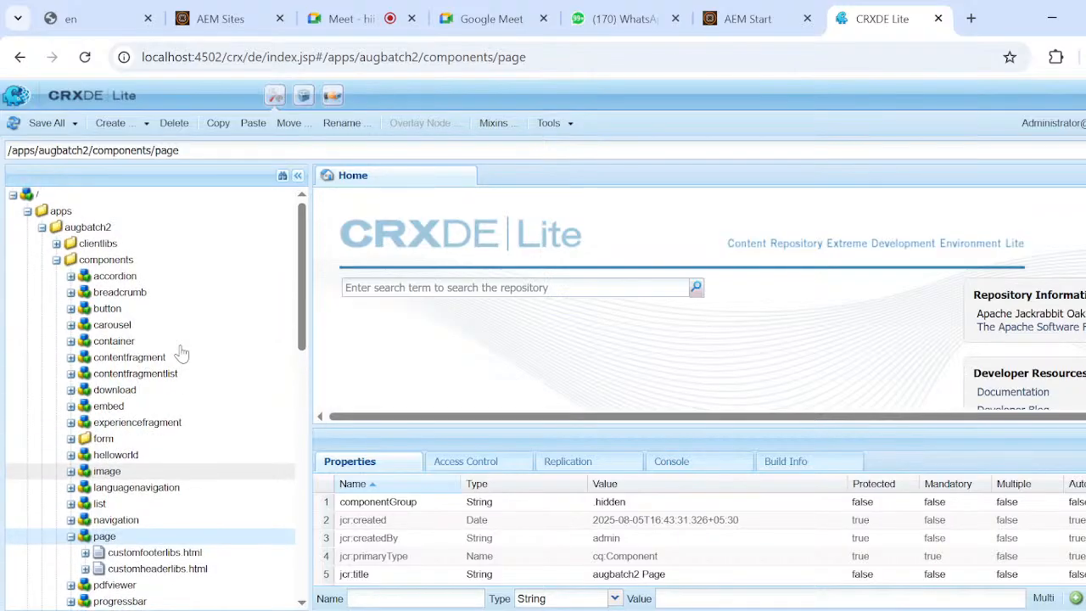
left_click(119, 260)
right_click(119, 259)
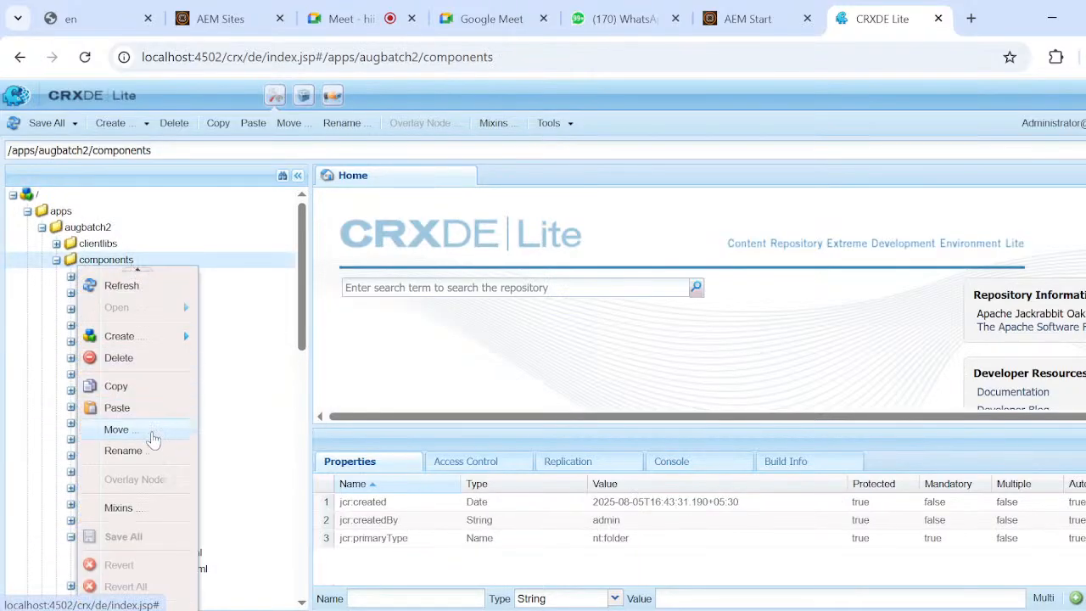
mouse_move(158, 348)
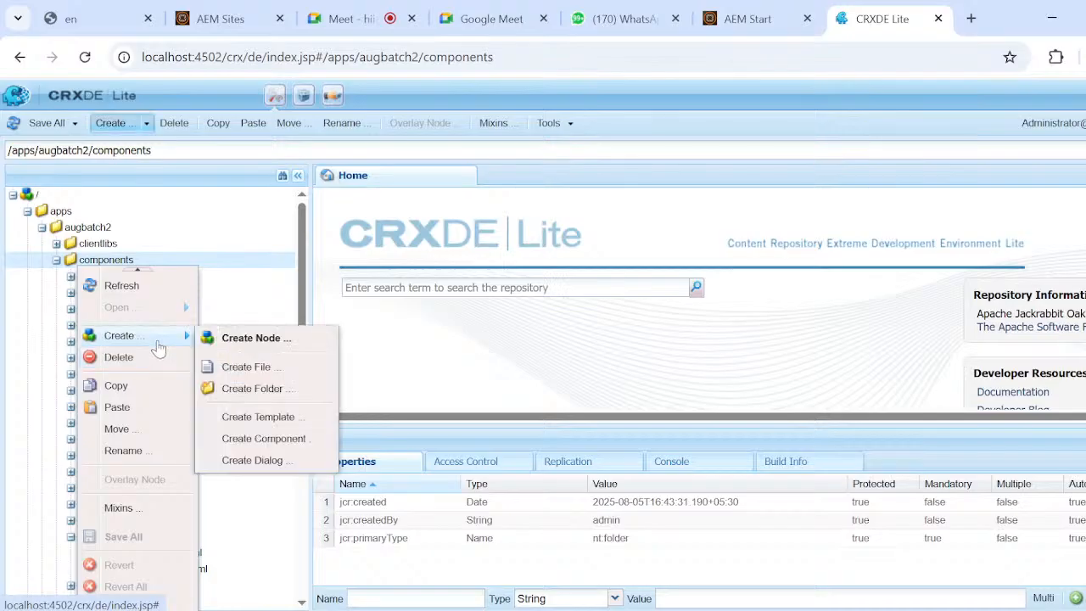
left_click(146, 409)
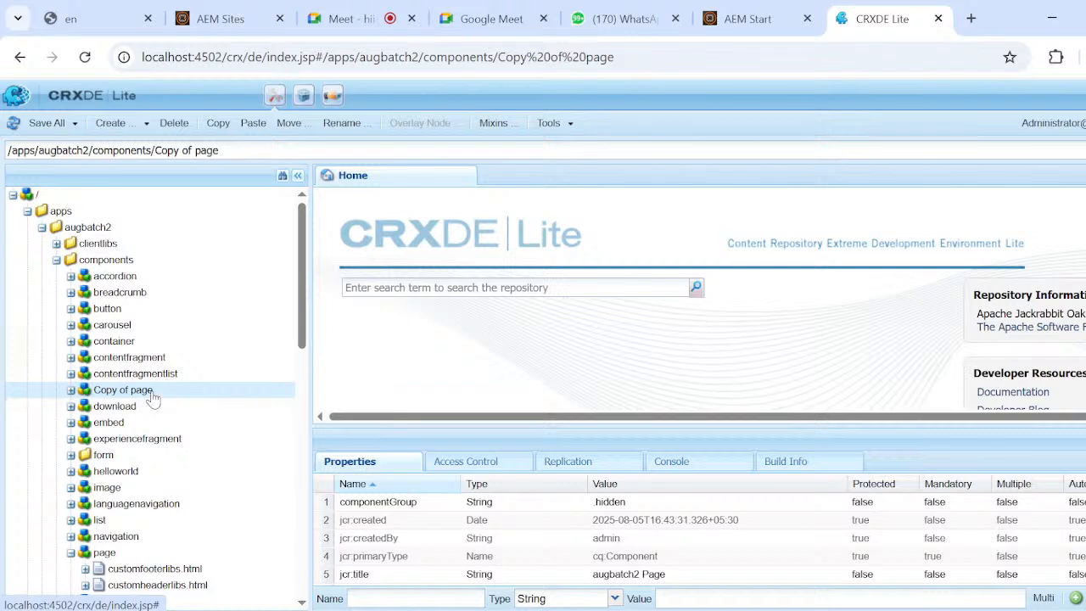
Rename the copied page component as articlepage and save all repository changes.
left_click(150, 392)
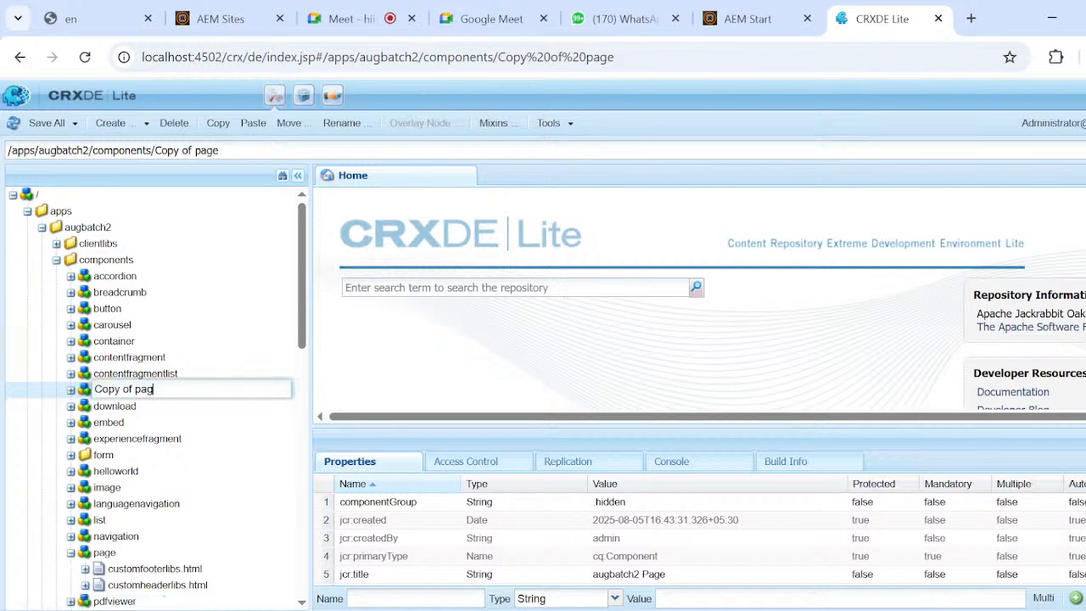
key("BackSpace")
key("BackSpace")
type("a")
type("rticlepag")
key("Return")
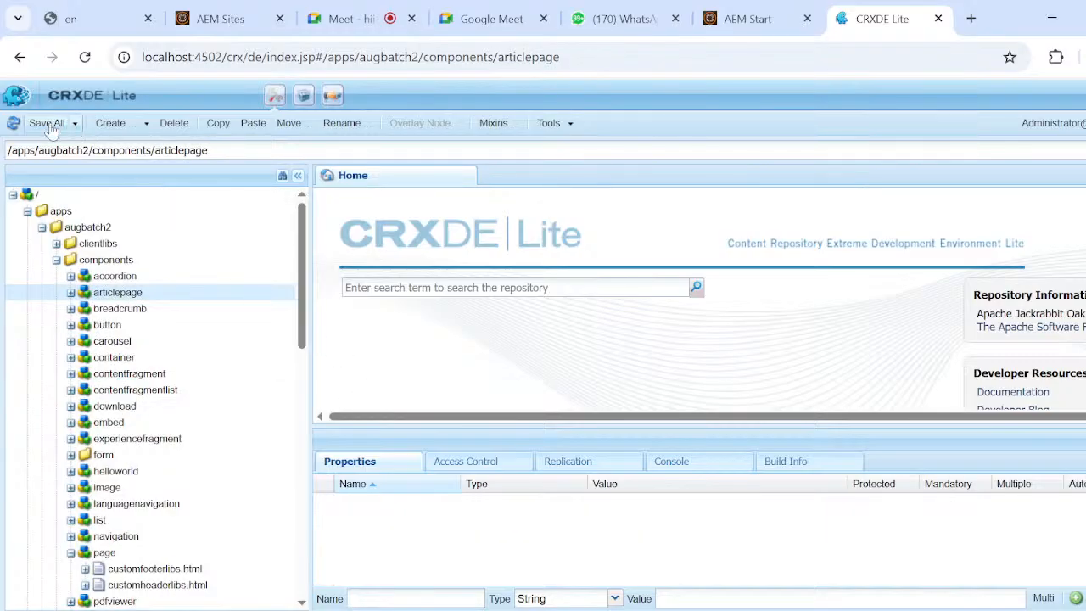
left_click(46, 124)
Set the jcr:title property of the articlepage component to articlepage and save all repository changes.
left_click(84, 279)
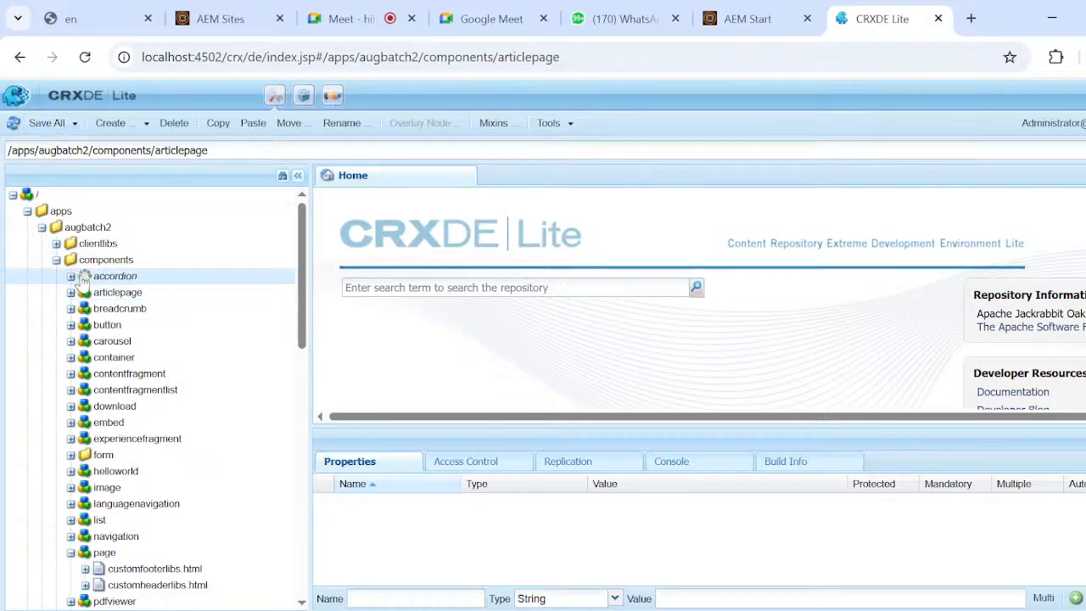
left_click(84, 327)
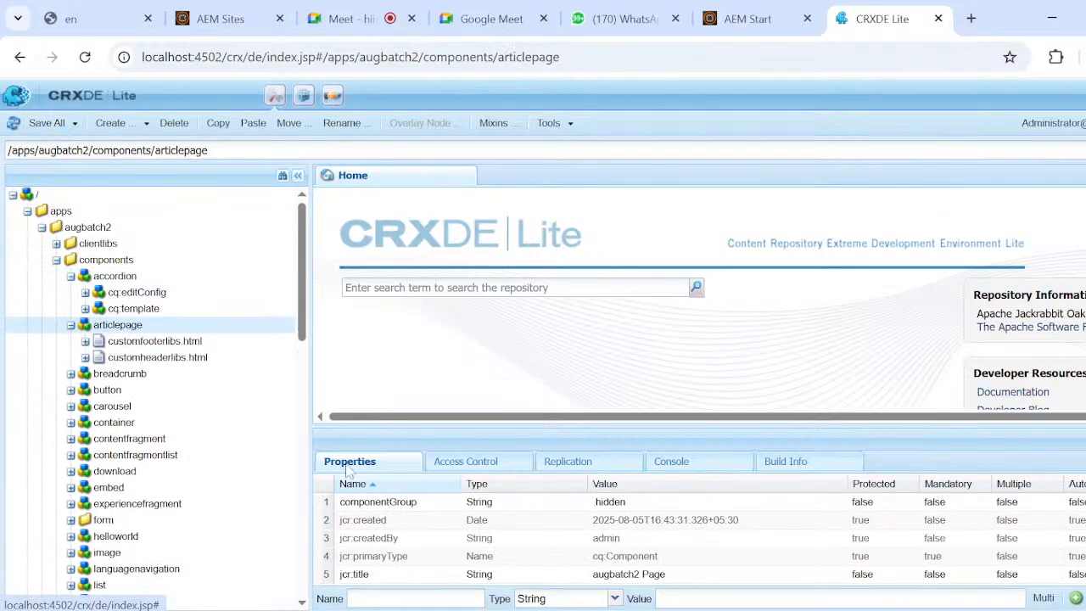
double_click(676, 582)
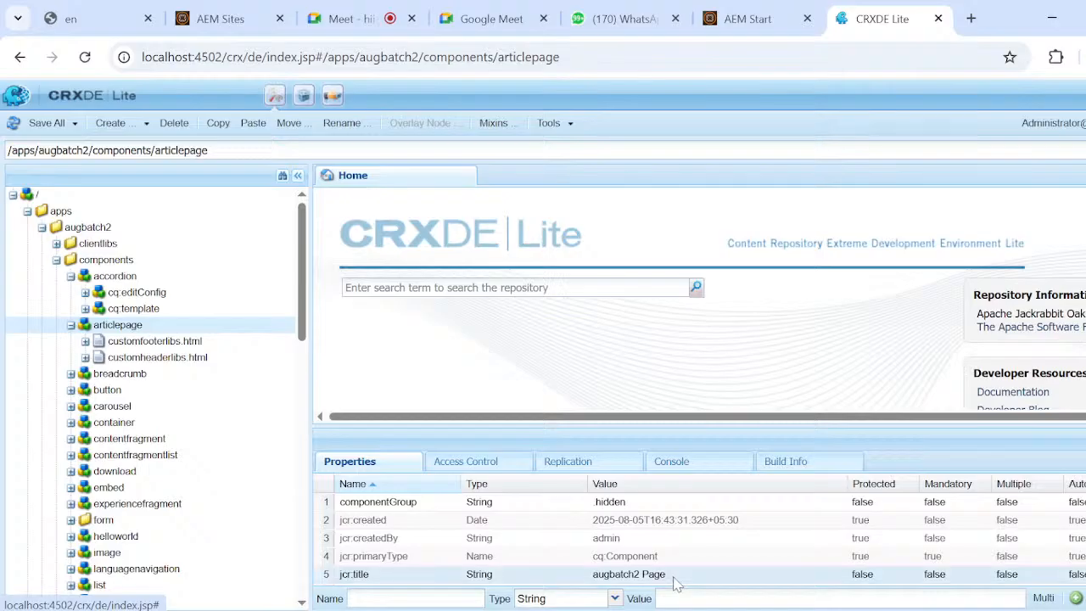
key("BackSpace")
key("BackSpace")
key("BackSpace")
key("BackSpace")
key("BackSpace")
key("BackSpace")
key("BackSpace")
key("BackSpace")
key("BackSpace")
key("BackSpace")
key("BackSpace")
key("BackSpace")
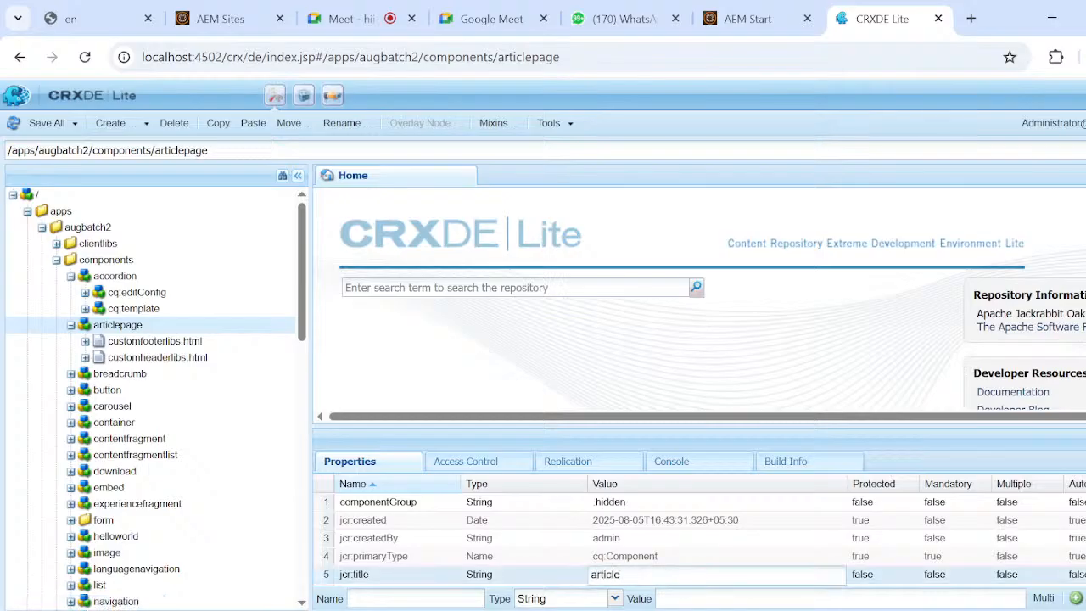
type("rticlepage")
key("Return")
left_click(34, 125)
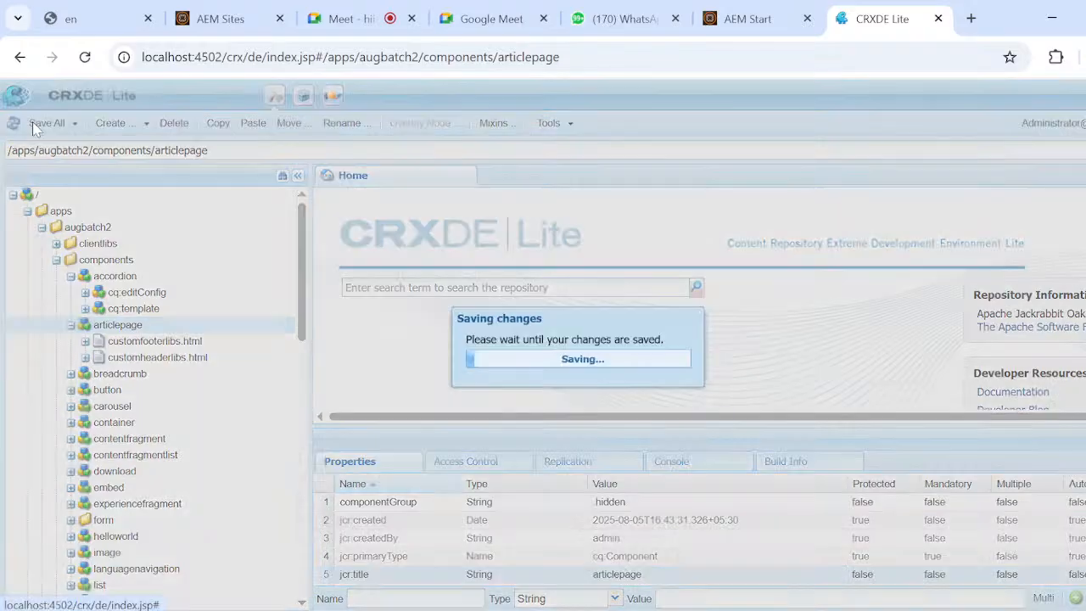
Copy the articlepage repository path, switch to the Notepad notes and add "/apps/augbatch2/components/articlepage--->custom component" below the predefined component line.
left_click(155, 151)
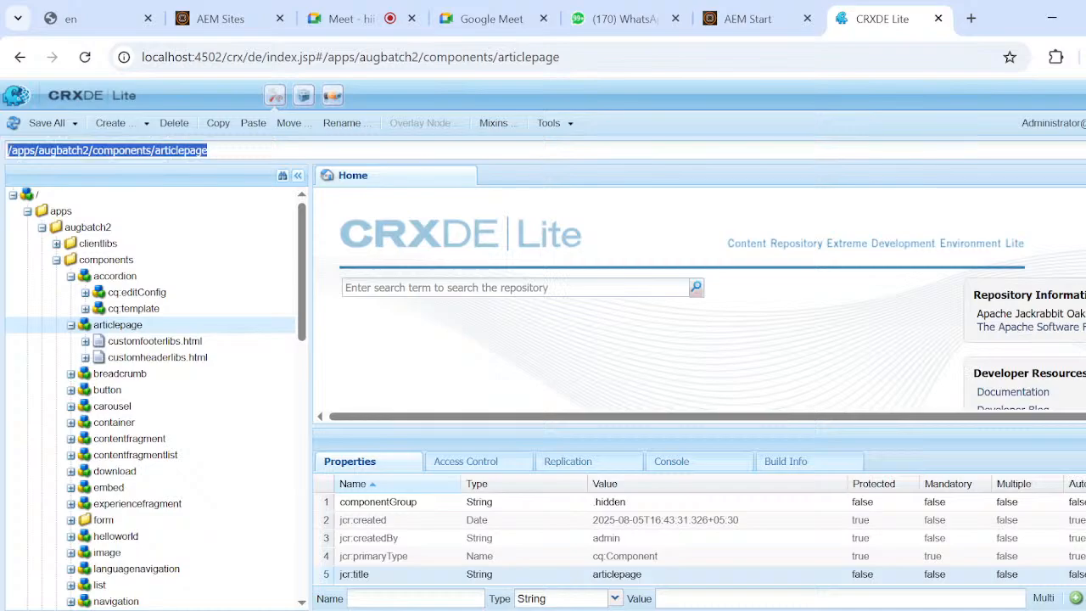
key("alt+Tab")
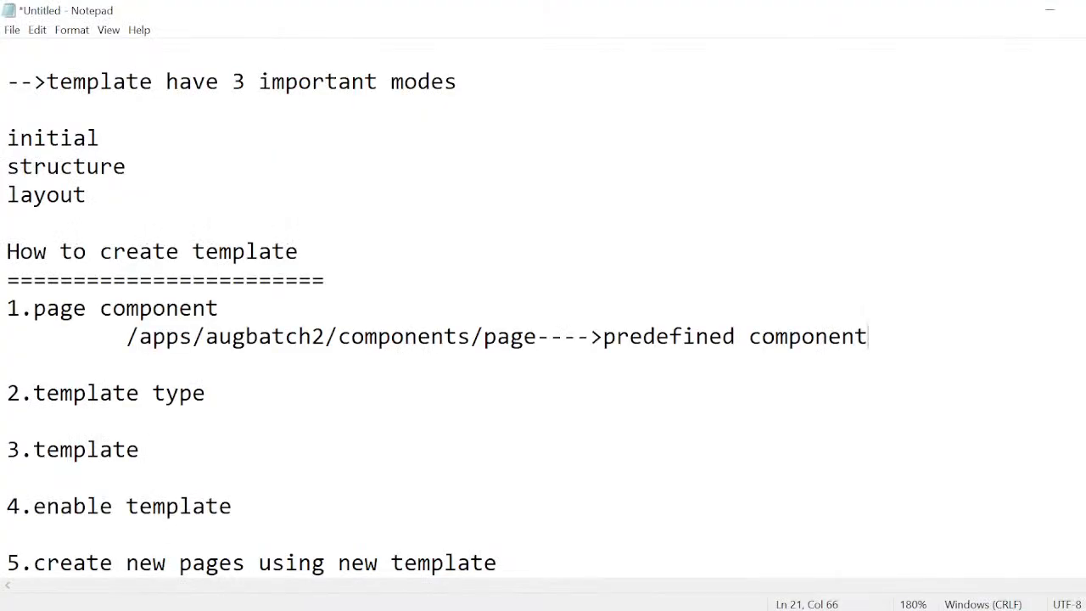
key("Return")
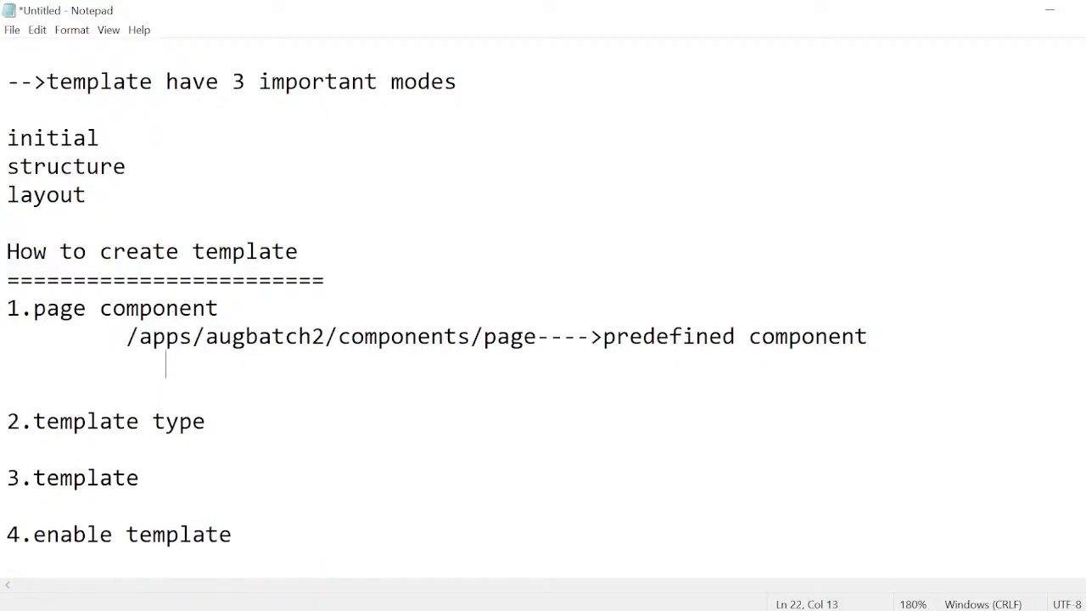
key("ctrl+v")
type("--->d")
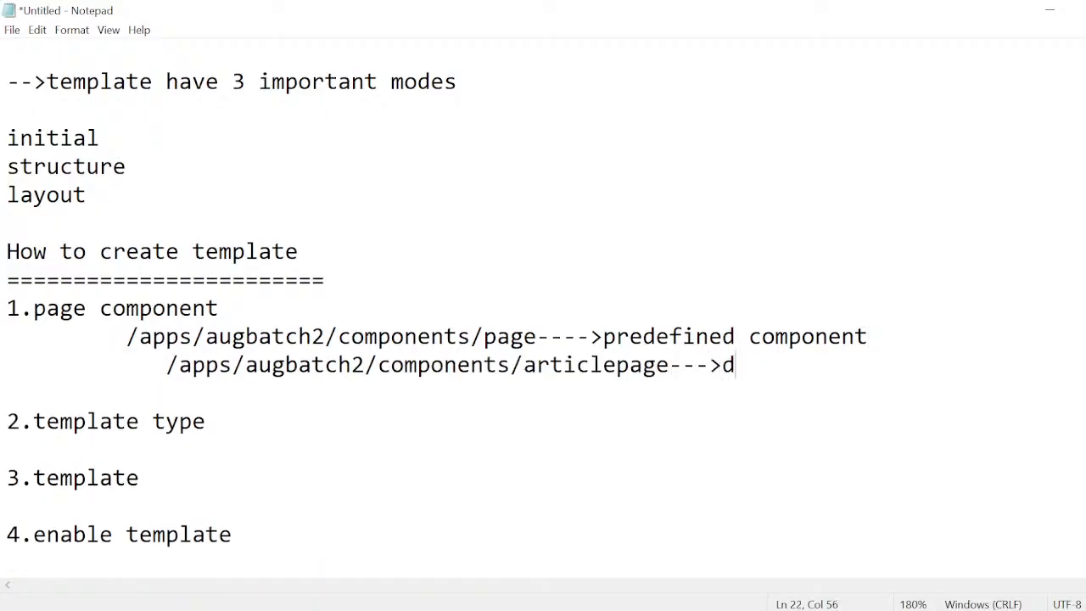
key("BackSpace")
type("custo")
type("m componnet")
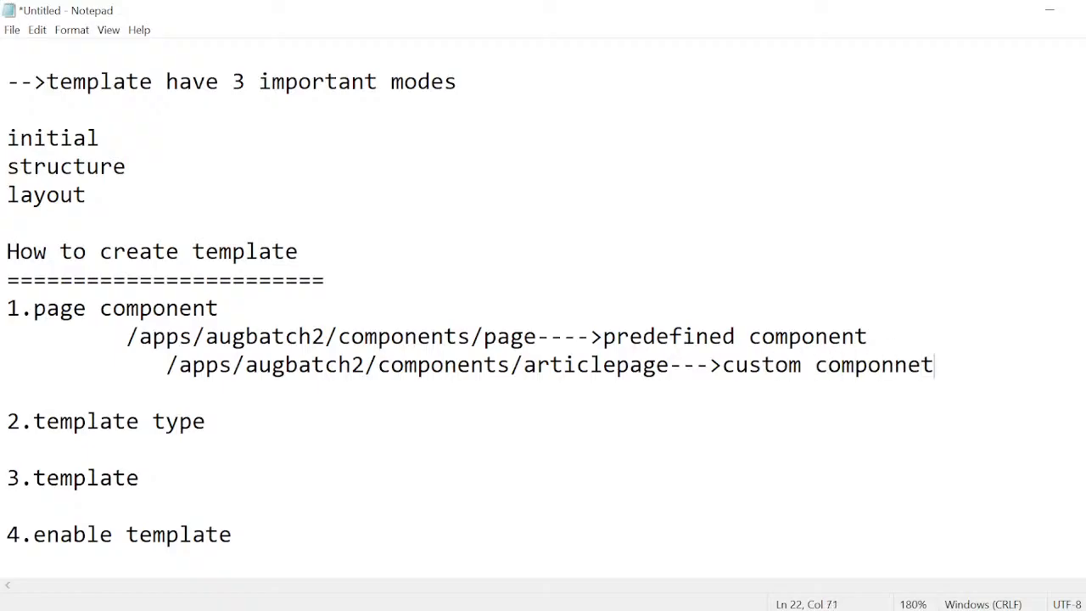
key("BackSpace")
key("BackSpace")
key("BackSpace")
type("ent")
left_click_drag(603, 337, 869, 336)
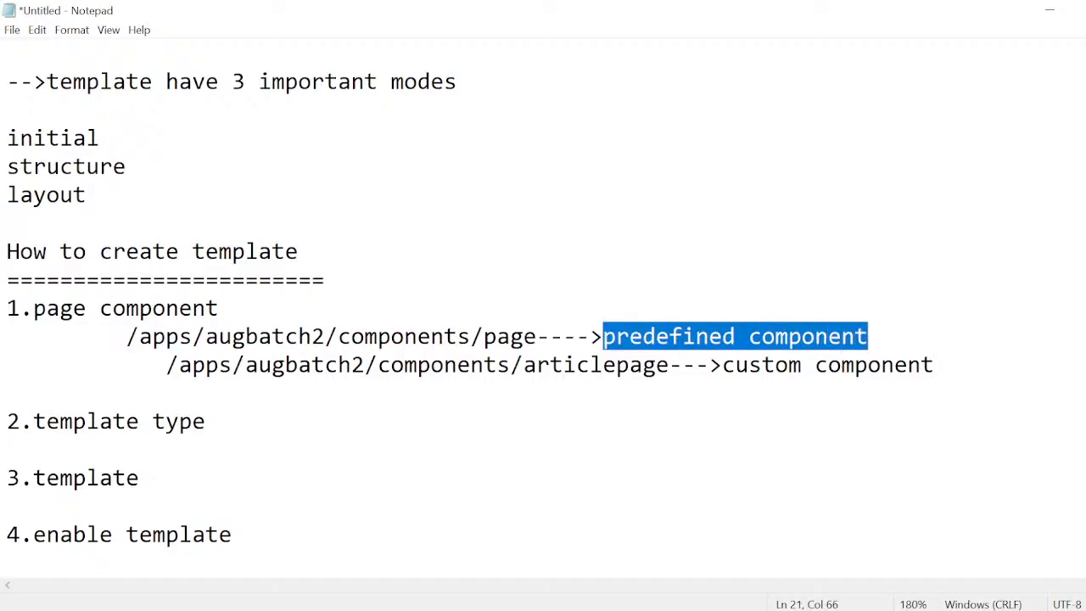
left_click(869, 337)
left_click_drag(589, 337, 841, 337)
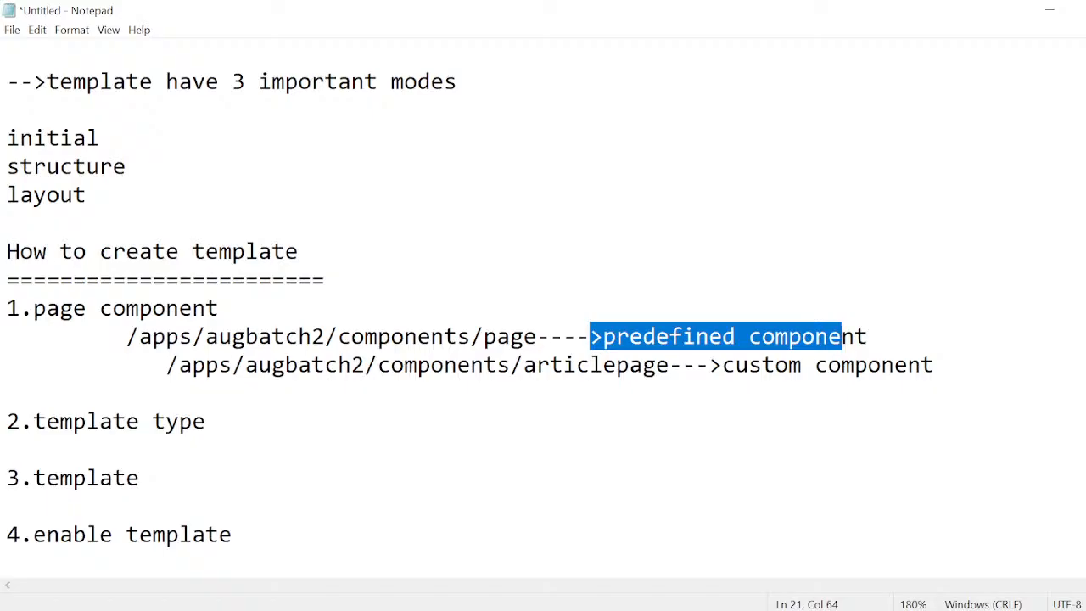
left_click_drag(483, 337, 536, 337)
left_click_drag(616, 337, 855, 337)
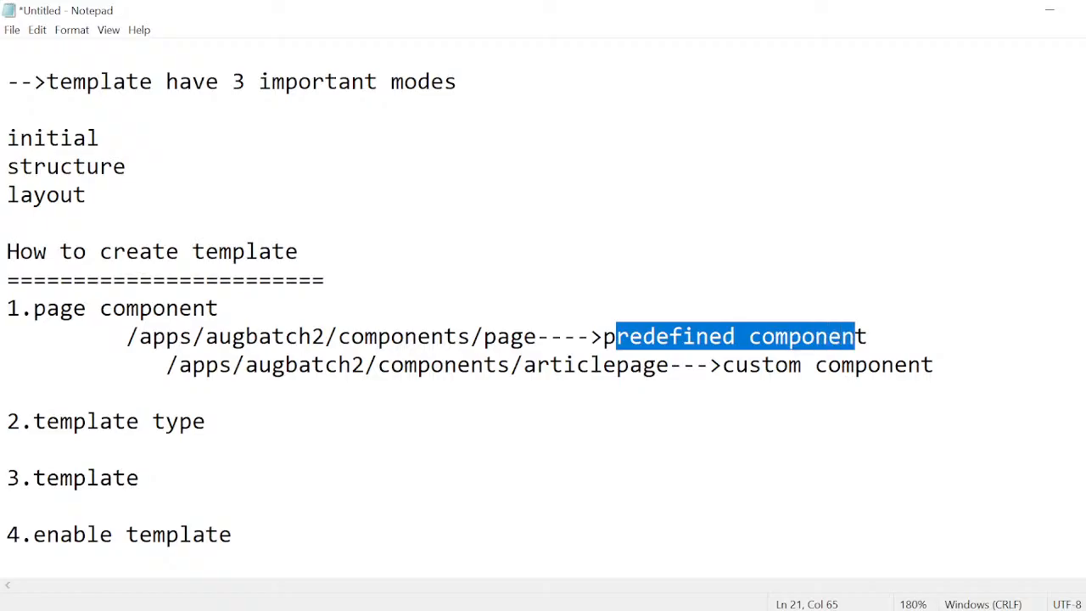
left_click(855, 337)
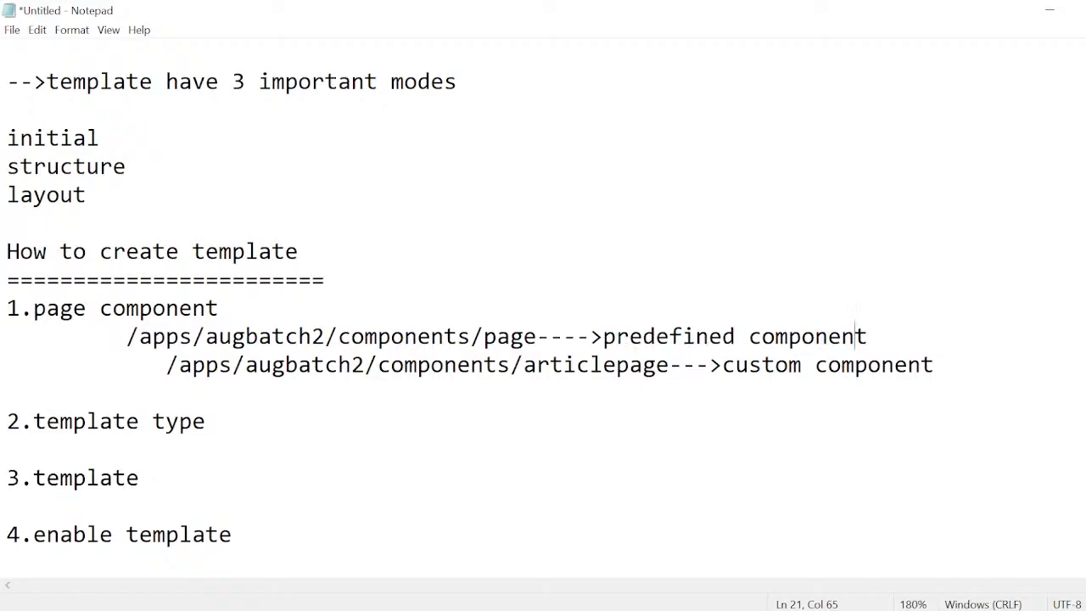
left_click_drag(484, 337, 536, 337)
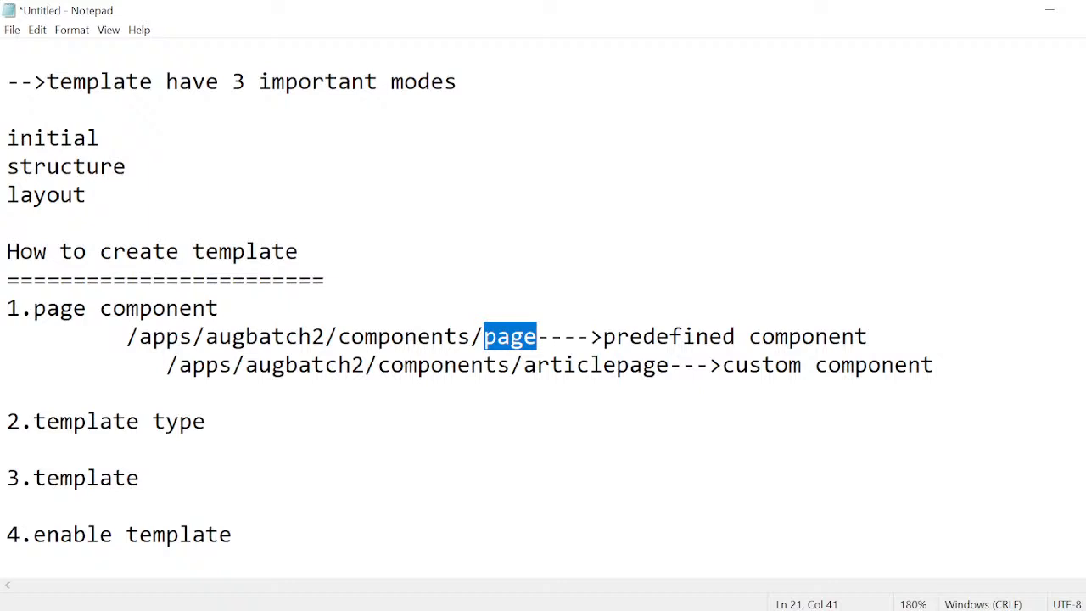
Change the articlepage note to read "custom page component" and start an indented line below "2.template type".
scroll(543, 305, "down", 1)
left_click(207, 337)
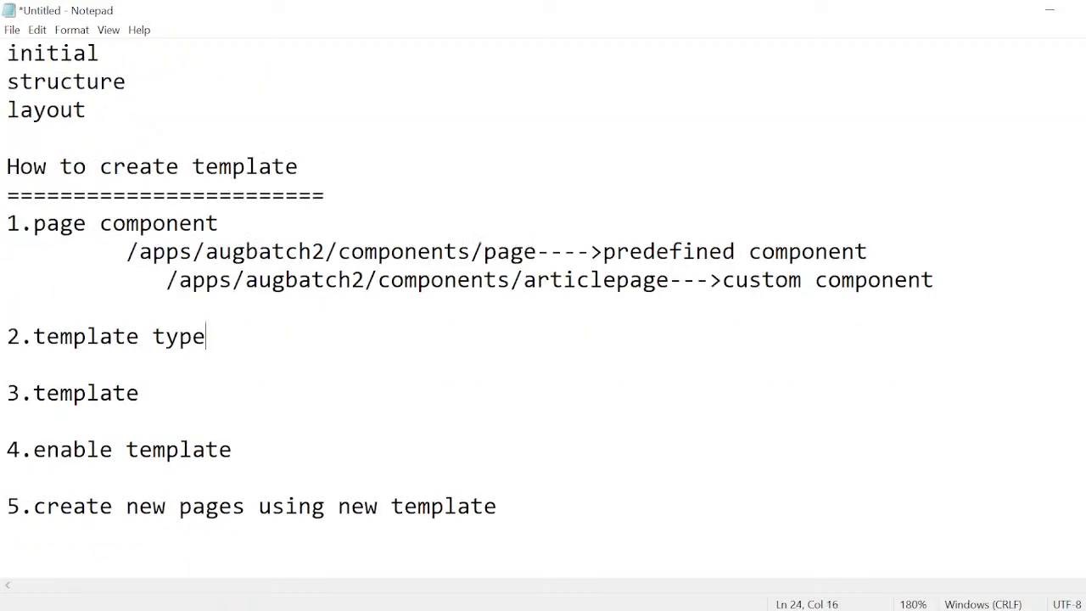
left_click_drag(815, 280, 710, 280)
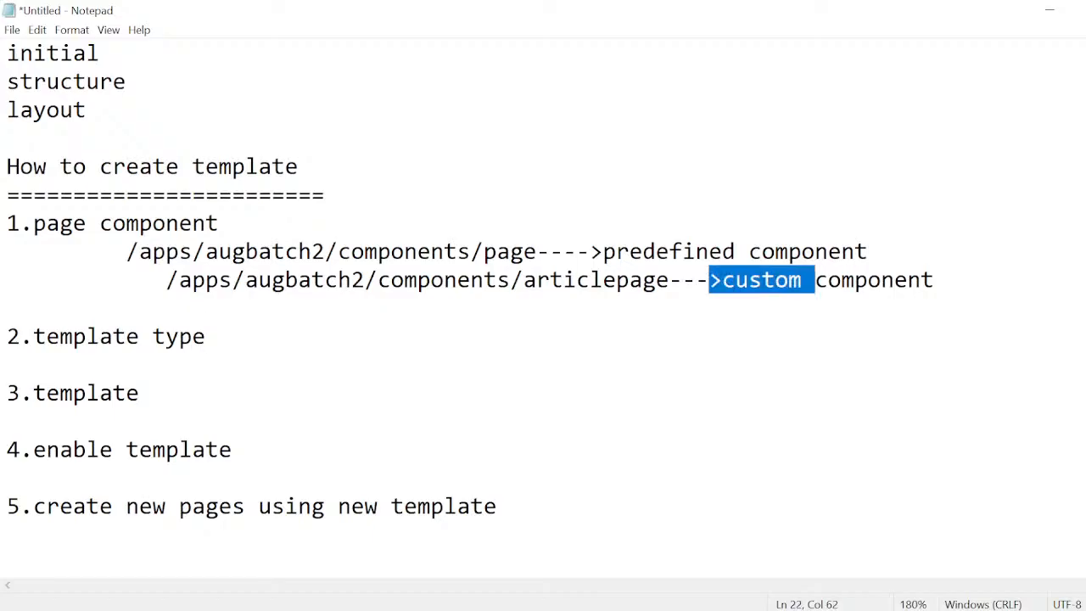
left_click(815, 280)
type("page")
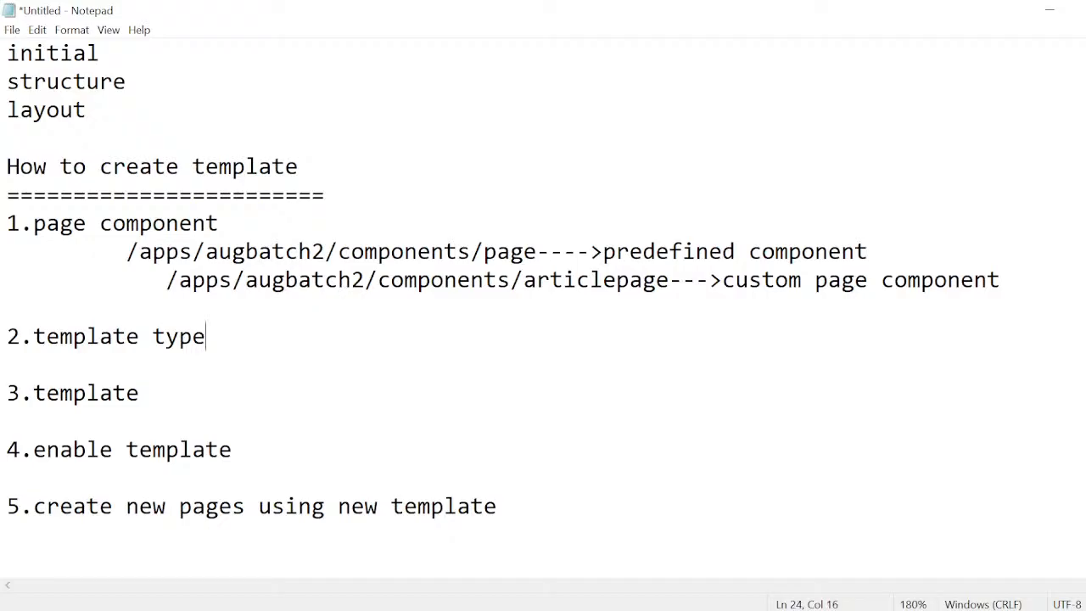
key("Return")
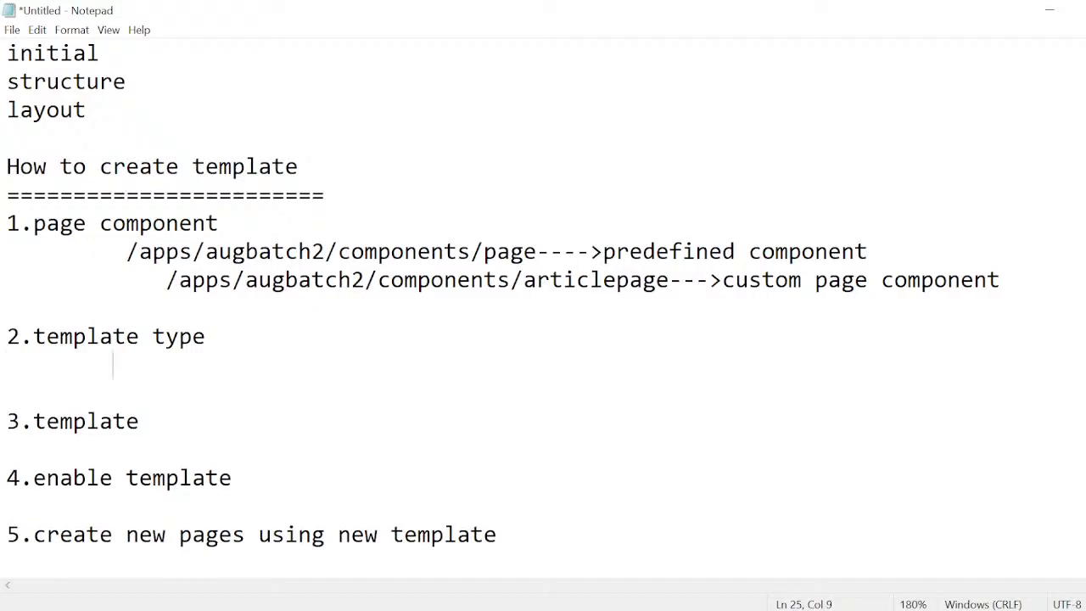
Switch back to Chrome, go to the AEM start page and open CRXDE Lite from the general tools.
key("super+Tab")
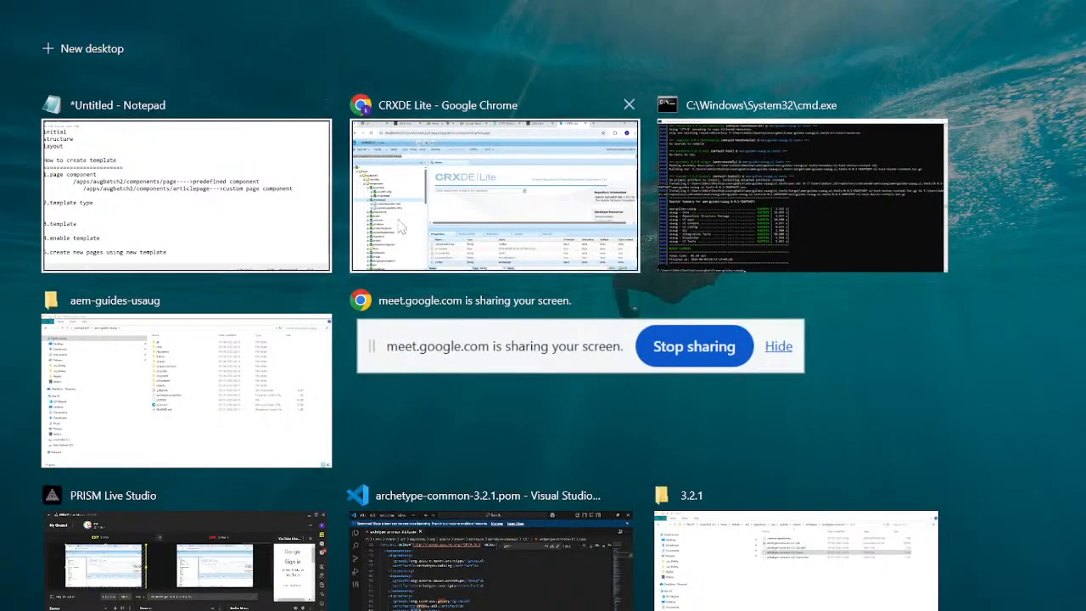
left_click(412, 227)
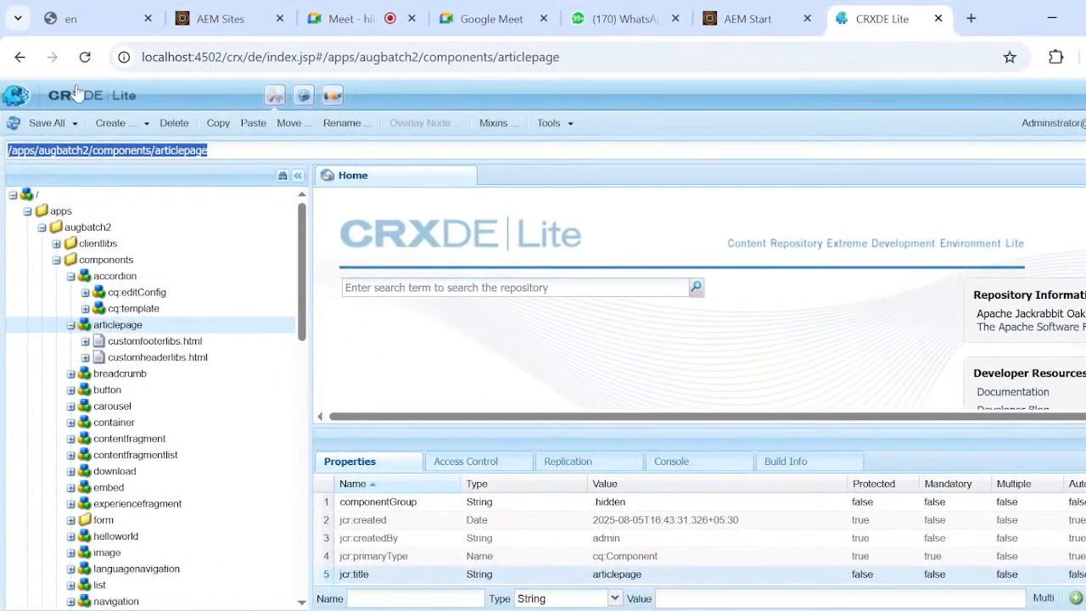
left_click(95, 100)
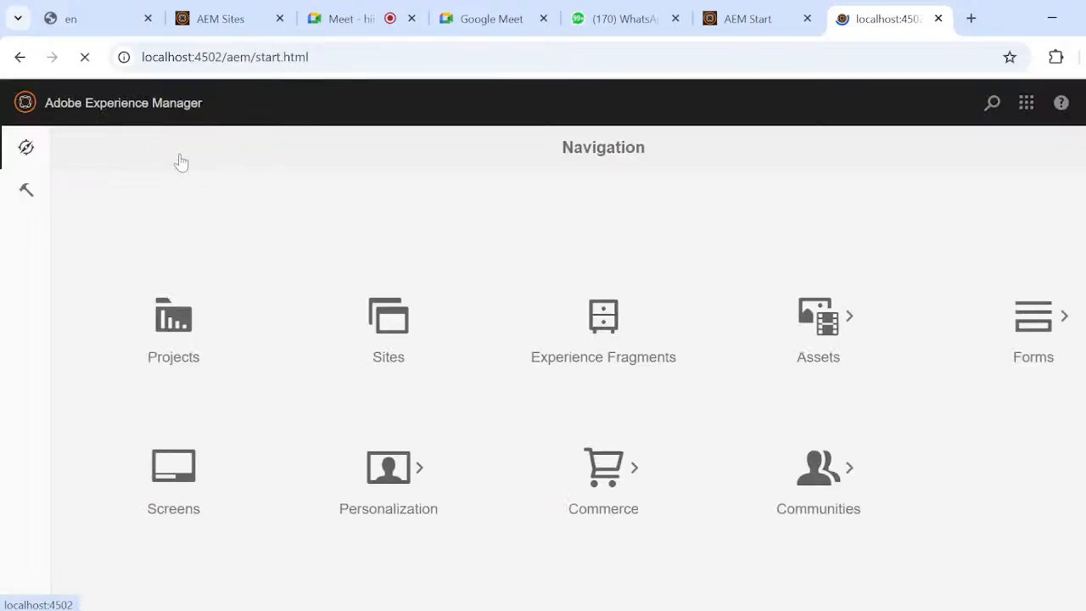
left_click(32, 189)
scroll(318, 302, "down", 2)
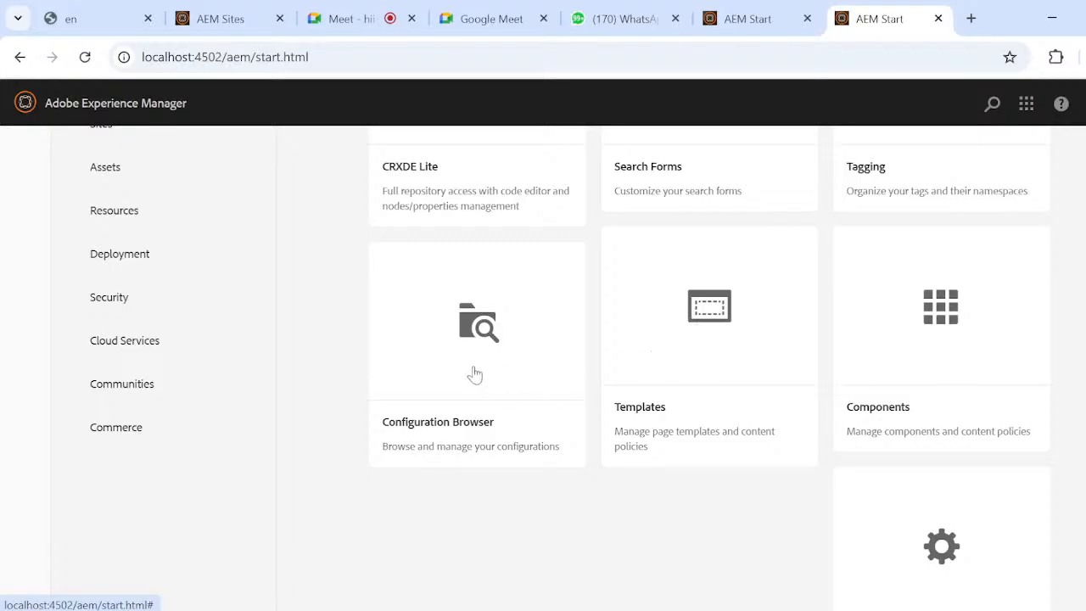
scroll(473, 373, "up", 2)
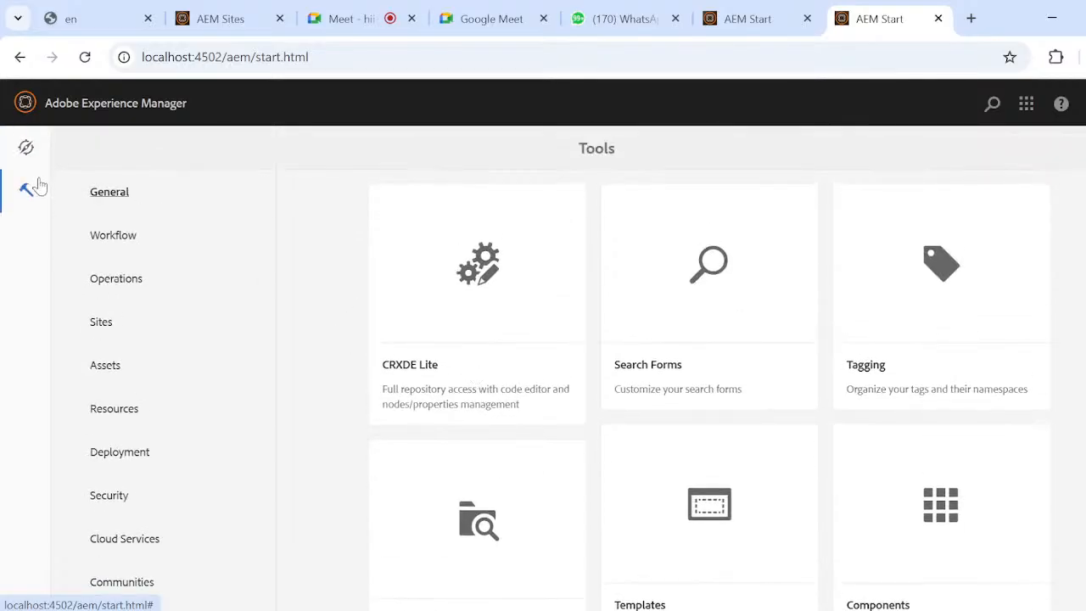
left_click(529, 331)
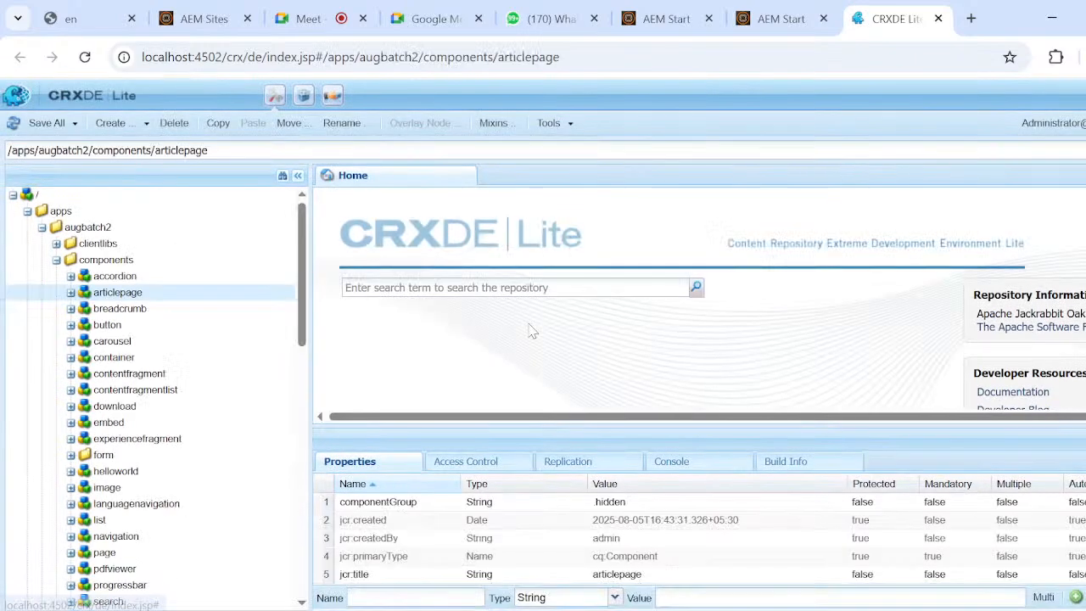
Expand the conf folder in the repository tree.
scroll(173, 349, "down", 10)
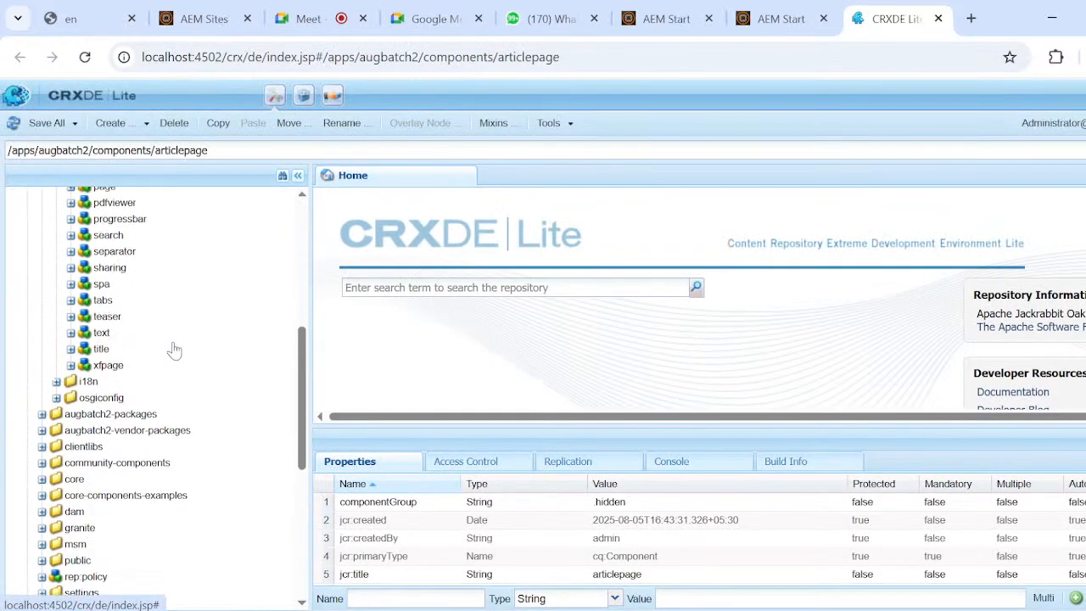
scroll(172, 349, "down", 5)
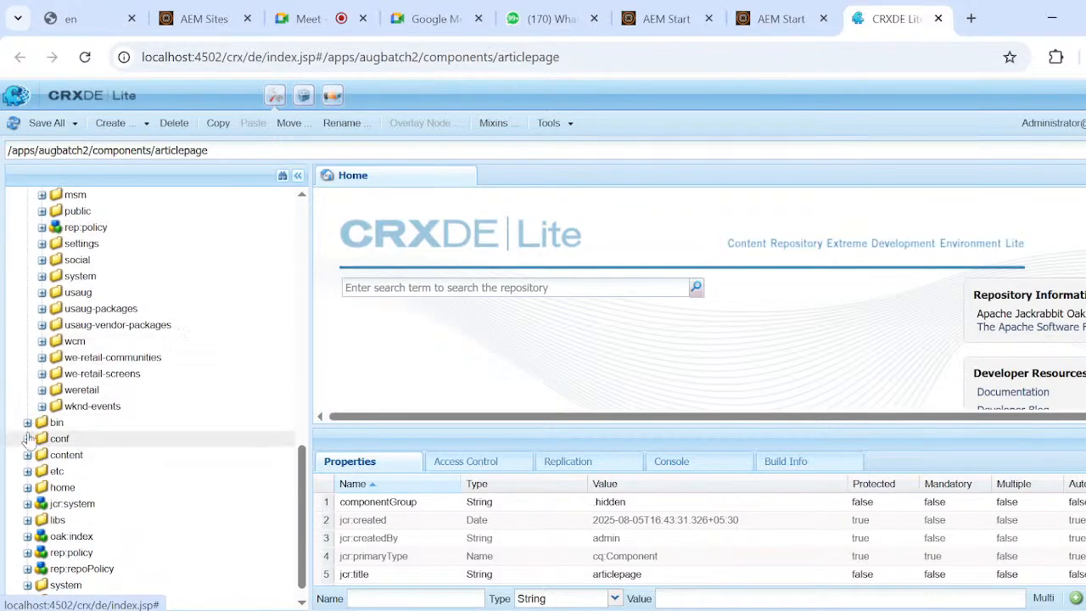
left_click(28, 437)
scroll(162, 427, "down", 3)
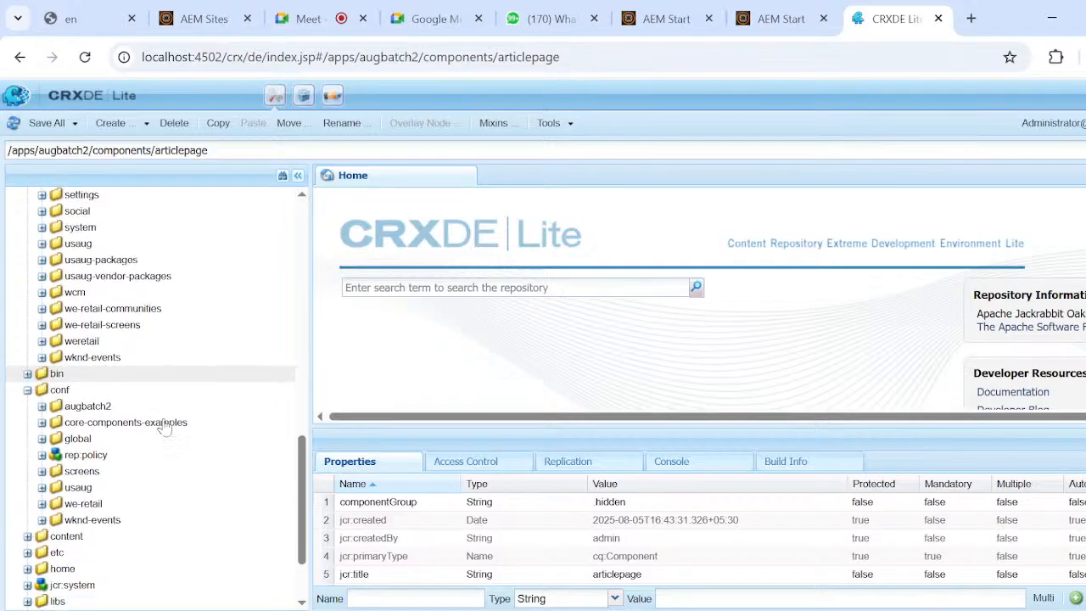
scroll(165, 426, "down", 1)
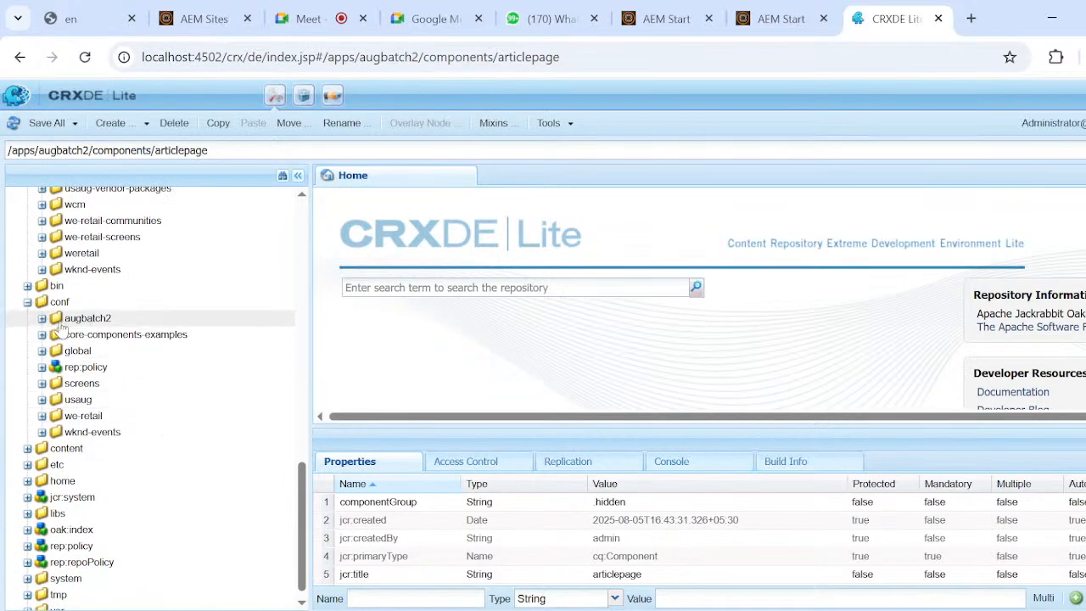
Expand usaug/settings/wcm under conf to examine its template and template type nodes.
left_click(41, 400)
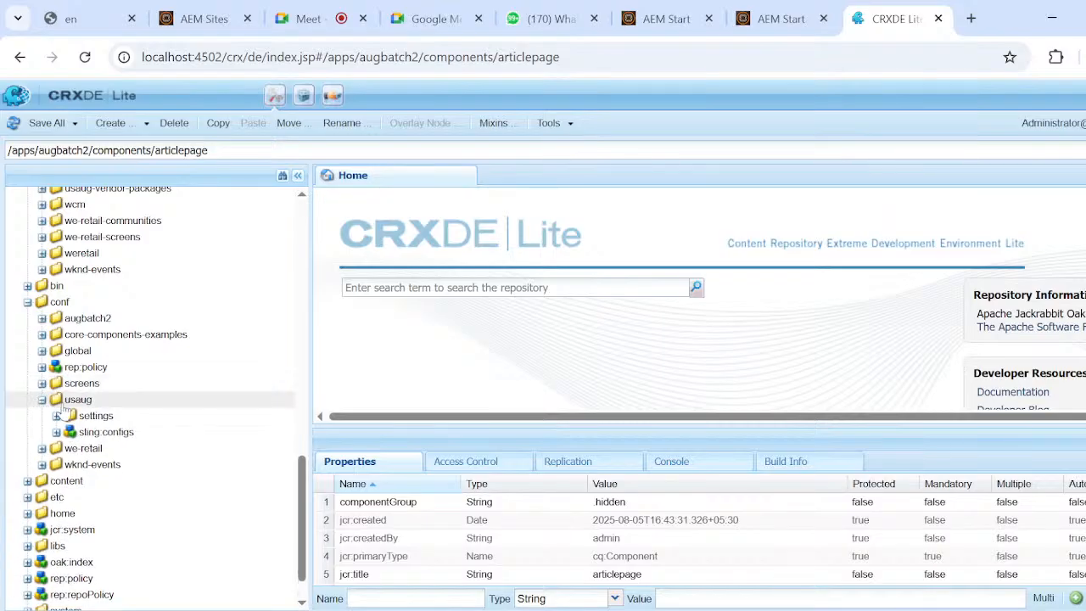
left_click(56, 417)
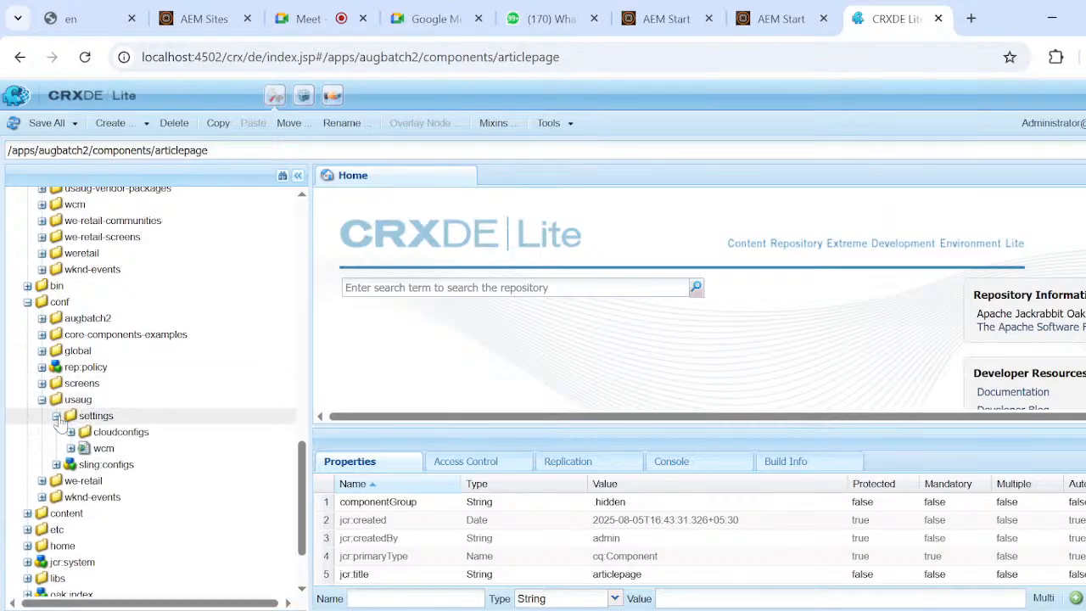
left_click(71, 450)
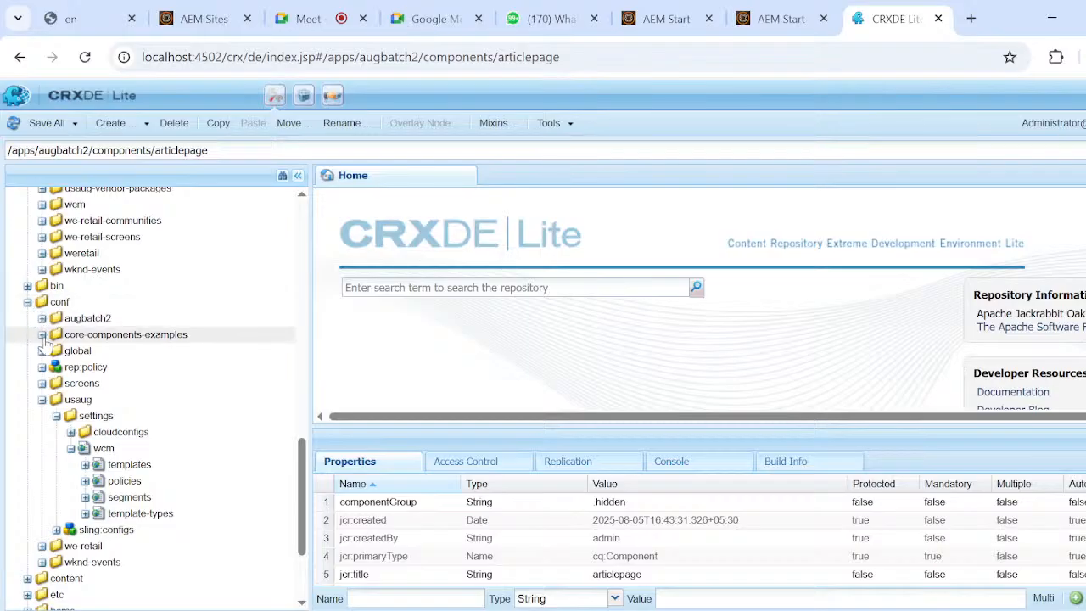
Collapse usaug, expand conf/augbatch2/settings/wcm/template-types down to the page node's children, and copy the page node.
left_click(43, 400)
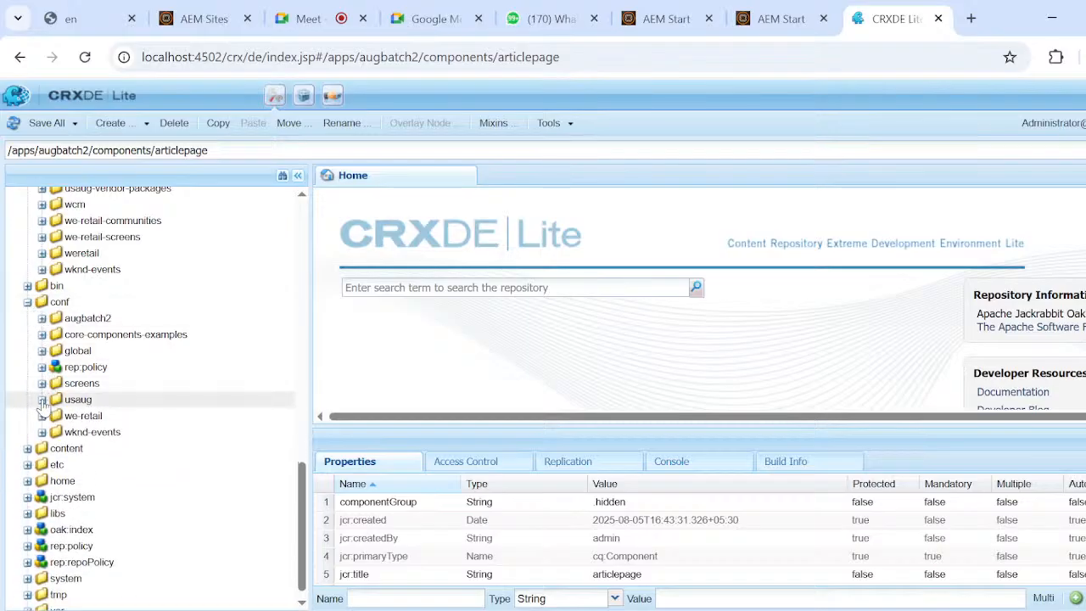
left_click(42, 319)
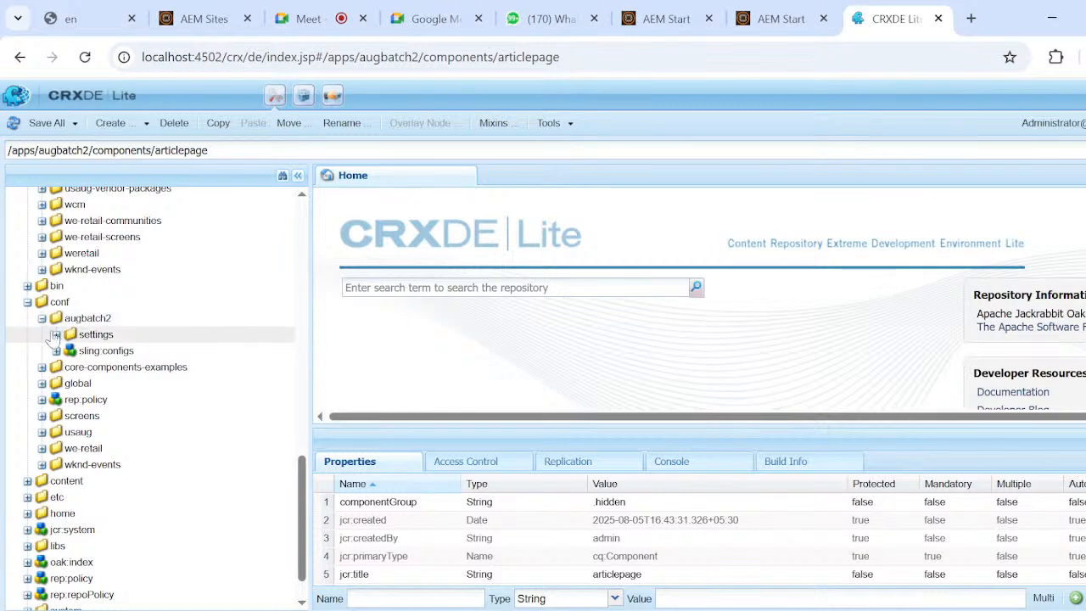
left_click(56, 335)
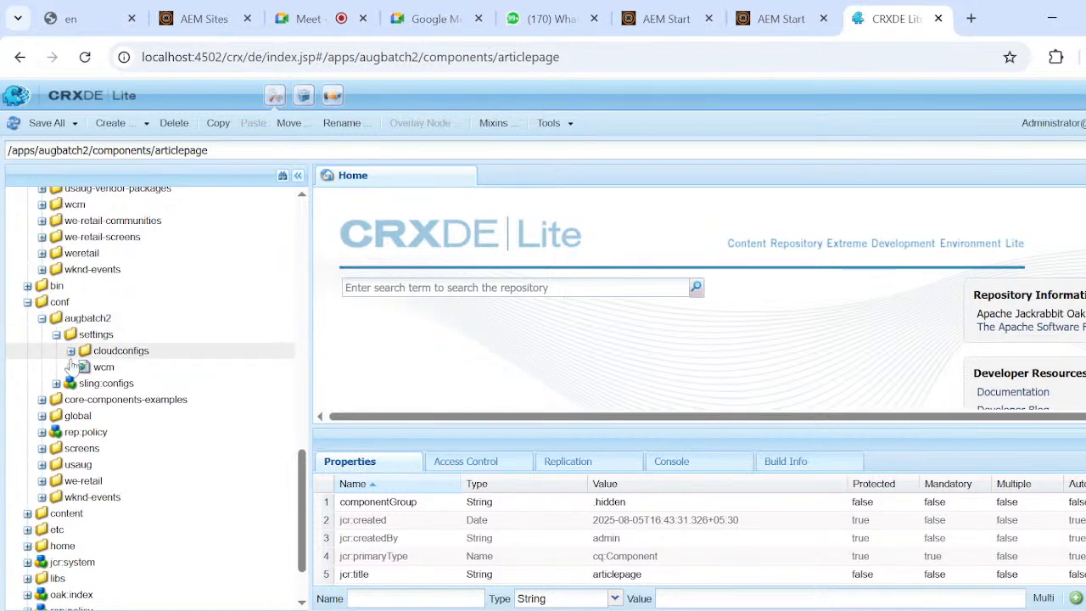
left_click(71, 366)
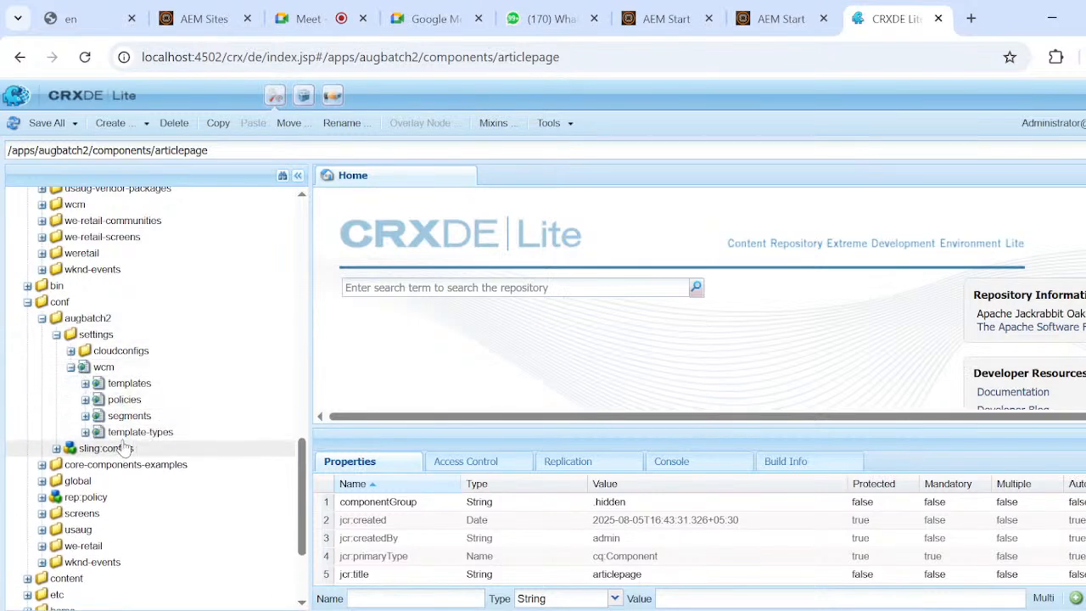
left_click(84, 432)
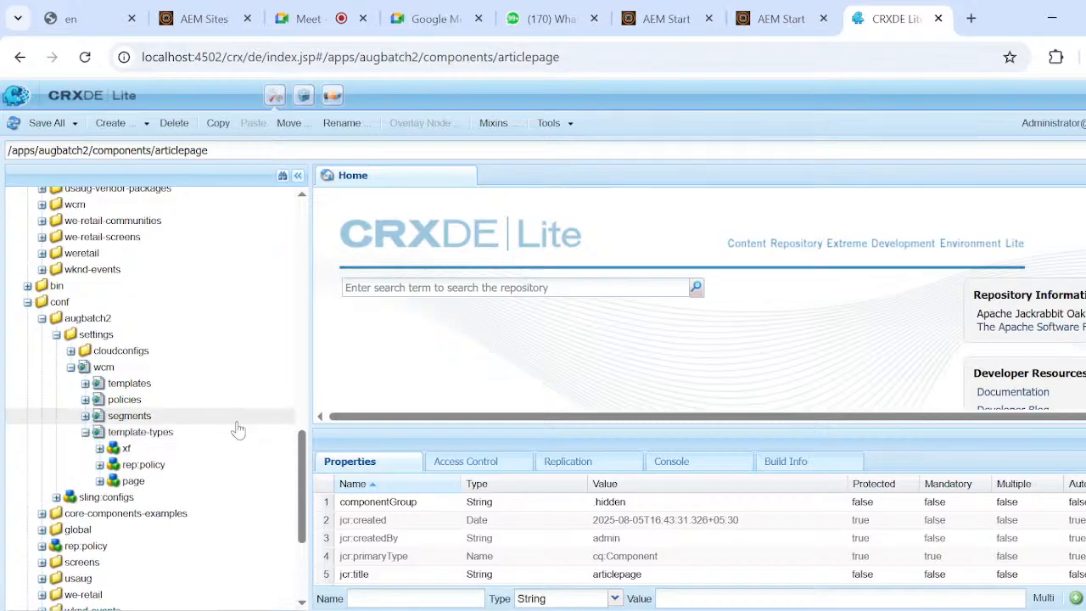
scroll(238, 432, "down", 1)
double_click(136, 411)
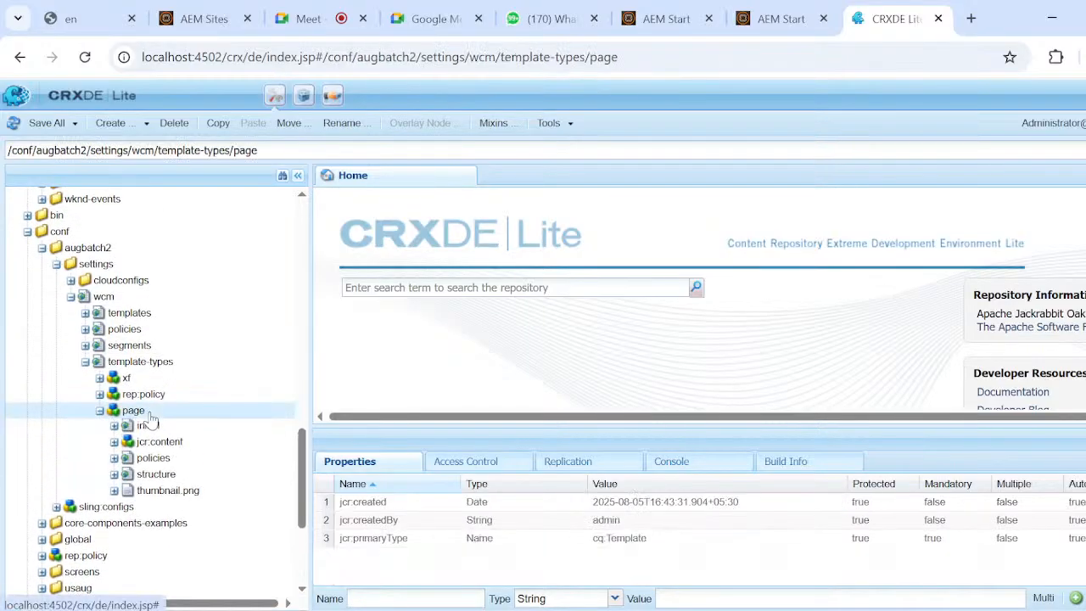
right_click(149, 416)
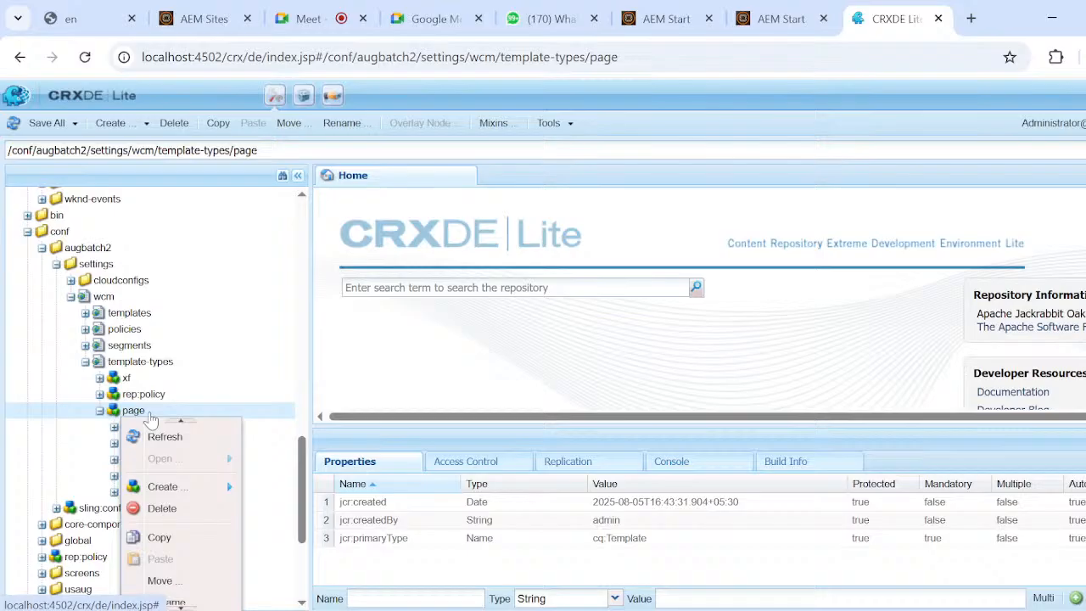
left_click(168, 540)
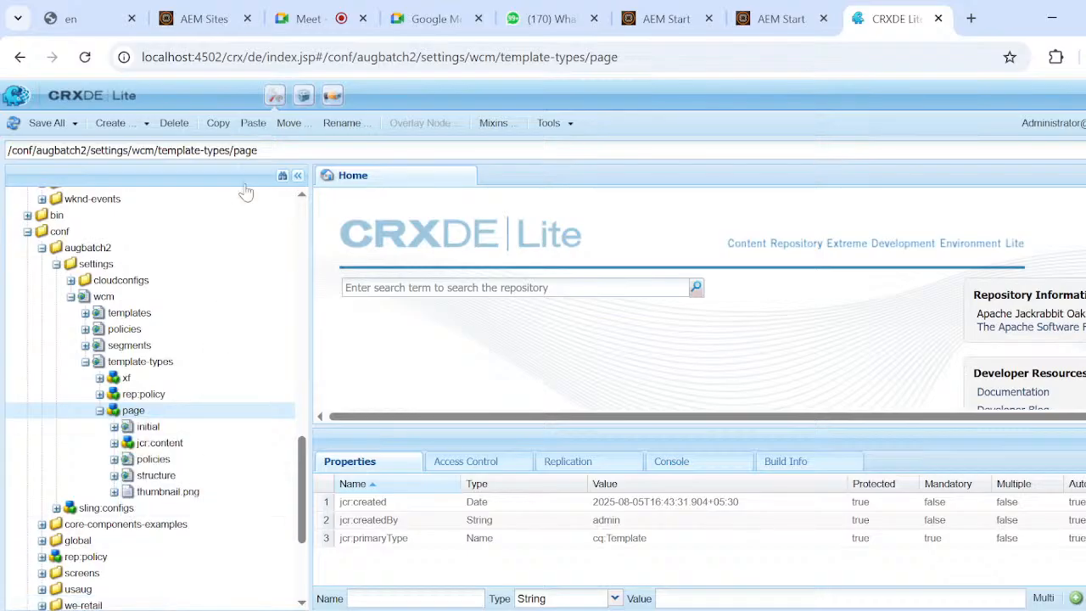
Copy the page template type's repository path, switch to Notepad and paste it under "2.template type".
left_click(264, 151)
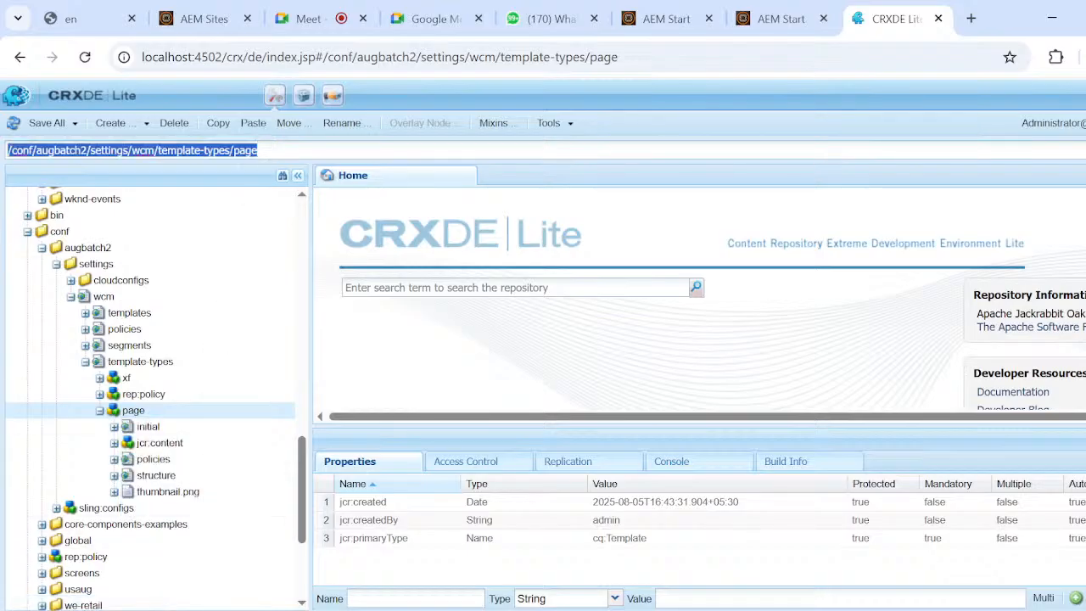
key("alt+Tab")
key("super+Tab")
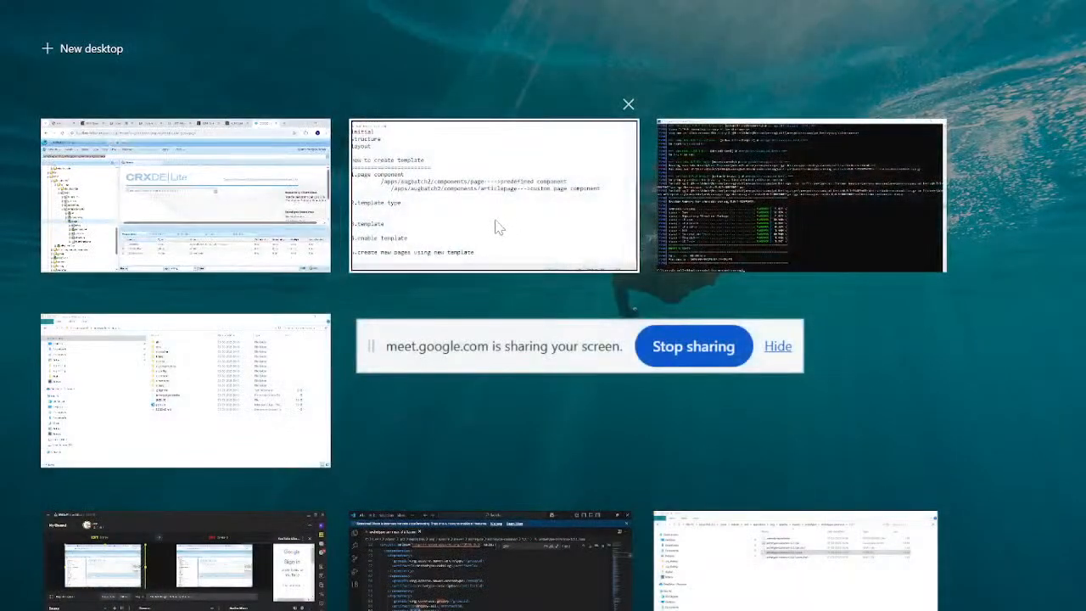
left_click(496, 224)
key("ctrl+v")
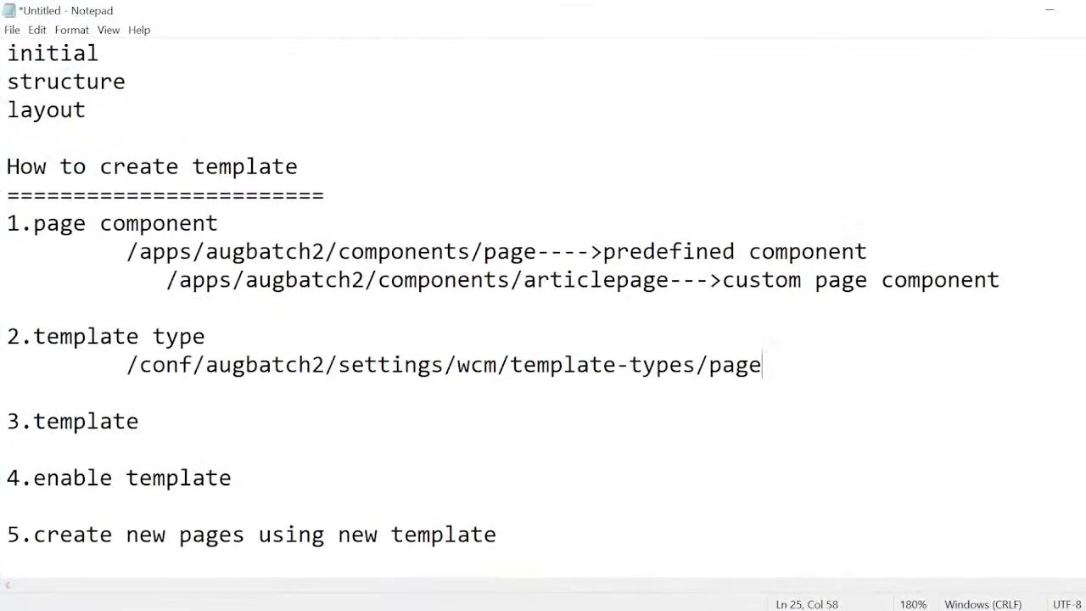
Annotate the pasted template type path with "-->predefined".
type("-->default")
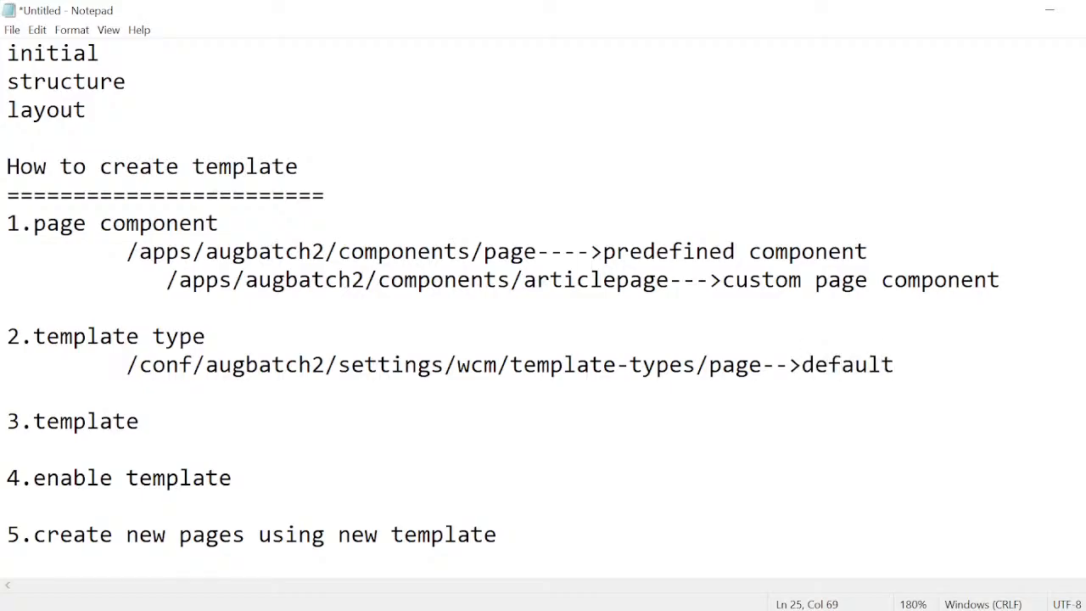
key("BackSpace")
key("BackSpace")
key("BackSpace")
key("BackSpace")
key("BackSpace")
key("BackSpace")
key("BackSpace")
type("pre")
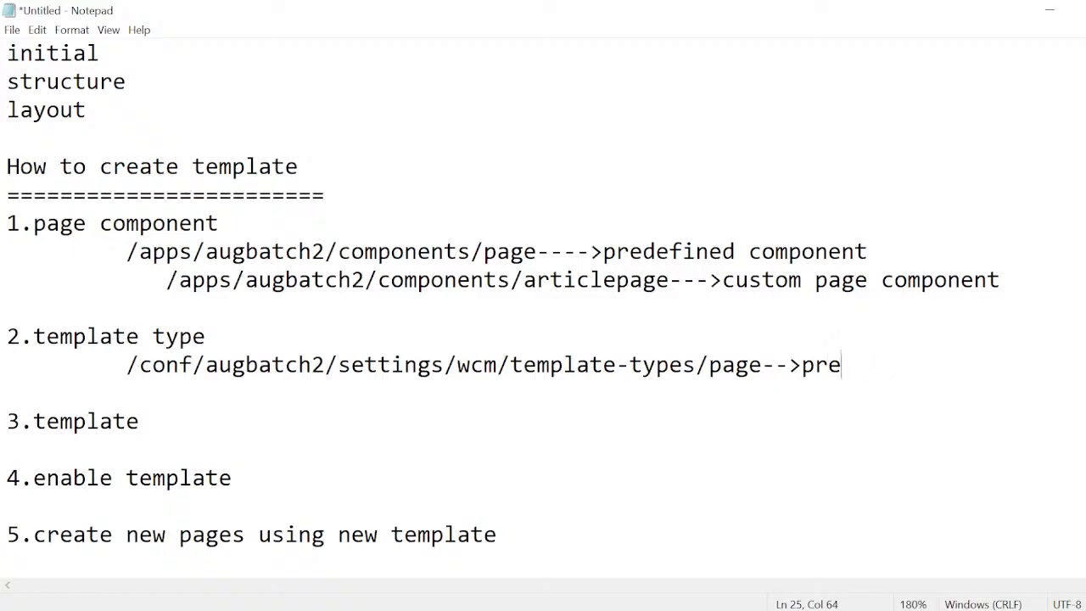
type("defined")
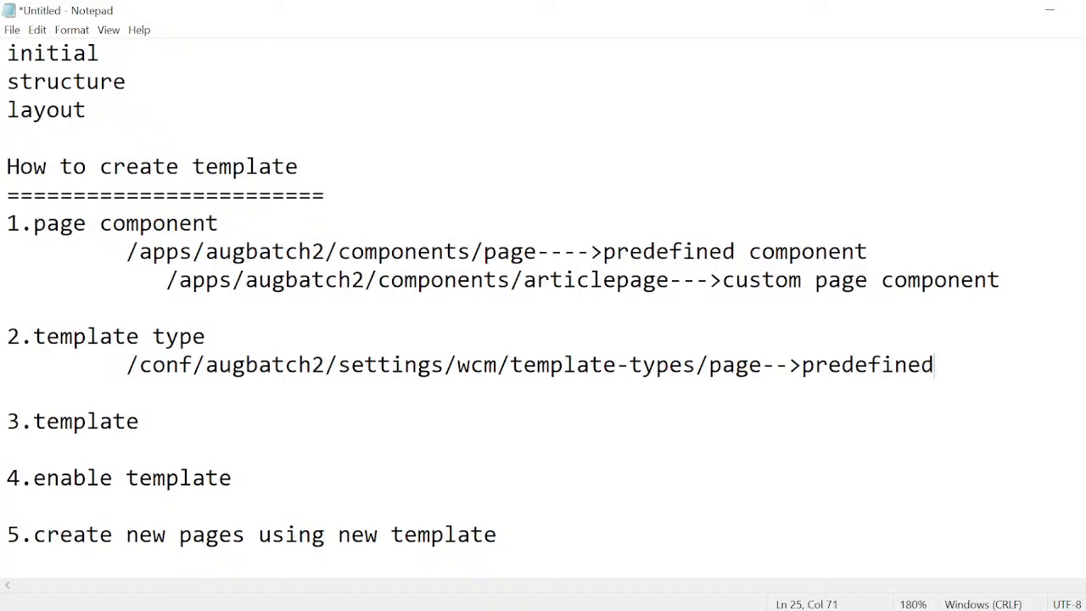
Switch back to CRXDE Lite in Chrome, copy the page template type and paste the copy into augbatch2's template-types node.
key("alt+Tab")
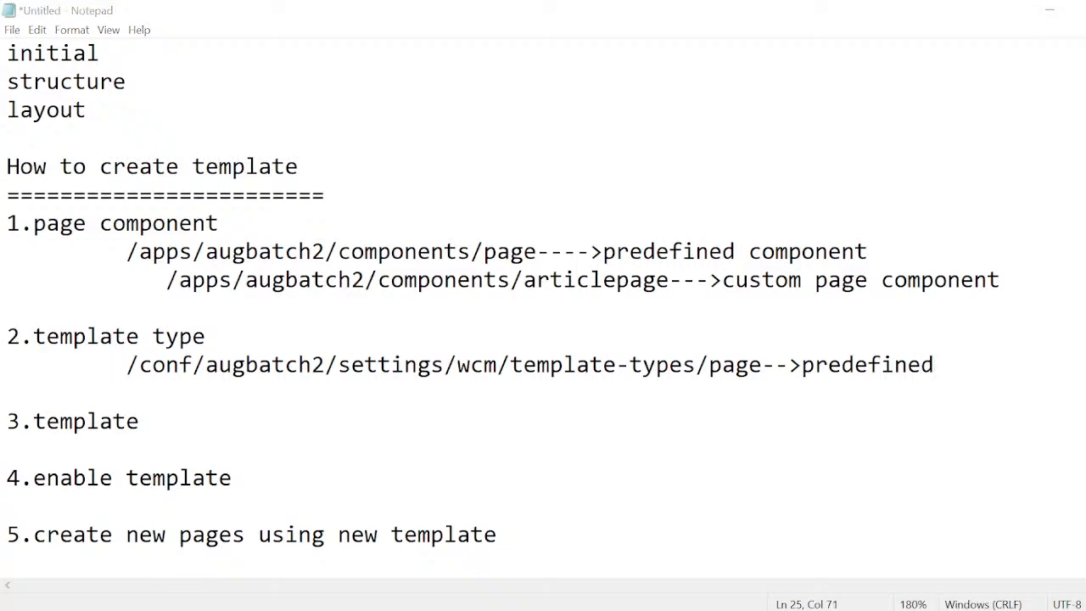
key("super+Tab")
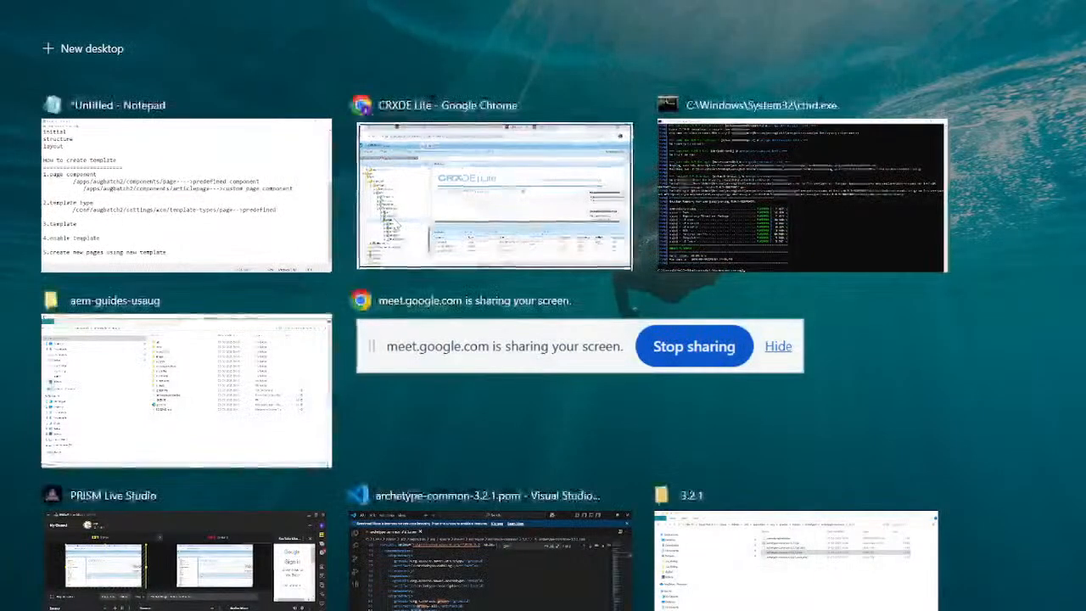
left_click(402, 251)
left_click(430, 355)
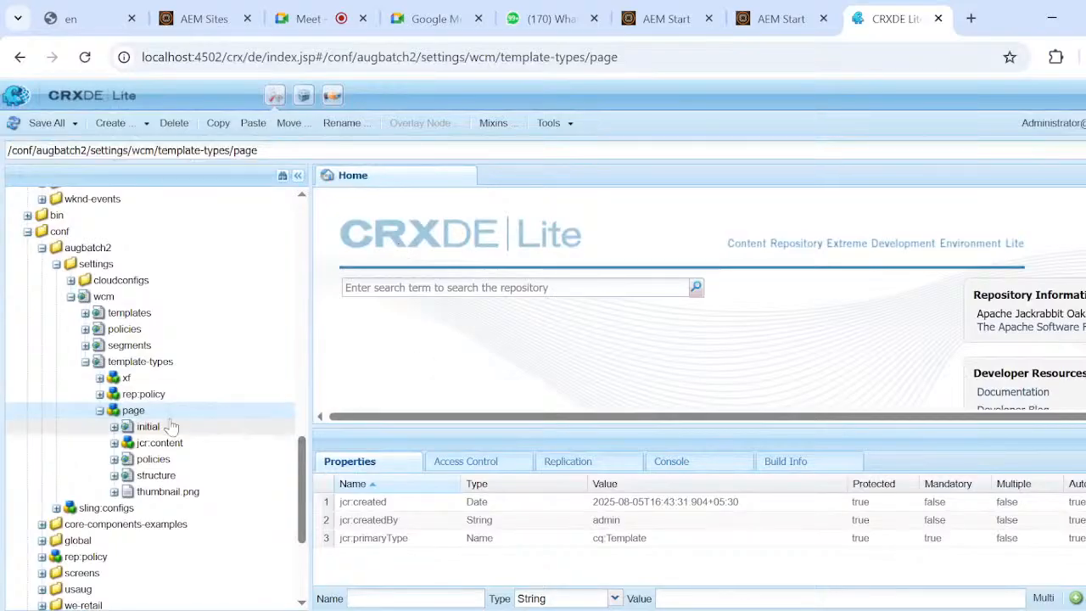
right_click(133, 414)
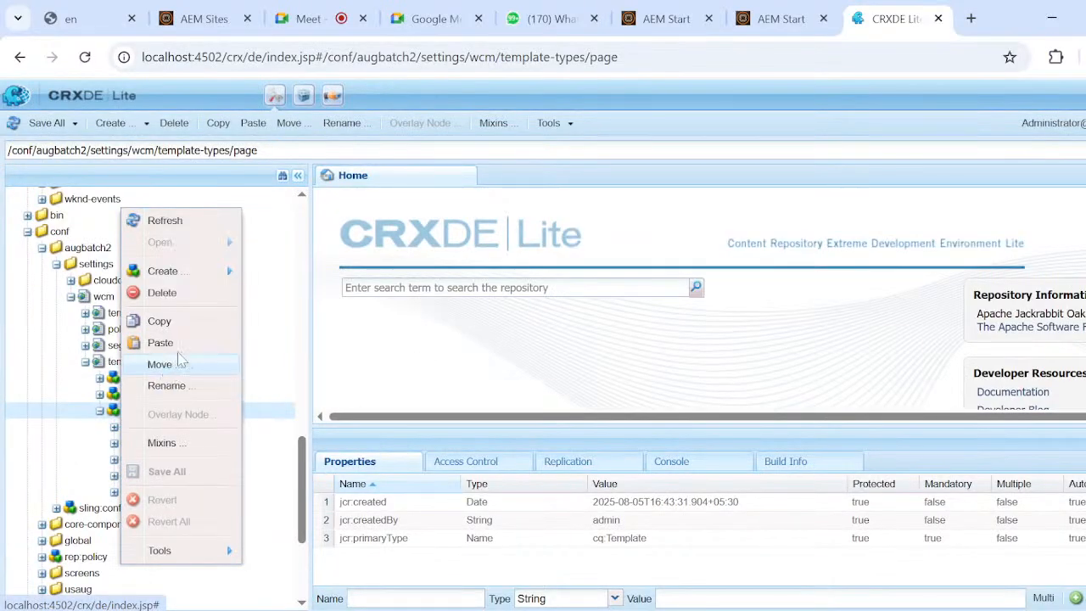
left_click(173, 323)
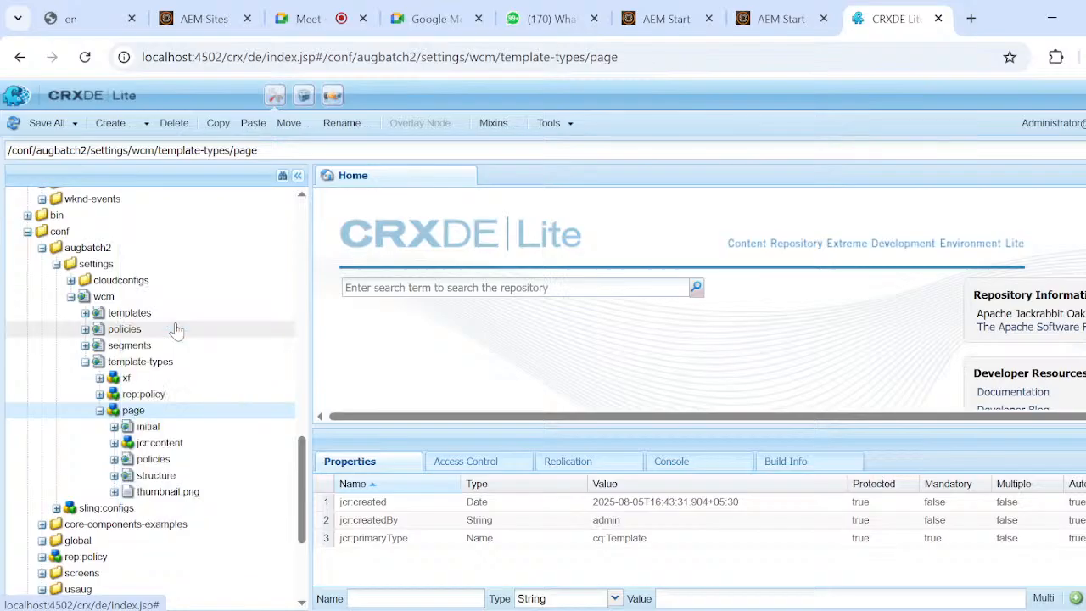
left_click(164, 371)
right_click(166, 370)
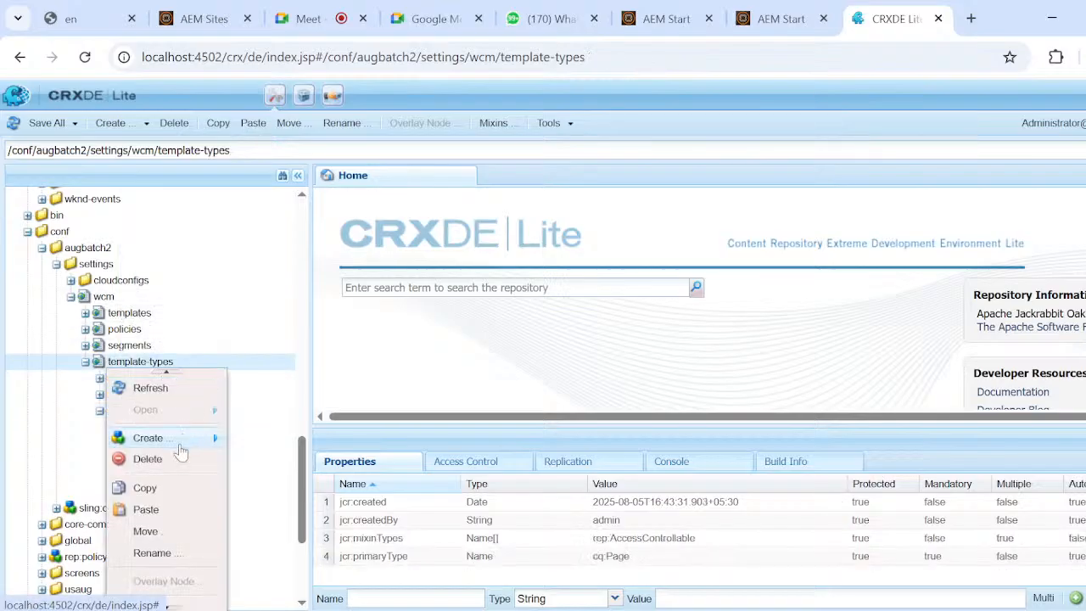
left_click(165, 510)
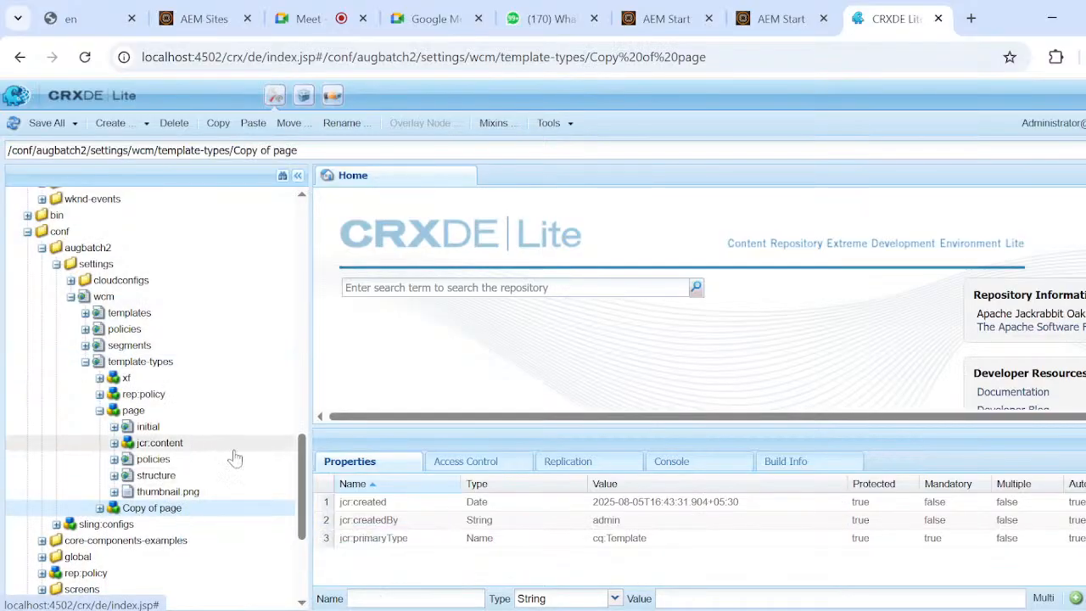
Rename the pasted copy of the page template type as articlepage.
double_click(199, 515)
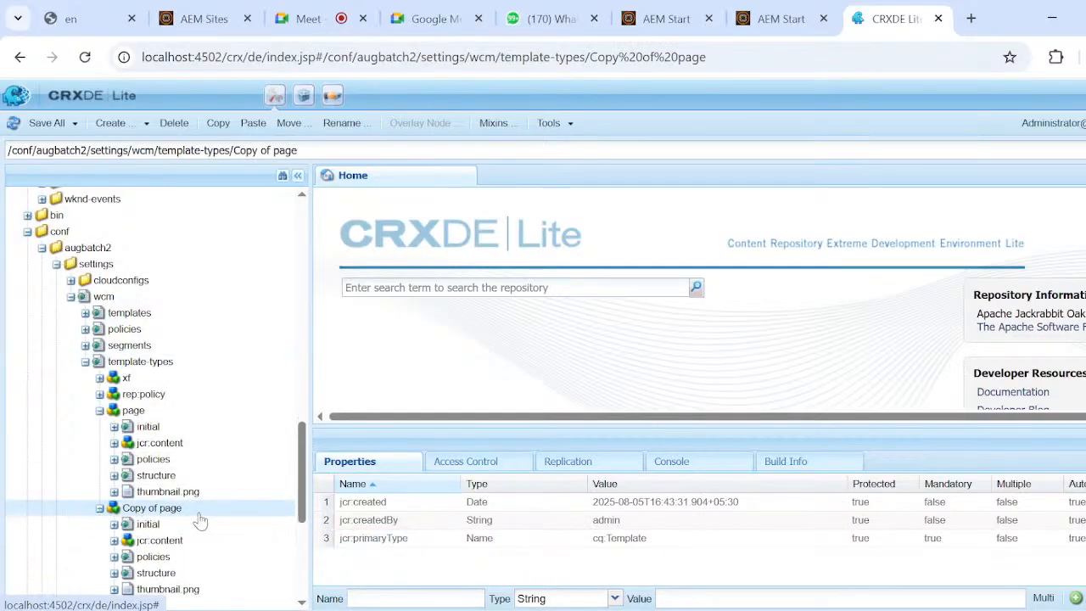
left_click(198, 514)
key("BackSpace")
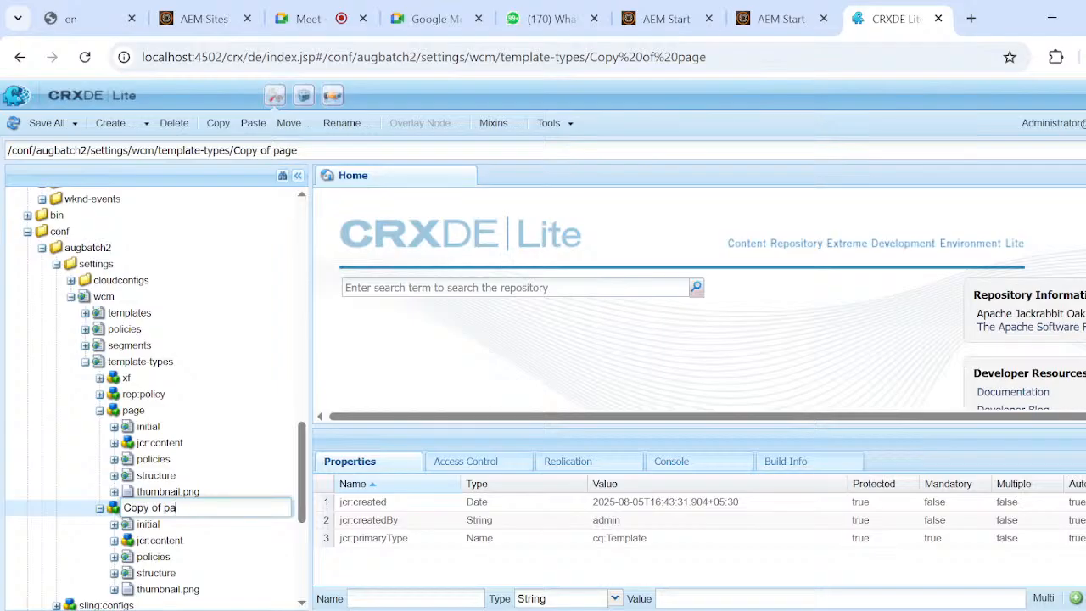
key("BackSpace")
type("articlepage")
key("Return")
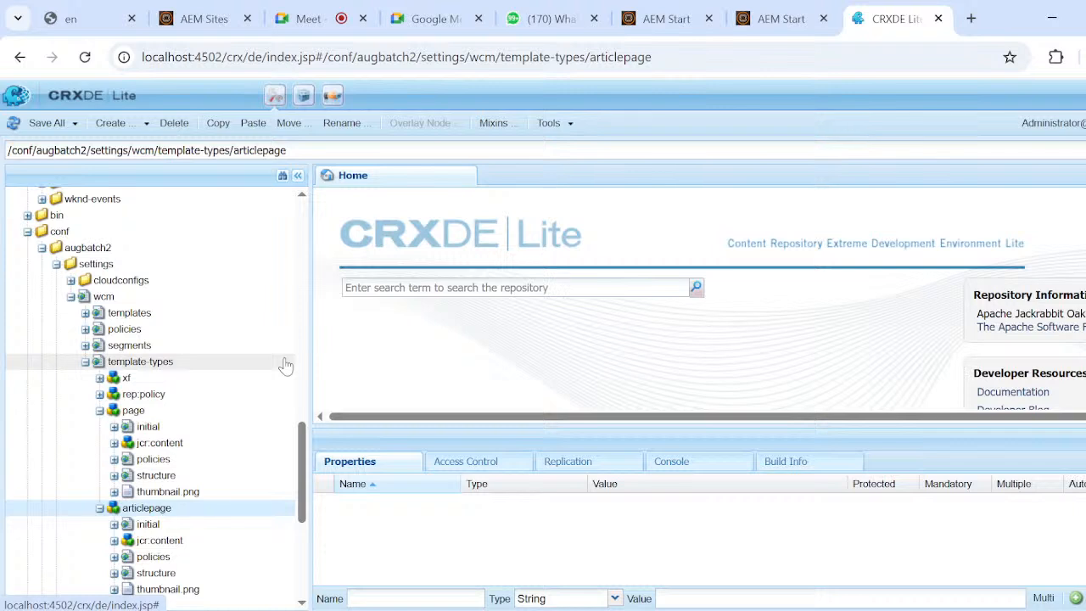
Delete the container node under initial/jcr:content/root of the articlepage template type.
scroll(204, 379, "down", 3)
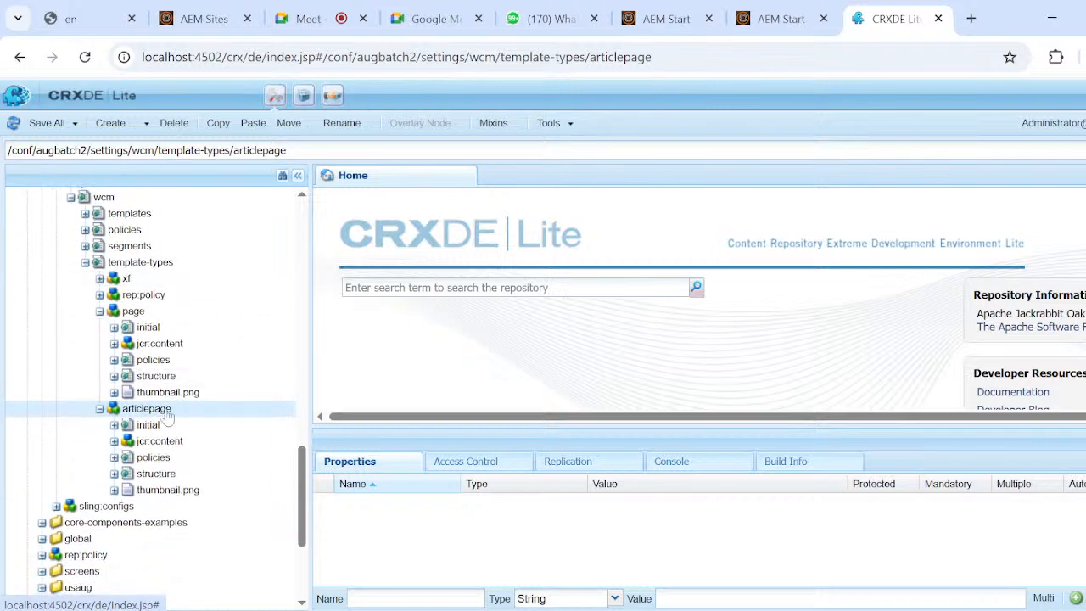
left_click(114, 425)
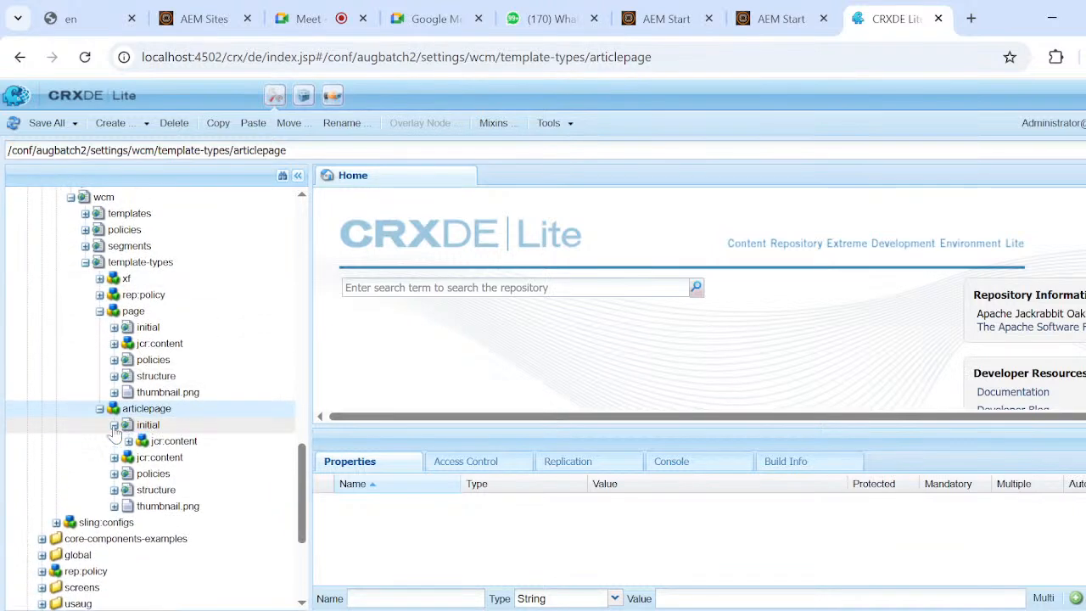
left_click(128, 441)
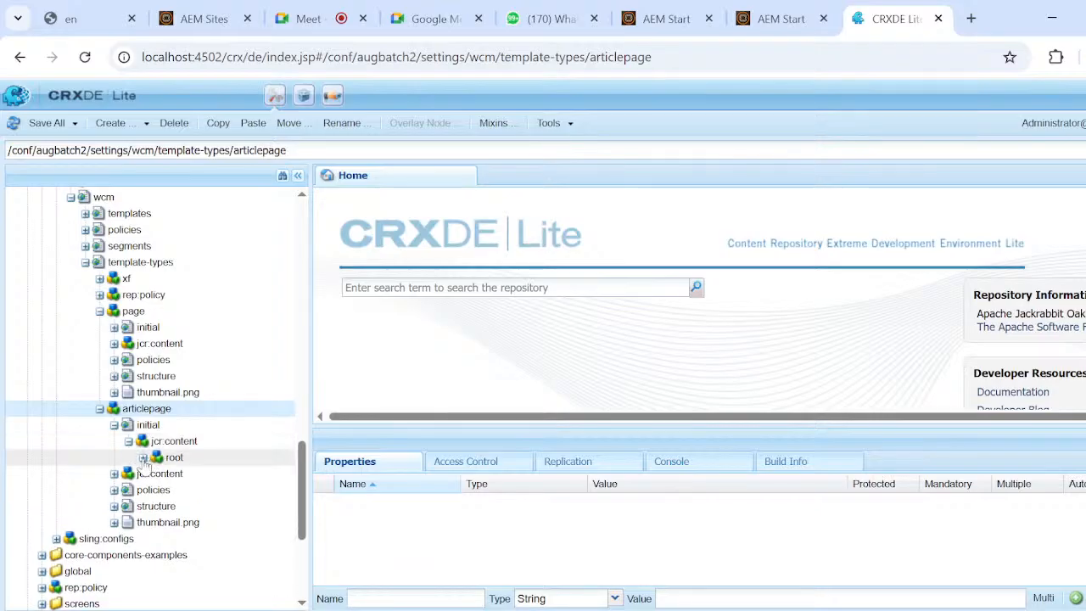
left_click(144, 458)
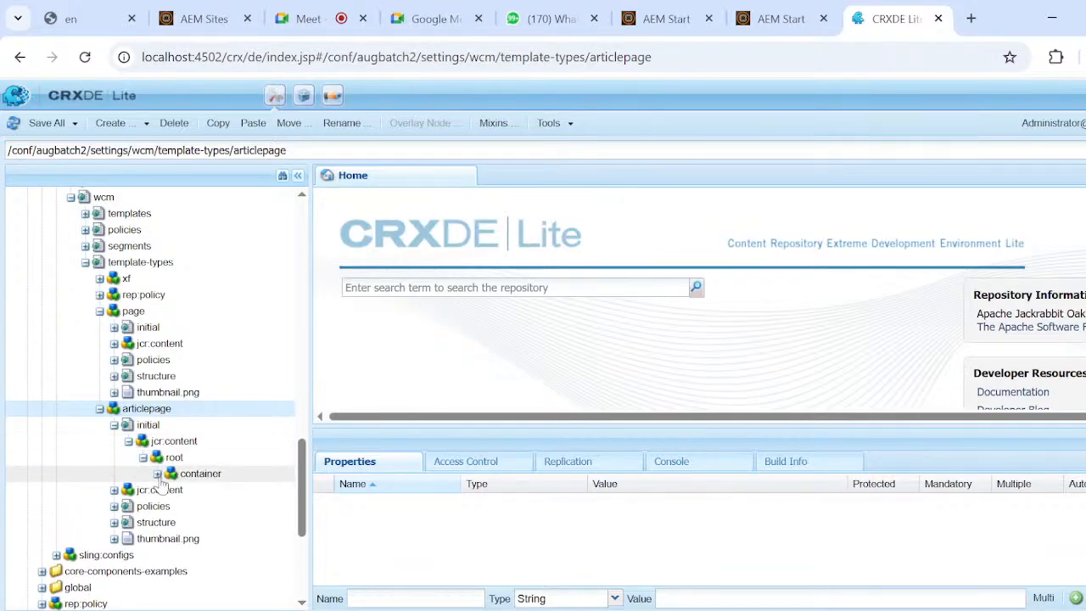
left_click(209, 476)
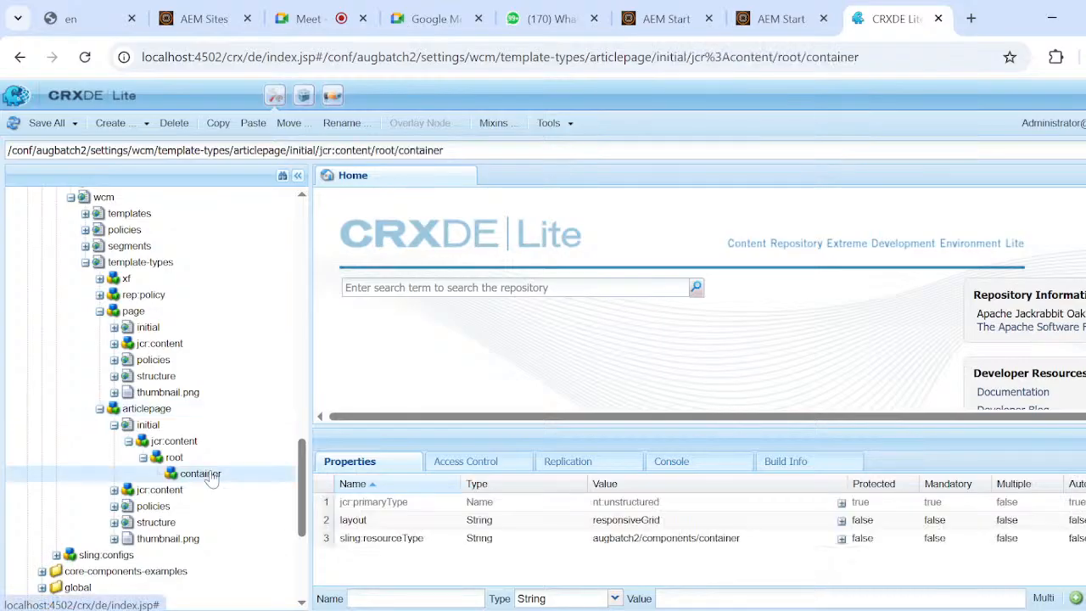
left_click(174, 123)
Delete the container node under structure/jcr:content/root of the articlepage template type.
scroll(251, 348, "down", 1)
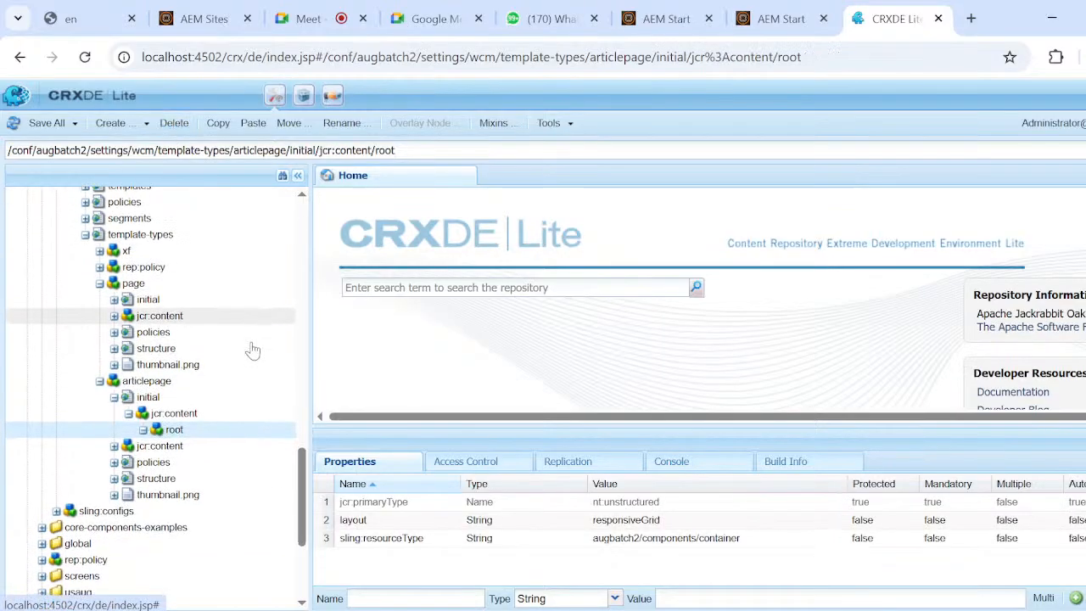
left_click(114, 478)
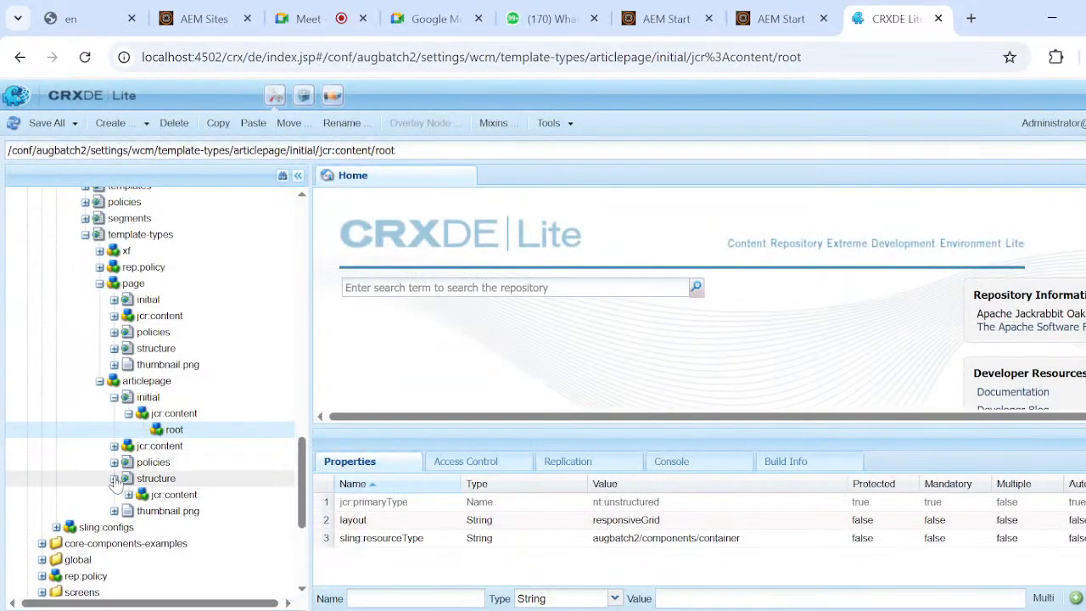
left_click(128, 494)
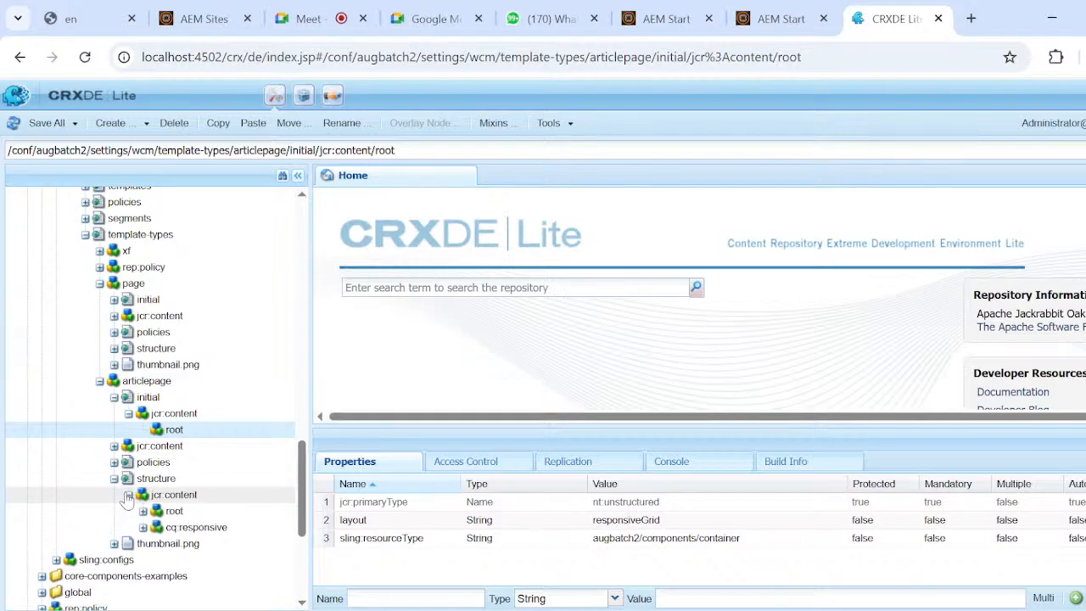
left_click(143, 511)
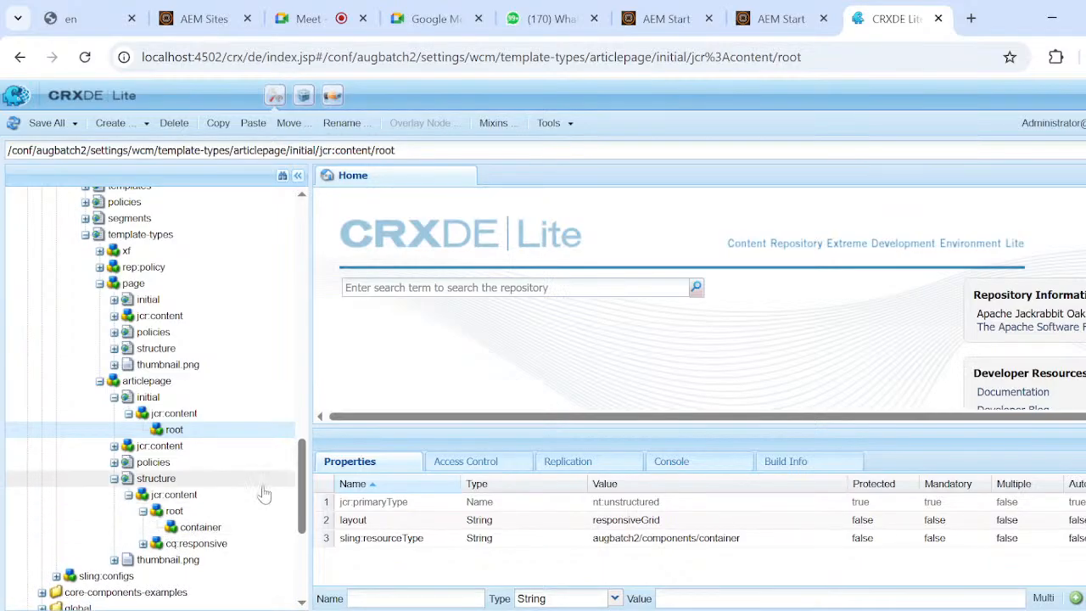
scroll(263, 490, "down", 2)
left_click(212, 444)
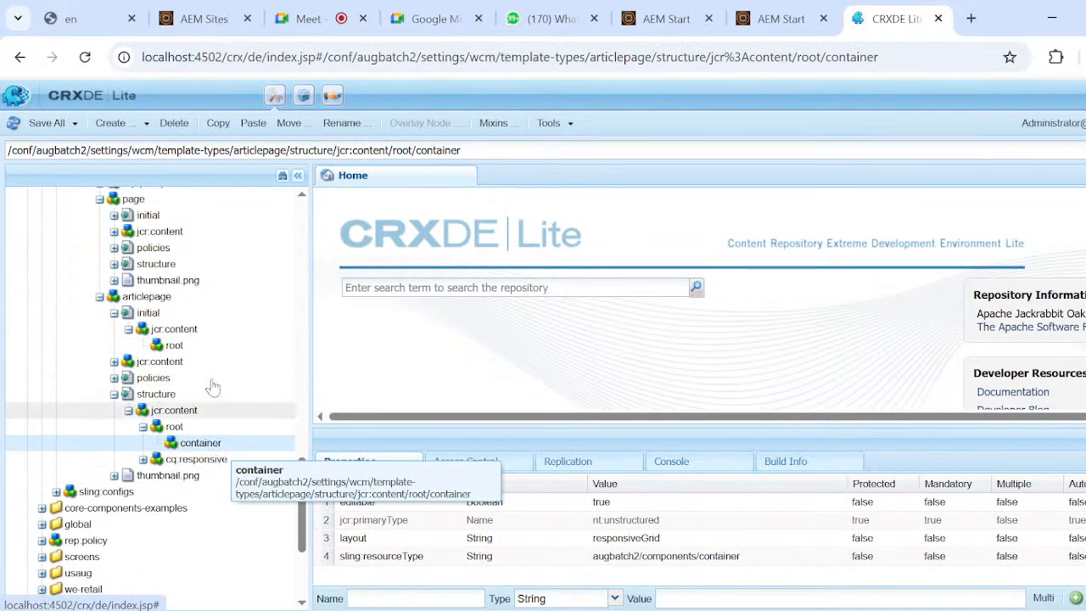
left_click(174, 124)
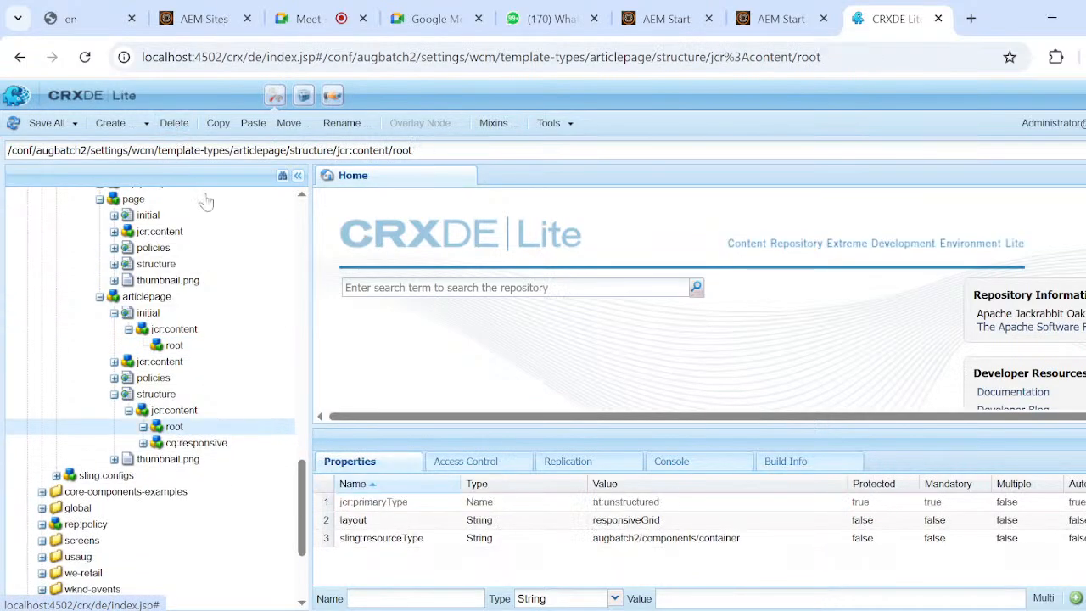
Save the container node deletions made in the articlepage template type.
left_click(48, 125)
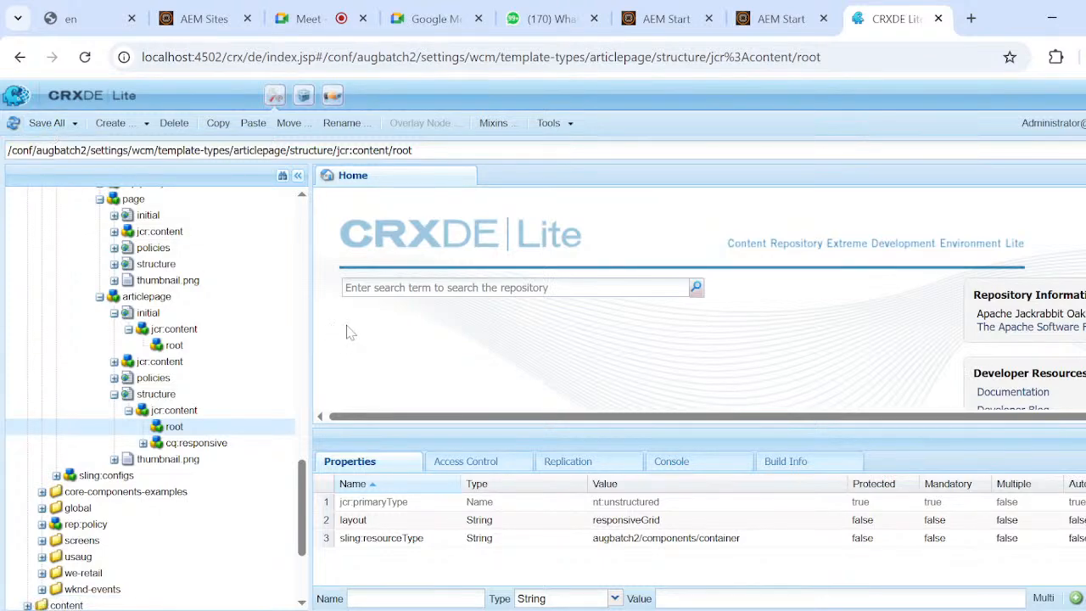
left_click_drag(302, 469, 316, 431)
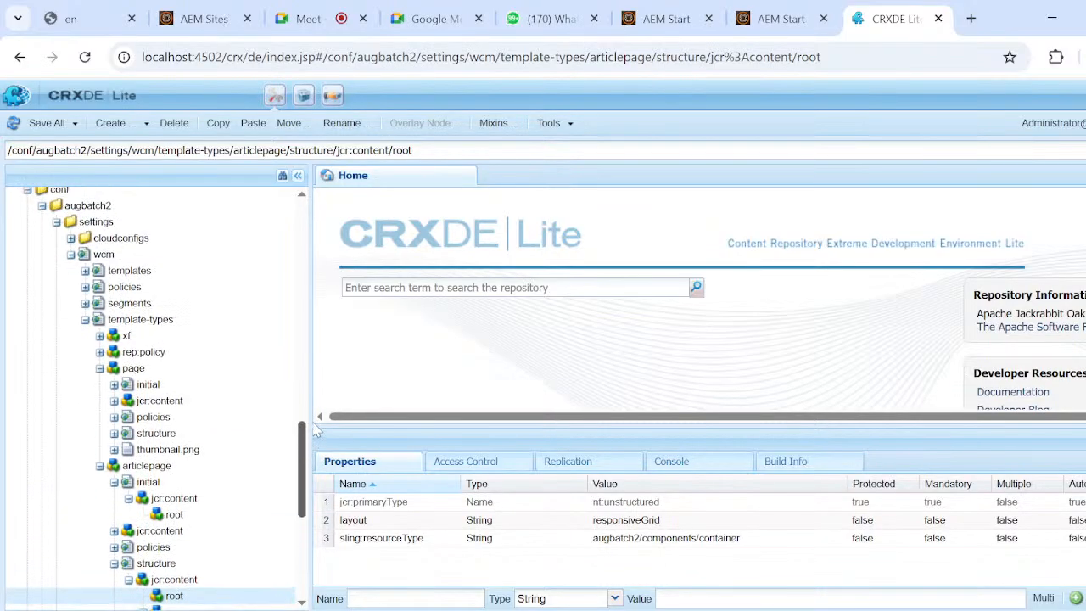
scroll(310, 429, "up", 1)
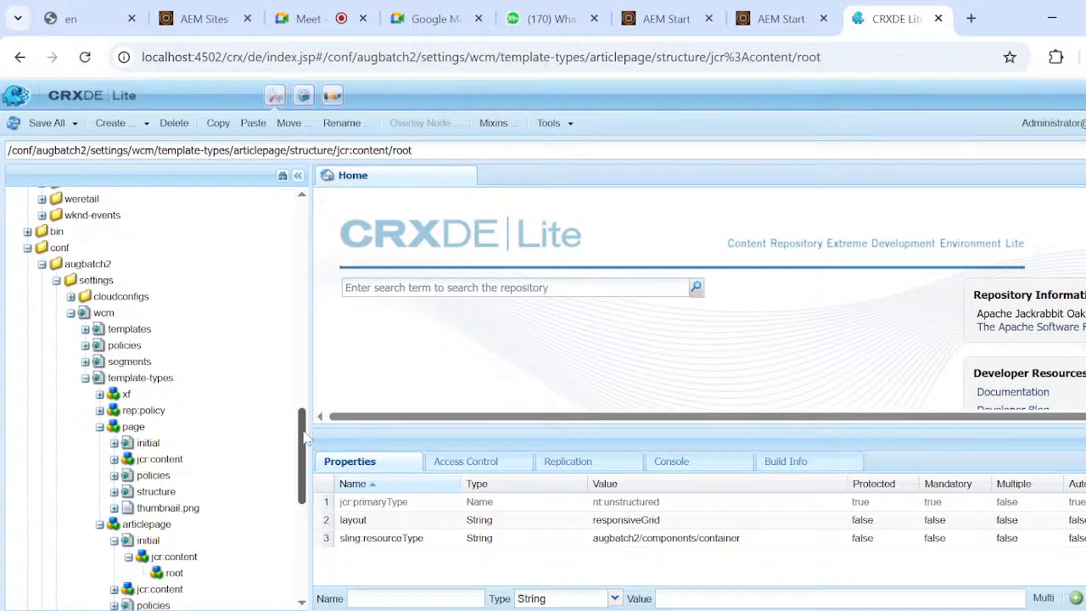
left_click_drag(303, 437, 310, 463)
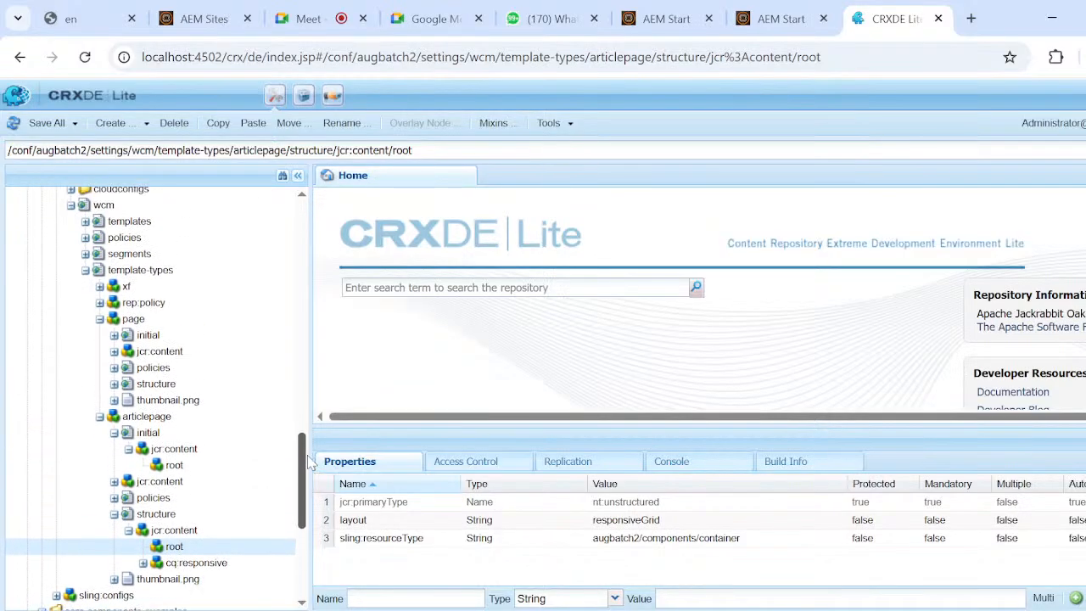
scroll(153, 399, "down", 1)
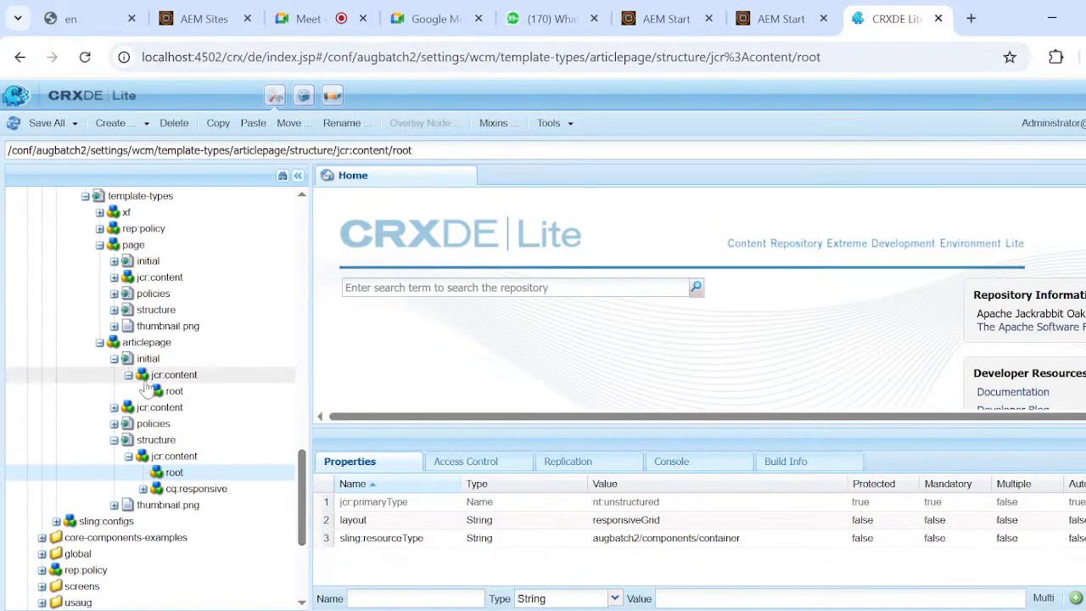
Set the jcr:title of the articlepage template type's jcr:content node to articlepage and save the change.
left_click(114, 359)
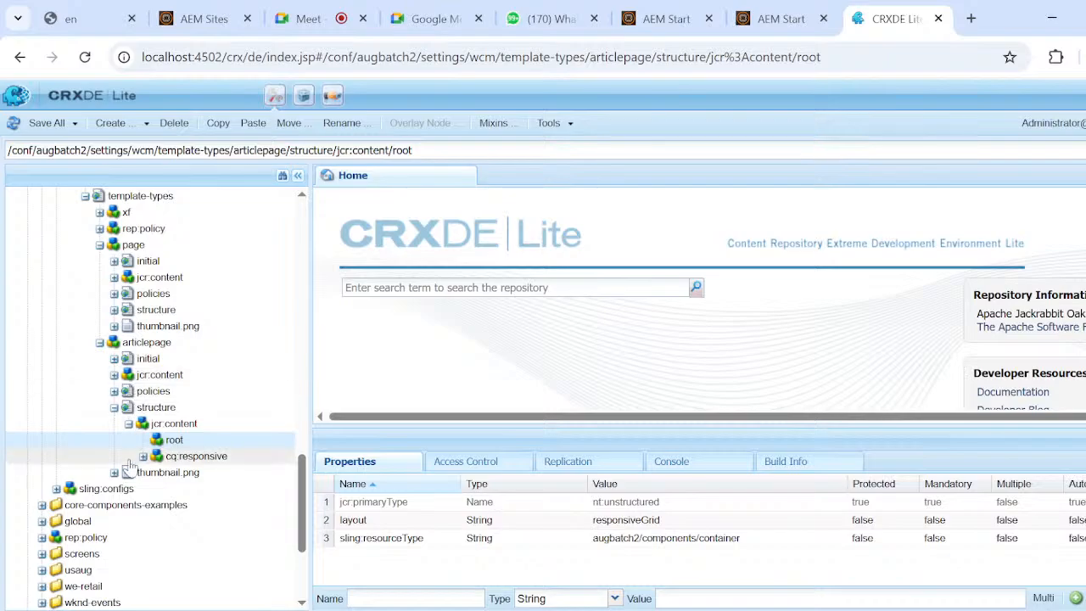
left_click(157, 375)
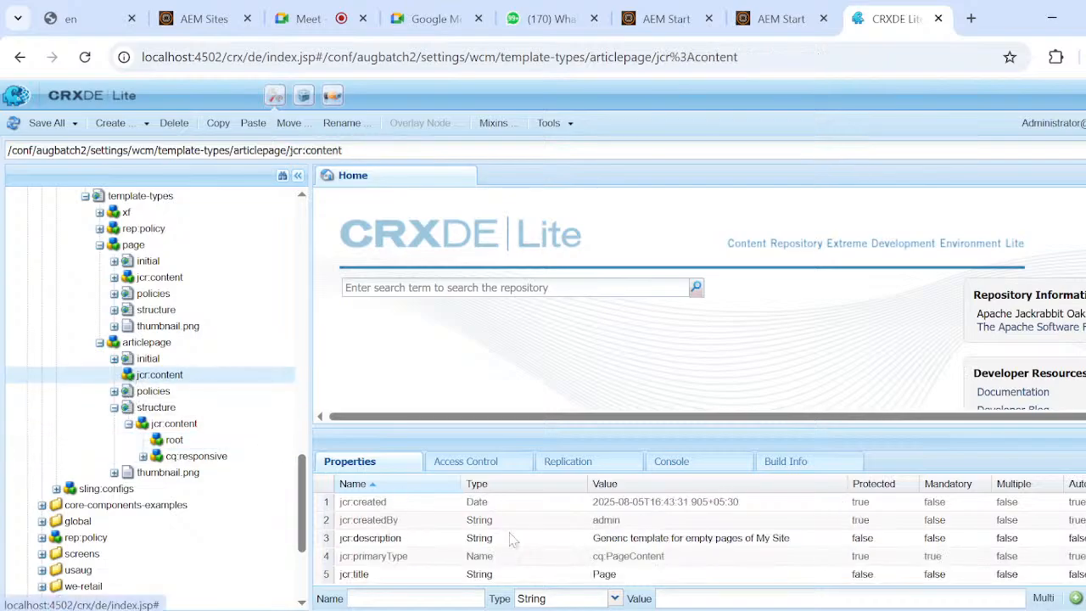
double_click(630, 576)
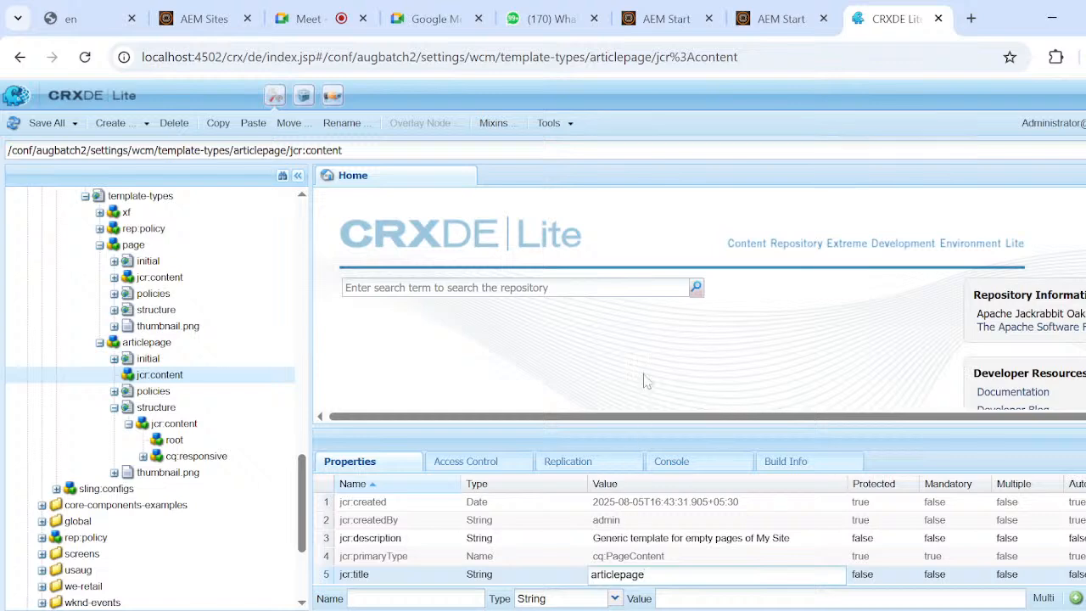
key("Return")
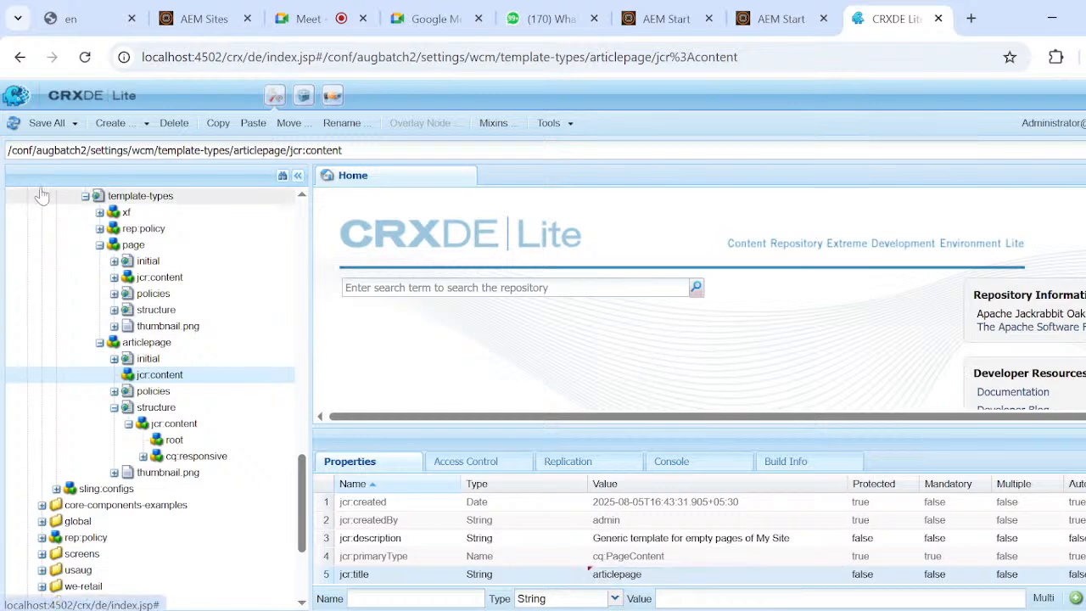
left_click(45, 128)
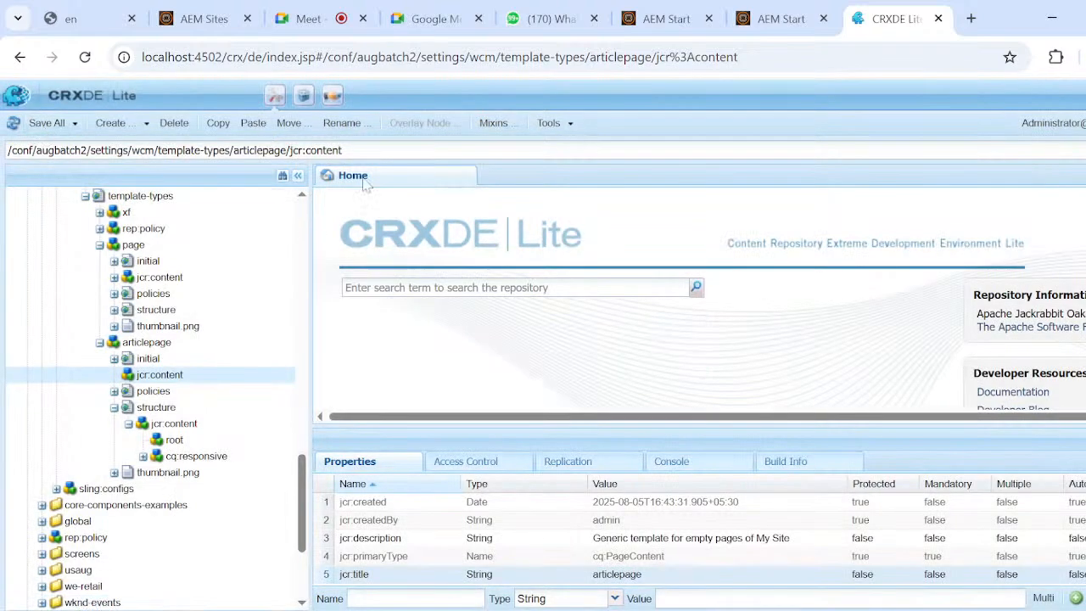
Copy the repository path of the articlepage template type and switch to the Notepad notes.
left_click(146, 343)
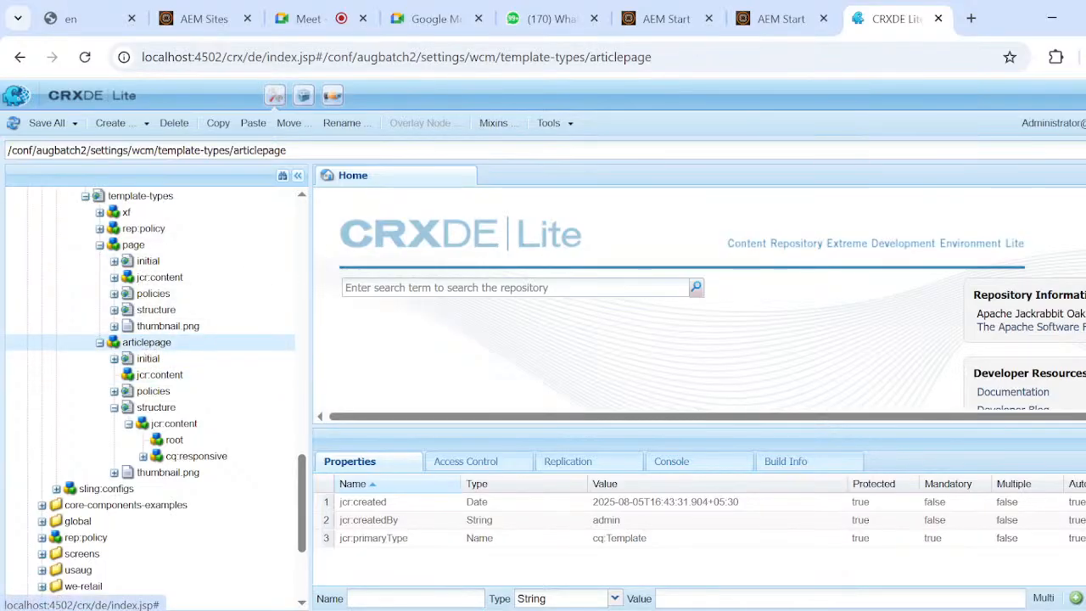
left_click(222, 150)
key("ctrl+c")
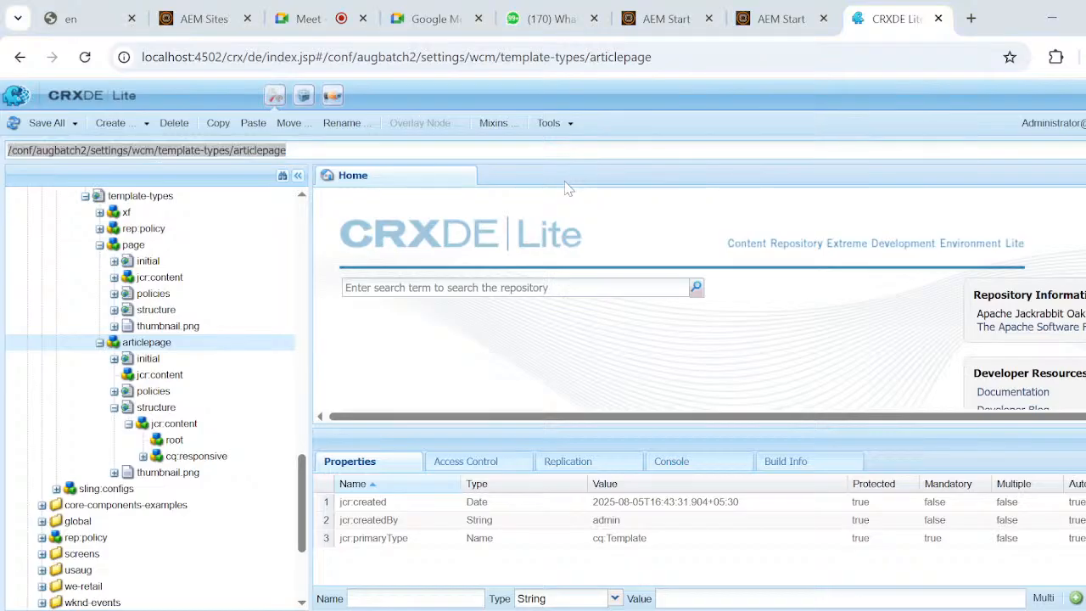
key("super+Tab")
left_click(550, 218)
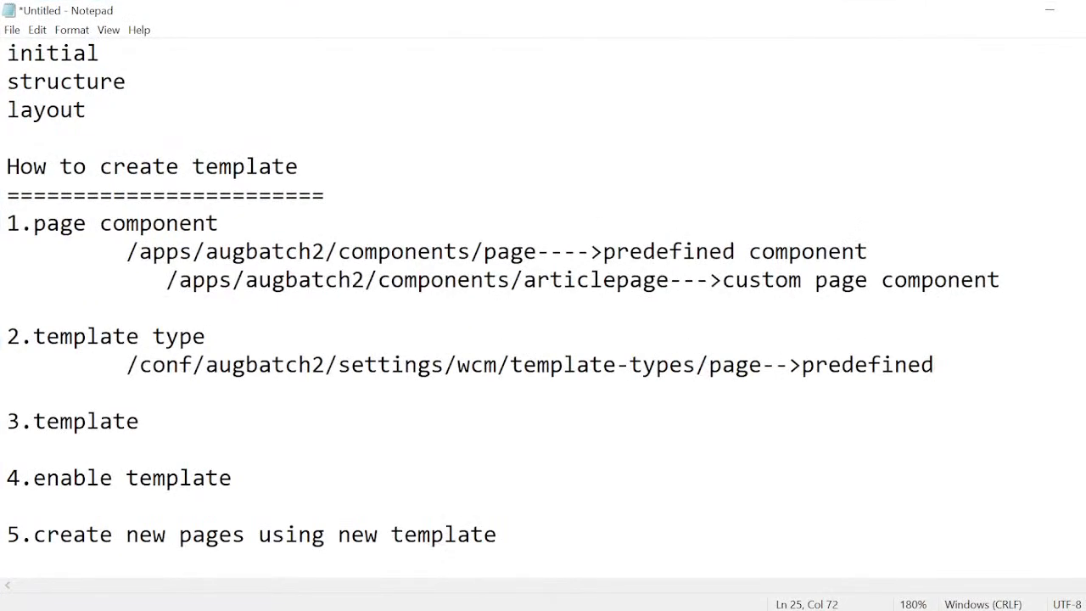
Label the page path as predefined templatetype and add the line "/conf/augbatch2/settings/wcm/template-types/articlepage-->custom templatetype" below it.
type("template ")
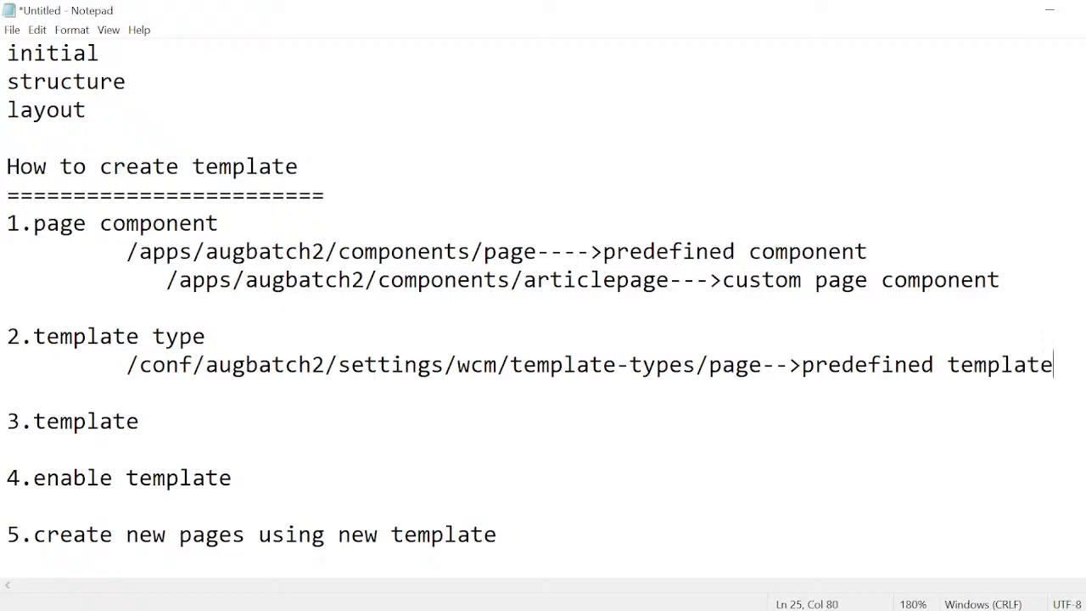
type("typ")
key("Return")
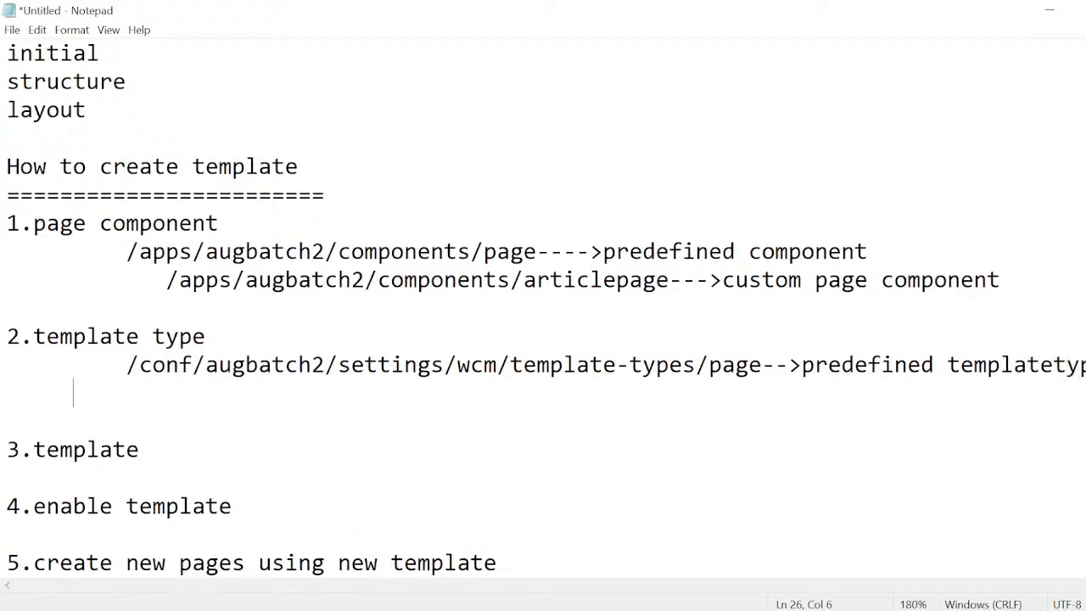
key("ctrl+v")
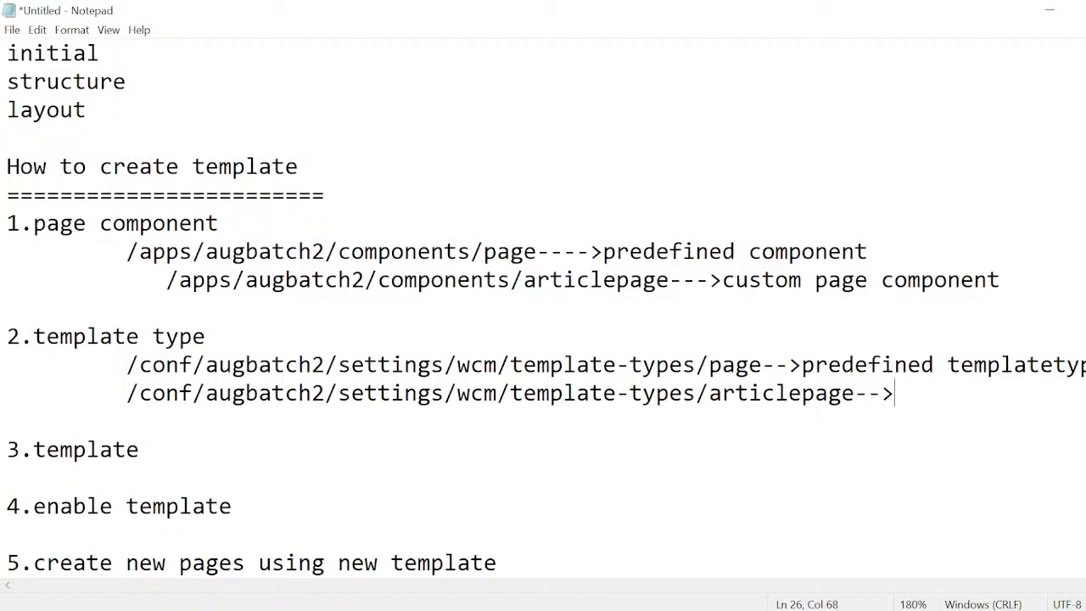
type("-->custom templa")
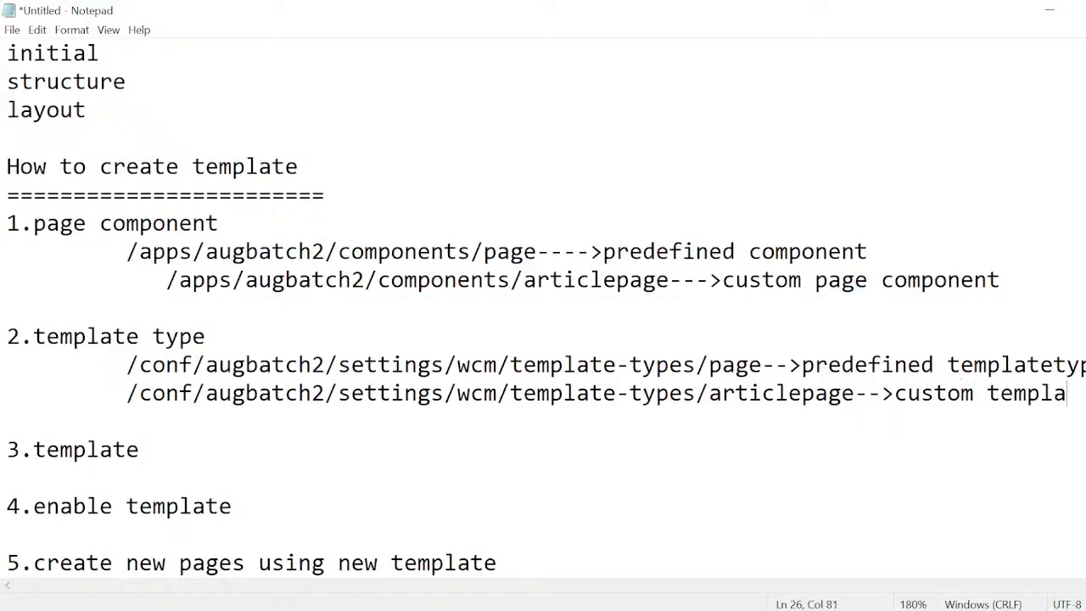
type("tetype")
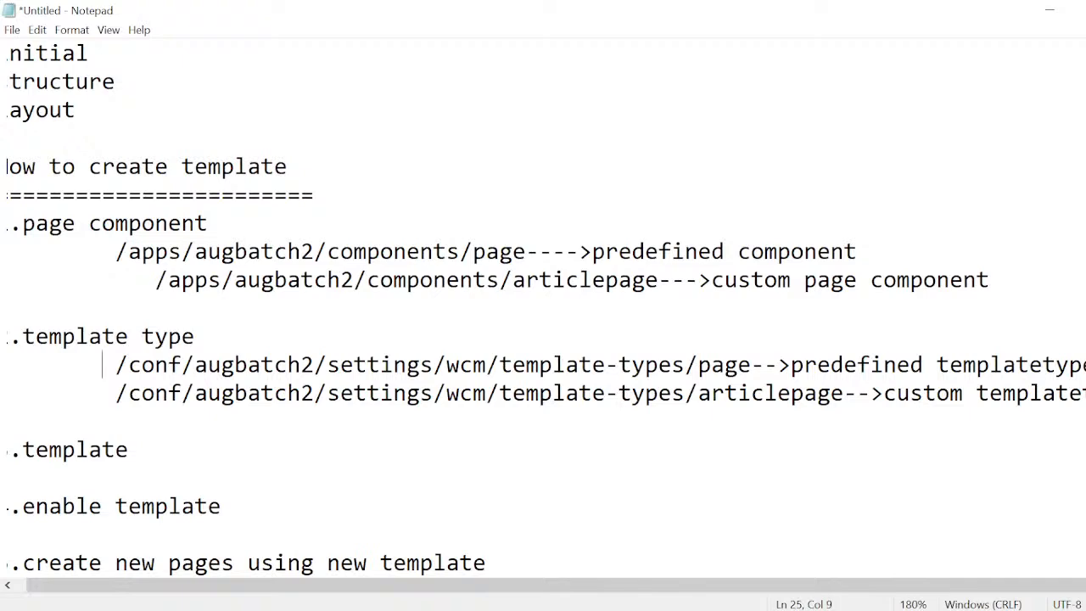
left_click_drag(102, 364, 234, 365)
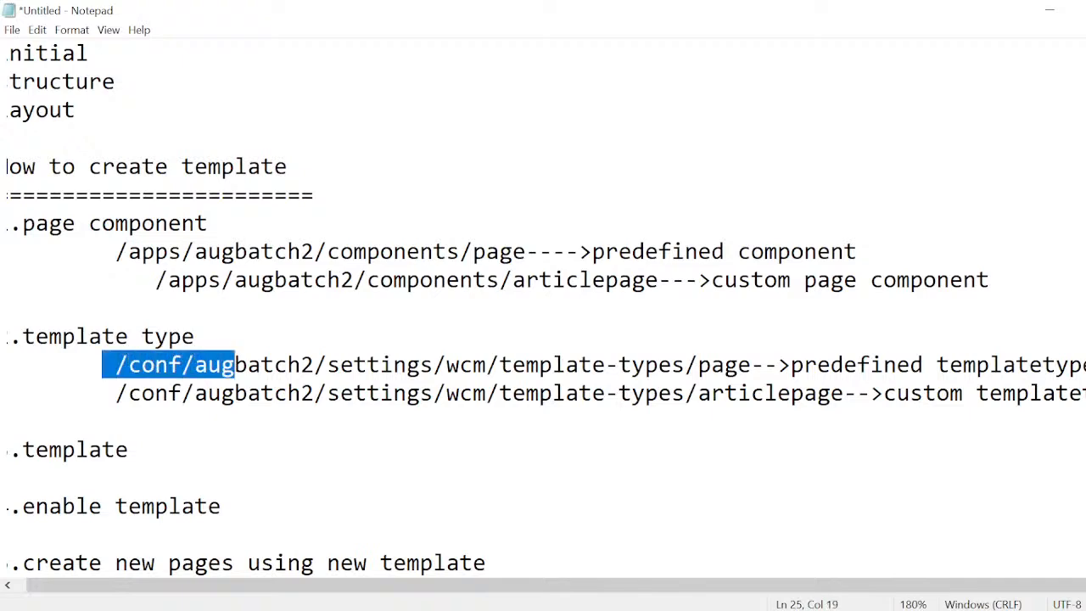
Switch to Chrome and open the AEM start page at localhost:4502/aem/start.html in a new tab.
key("super+Tab")
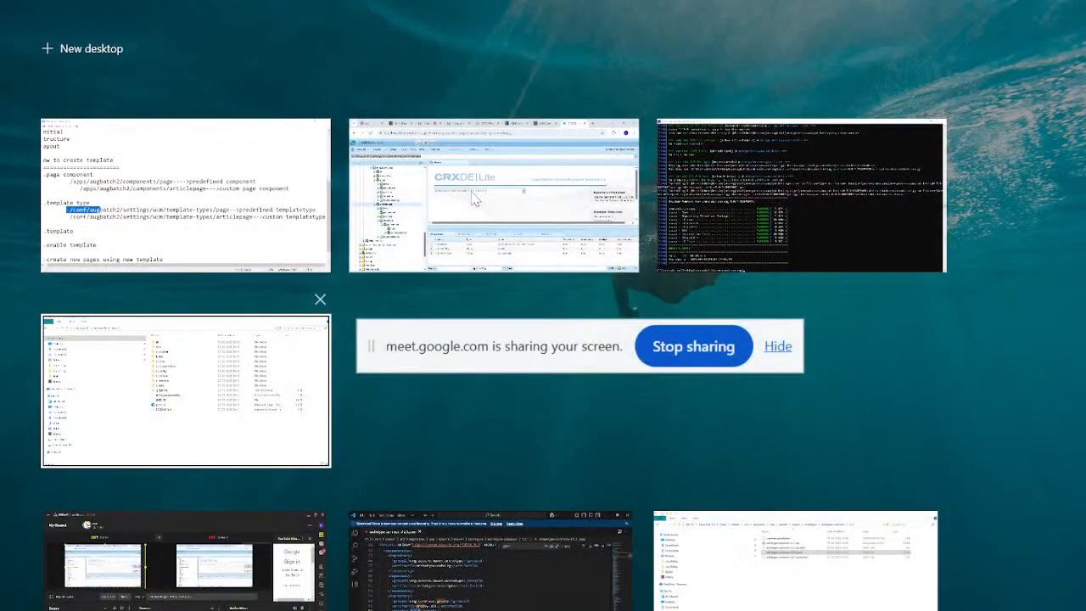
left_click(473, 197)
key("ctrl+t")
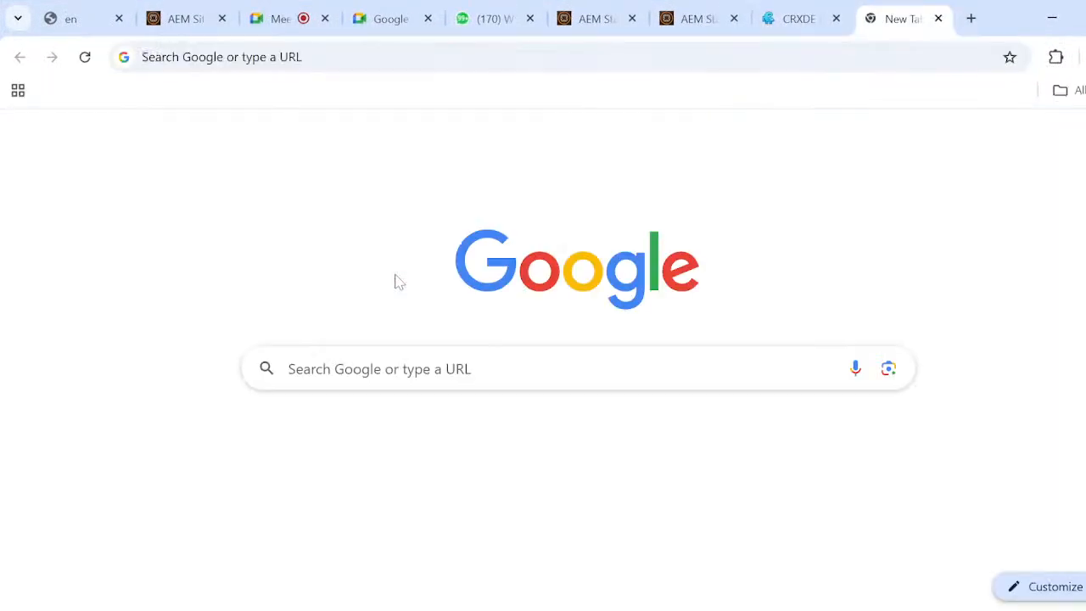
left_click(340, 57)
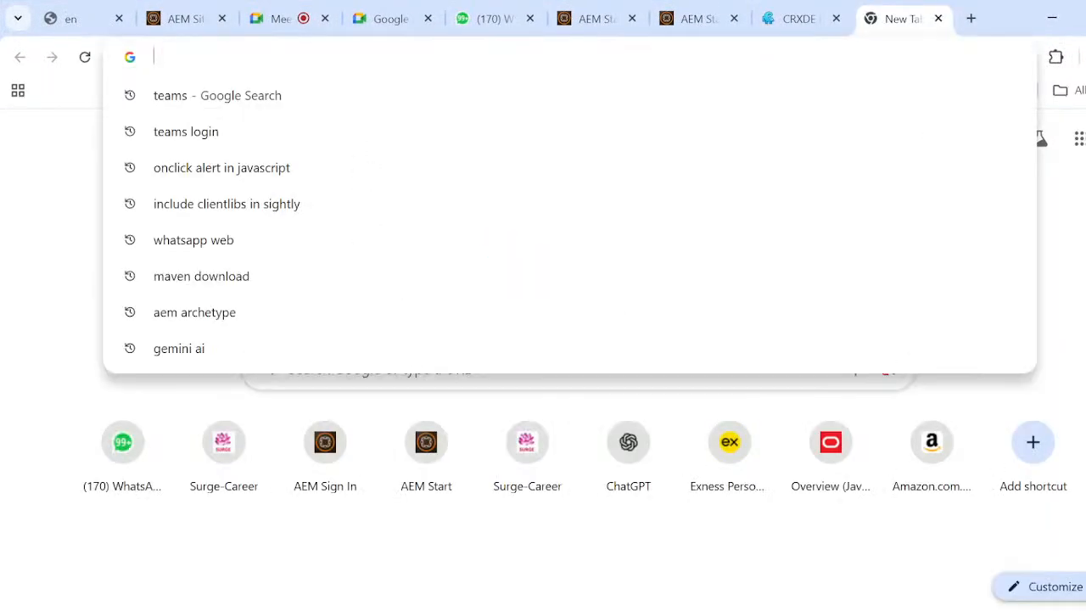
type("localhost:4502/aem/start.html")
key("Return")
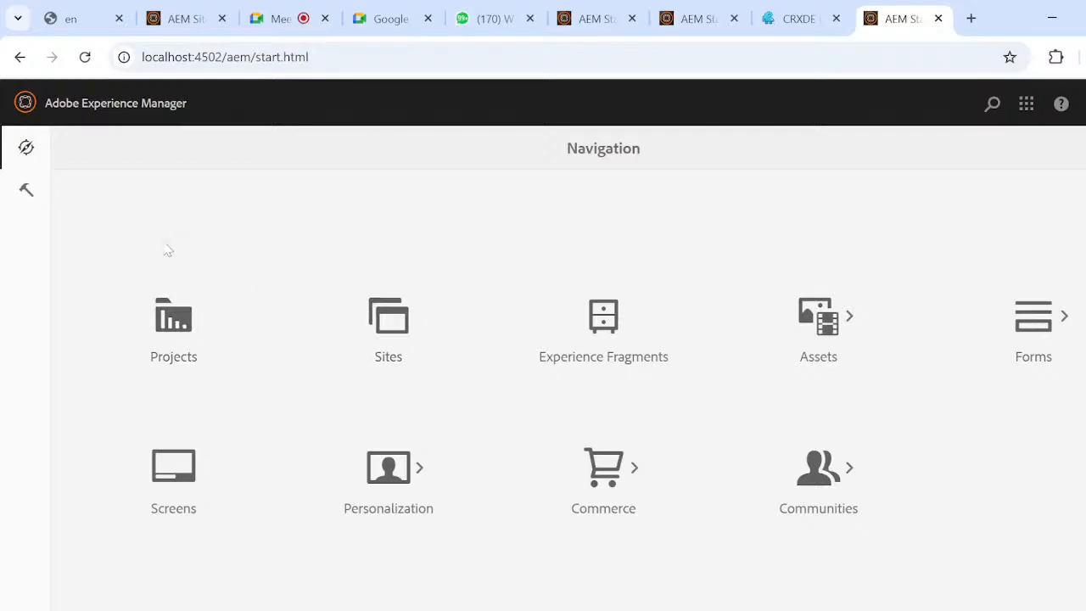
Open the augbatch2 folder in the AEM Templates console, dismissing the product navigation tour.
left_click(28, 192)
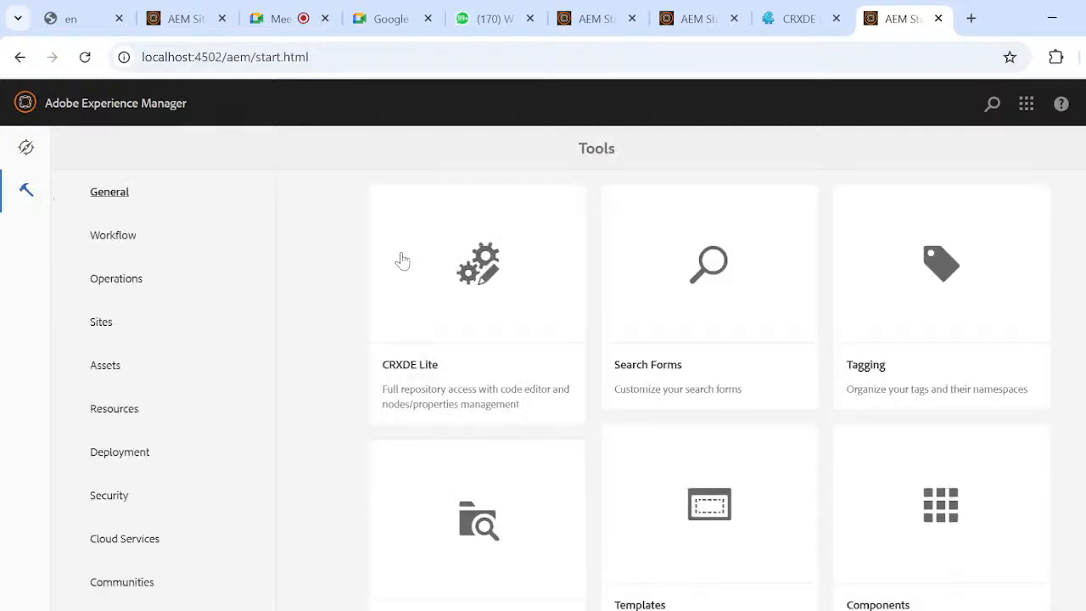
scroll(632, 362, "down", 1)
left_click(721, 385)
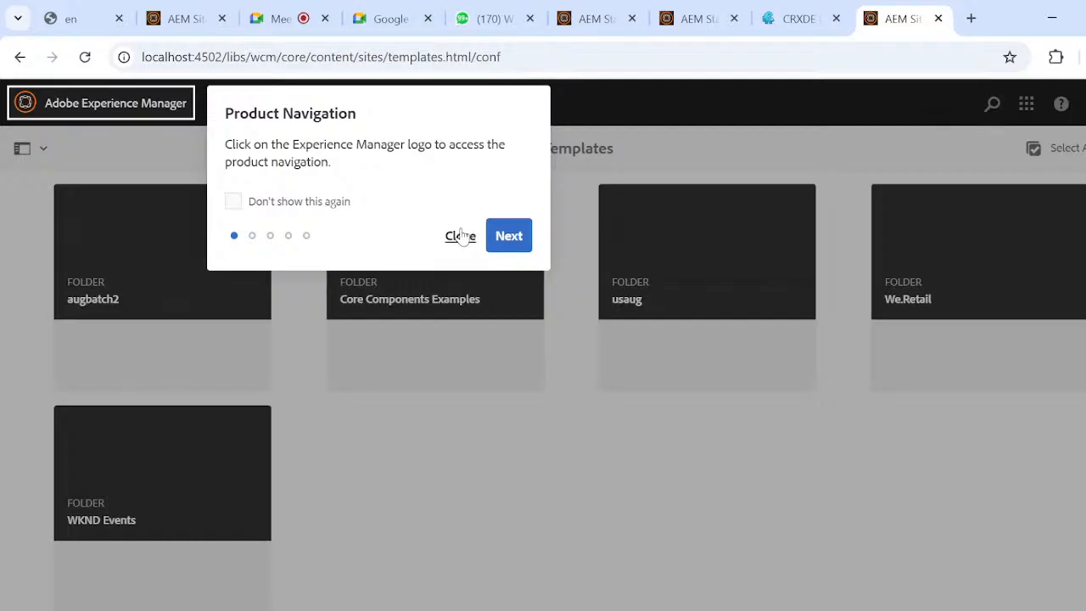
left_click(459, 236)
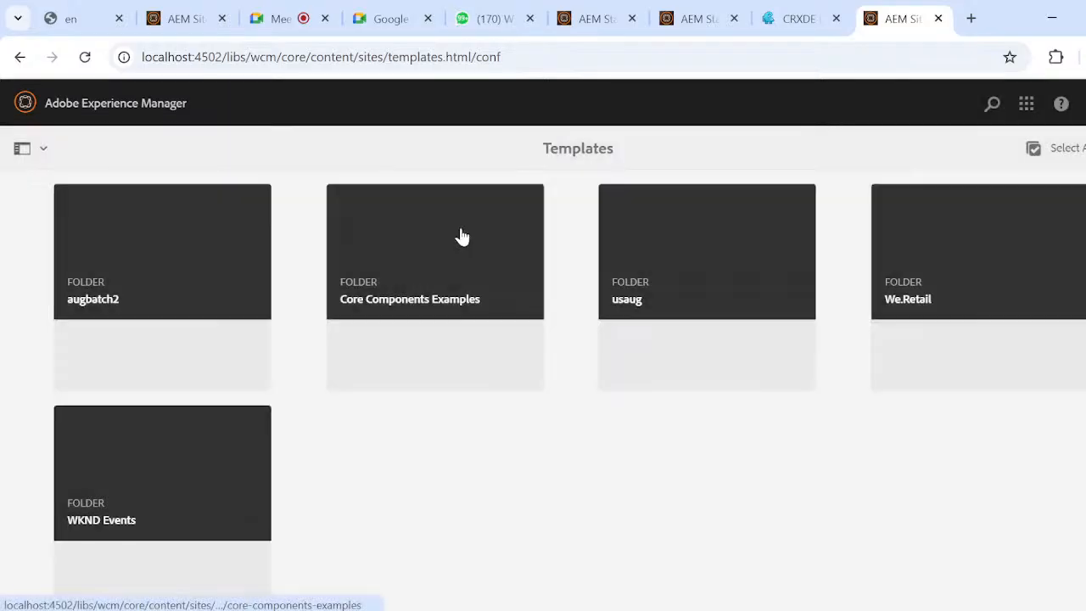
left_click(167, 272)
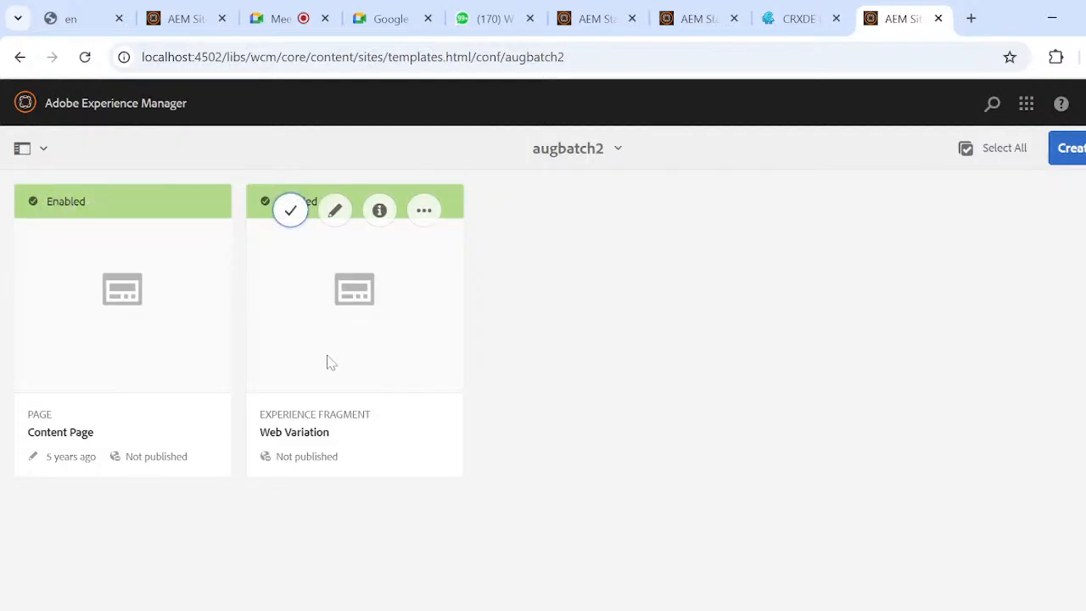
Create a template in augbatch2 from the articlepage template type with the title article.
left_click(1080, 147)
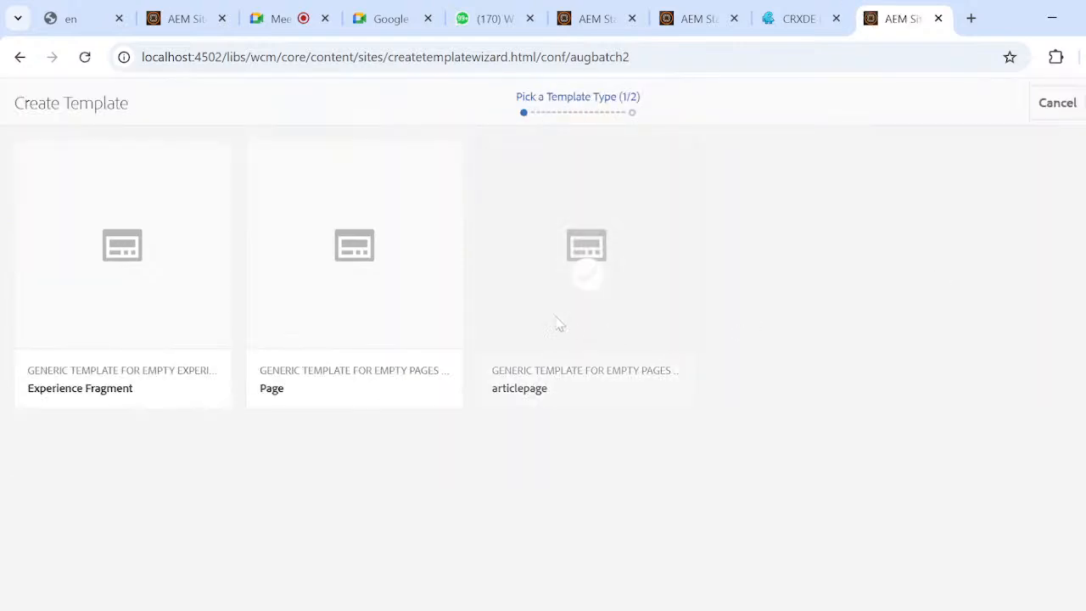
left_click(587, 273)
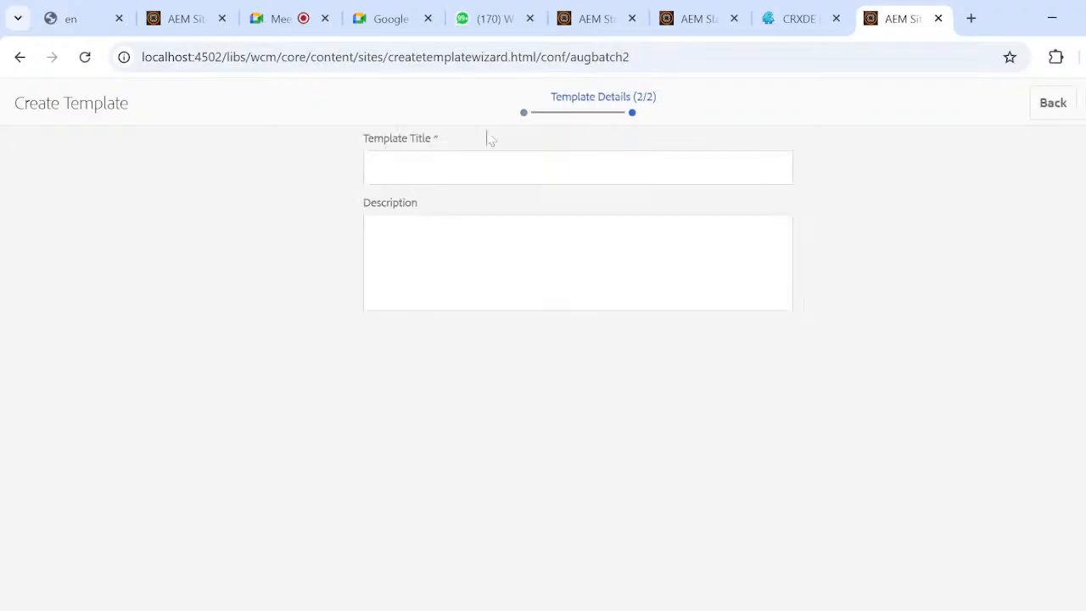
left_click(488, 167)
type("arti")
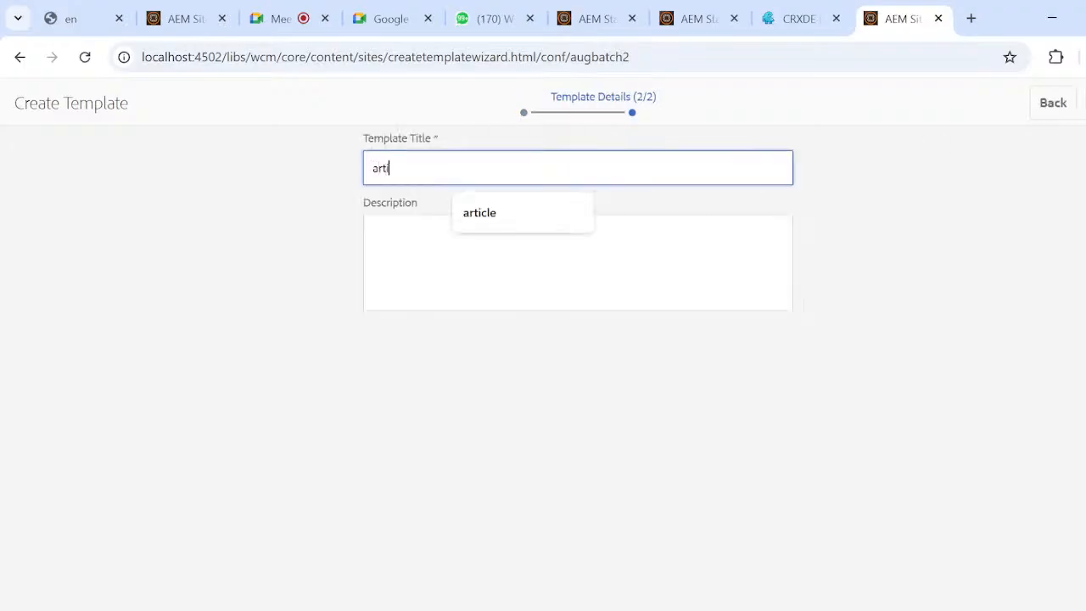
type("cle")
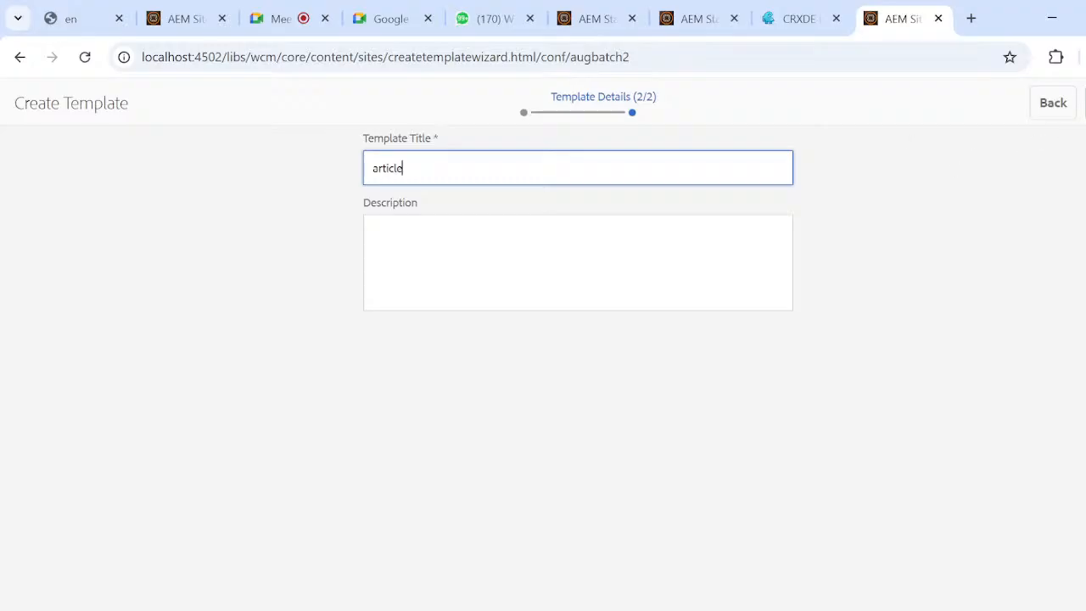
left_click(1085, 102)
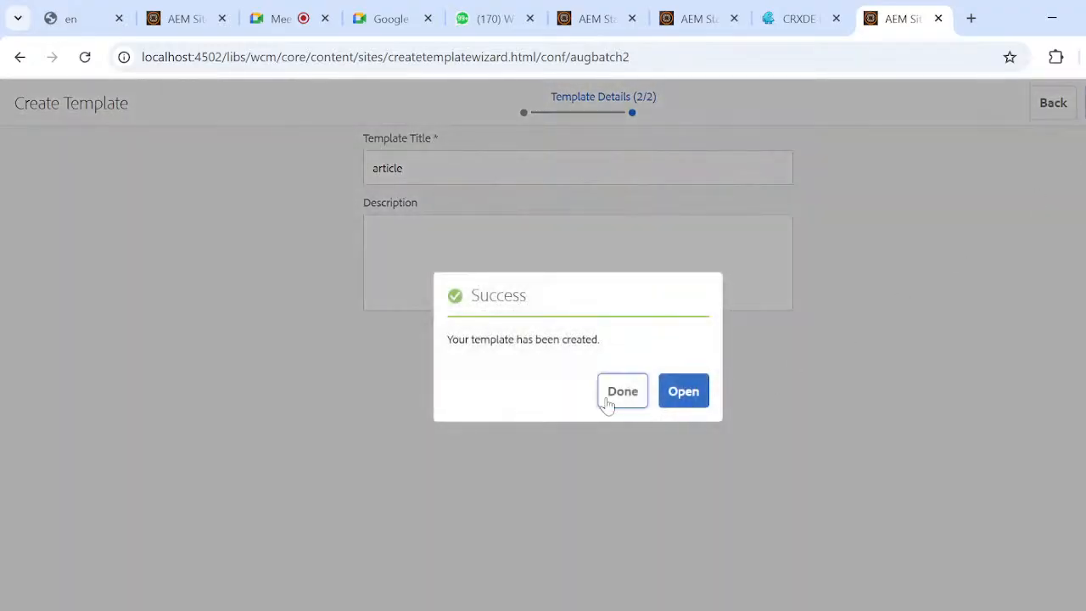
left_click(608, 403)
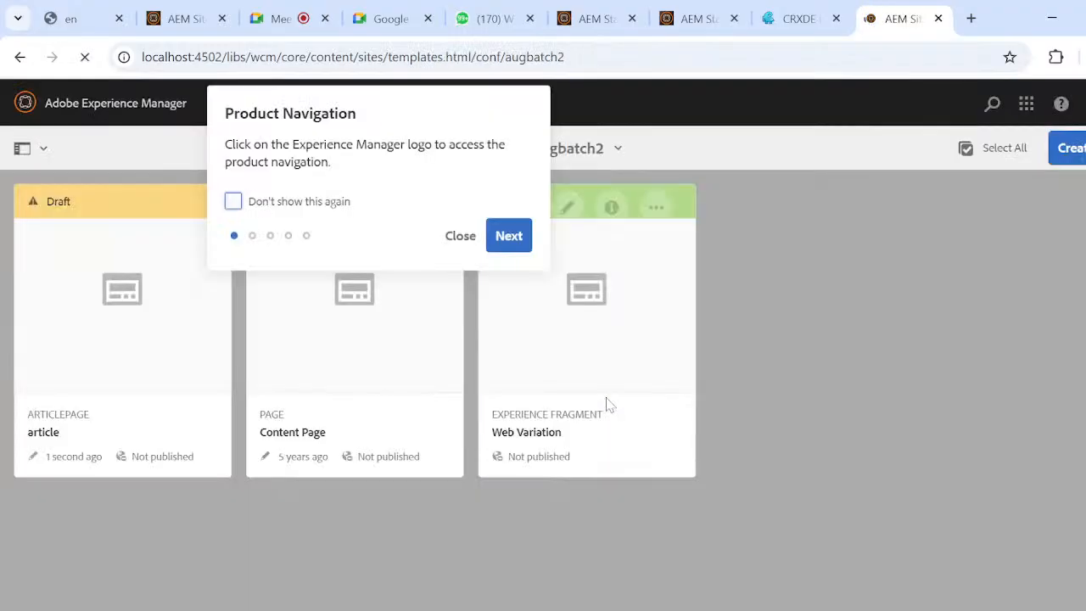
Dismiss the product navigation tour and enable the draft article template in augbatch2.
left_click(461, 236)
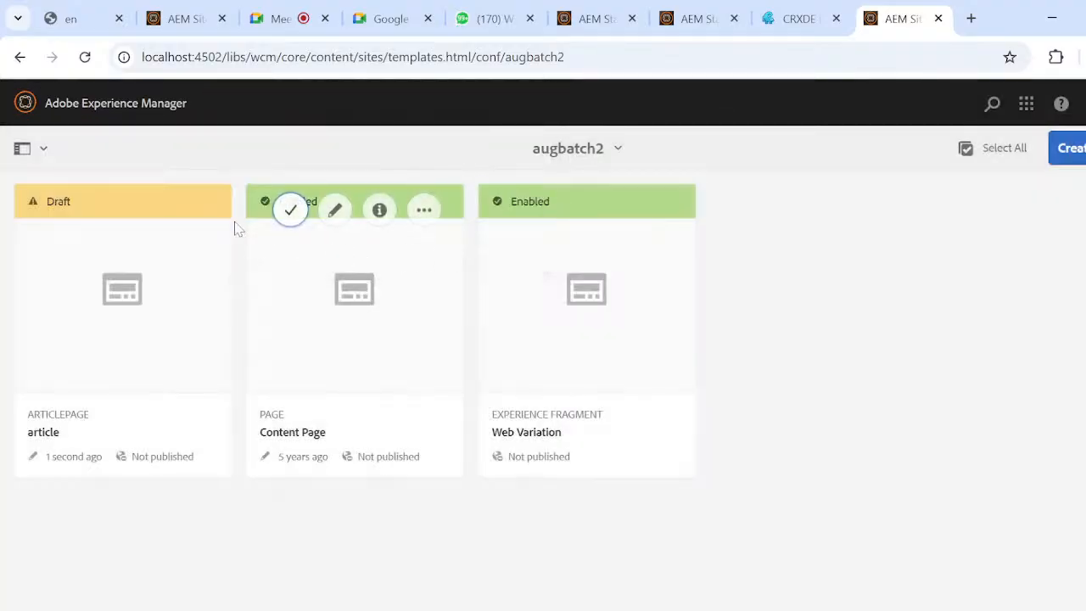
left_click(191, 210)
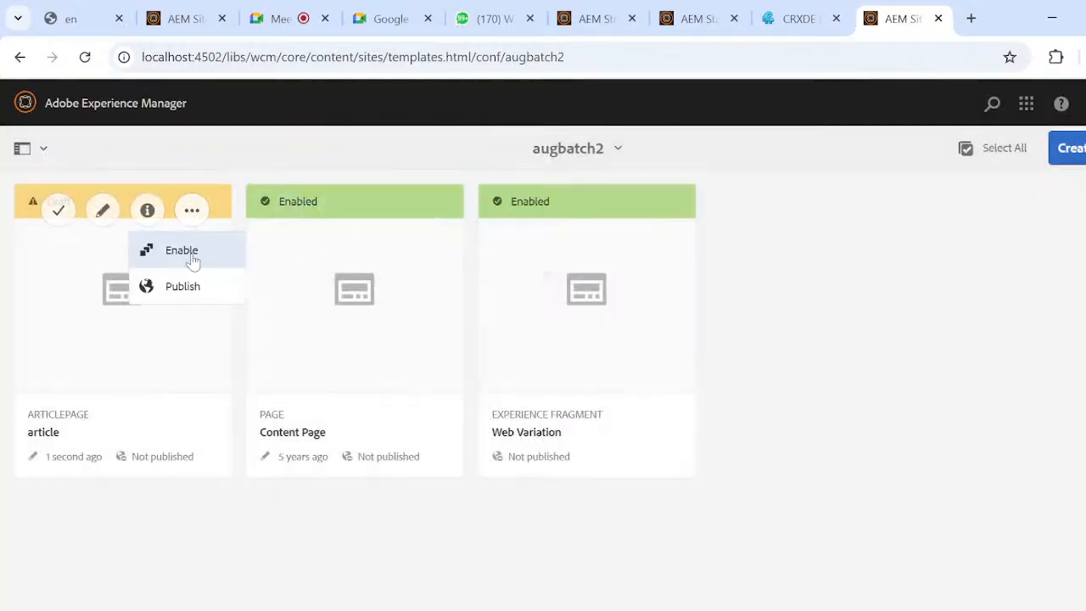
left_click(181, 250)
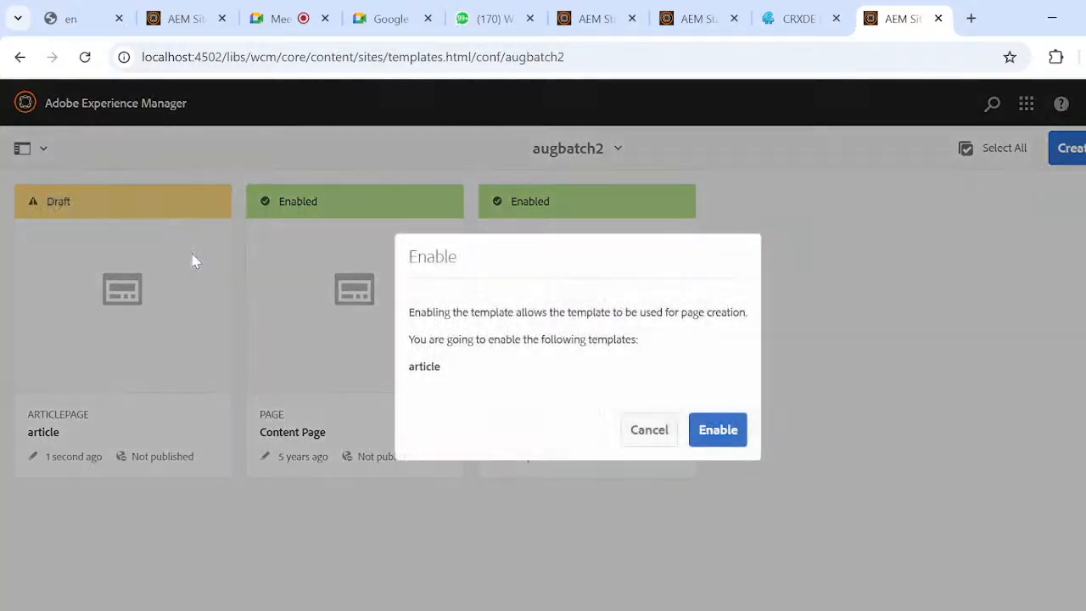
left_click(740, 429)
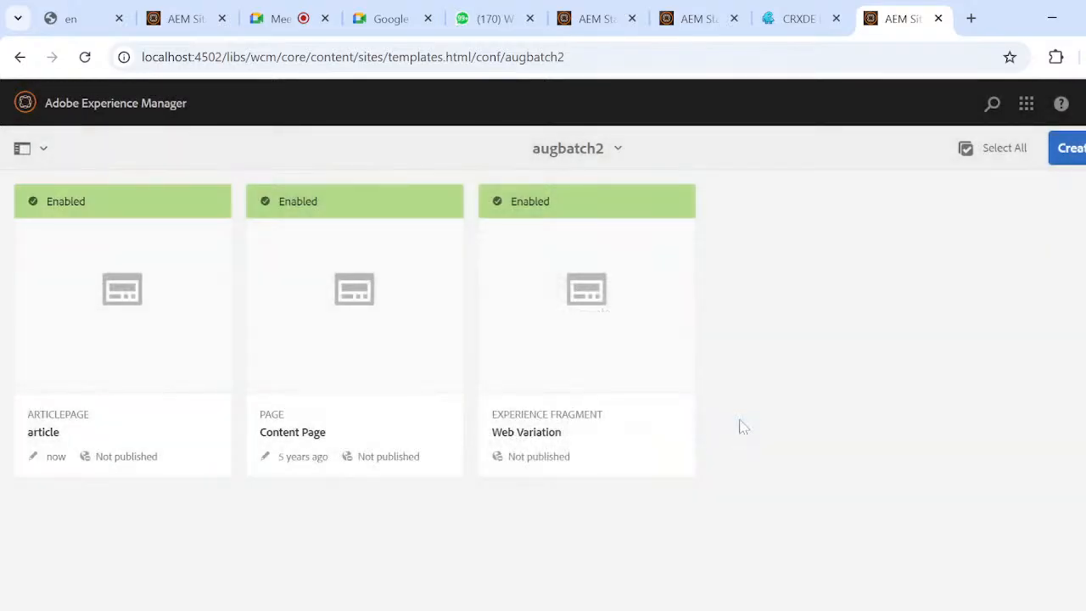
Switch to CRXDE Lite, reload the repository and expand the templates node under /conf/augbatch2/settings/wcm.
mouse_move(60, 368)
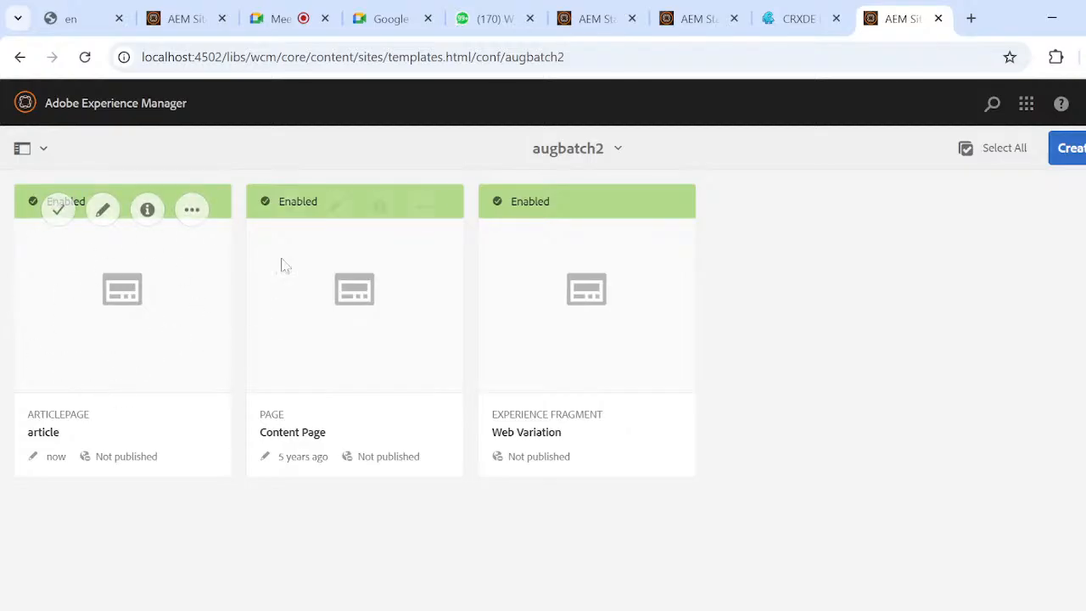
left_click(779, 20)
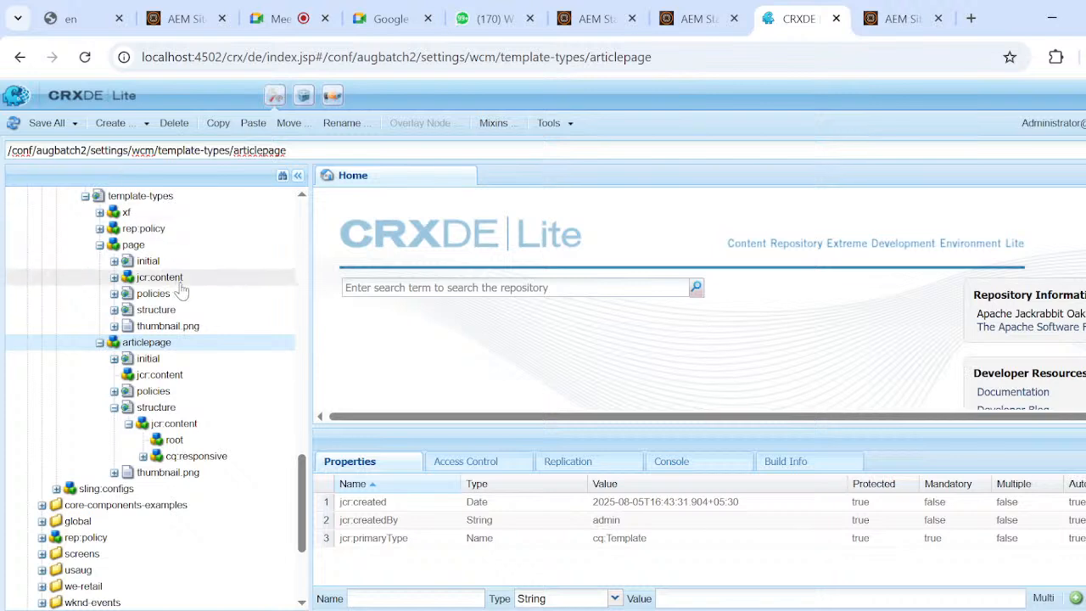
left_click(85, 57)
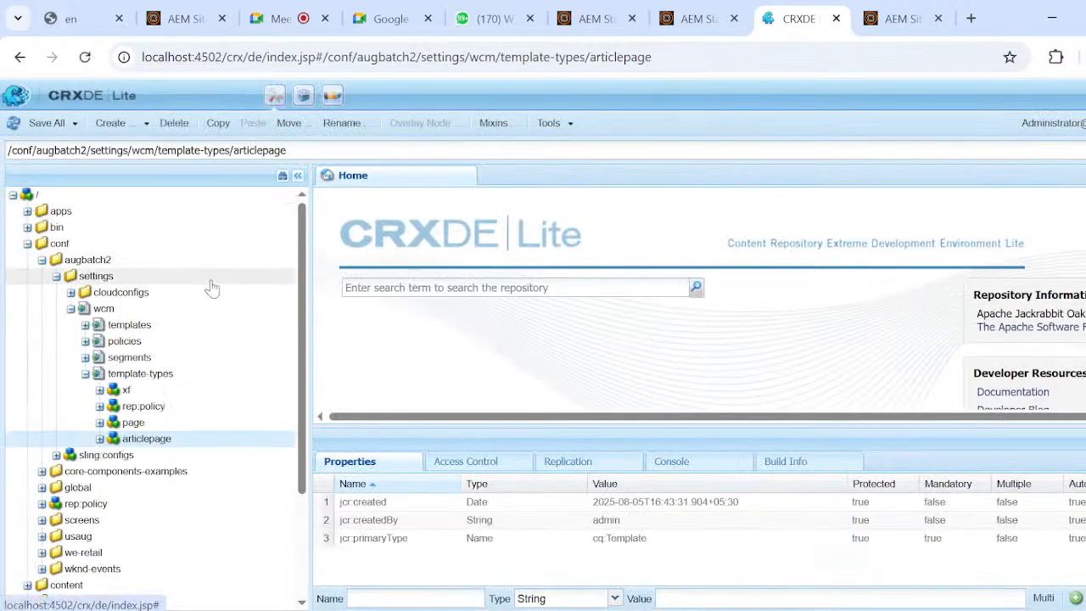
left_click(85, 325)
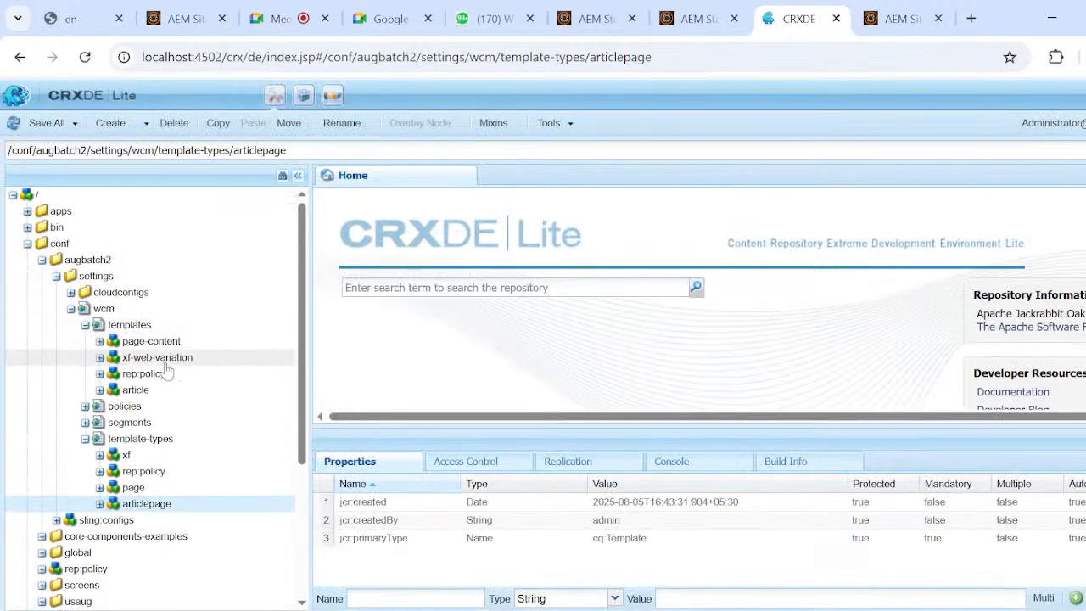
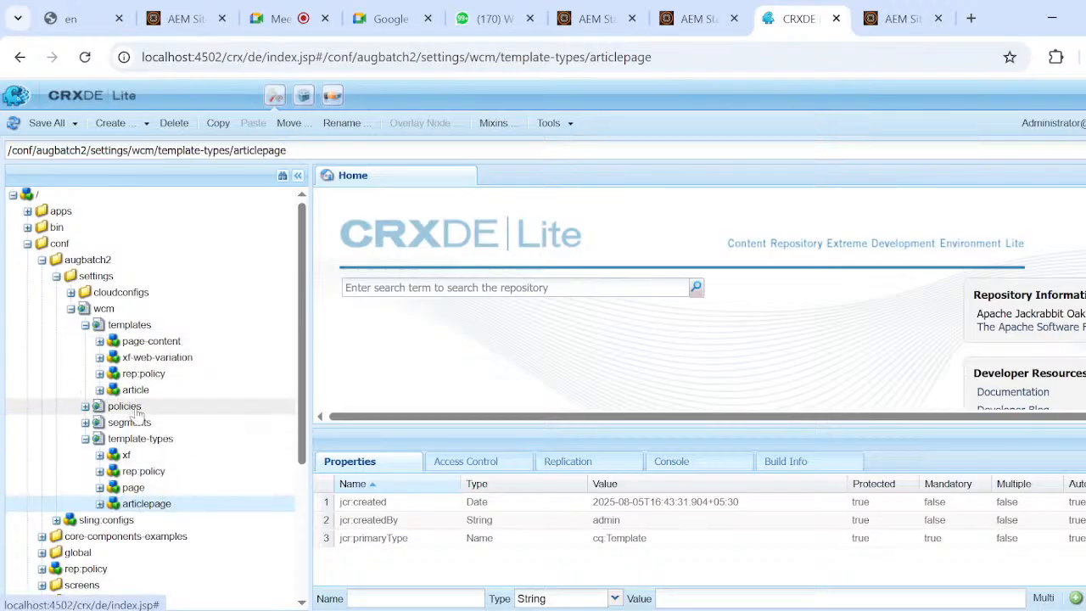
Copy the path of the article node under templates and paste it beneath "3.template" in the Notepad notes.
double_click(135, 390)
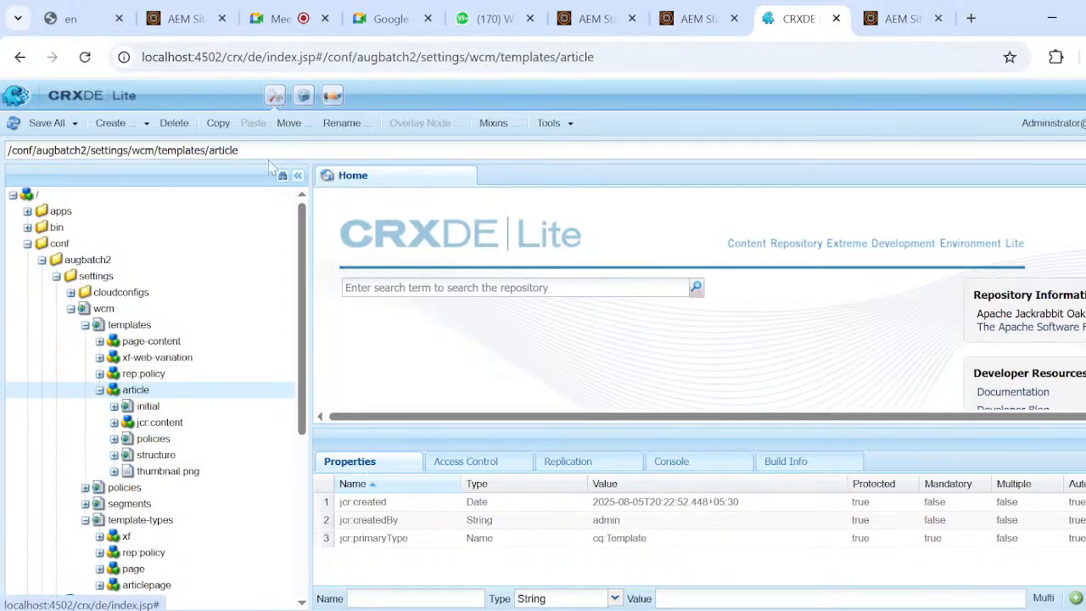
left_click(270, 150)
key("ctrl+c")
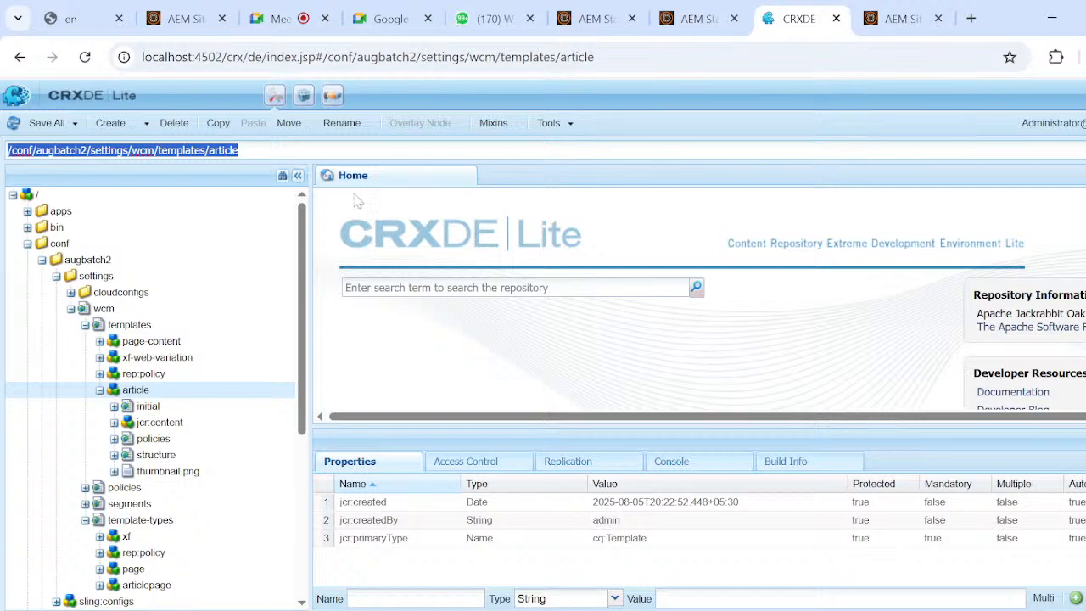
key("alt+Tab")
key("super+Tab")
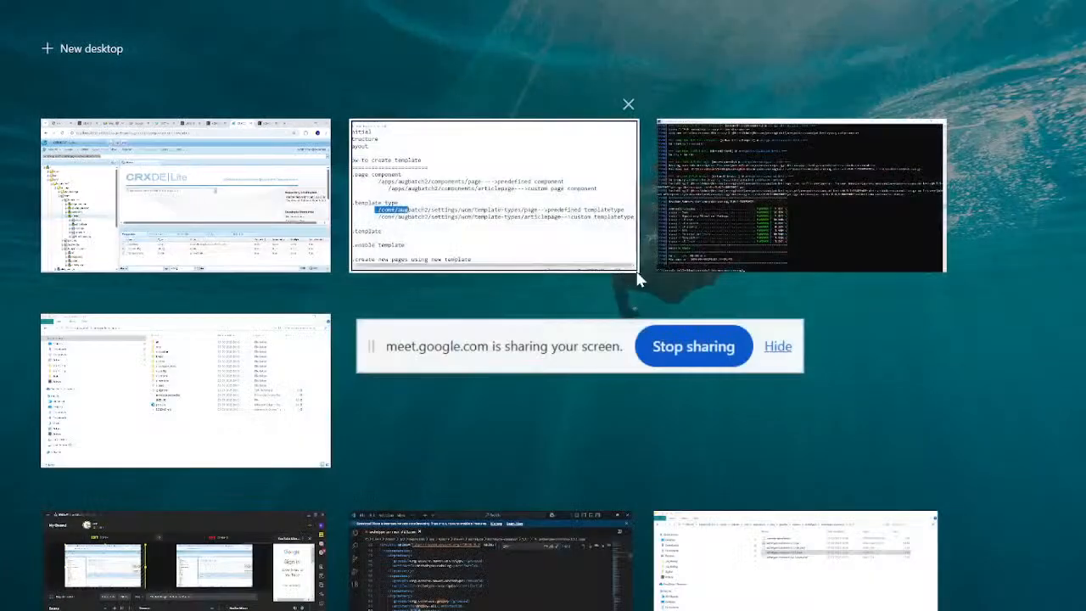
left_click(561, 228)
left_click(129, 450)
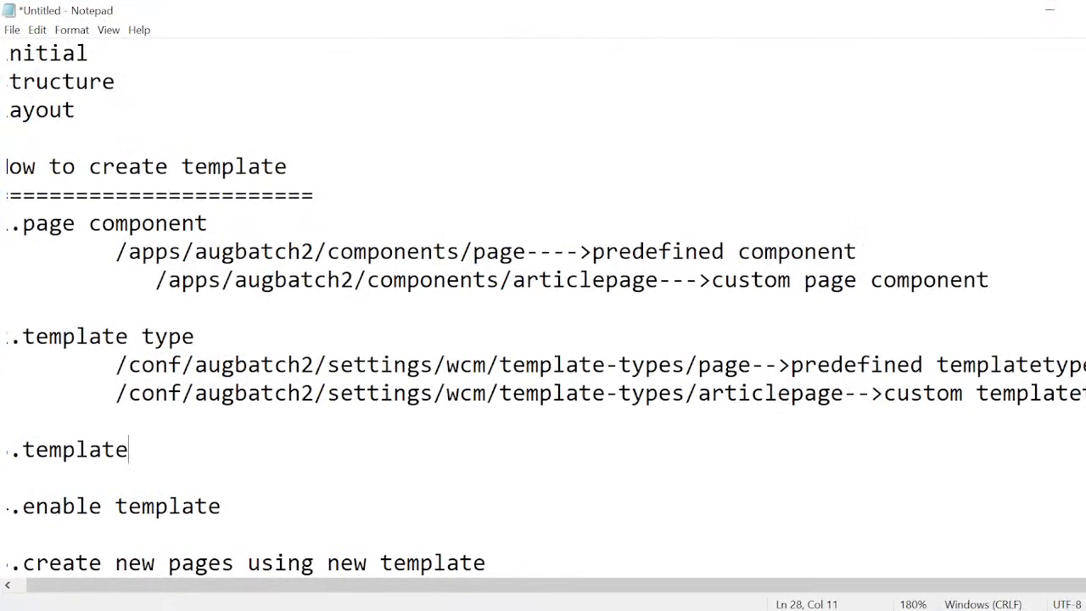
key("Return")
key("ctrl+v")
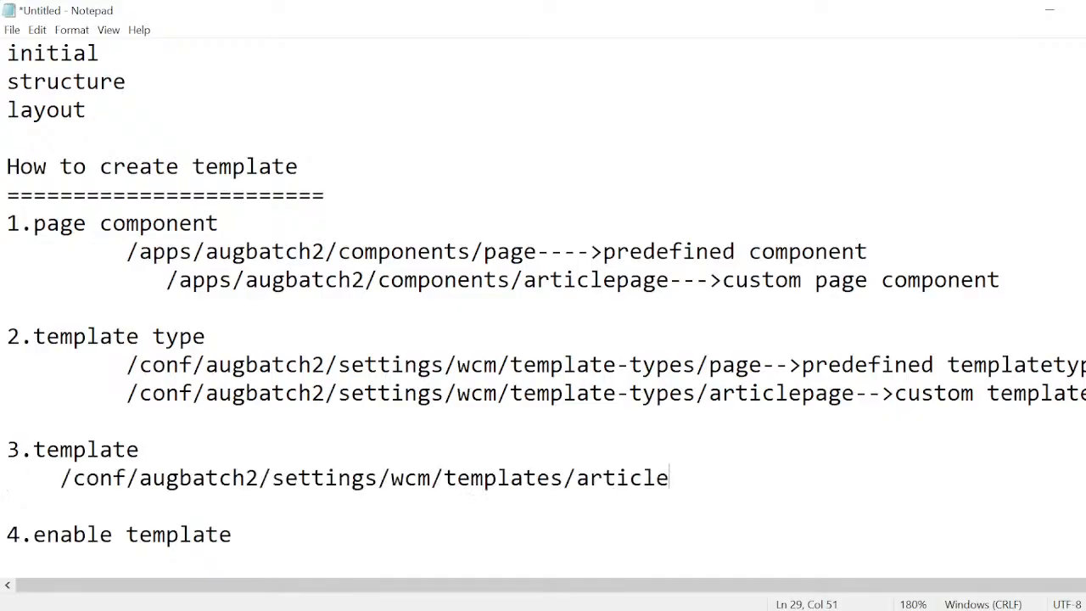
Append "-->done" to the article template path and "--->done" to the "4.enable template" line.
type("-->done")
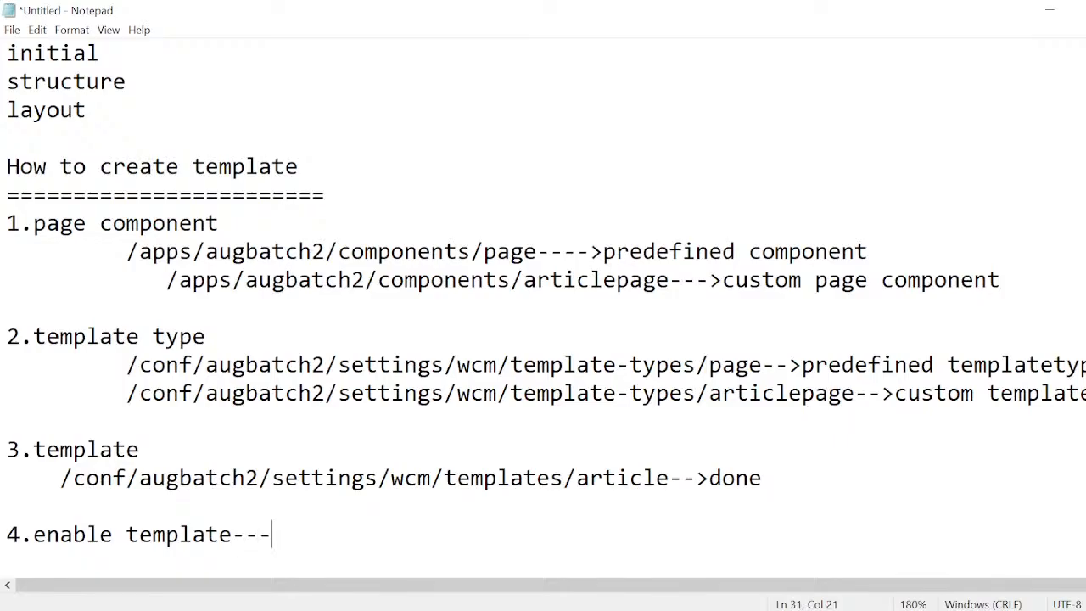
type(">done")
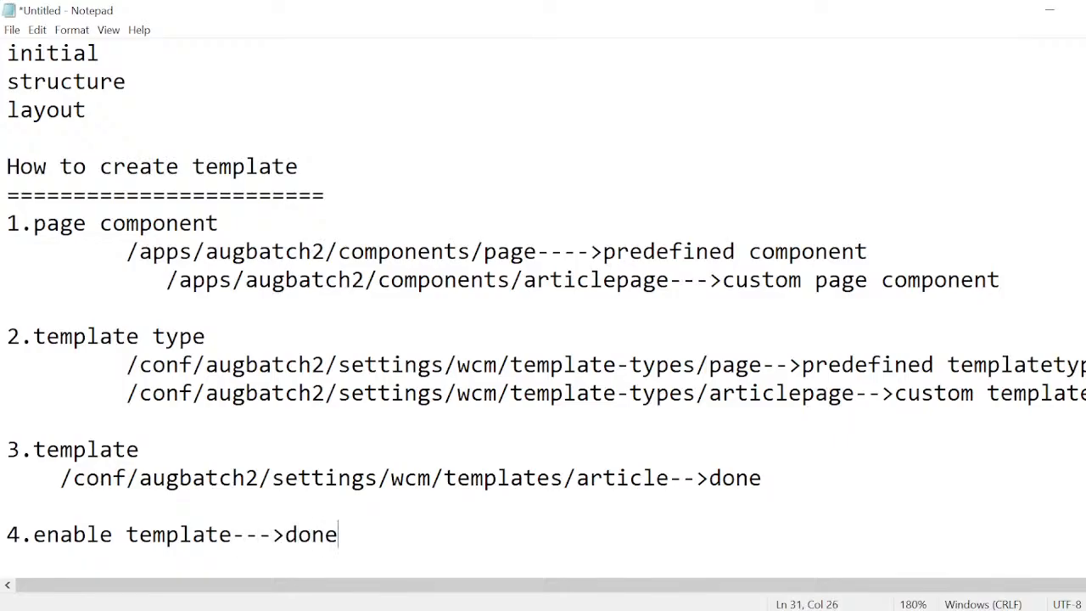
scroll(543, 305, "down", 1)
Switch to Chrome, open AEM Sites in a new tab and select the en page under augbatch2/us, dismissing the product navigation tour.
key("super+Tab")
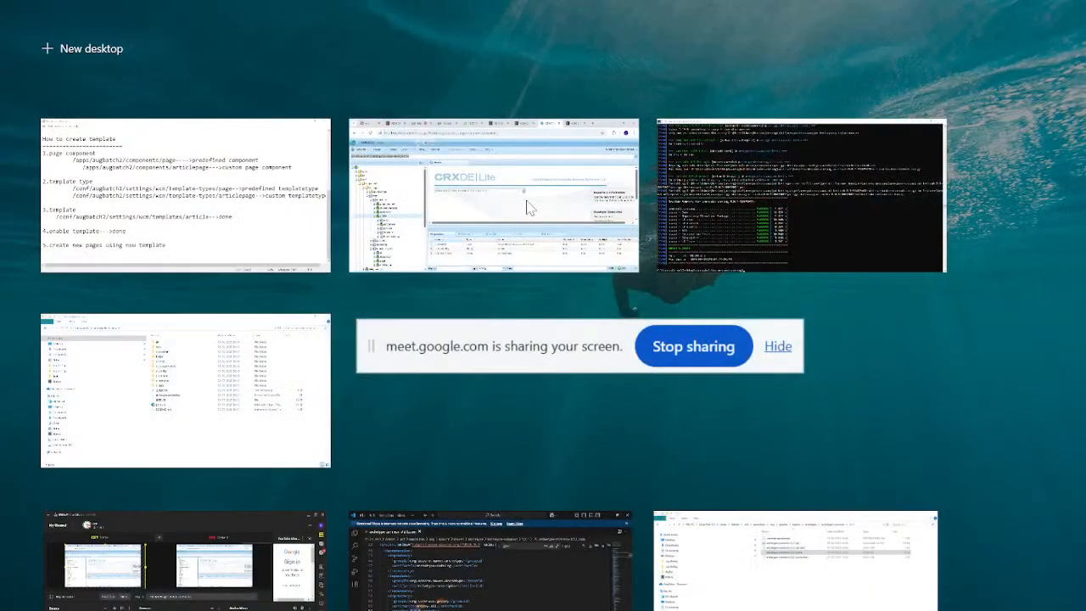
left_click(527, 208)
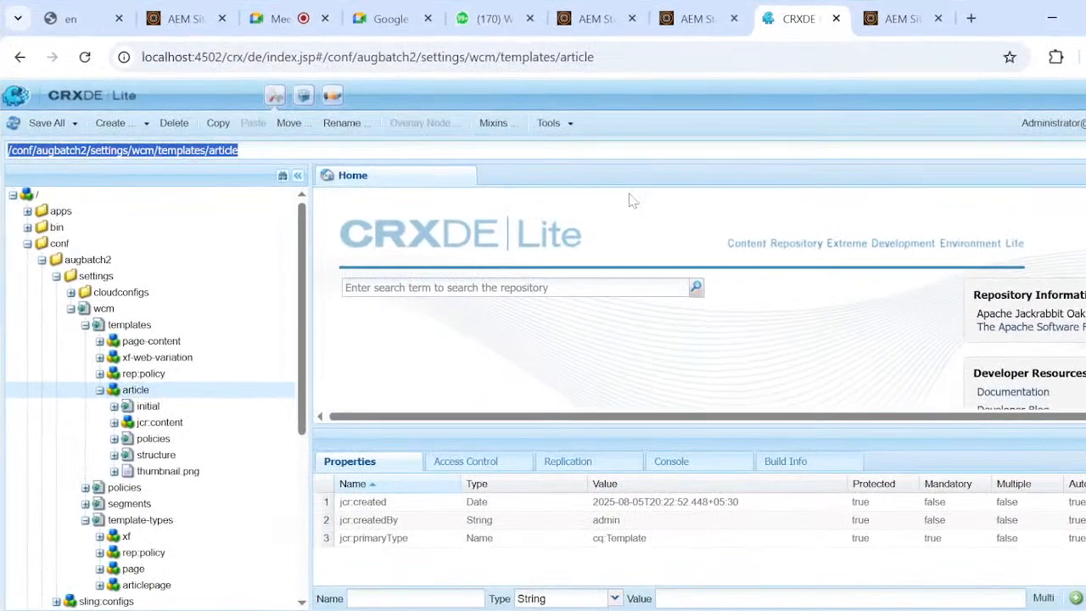
key("ctrl+t")
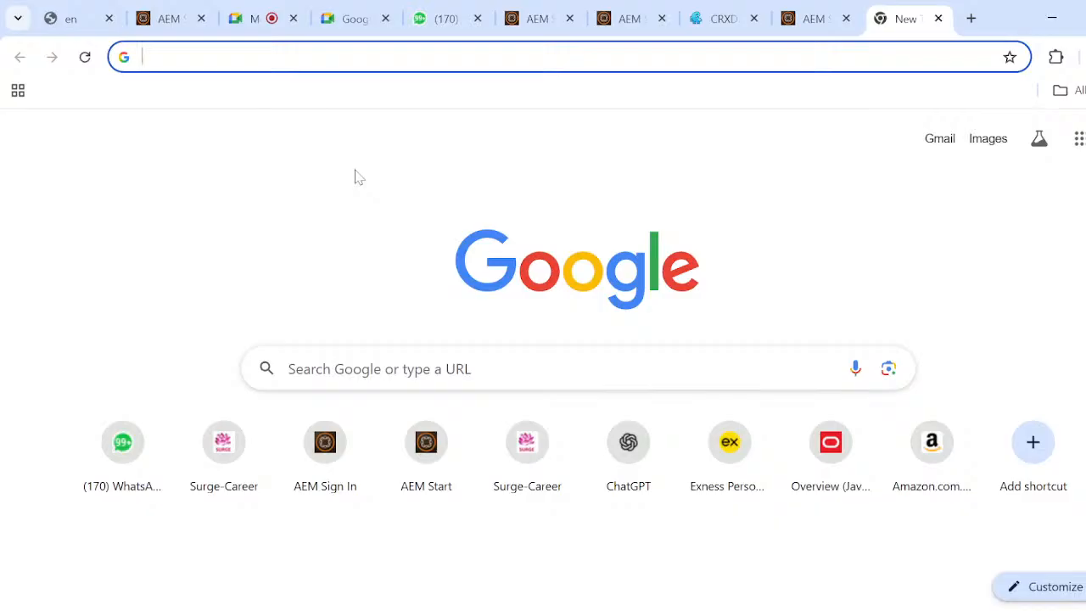
type("l")
key("Return")
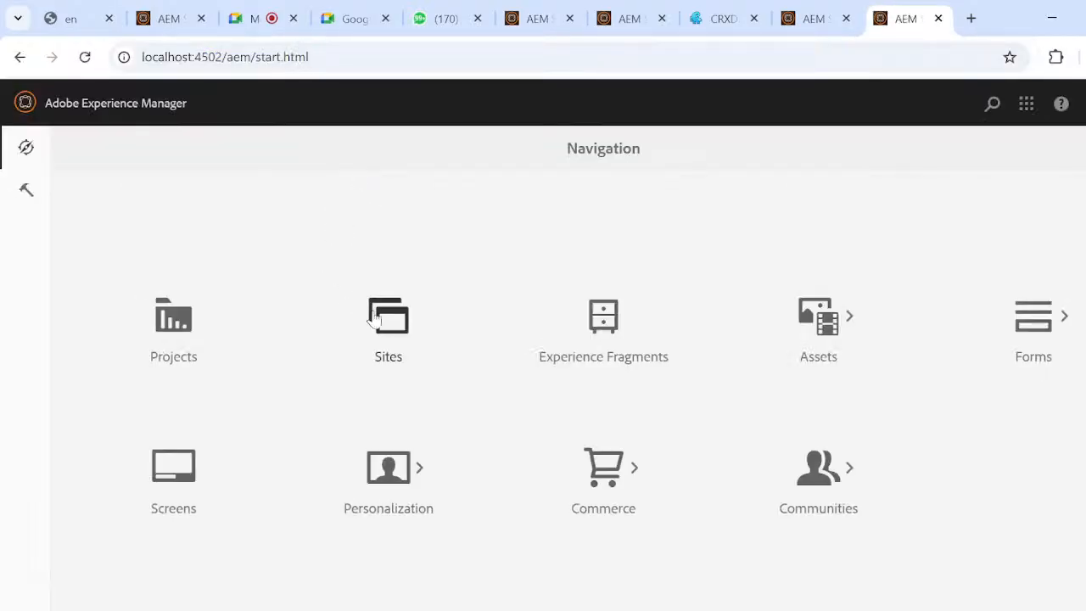
left_click(374, 315)
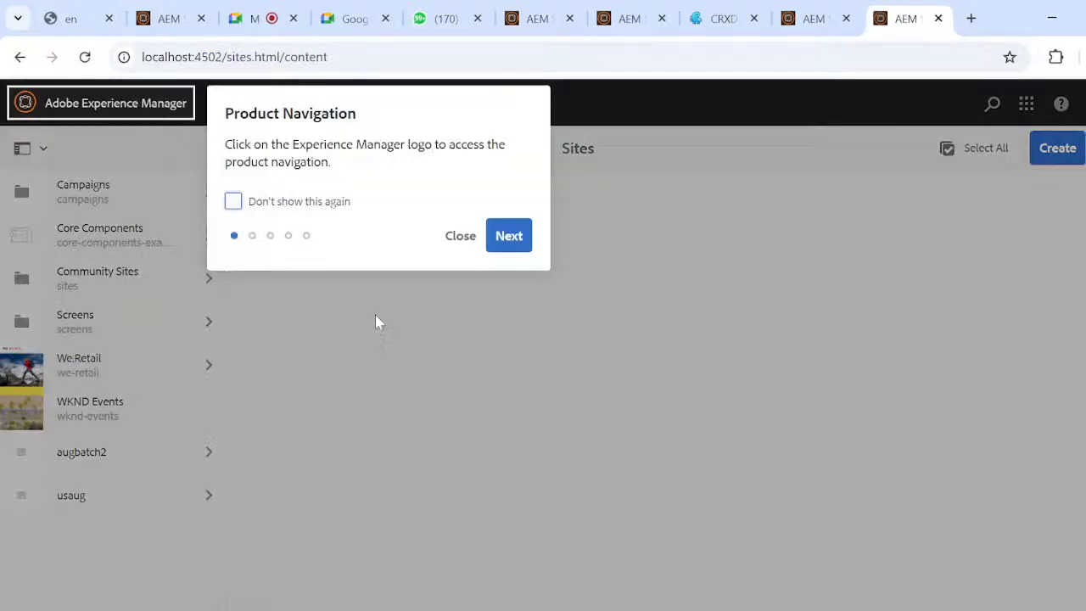
left_click(452, 242)
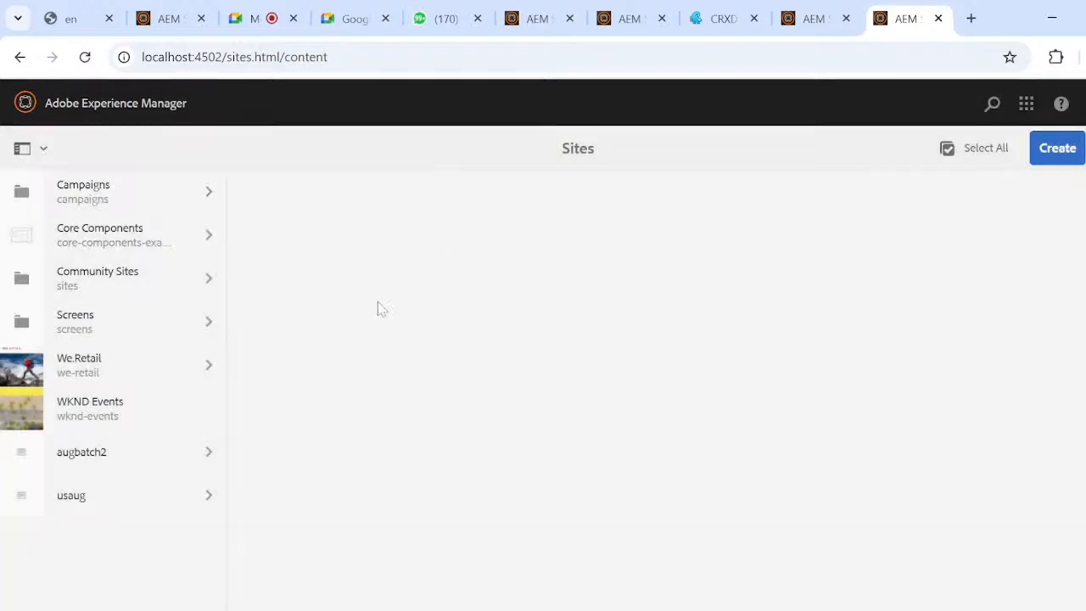
left_click(204, 460)
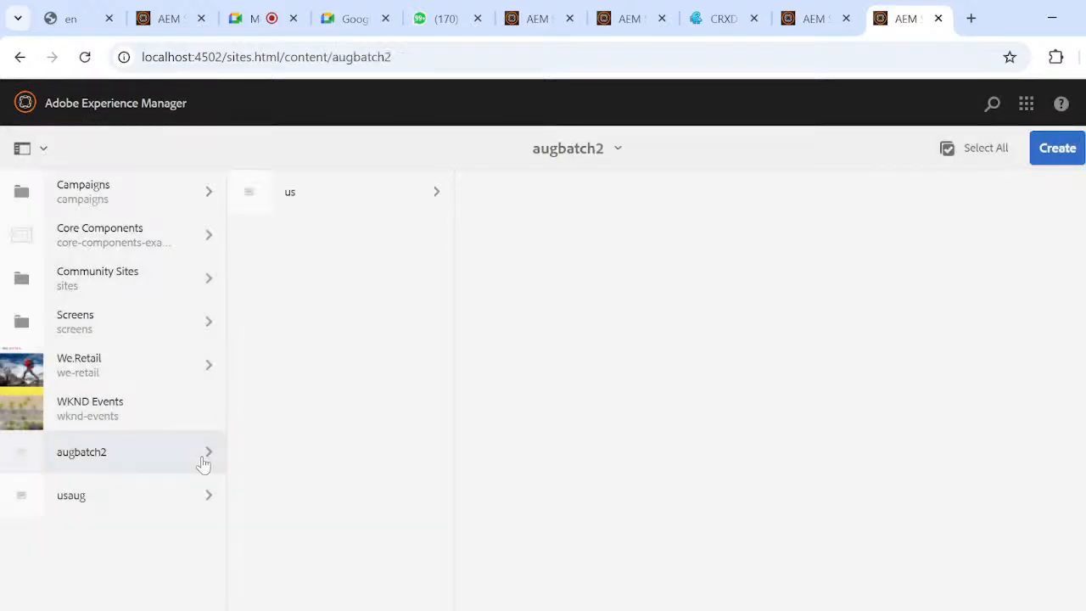
left_click(430, 194)
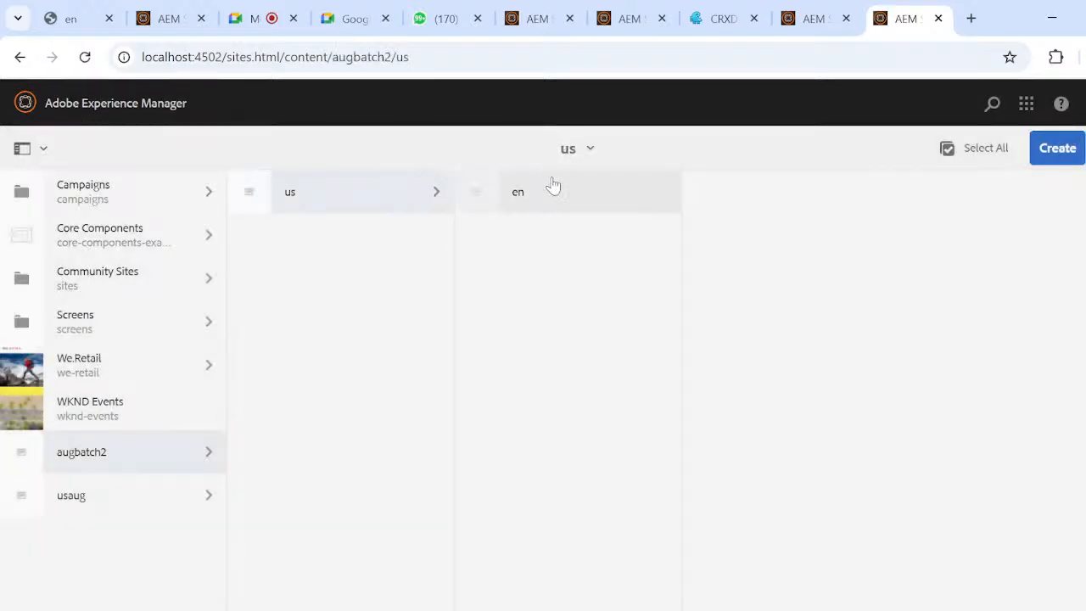
left_click(624, 210)
Create a page under en from the article template with the title applepage.
left_click(1053, 152)
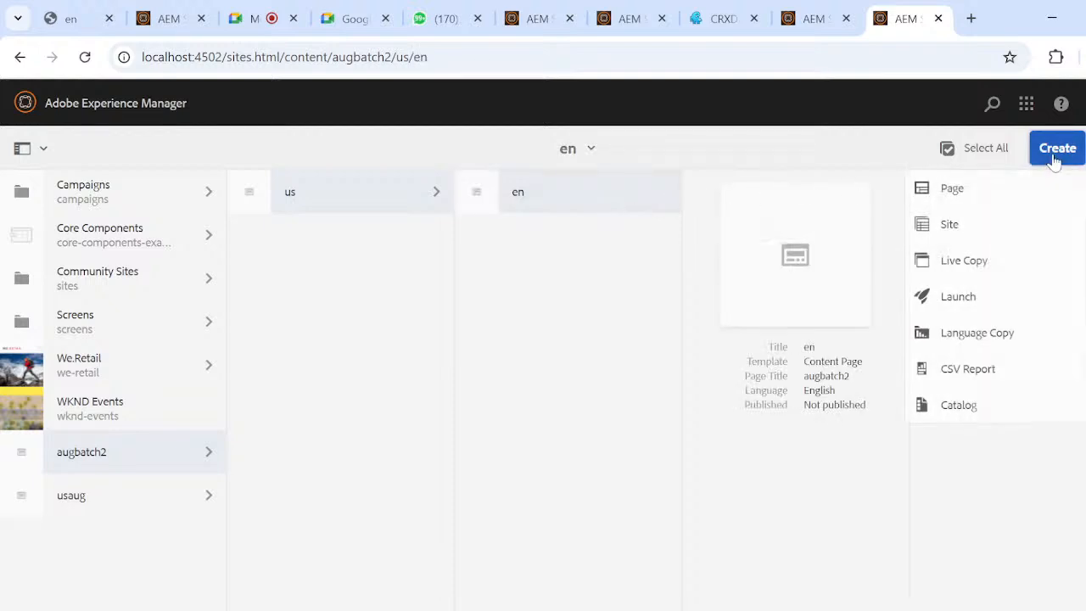
left_click(949, 200)
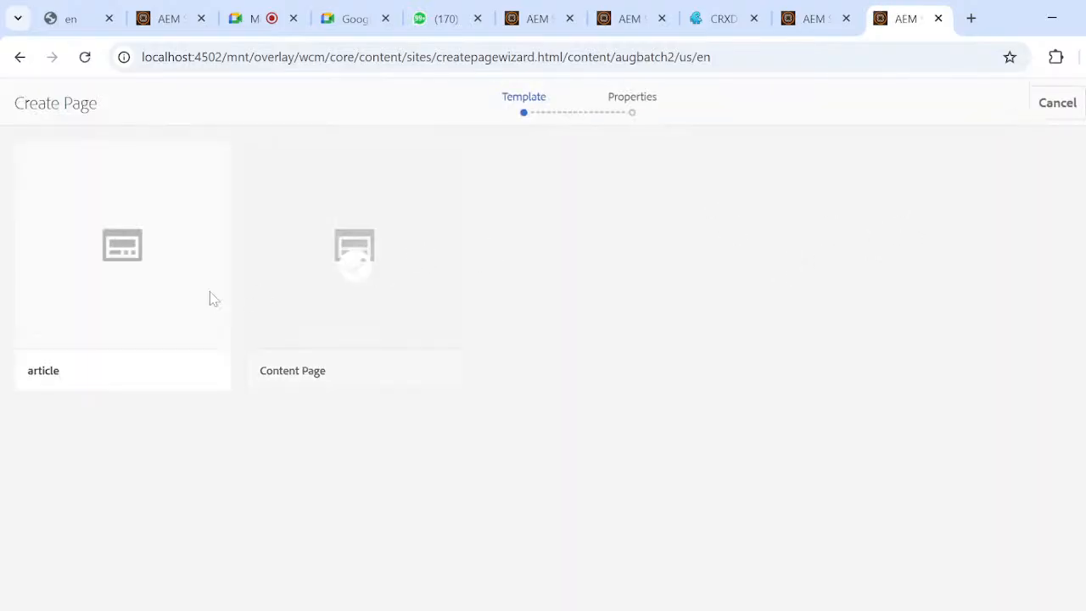
left_click(128, 256)
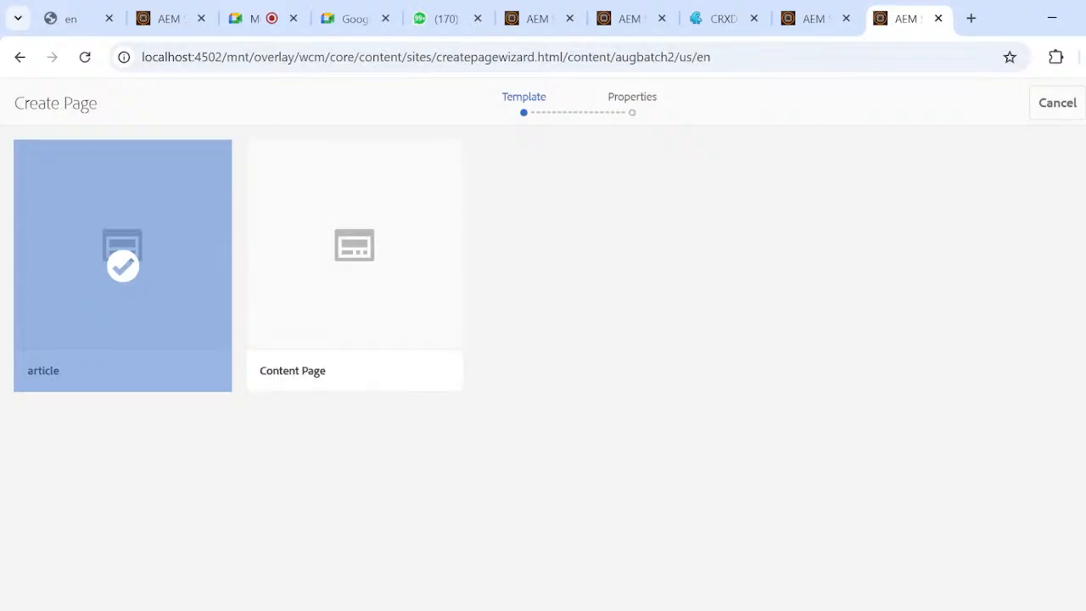
left_click(1085, 102)
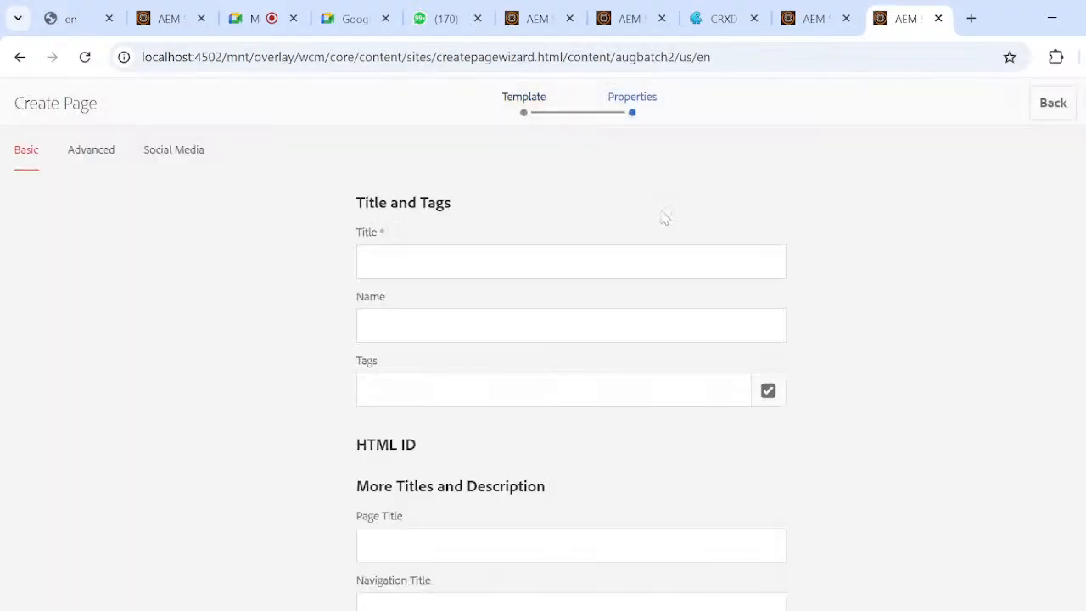
left_click(516, 261)
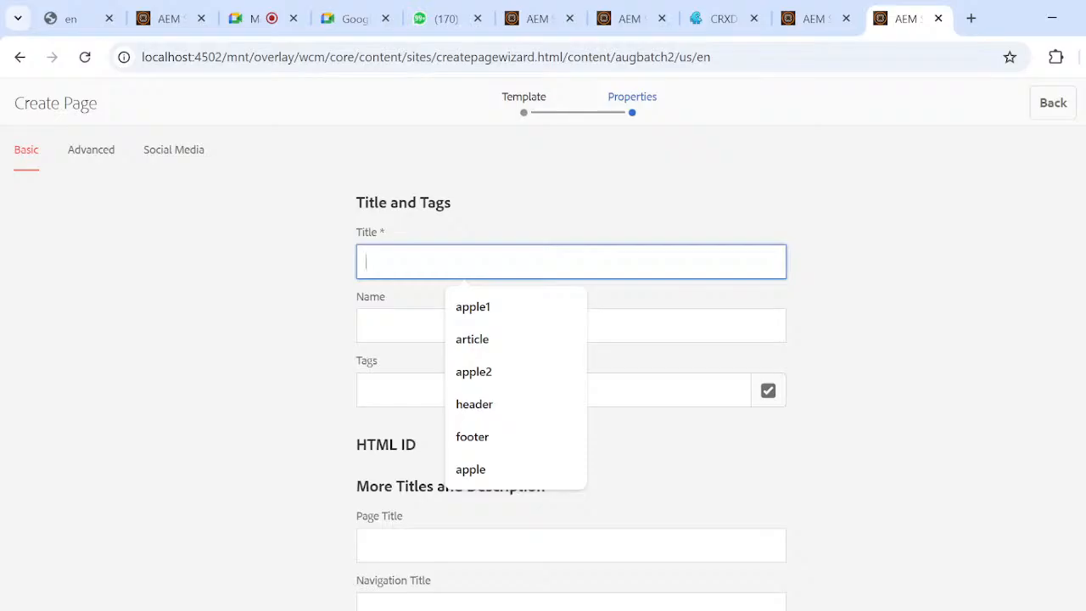
type("apple")
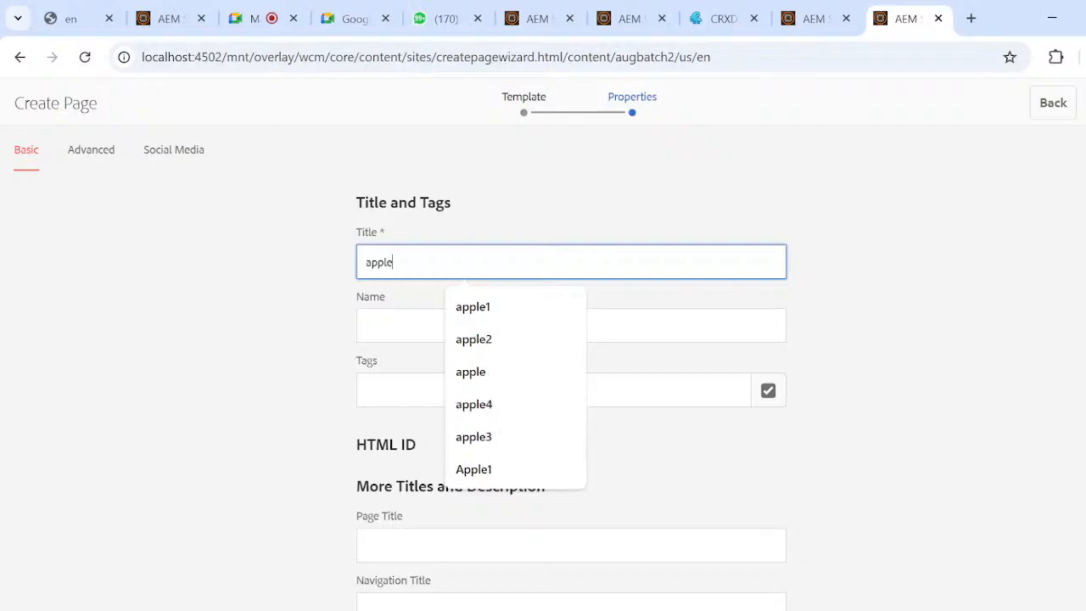
type("page")
key("Return")
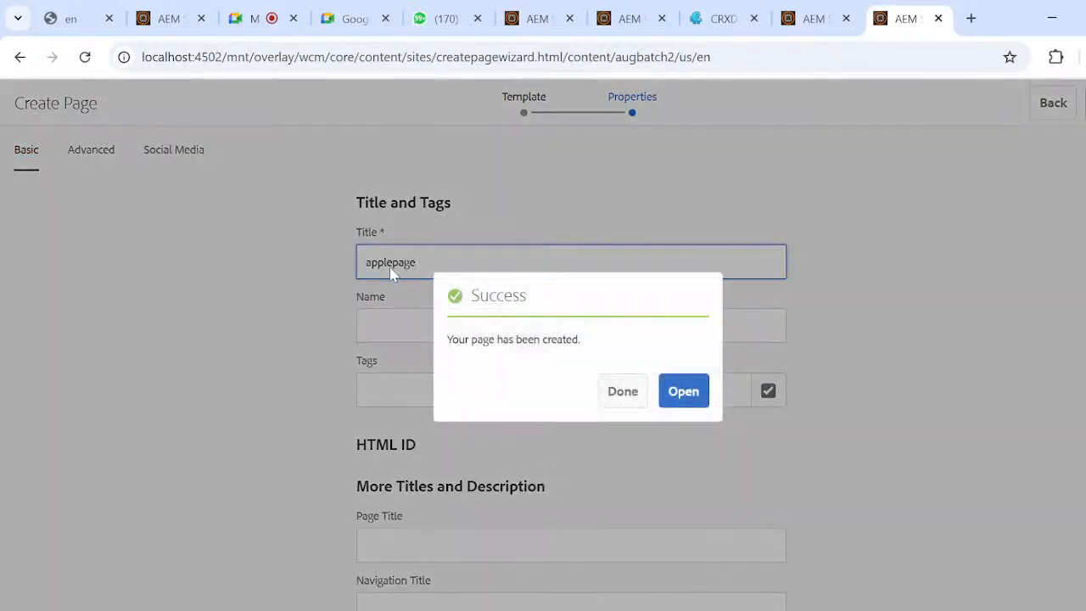
left_click(624, 395)
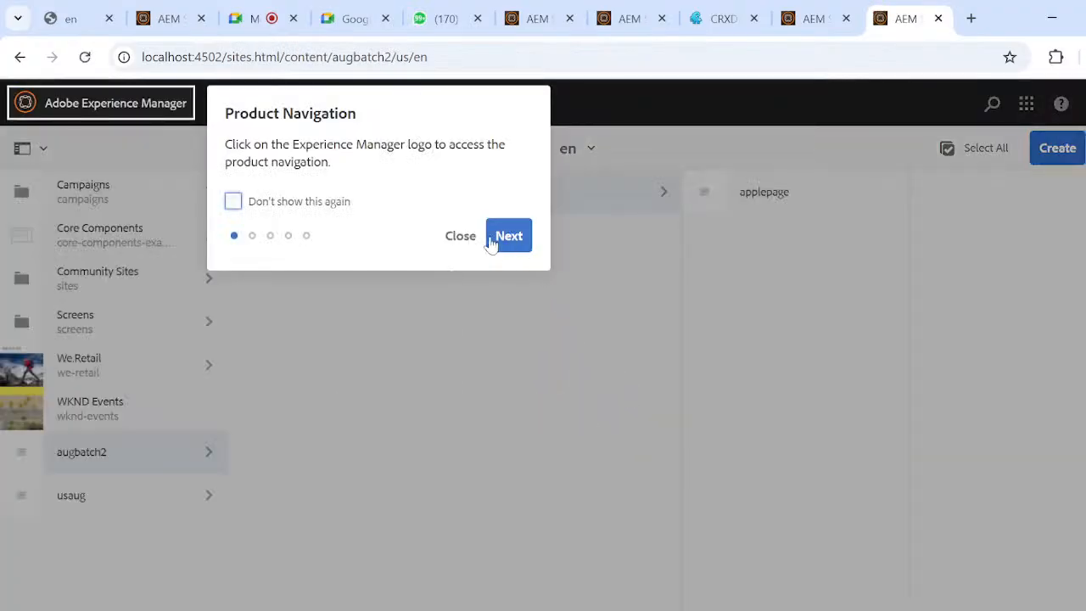
Dismiss the product navigation tour, then open applepage in the page editor and its article template in the template editor.
left_click(463, 238)
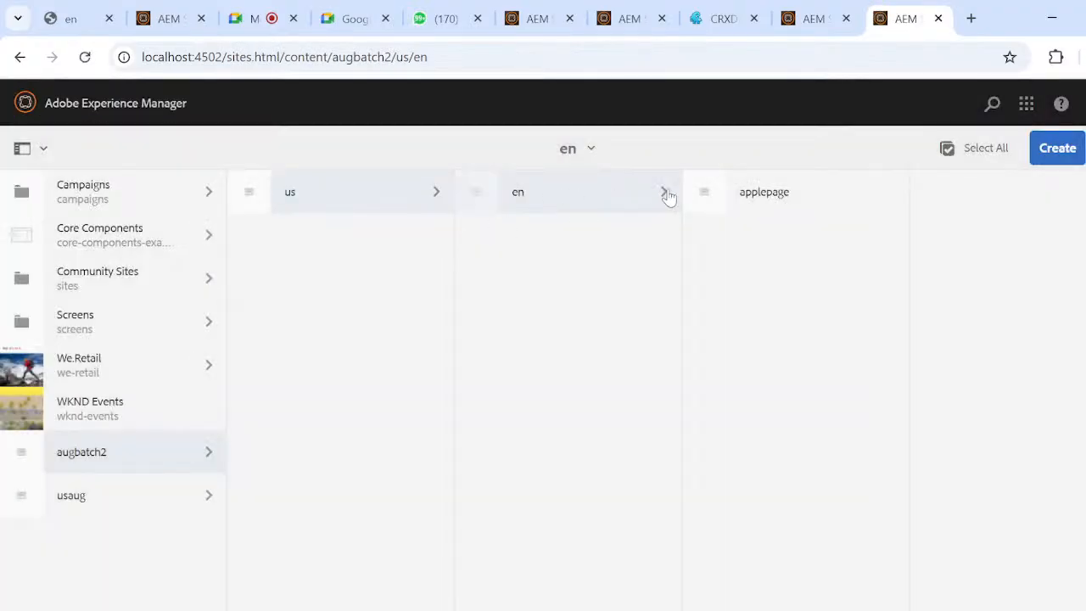
left_click(708, 203)
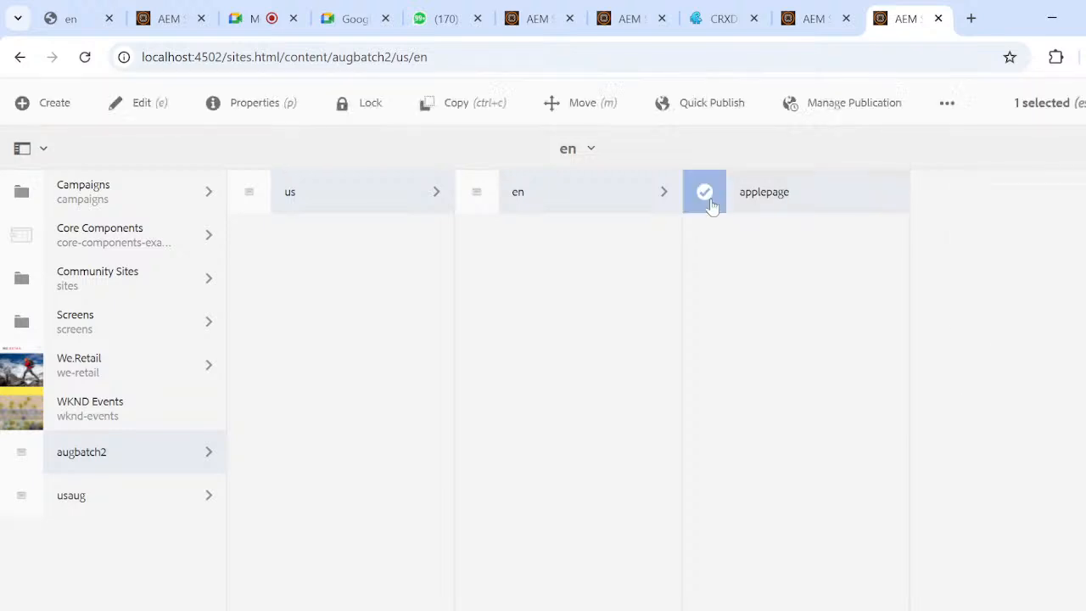
left_click(141, 106)
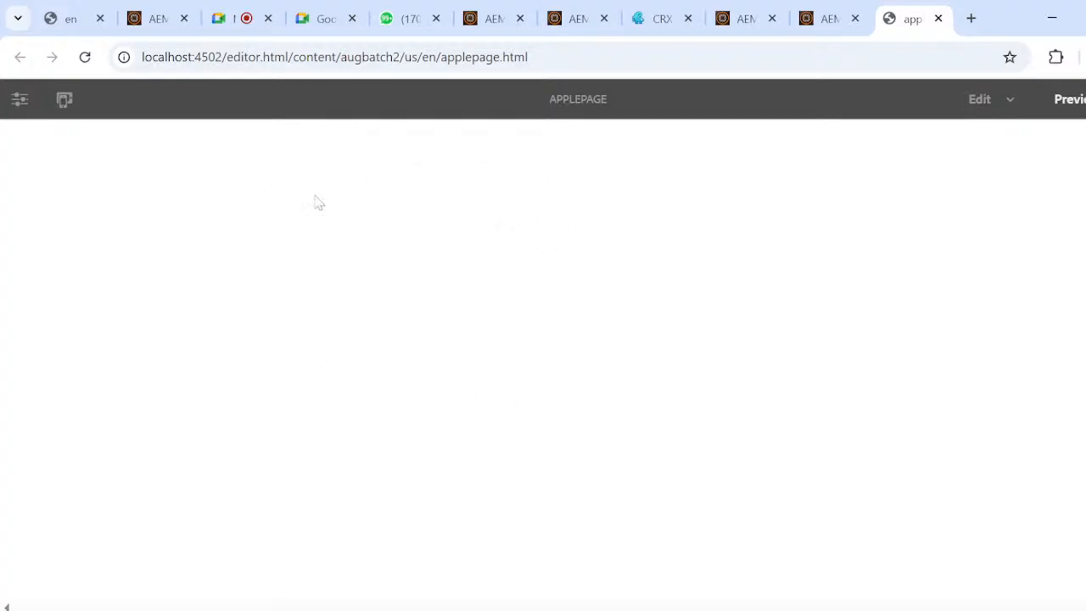
left_click(15, 104)
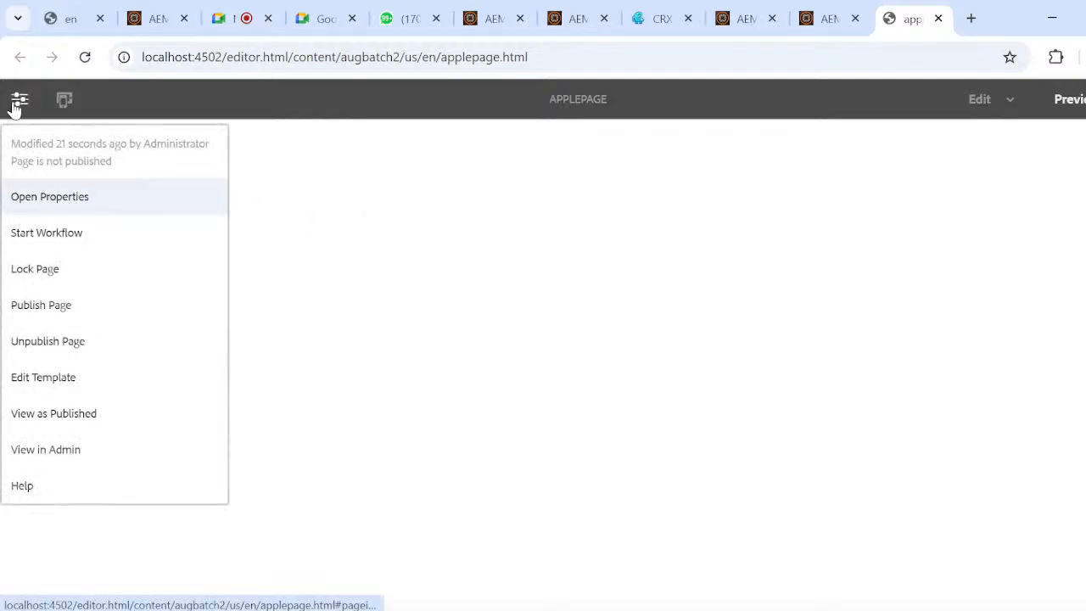
left_click(65, 380)
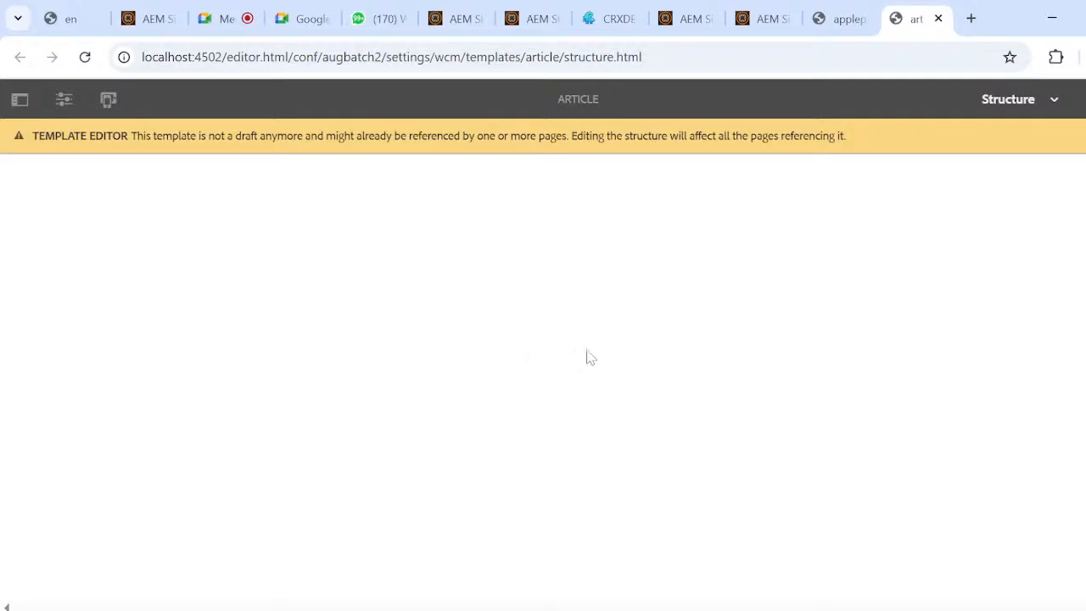
Switch to the Notepad notes and move the "structure" line above "initial" in the list of template modes, removing the blank line left behind.
key("super+Tab")
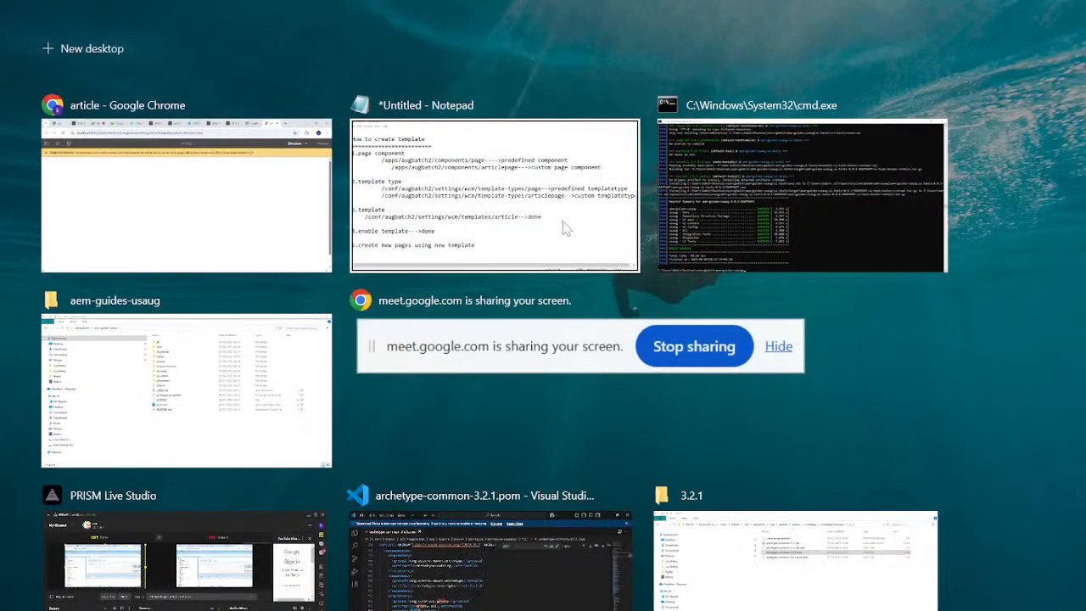
left_click(562, 223)
scroll(543, 306, "up", 4)
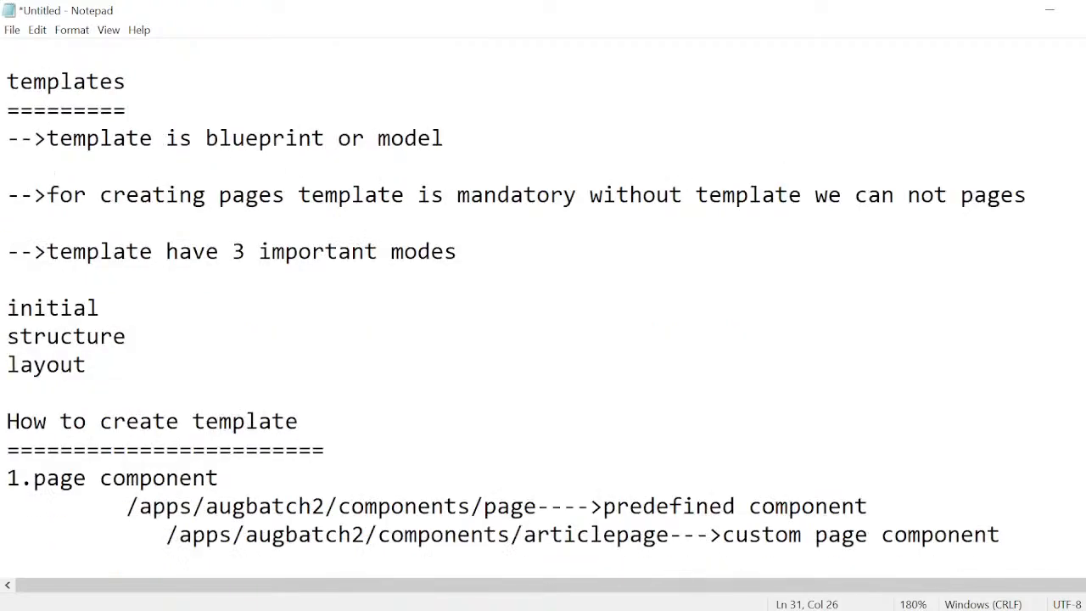
left_click(117, 308)
key("Up")
key("End")
key("shift+Left")
key("shift+Left")
key("shift+Left")
key("shift+Left")
key("shift+Left")
key("shift+Left")
key("shift+Left")
key("shift+Left")
key("shift+Left")
key("ctrl+c")
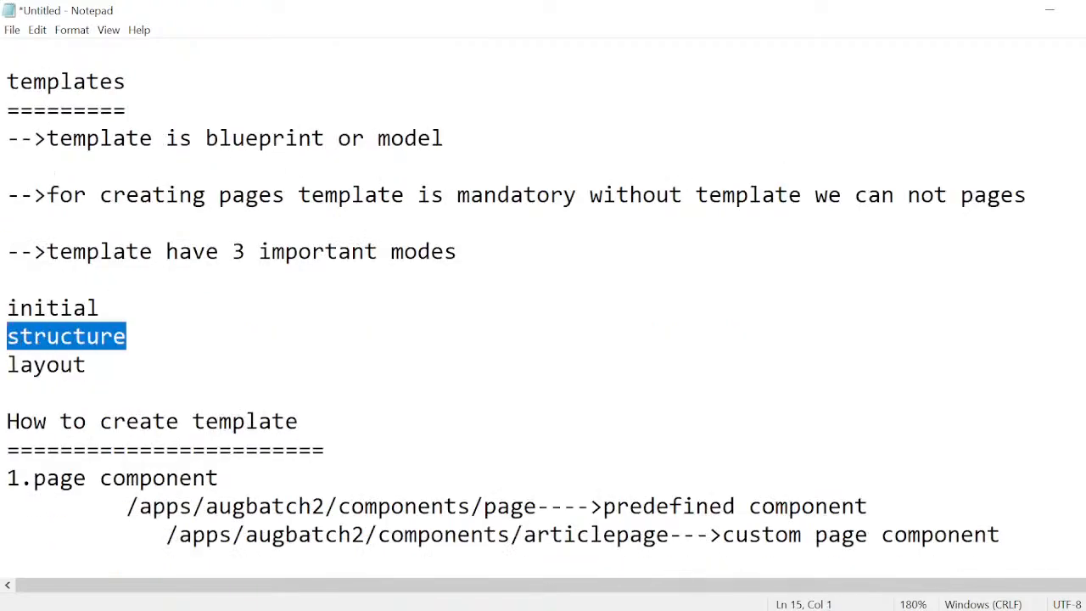
key("Delete")
key("ctrl+v")
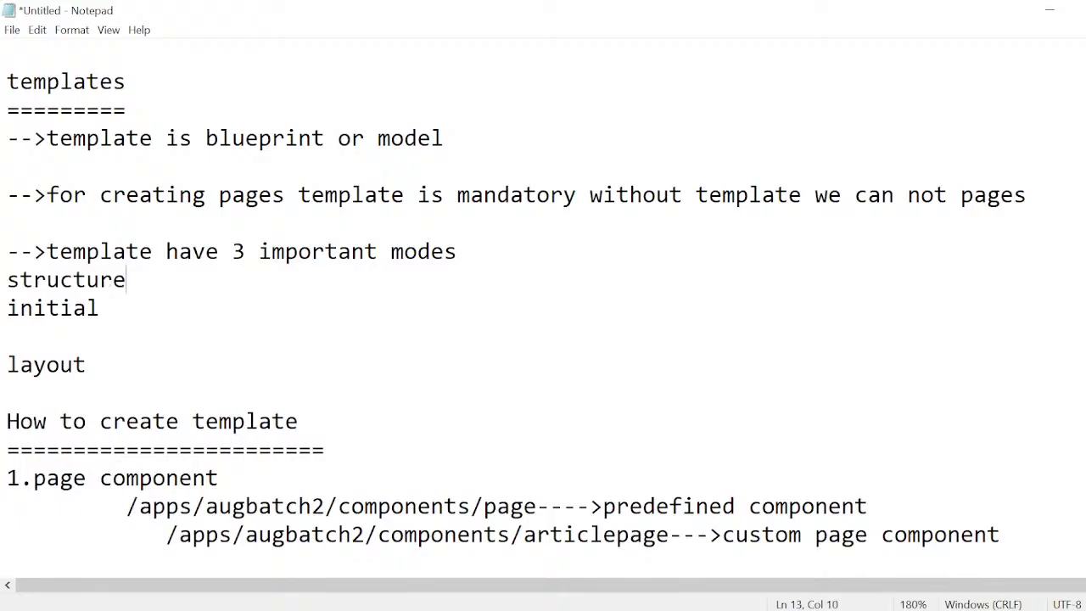
key("BackSpace")
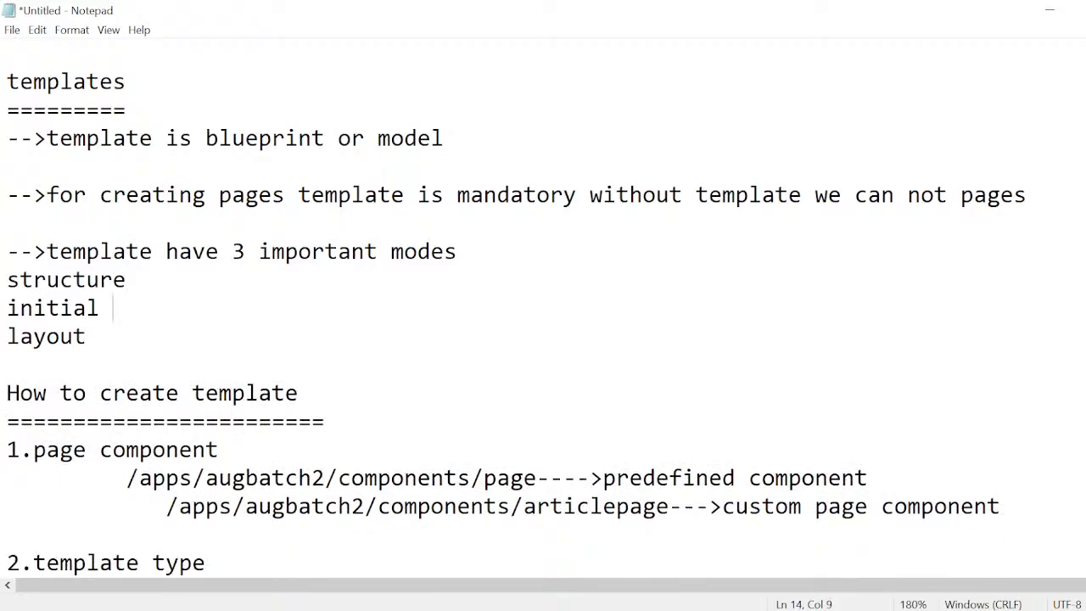
Extend the "structure" line in the template modes list to read "structure-->all components are locked".
left_click(127, 280)
type("-->all componn")
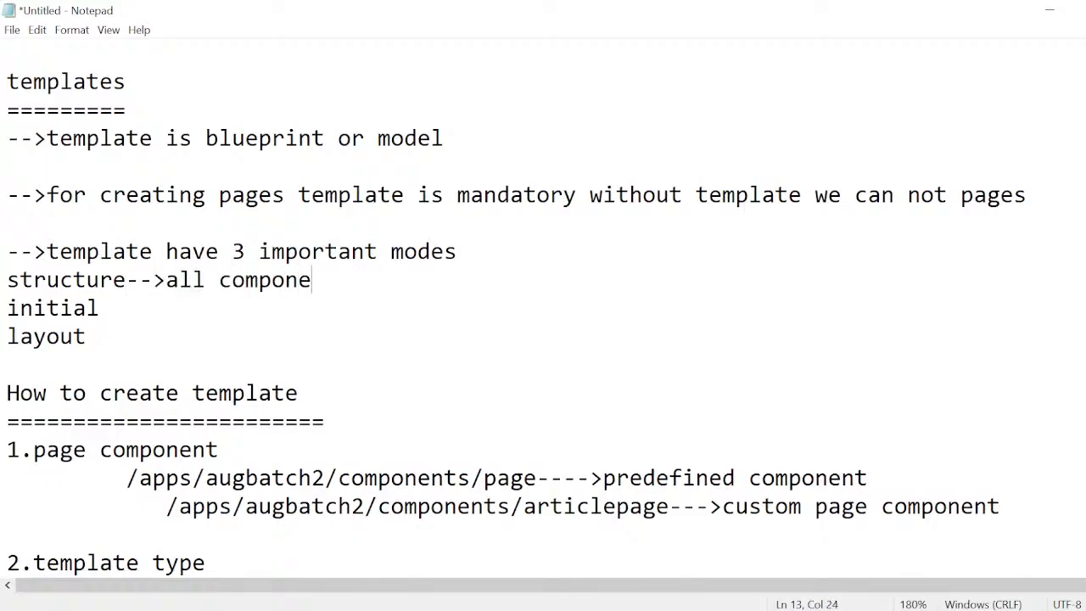
type("nts are loc")
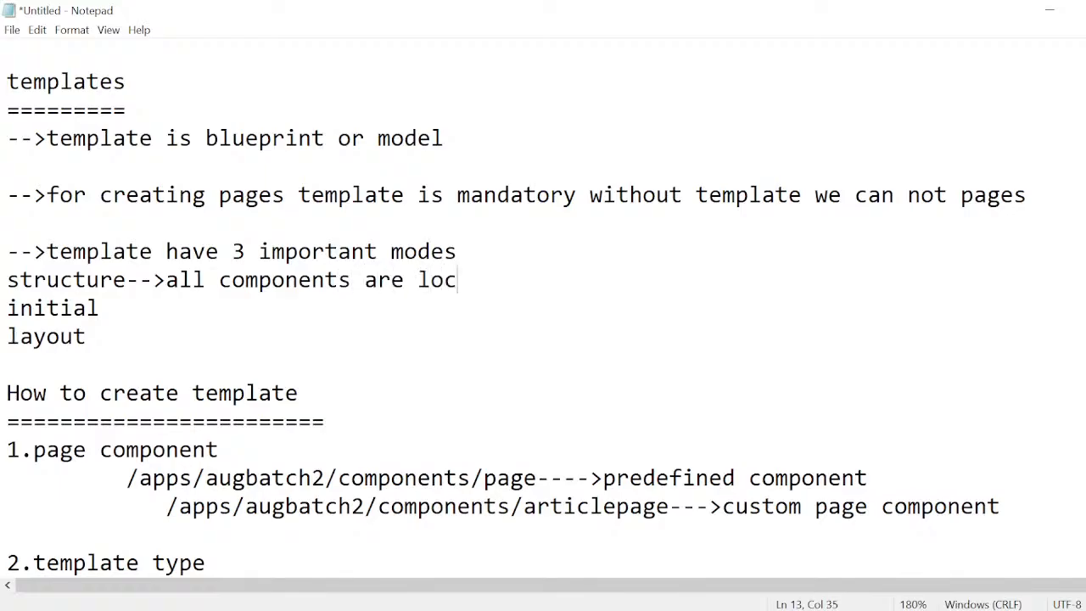
type("ked")
Extend the "initial" line in the template modes list to read "initial-->all components are unlocked".
key("Down")
type("->")
type("a")
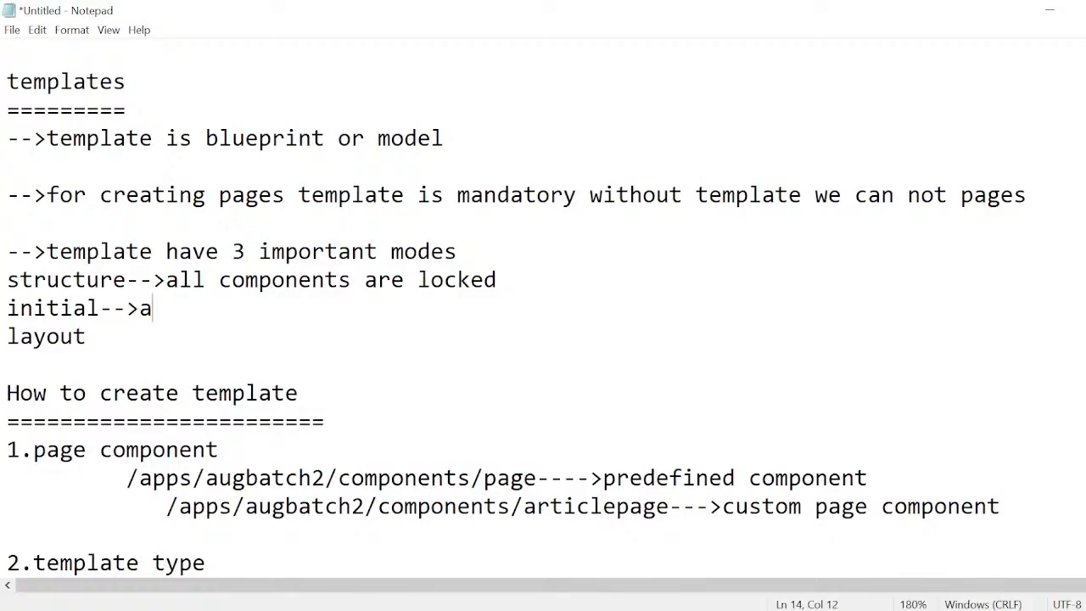
type("ll comp")
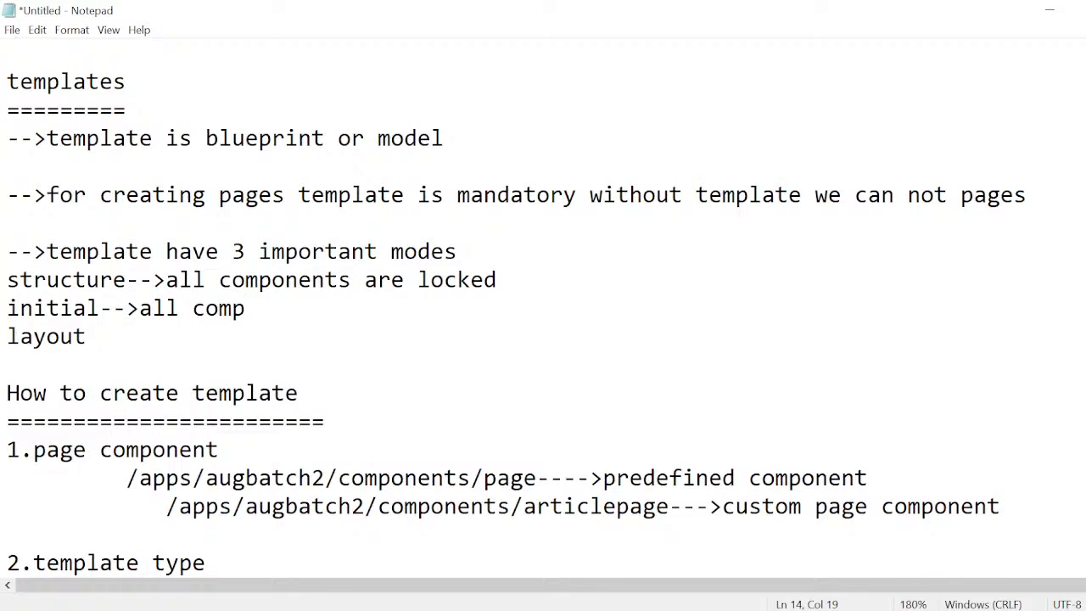
type("onents are ")
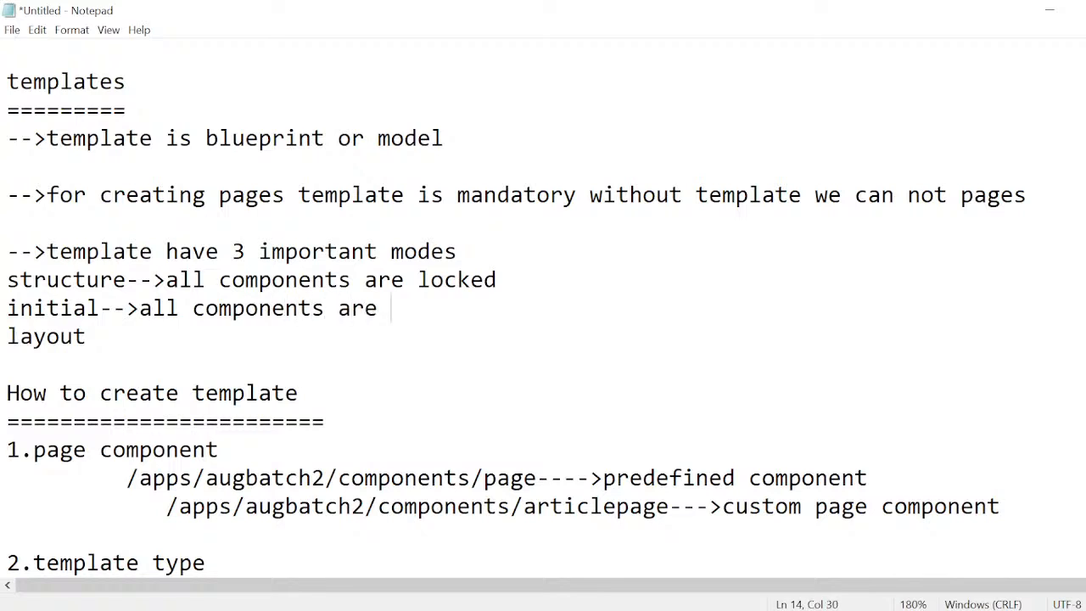
type("unloca")
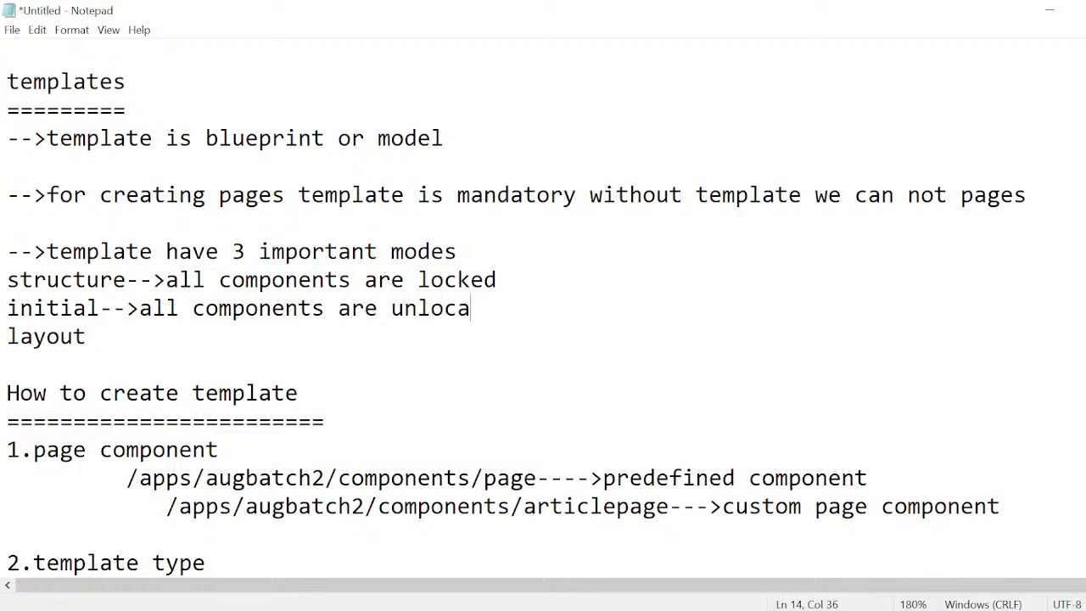
key("BackSpace")
type("ked")
Extend the "layout" line in the template modes list to read "layout-->we can arrage components".
left_click(86, 336)
type("-->")
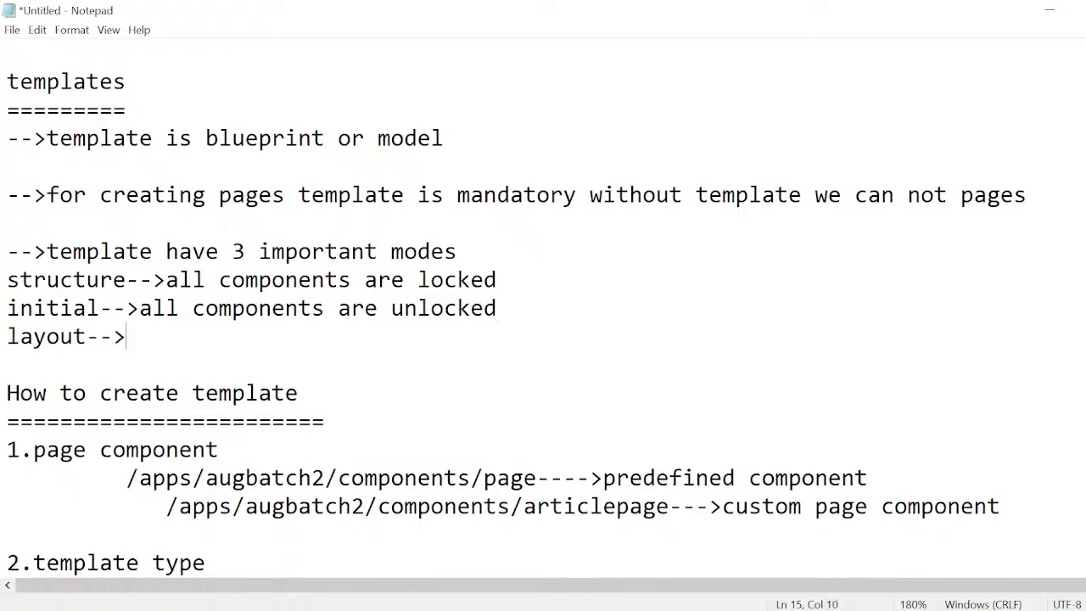
type("we can o")
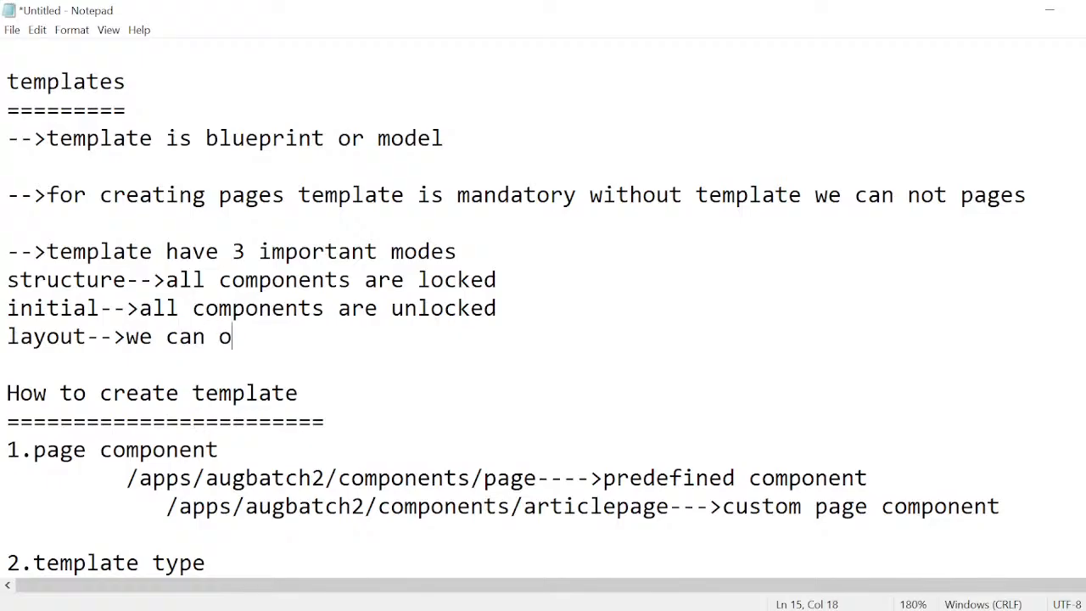
type("rragne")
key("BackSpace")
key("BackSpace")
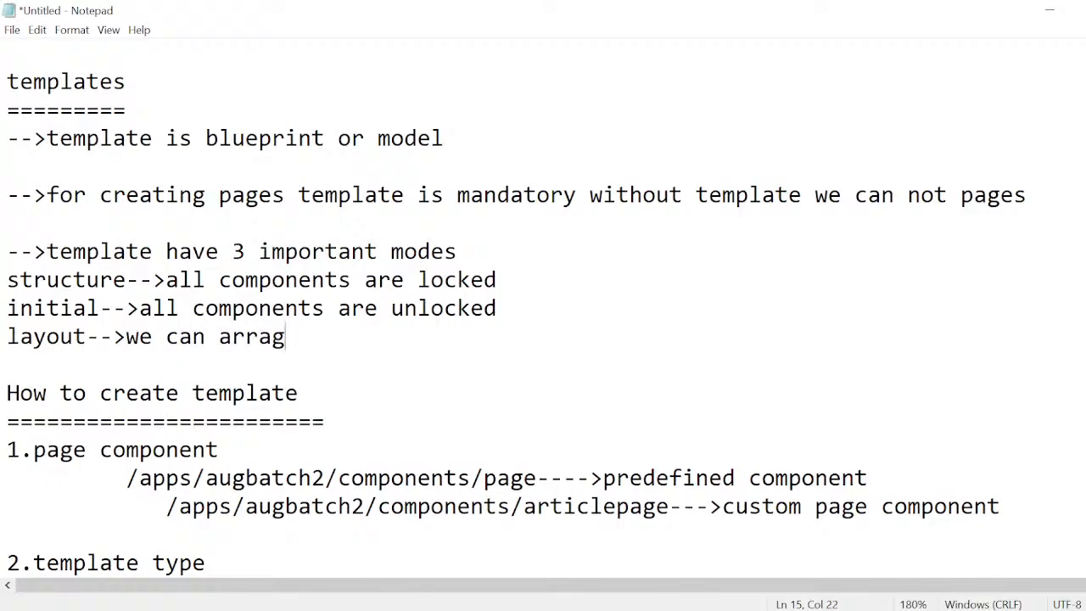
type("e componne")
key("BackSpace")
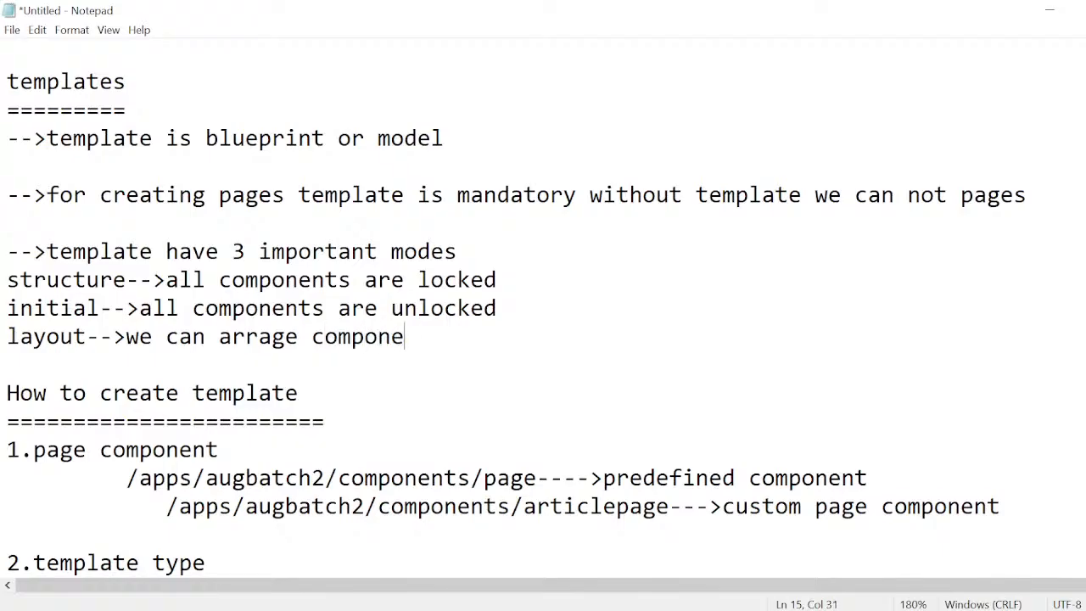
type("nts")
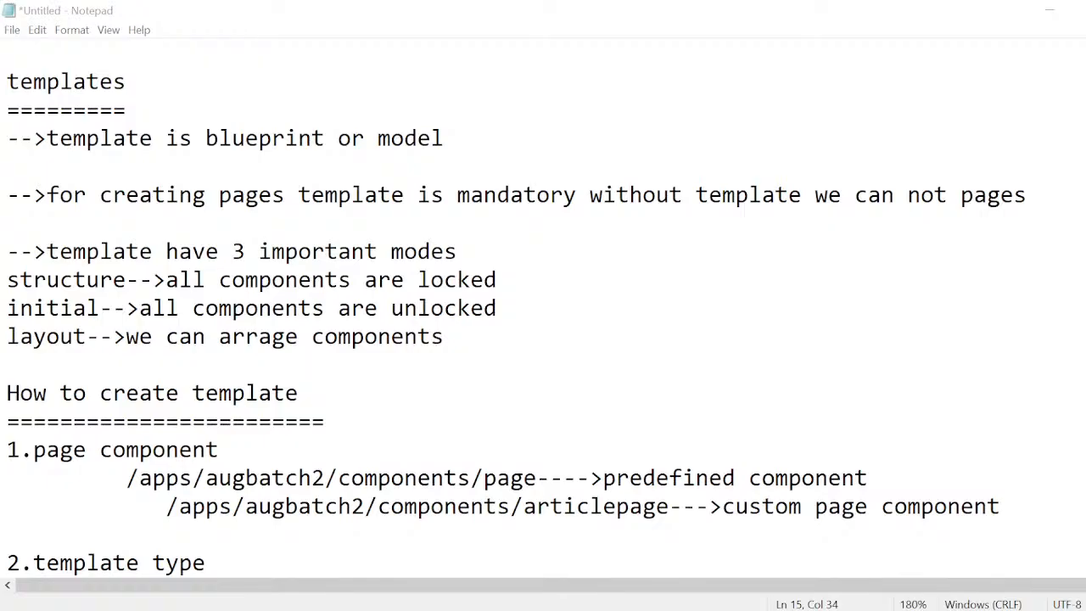
Switch to the article template editor in Chrome and unlock the container in Structure mode, confirming the unlock.
key("super+Tab")
left_click(506, 236)
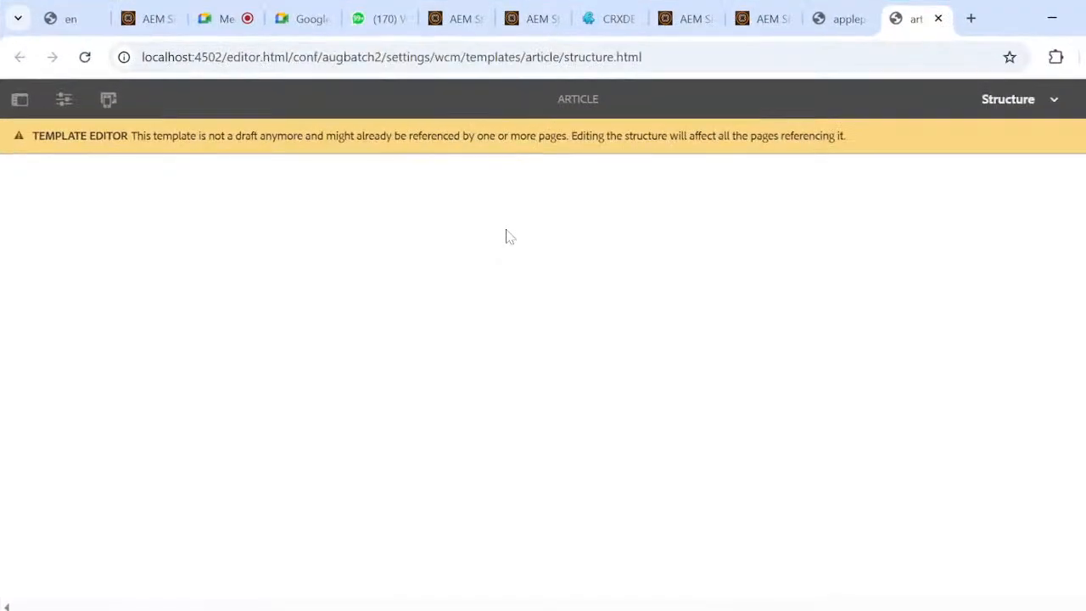
left_click(1053, 102)
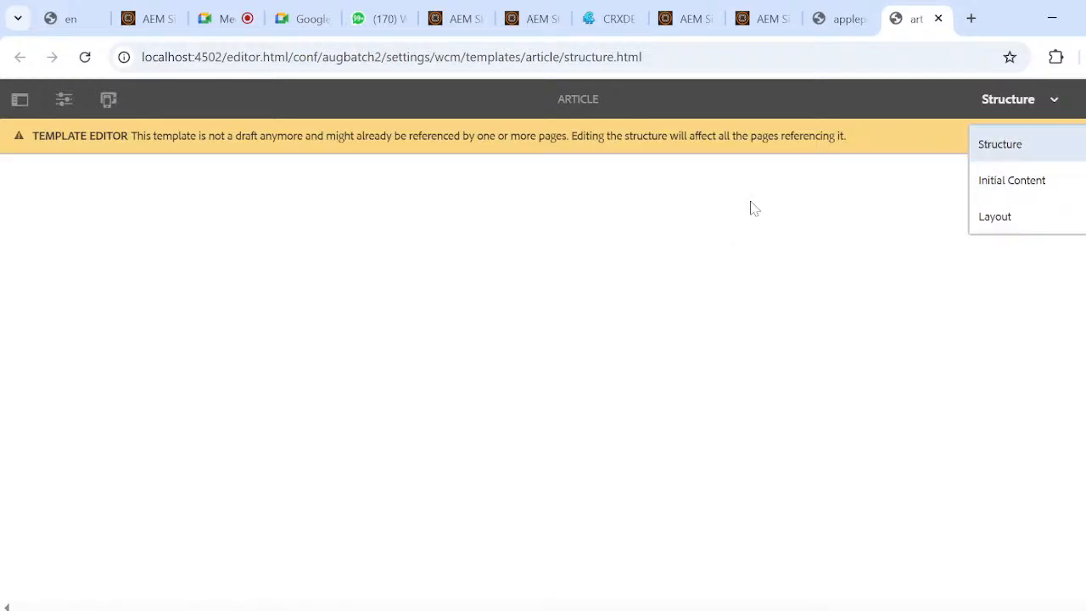
left_click(786, 190)
left_click(840, 19)
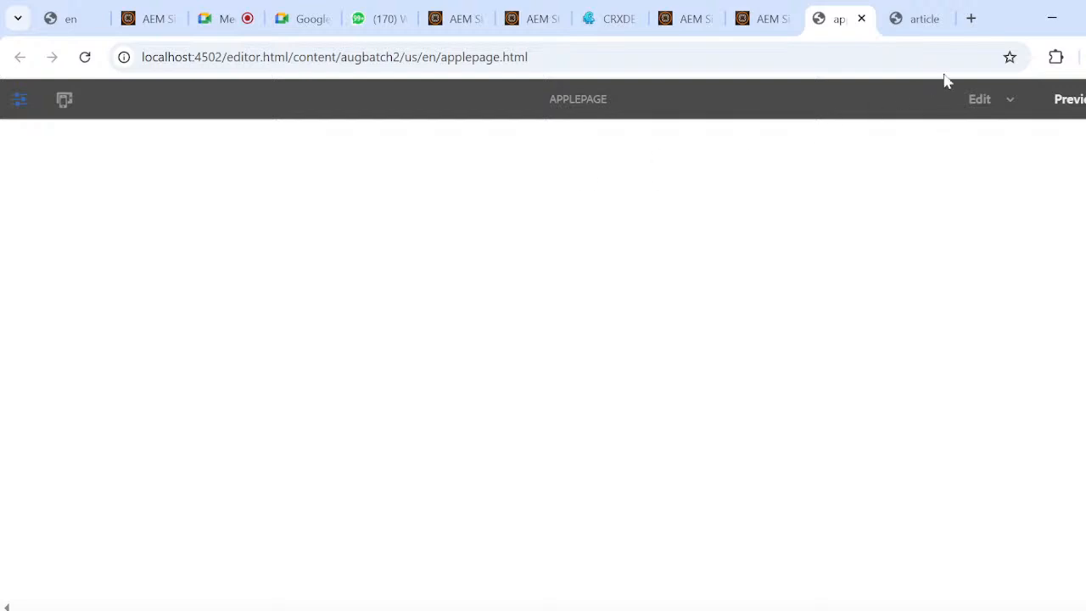
left_click(926, 18)
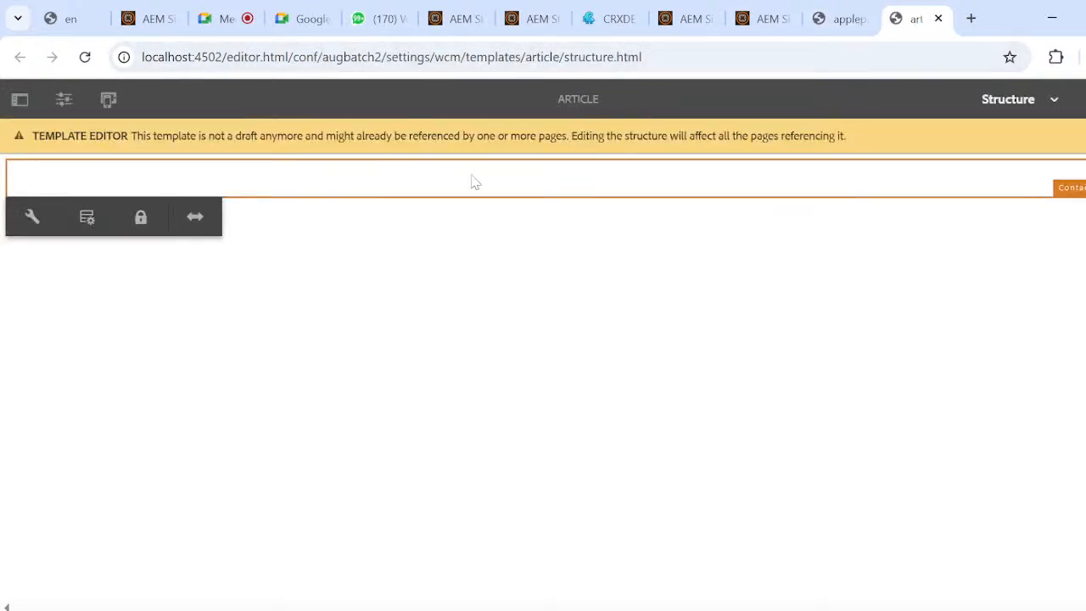
left_click(141, 219)
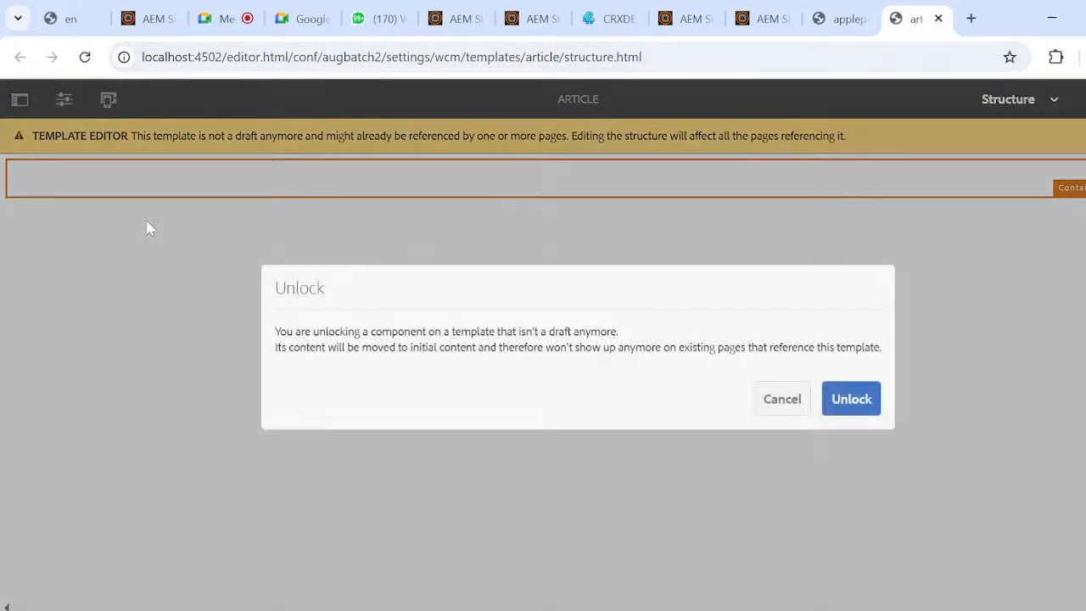
left_click(848, 406)
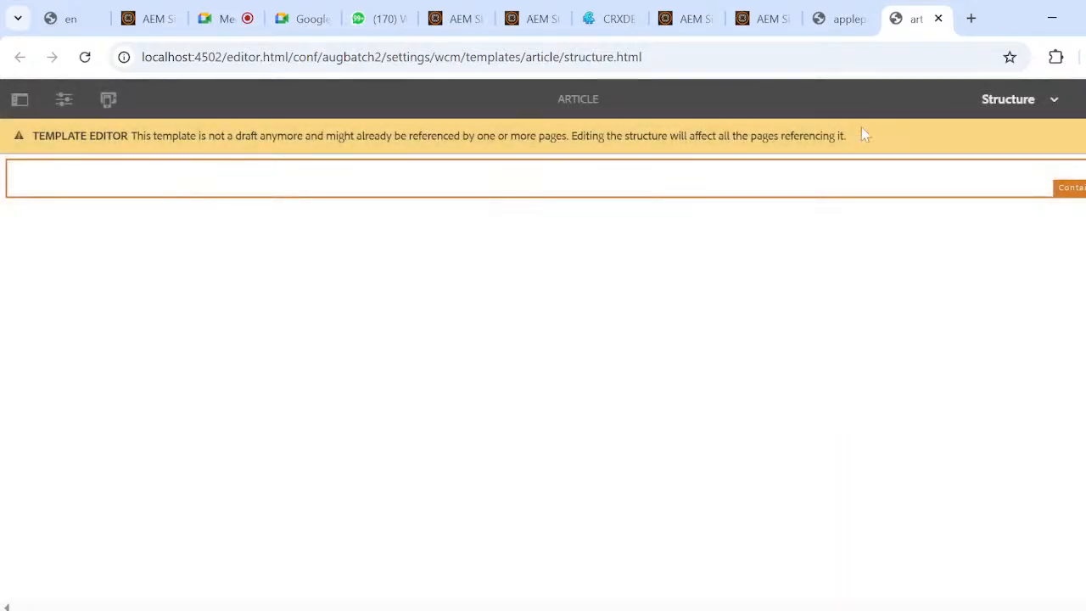
Reload applepage in the page editor, set it to Edit mode and select its container.
left_click(844, 19)
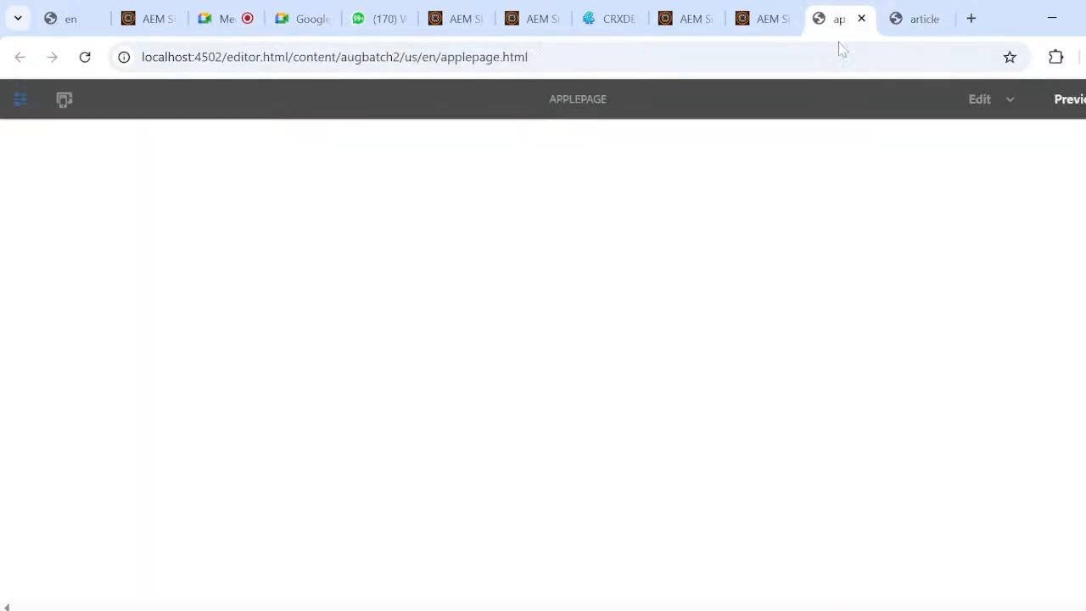
left_click(85, 61)
left_click(85, 57)
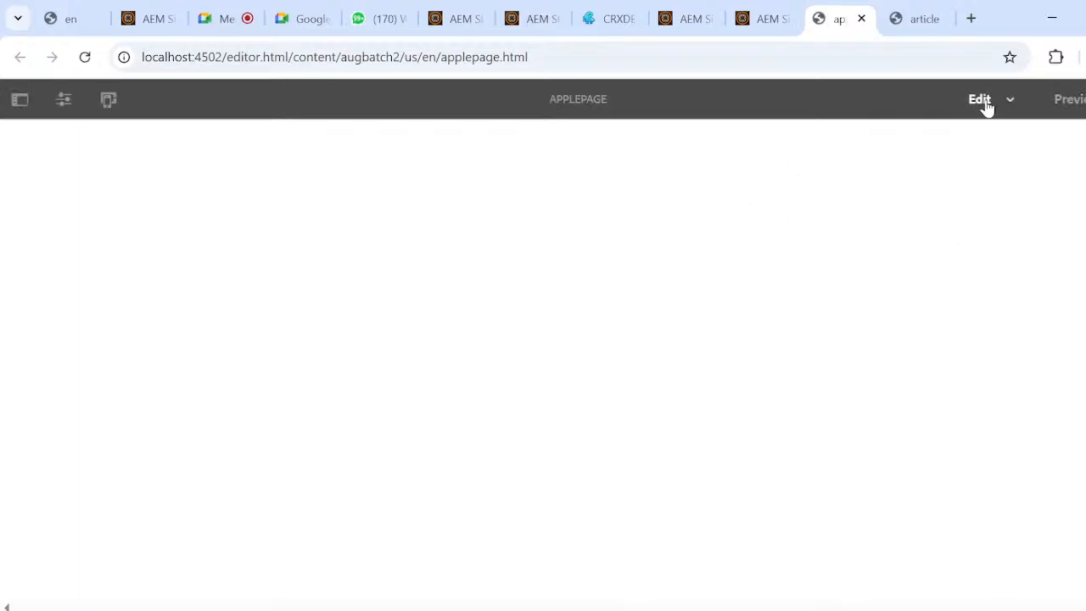
left_click(1012, 103)
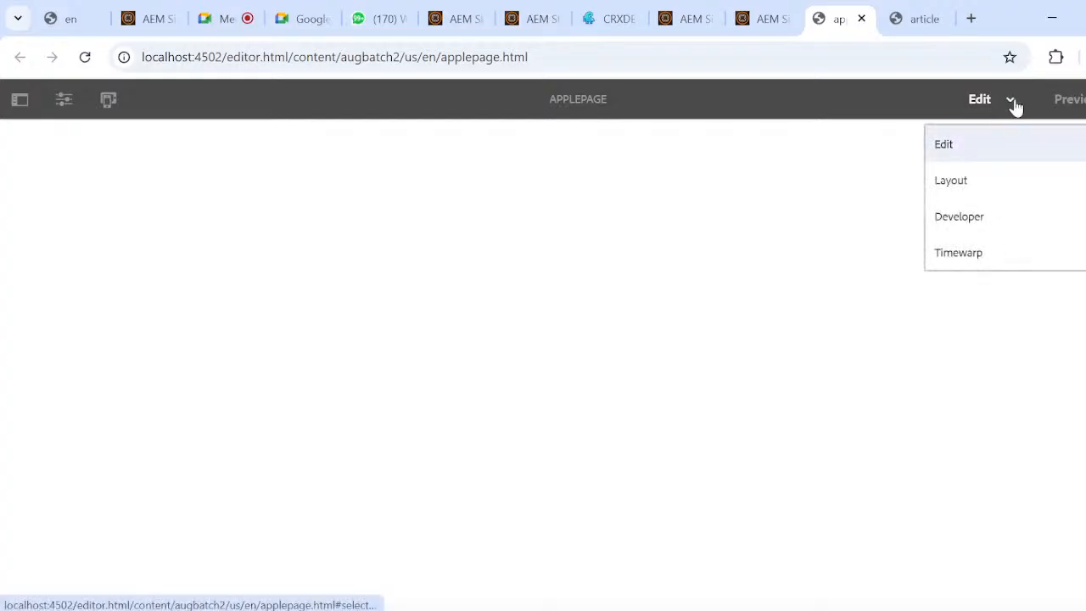
left_click(980, 154)
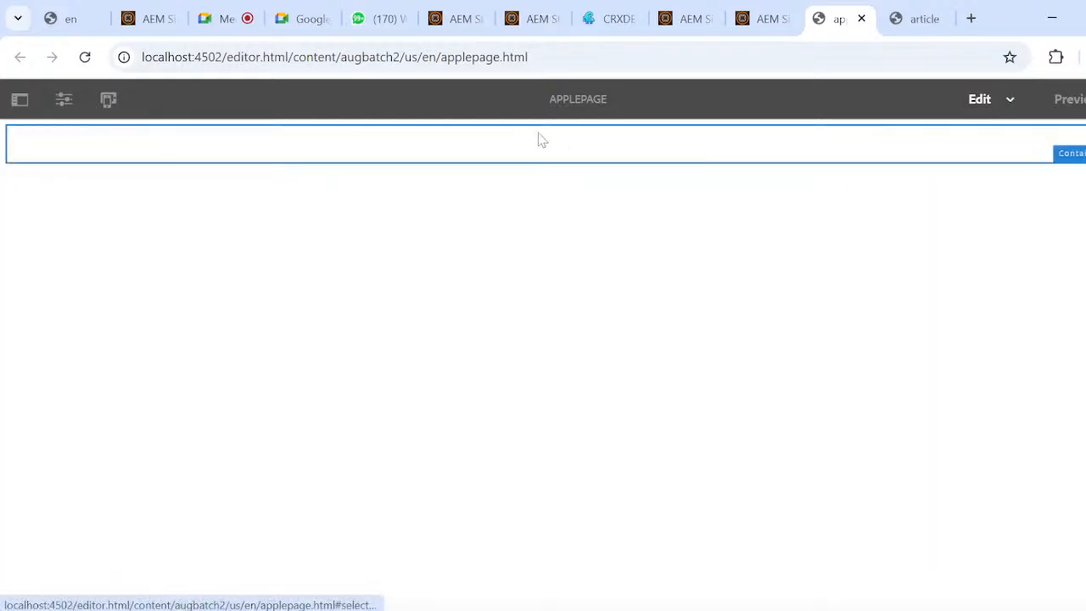
left_click(639, 152)
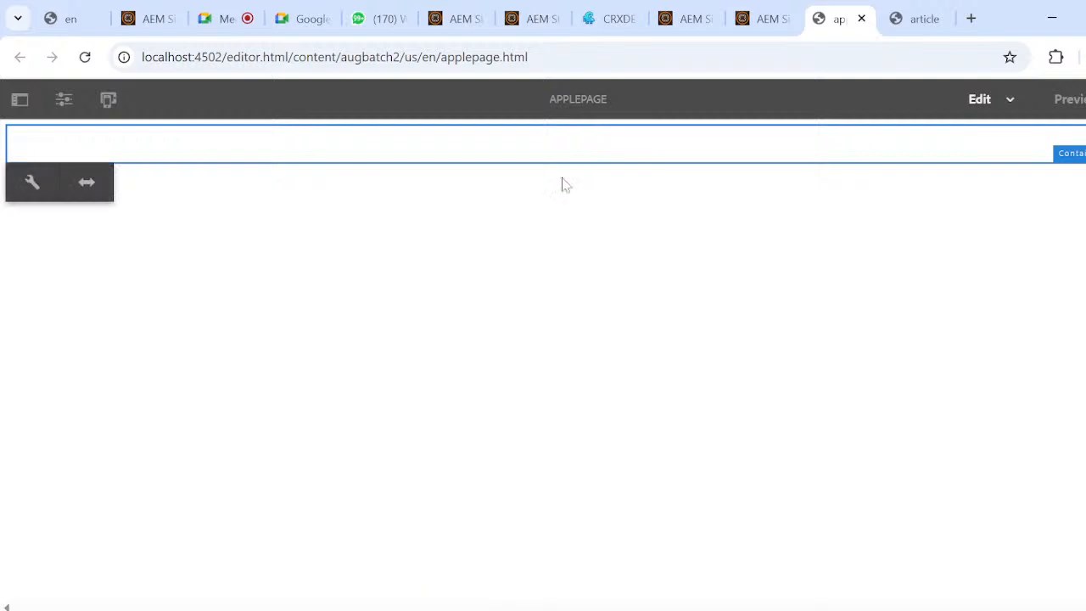
Return to the article template and examine the container's allowed components and the available template modes.
left_click(922, 19)
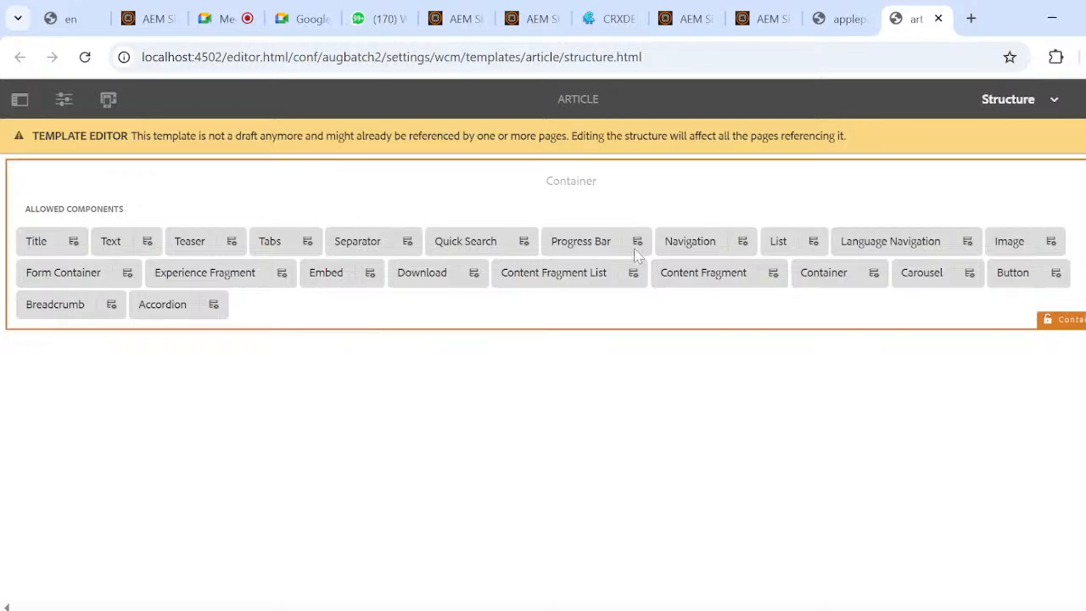
left_click(827, 280)
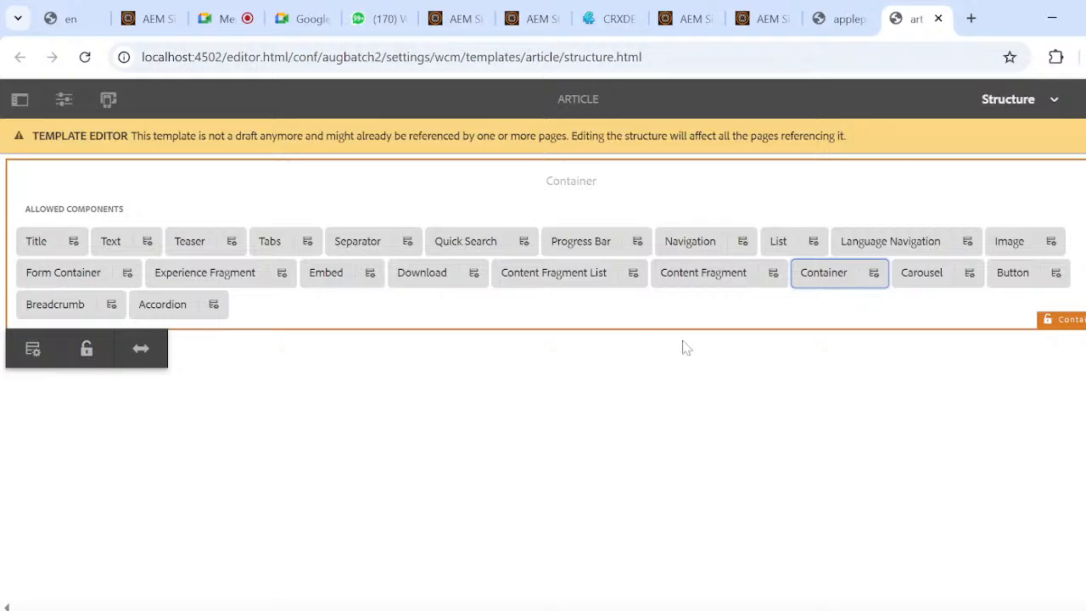
left_click(719, 409)
scroll(622, 407, "down", 1)
scroll(622, 407, "up", 1)
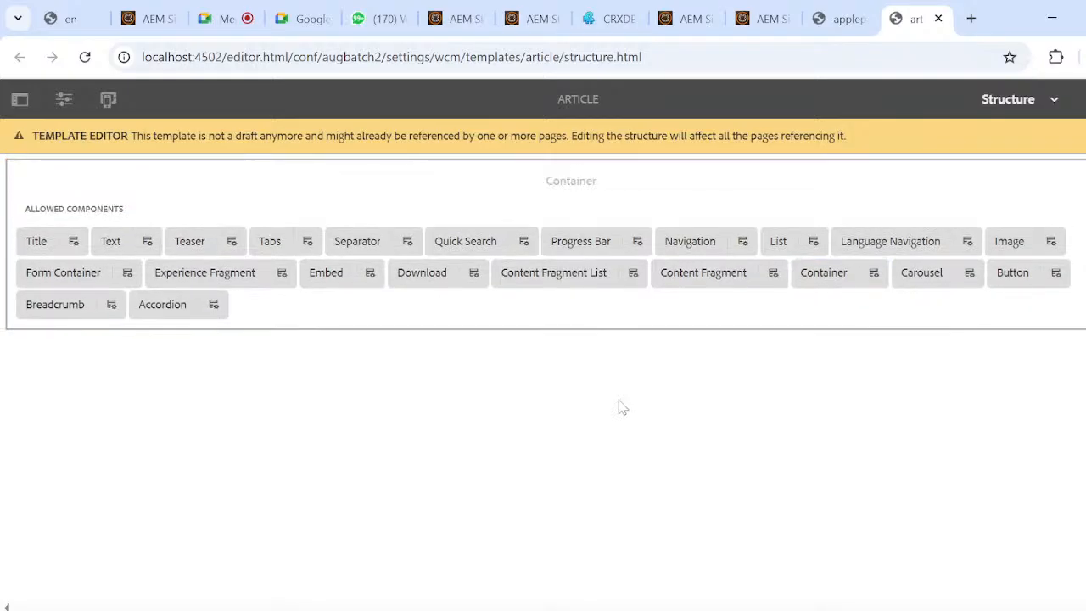
left_click(1054, 99)
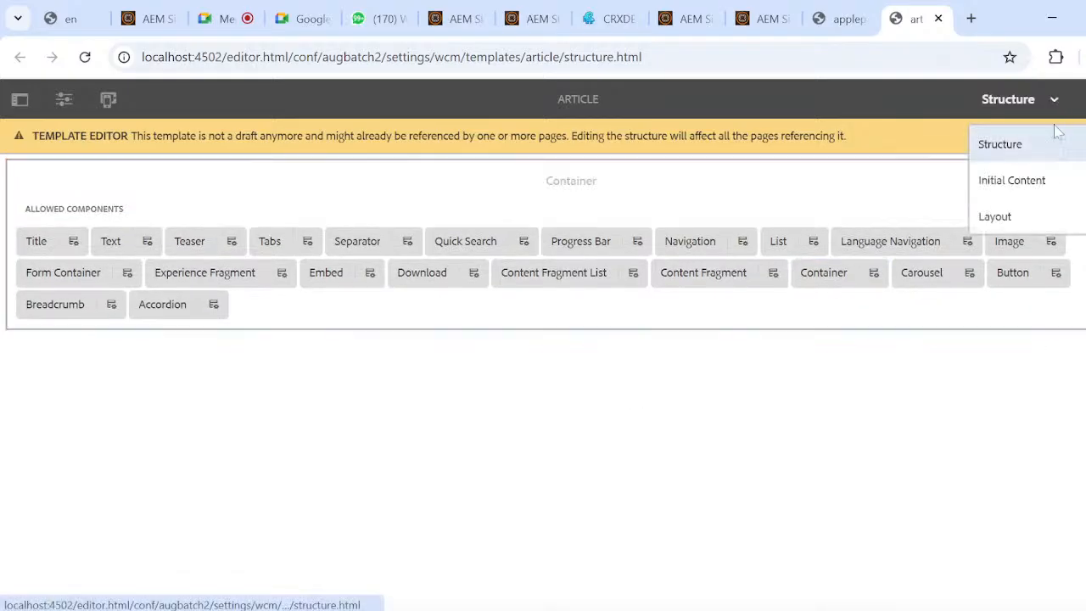
left_click(806, 373)
left_click(794, 204)
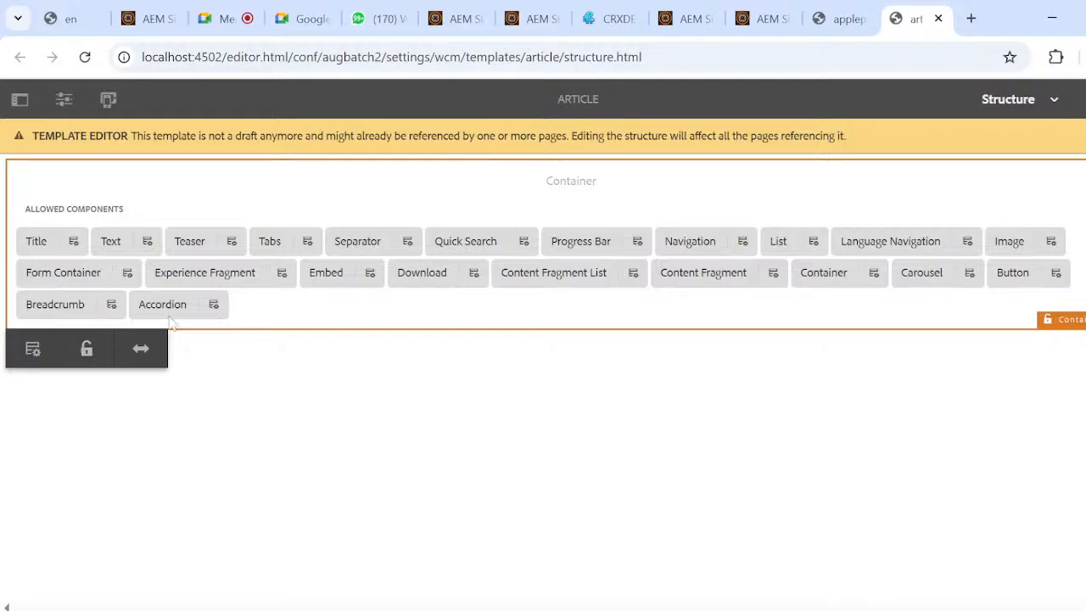
Reload applepage, view the components that can be inserted into its container and close the list without adding any.
left_click(840, 18)
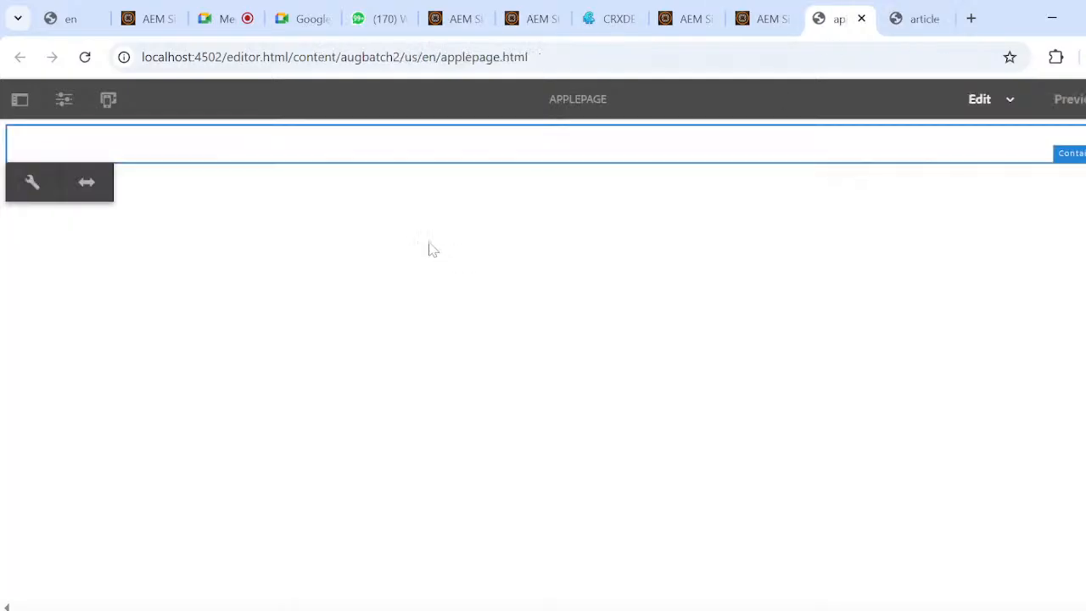
key("F5")
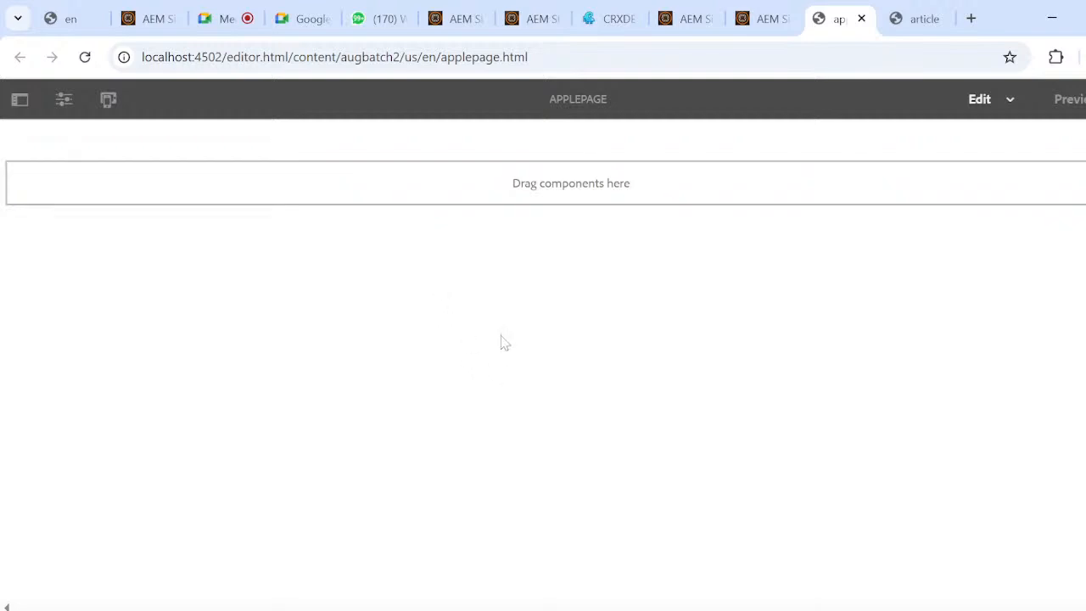
left_click(600, 192)
left_click(34, 146)
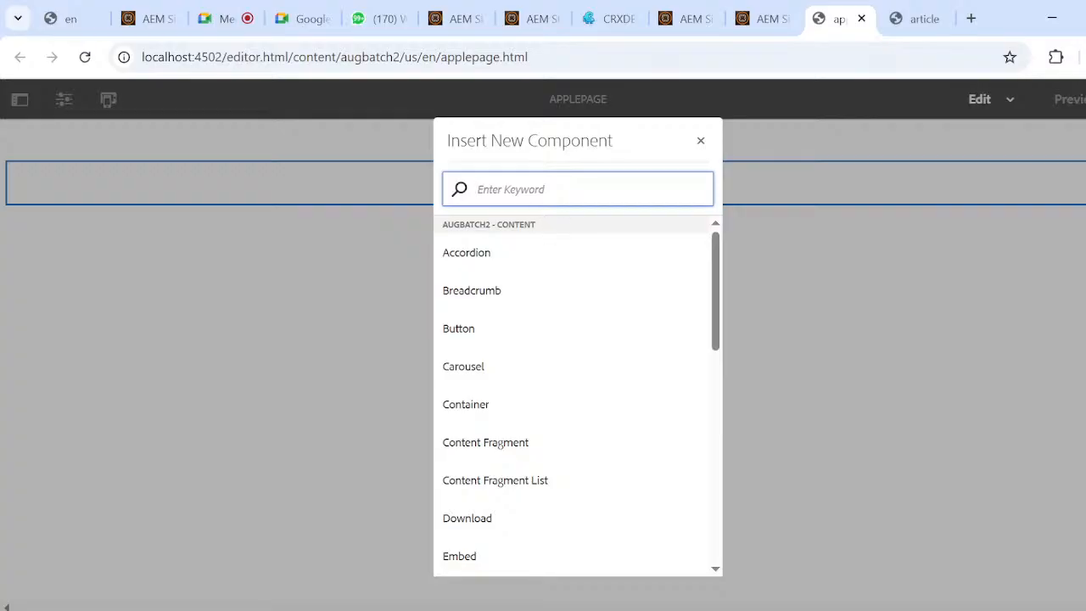
left_click(971, 282)
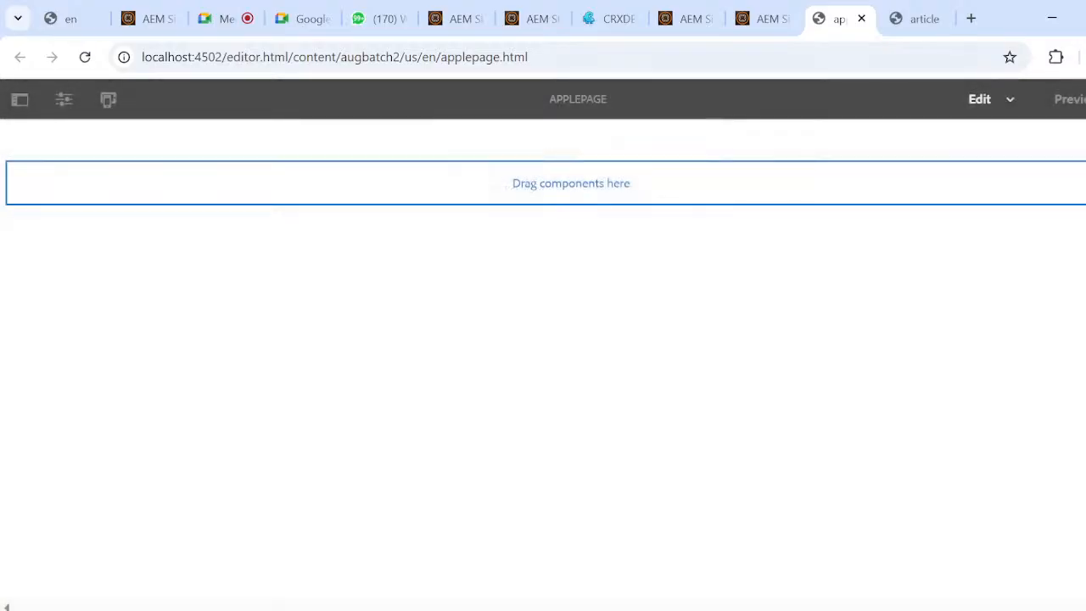
Switch the article template editor to Layout mode and select its container.
left_click(917, 19)
left_click(1053, 100)
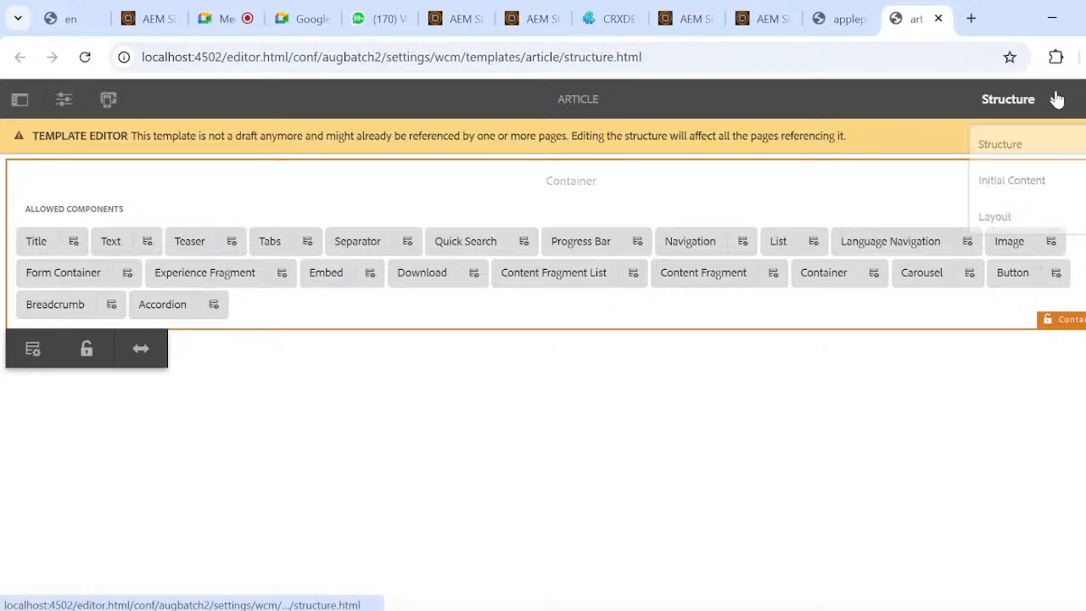
left_click(1029, 218)
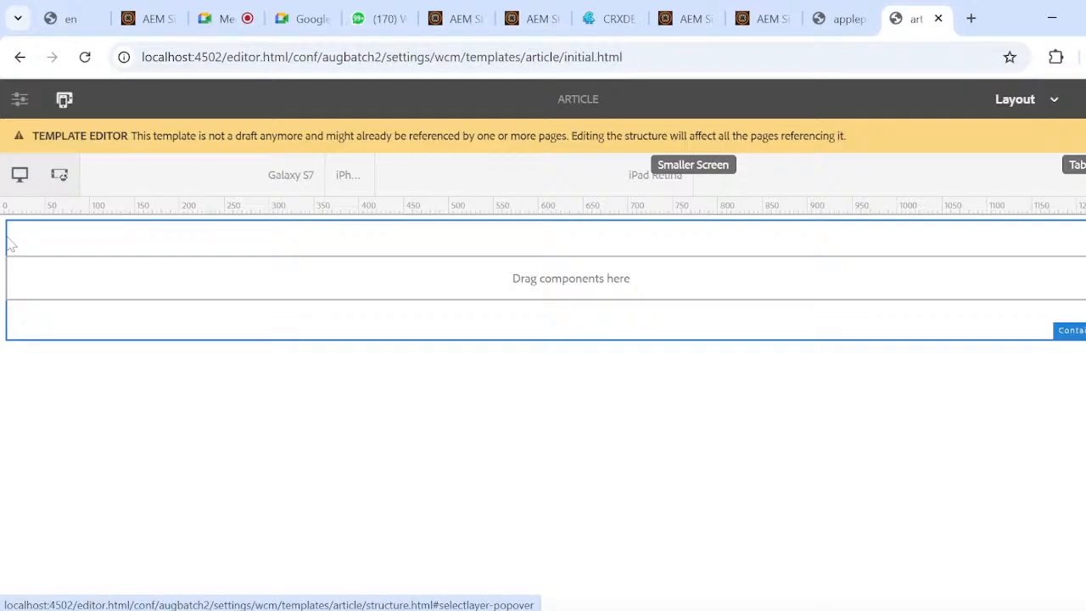
left_click(216, 272)
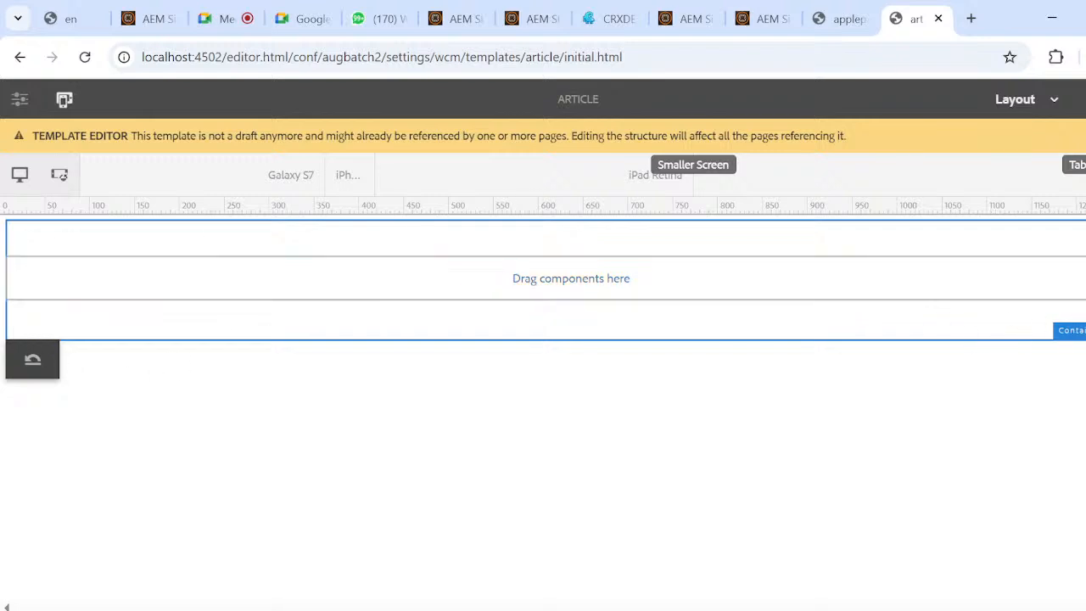
Compare the article template's modes by switching the template editor from Layout to Structure and on to Initial Content.
left_click(1049, 100)
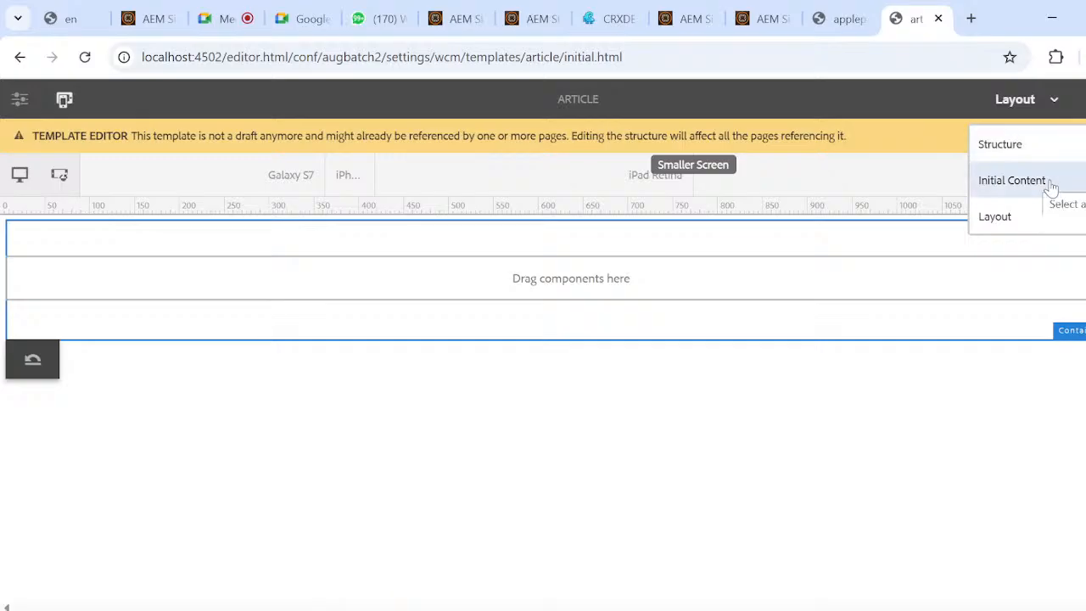
left_click(1028, 220)
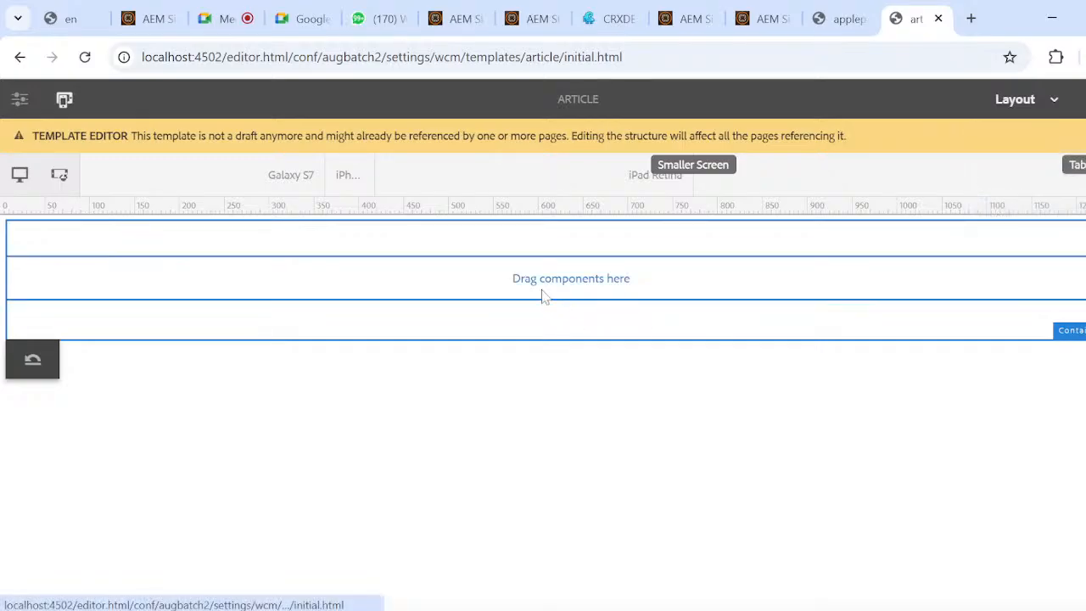
left_click(1052, 102)
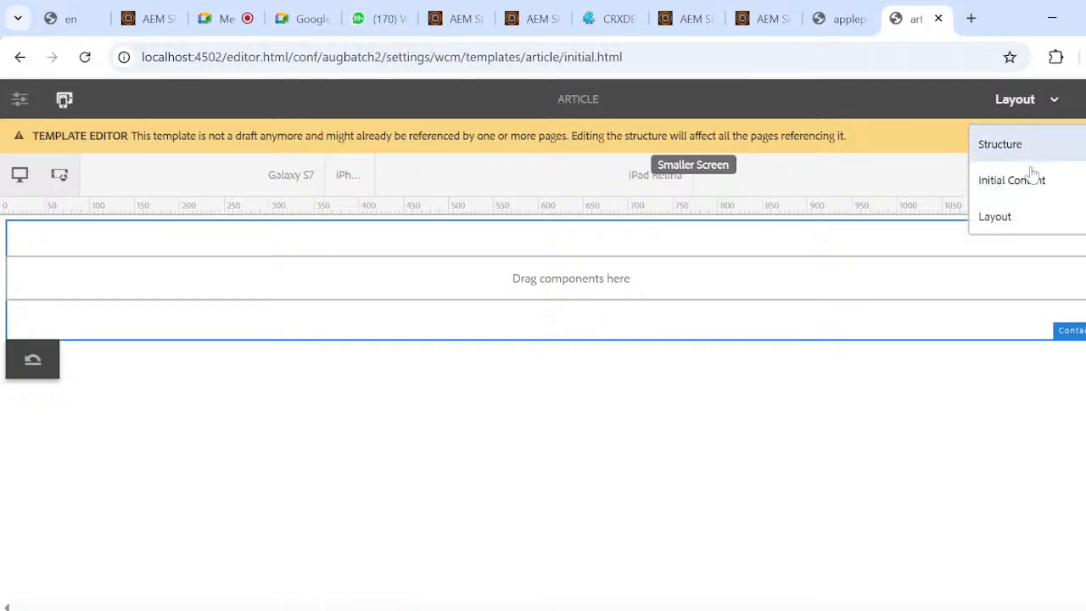
left_click(1027, 146)
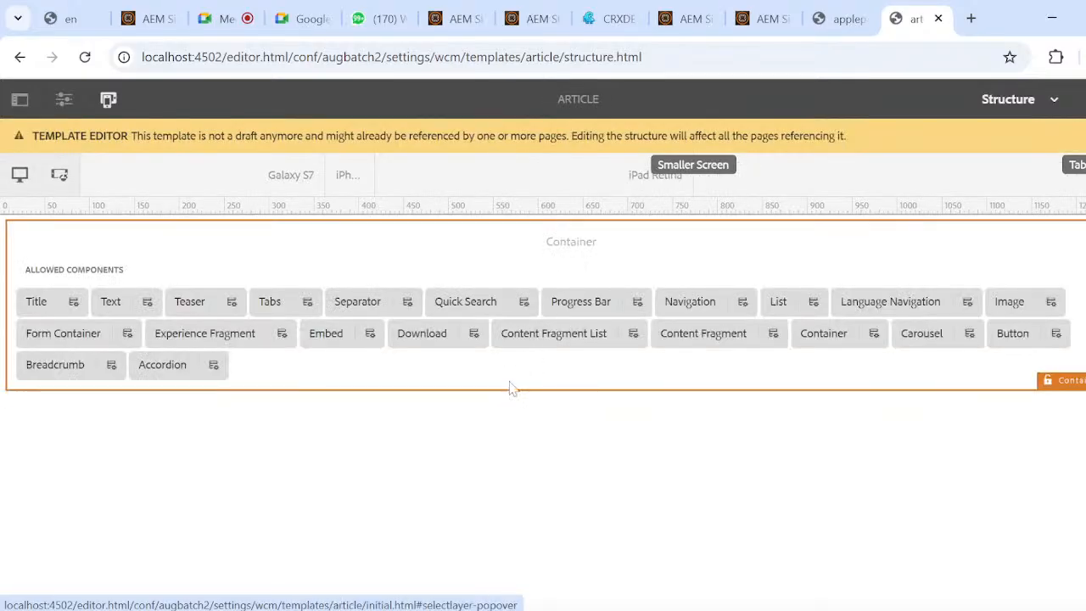
left_click(1053, 104)
left_click(1010, 177)
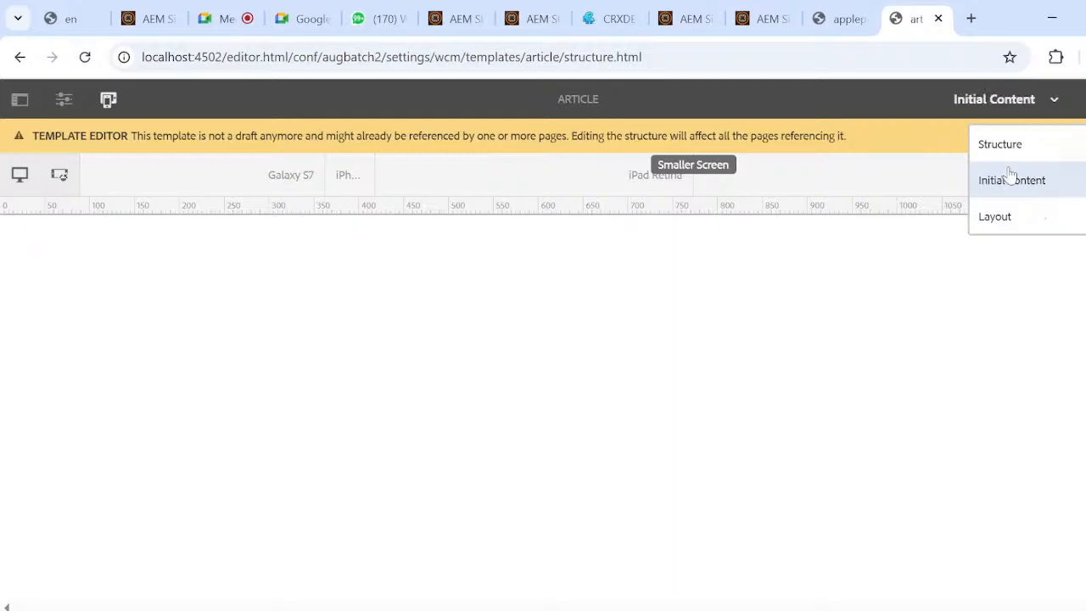
Return to applepage, switch its page editor from Edit to Layout mode and select the container.
left_click(851, 18)
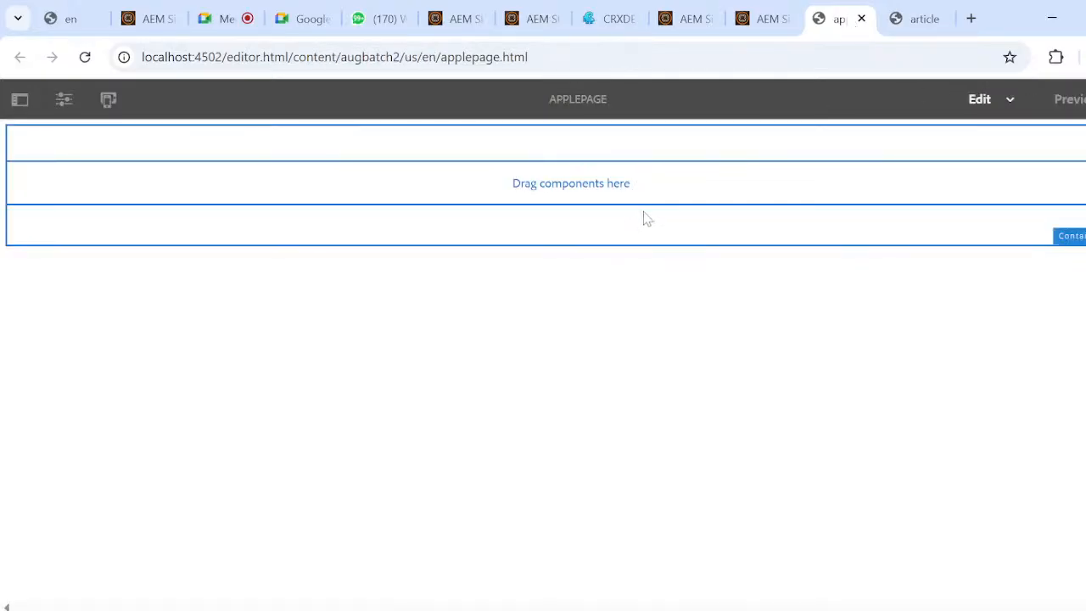
left_click(649, 229)
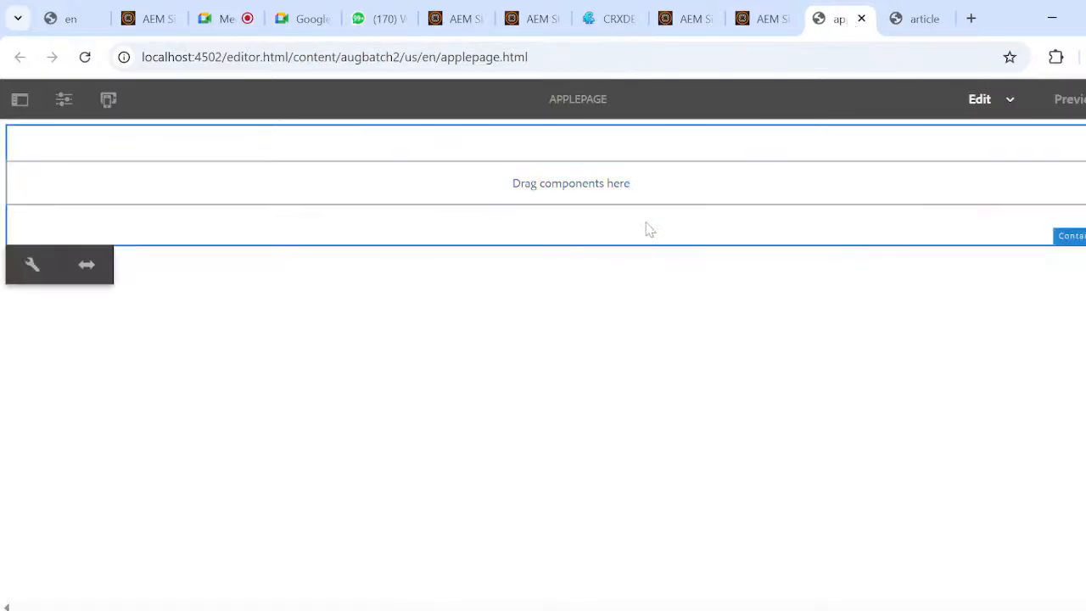
left_click(1010, 105)
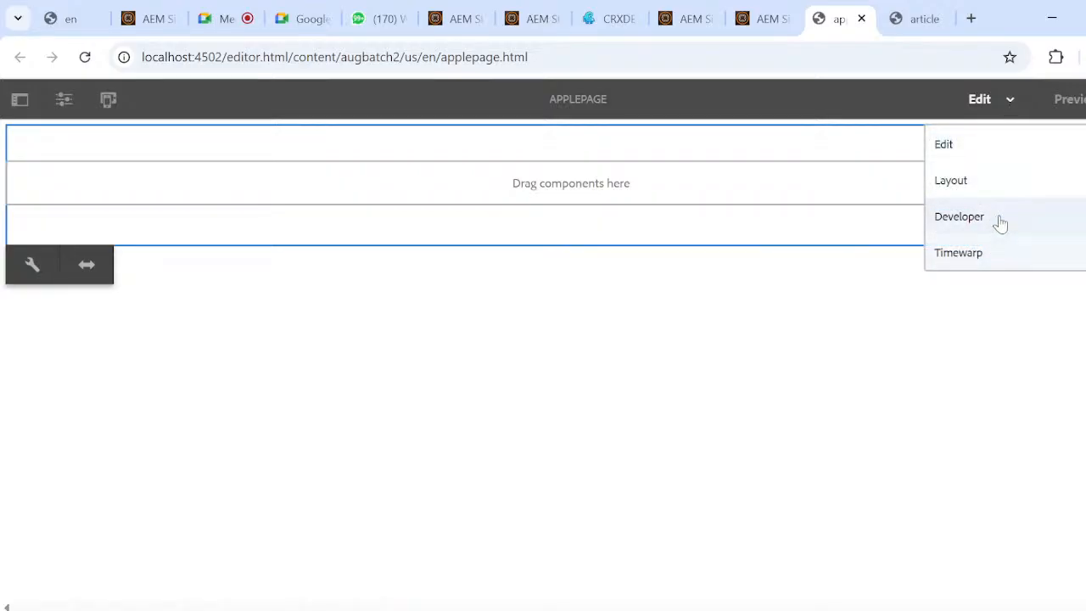
left_click(981, 190)
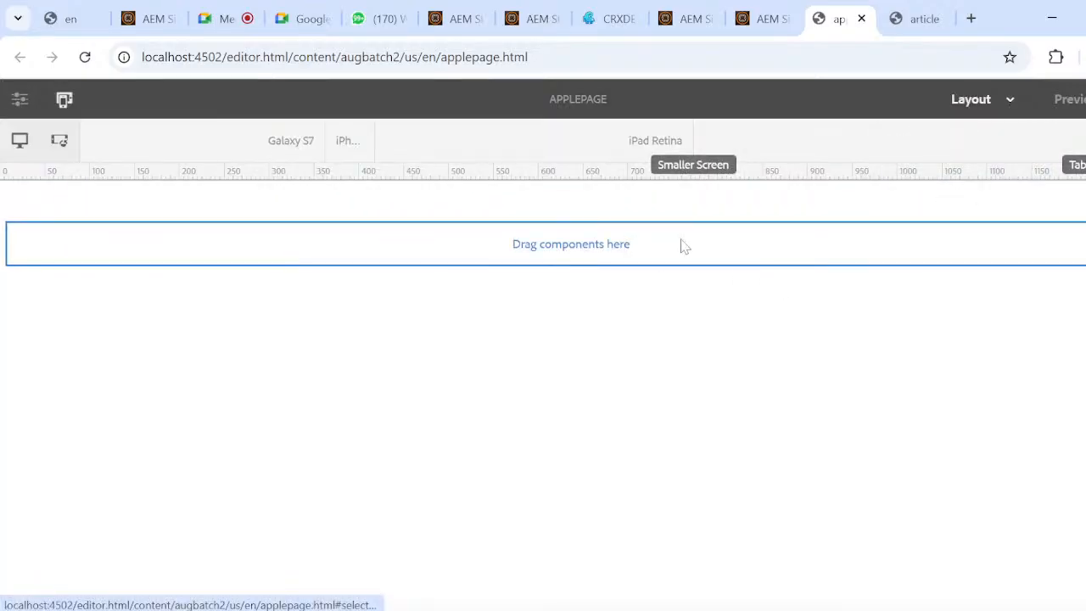
left_click(861, 292)
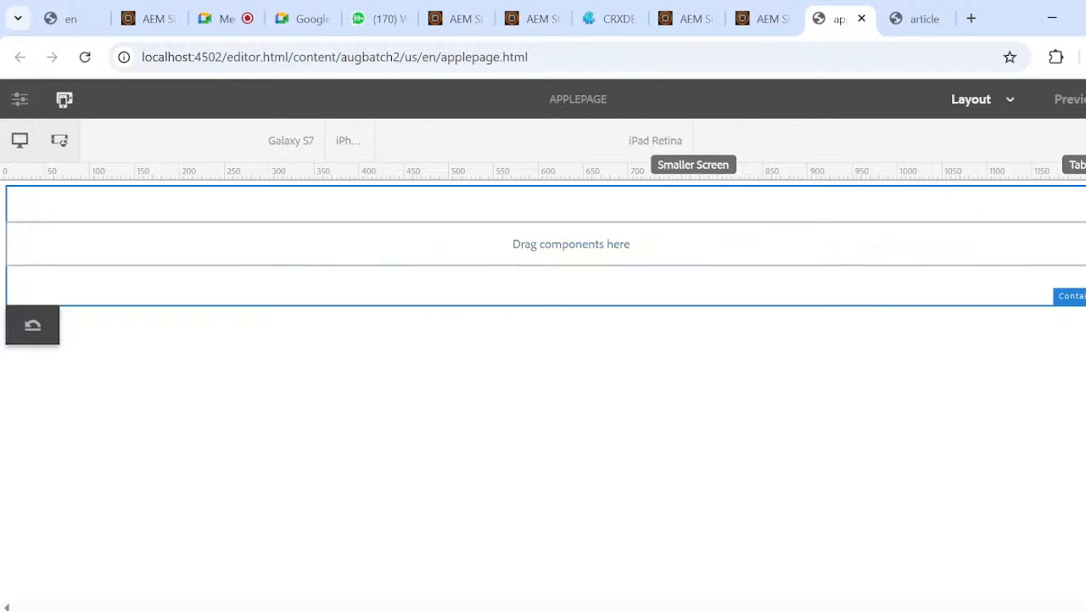
In the Sites console, browse to We.Retail's Language Masters and open the Deutsch page for editing.
left_click(763, 13)
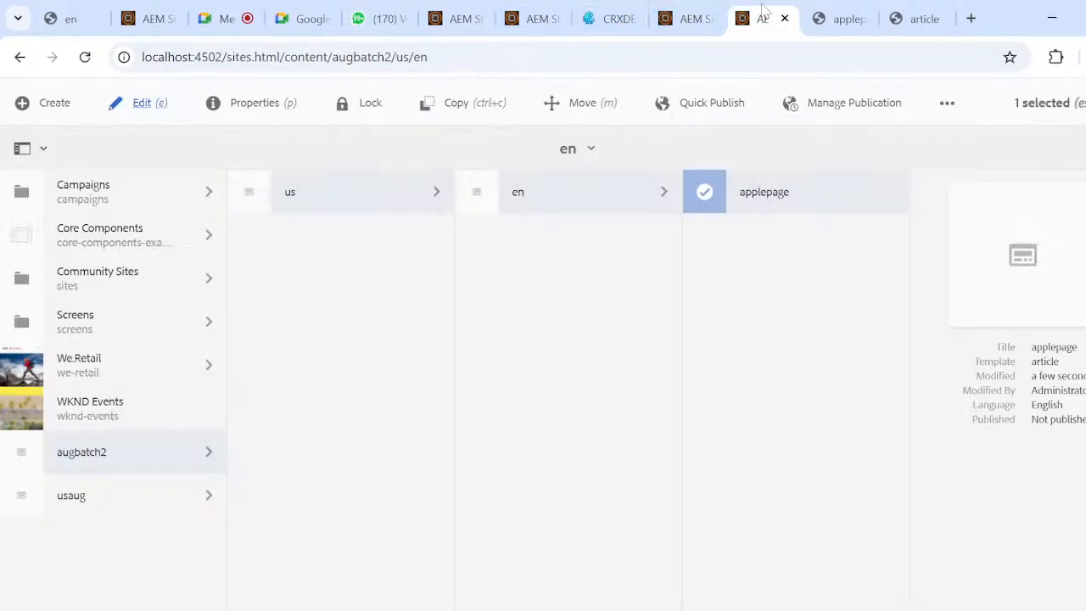
left_click(184, 367)
left_click(440, 204)
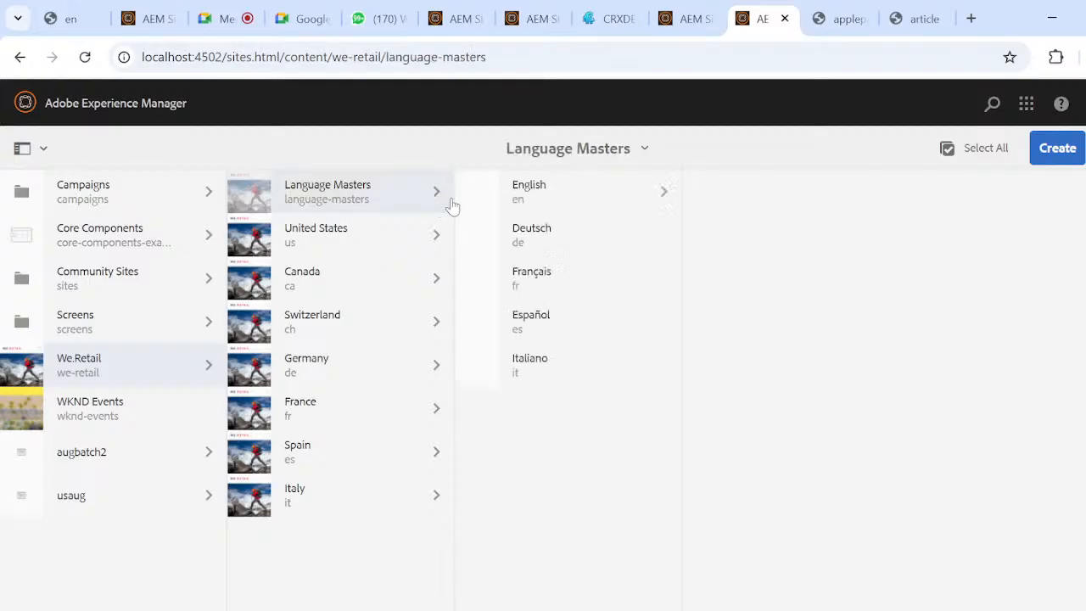
left_click(477, 236)
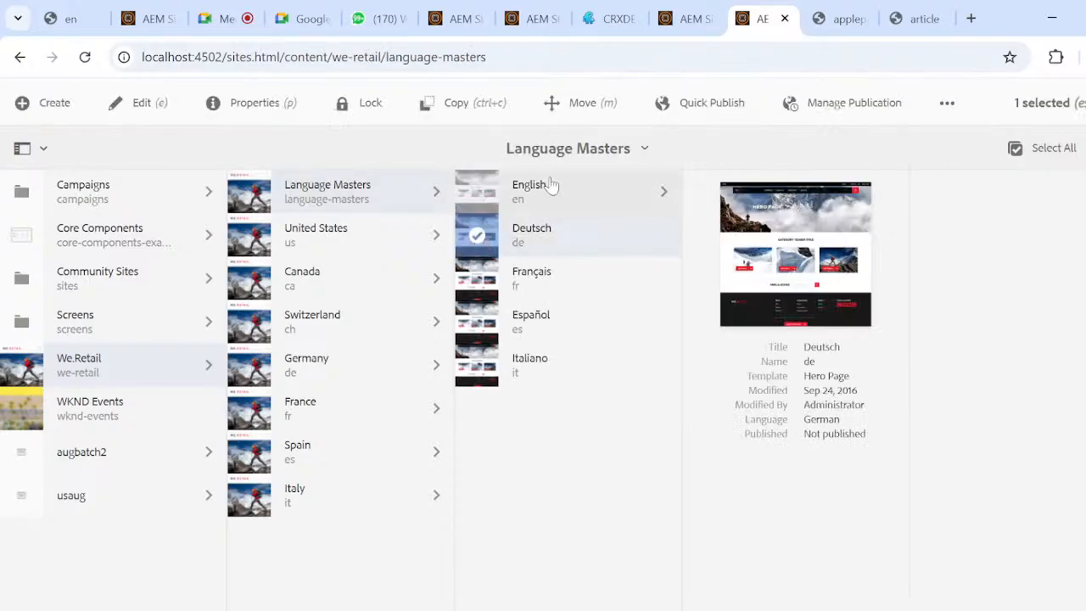
left_click(148, 111)
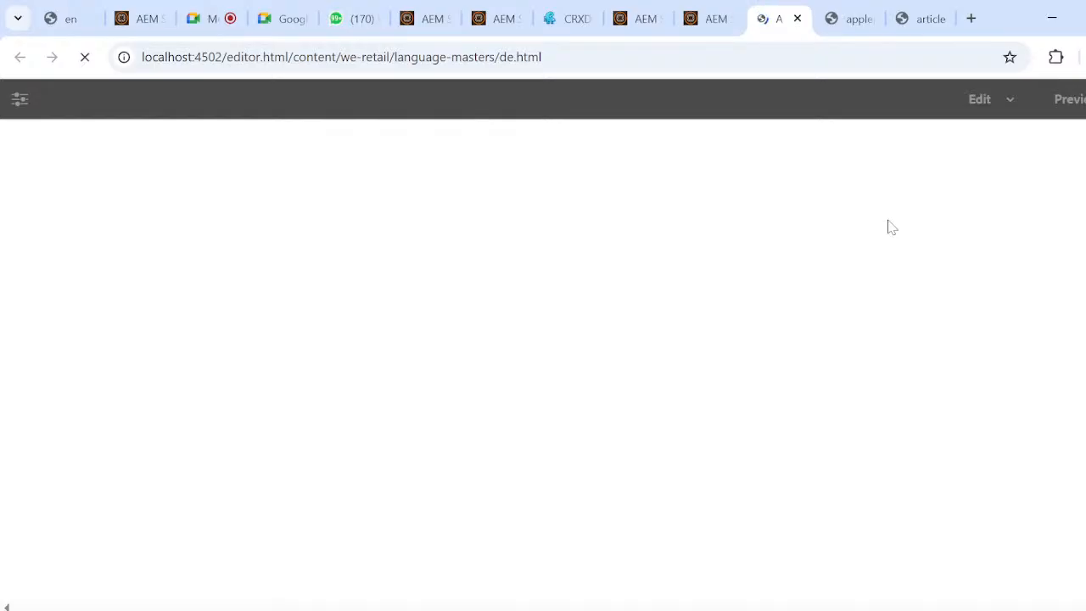
Switch to the Notepad notes and review the templates section, highlighting its heading and the line on templates being mandatory for pages.
key("super+Tab")
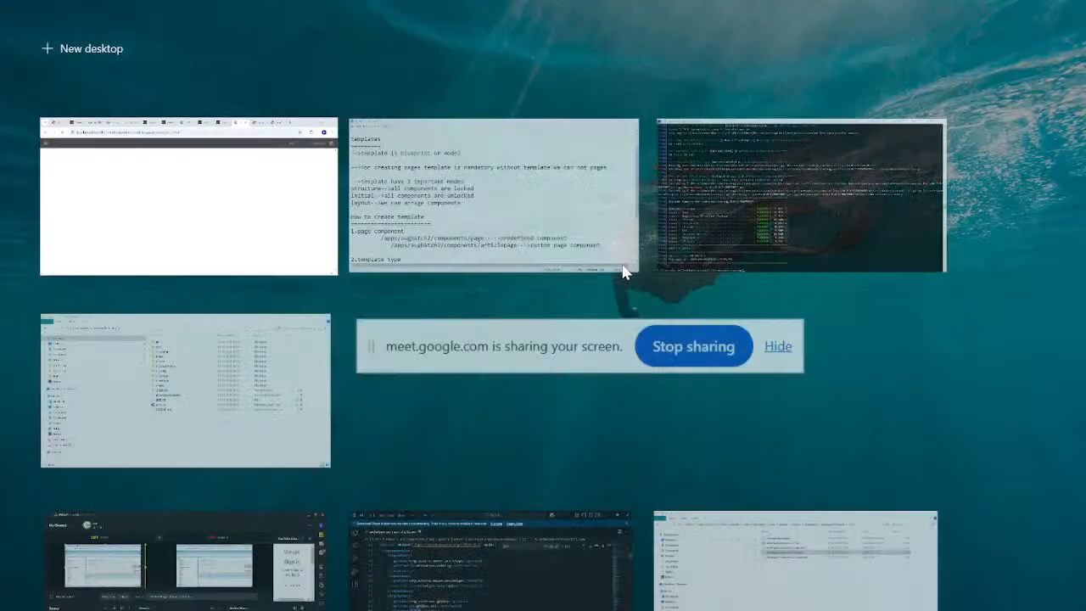
left_click(547, 222)
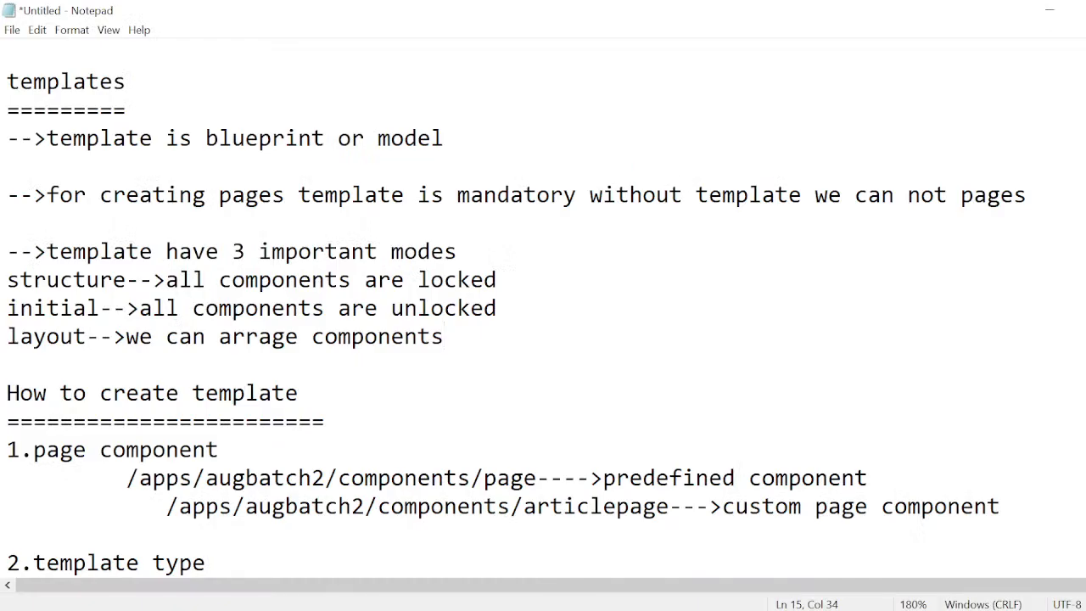
left_click_drag(7, 82, 126, 82)
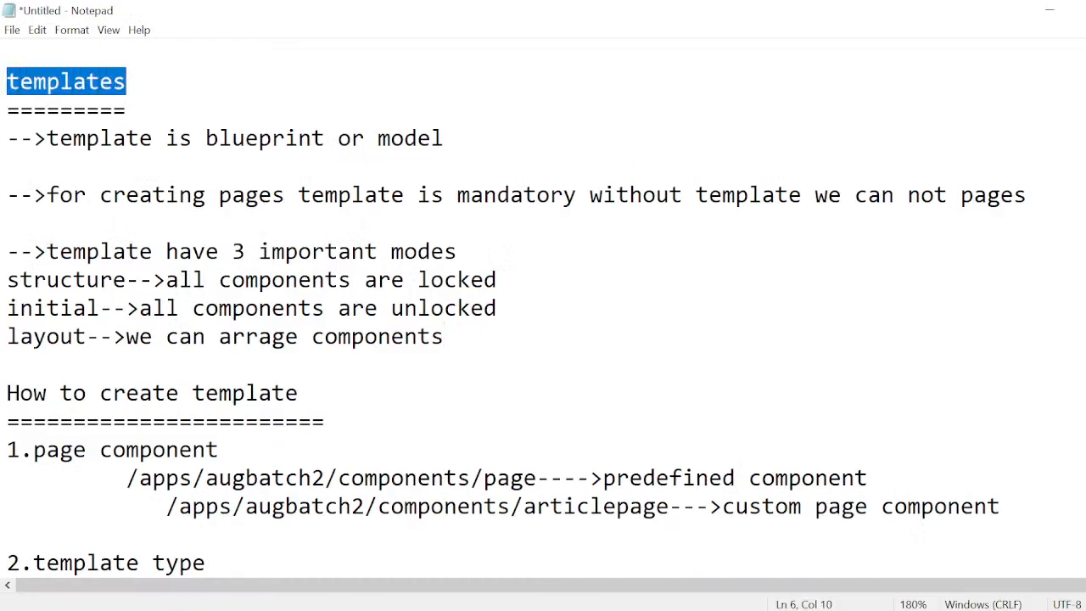
left_click_drag(47, 195, 1030, 220)
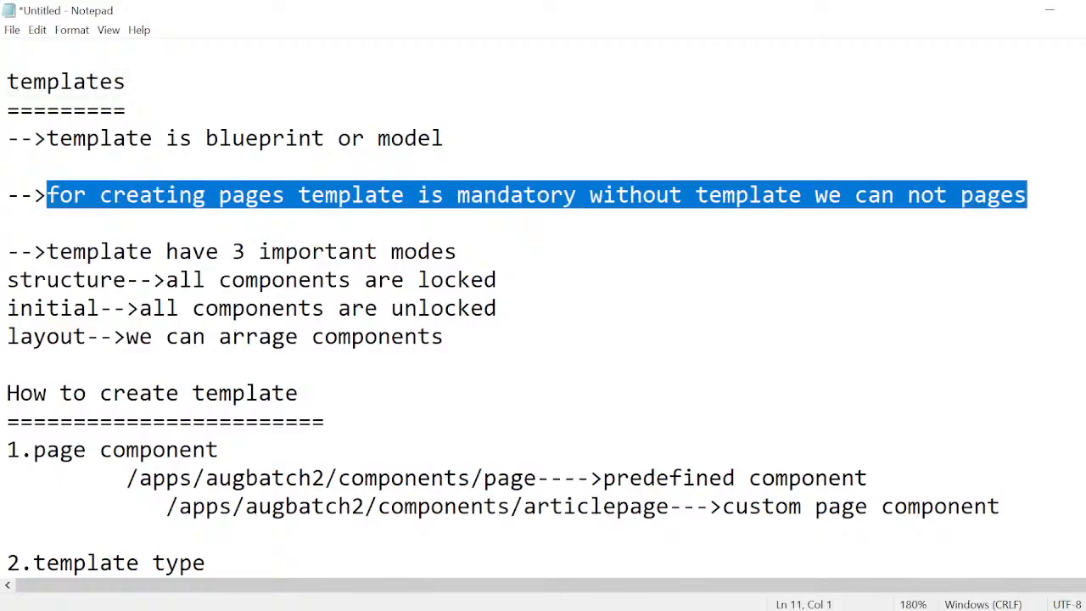
scroll(543, 305, "down", 1)
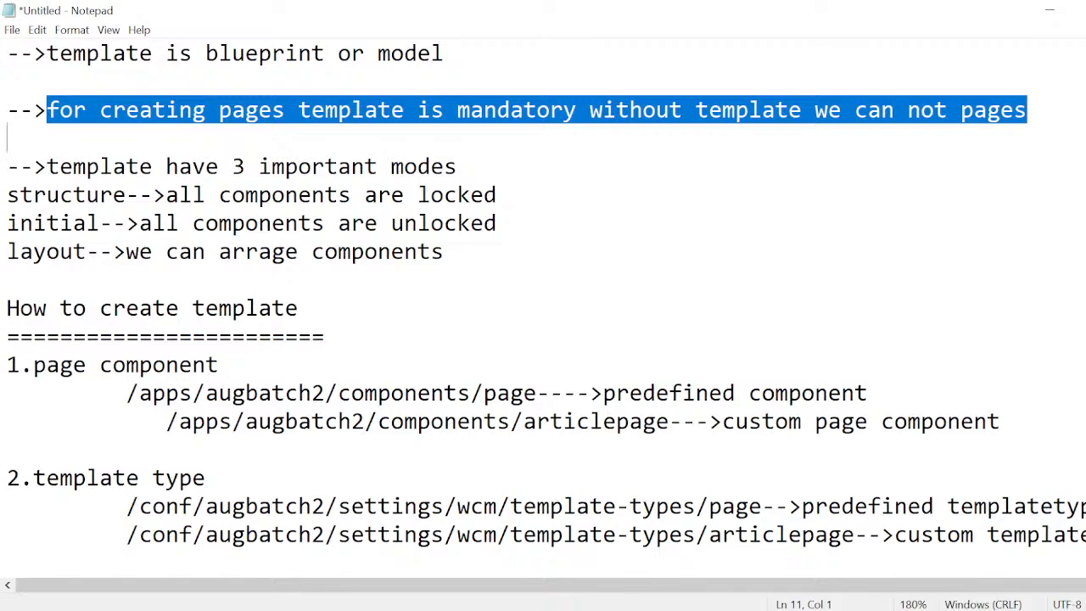
scroll(543, 305, "down", 2)
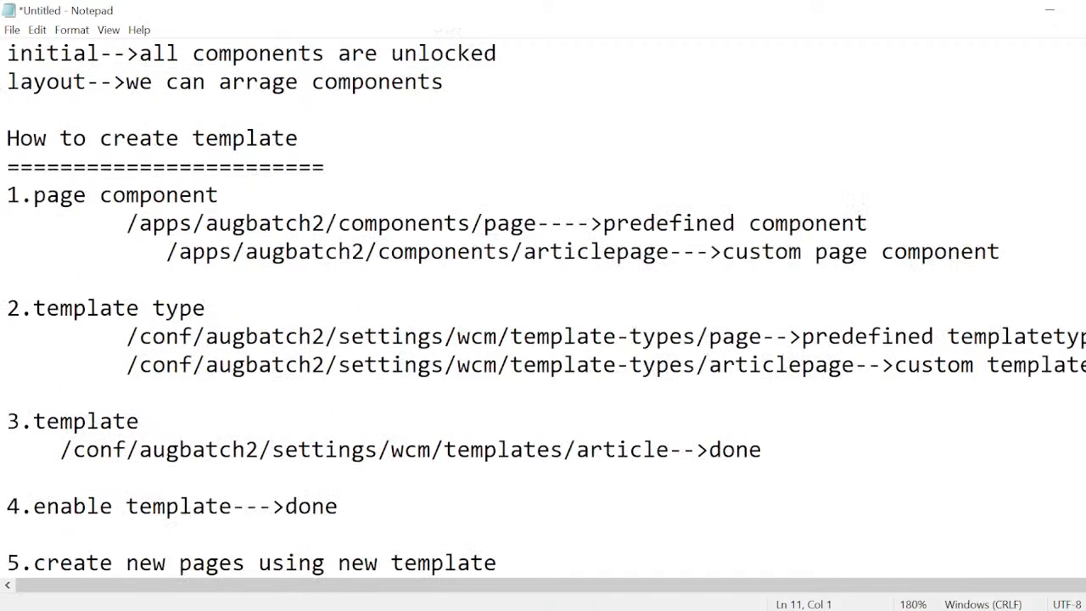
scroll(543, 306, "up", 4)
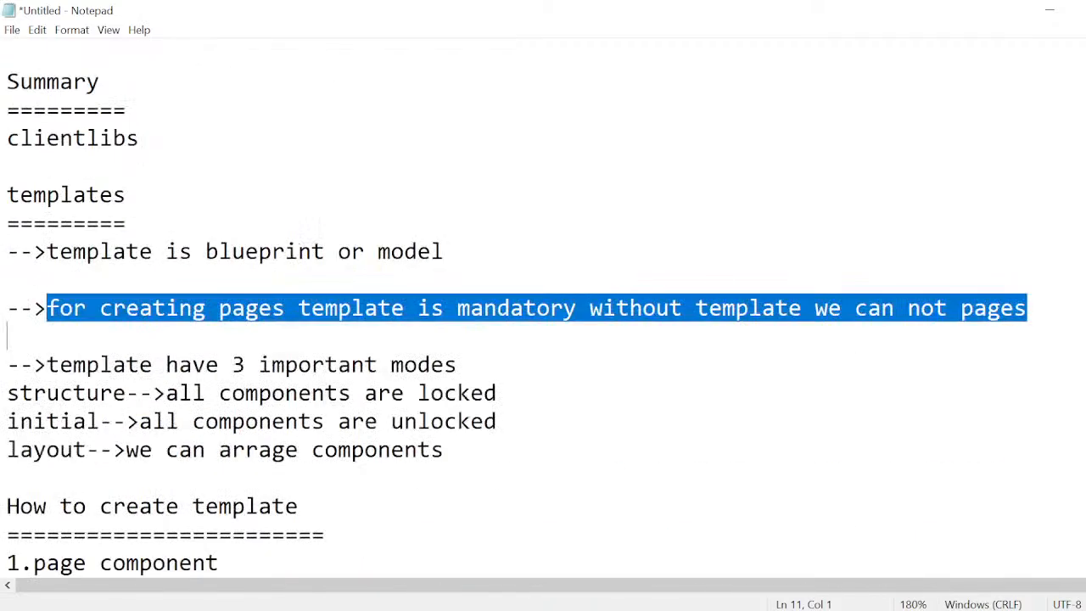
Switch back to Chrome and bring up the ongoing Google Meet call.
key("super+Tab")
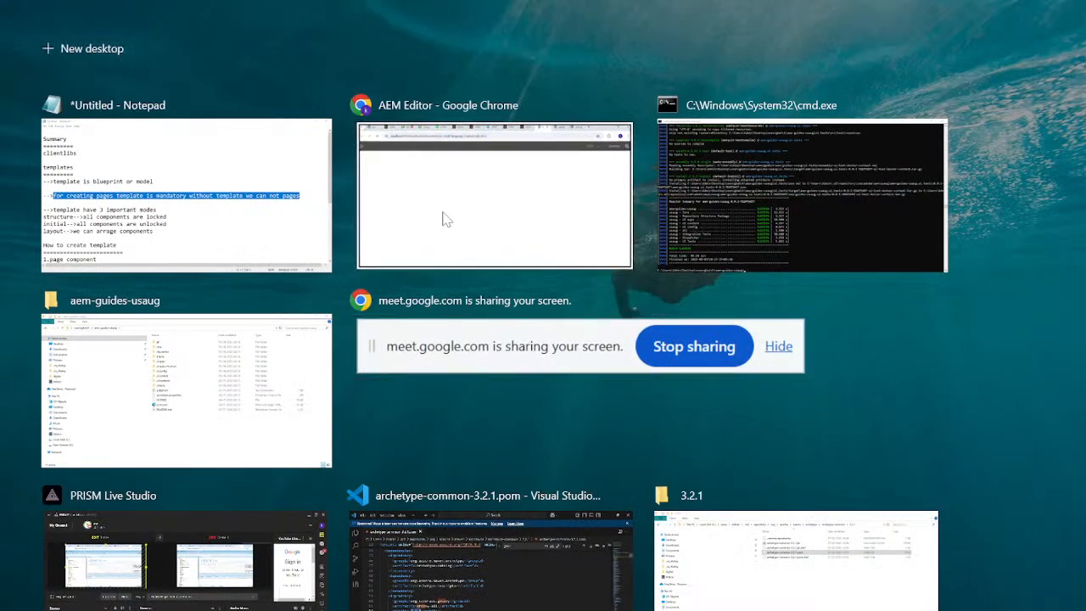
left_click(441, 215)
left_click(212, 20)
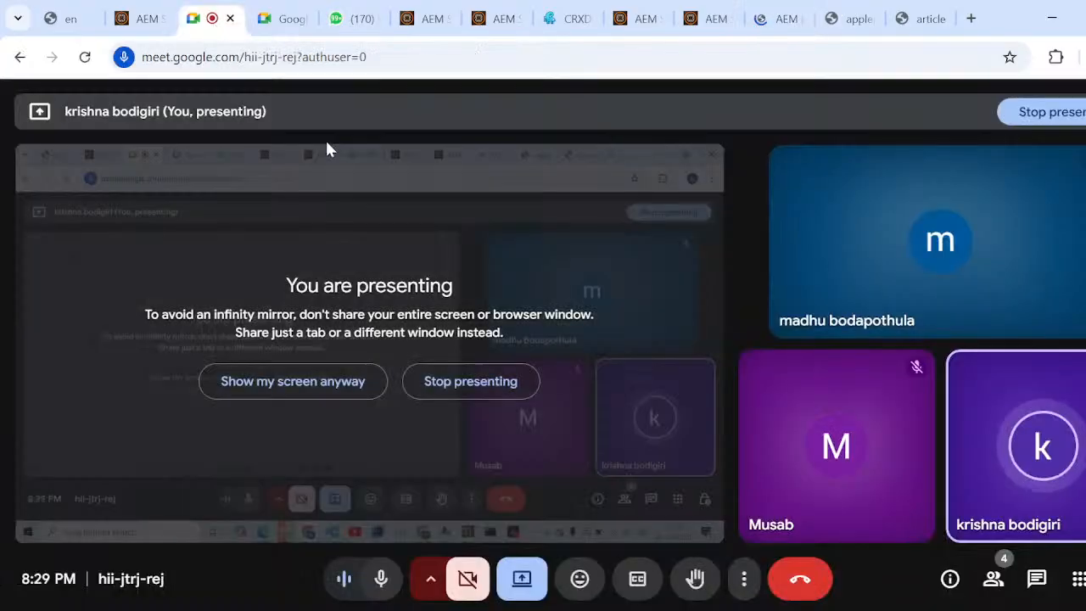